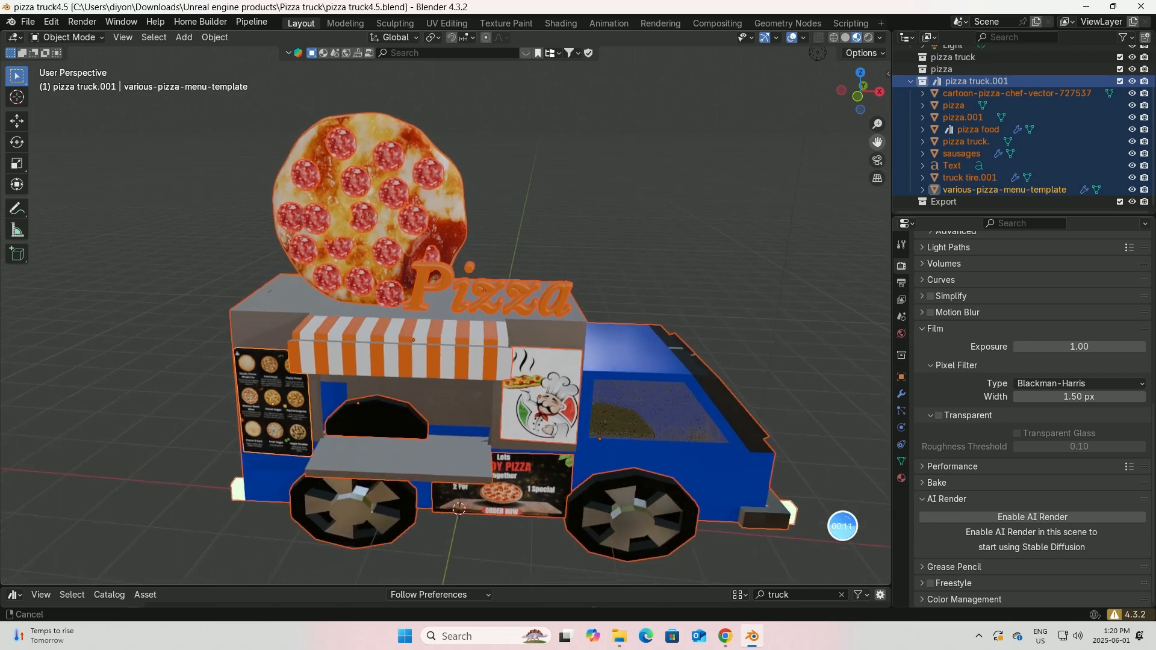
scroll(610, 269, "up", 2)
middle_click_drag(598, 266, 464, 224)
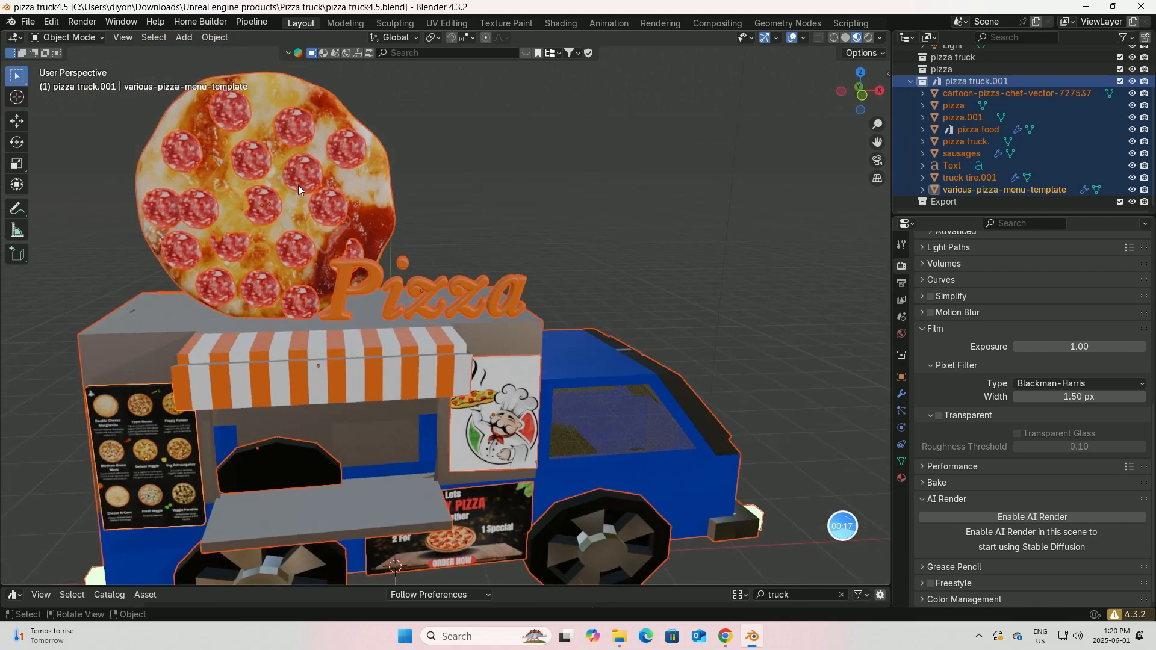
scroll(297, 186, "down", 3)
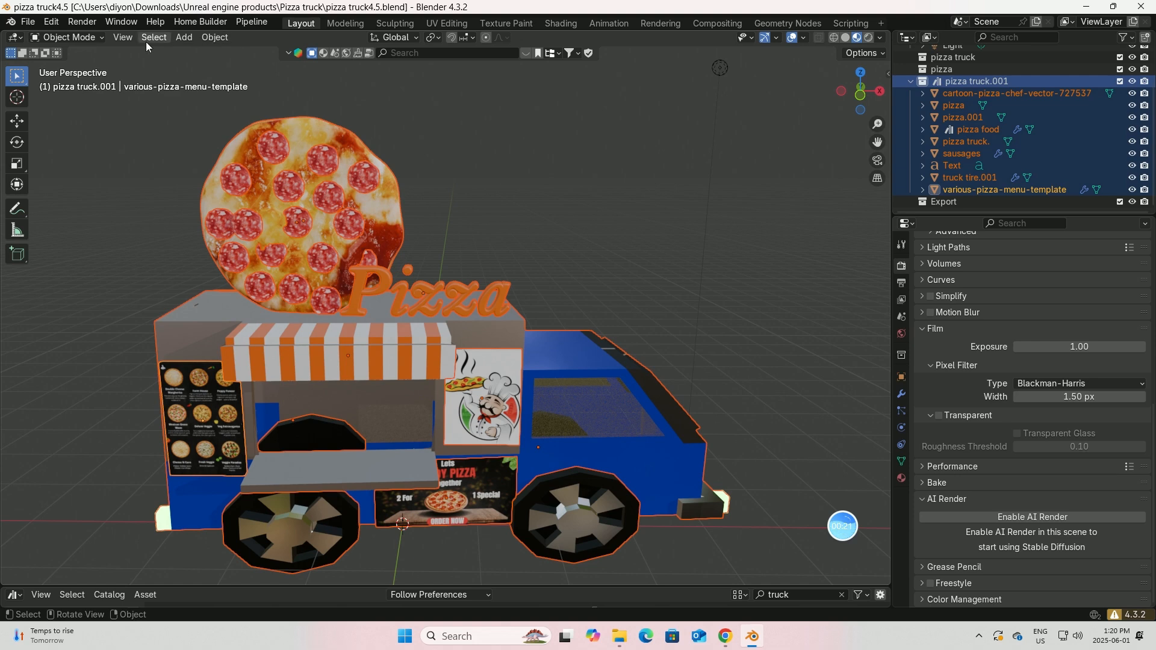
Launch Blender 4.5.0 Alpha from the blender-4.5.0-alpha folder on the desktop and start a new General file
left_click(1088, 9)
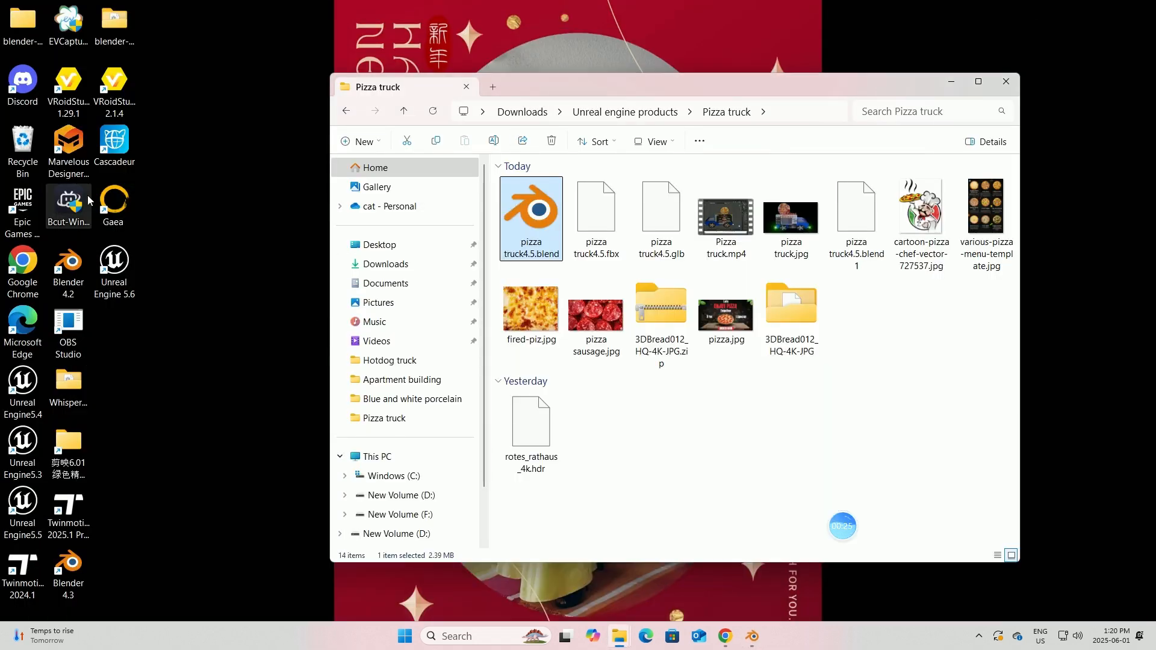
double_click(115, 21)
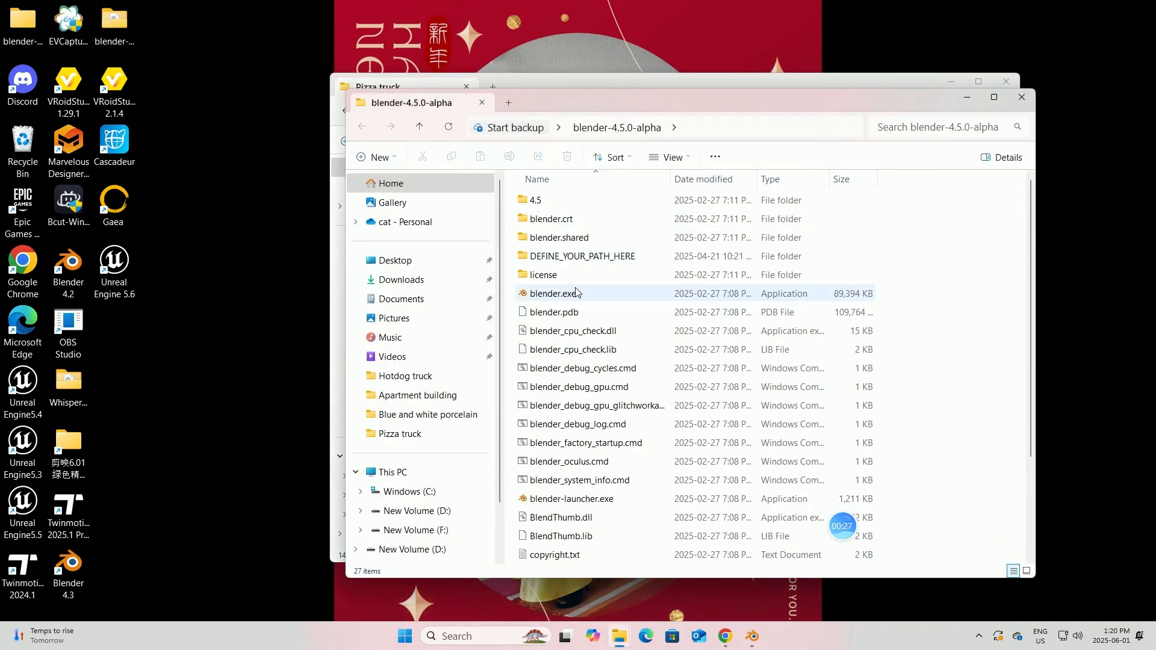
double_click(566, 294)
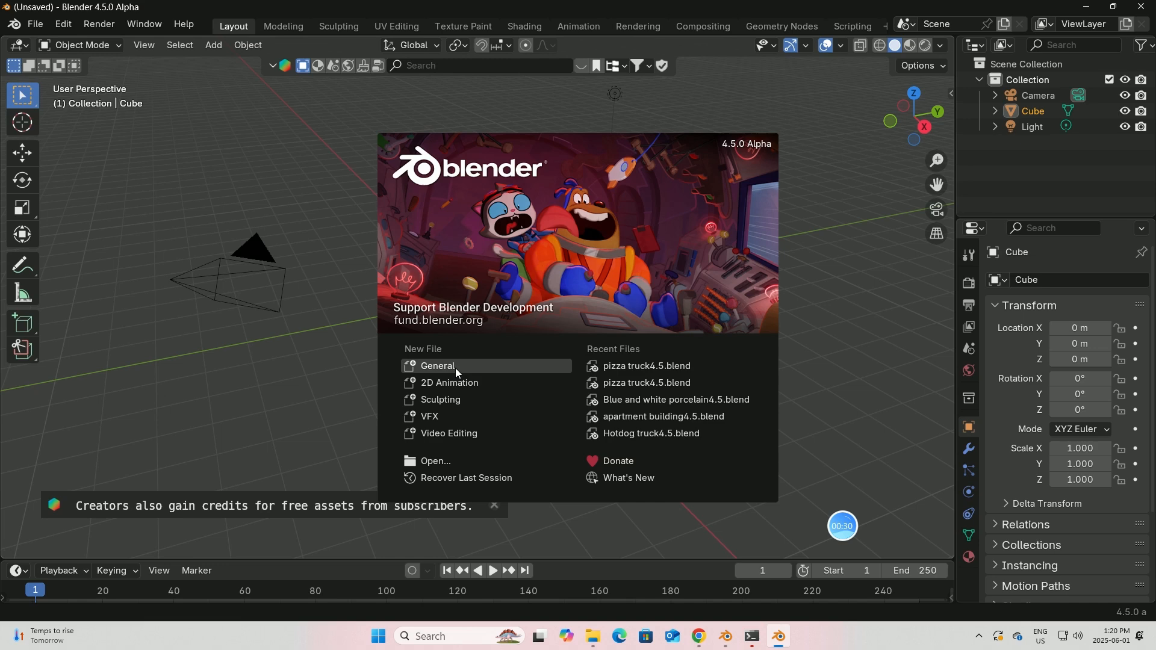
left_click(455, 367)
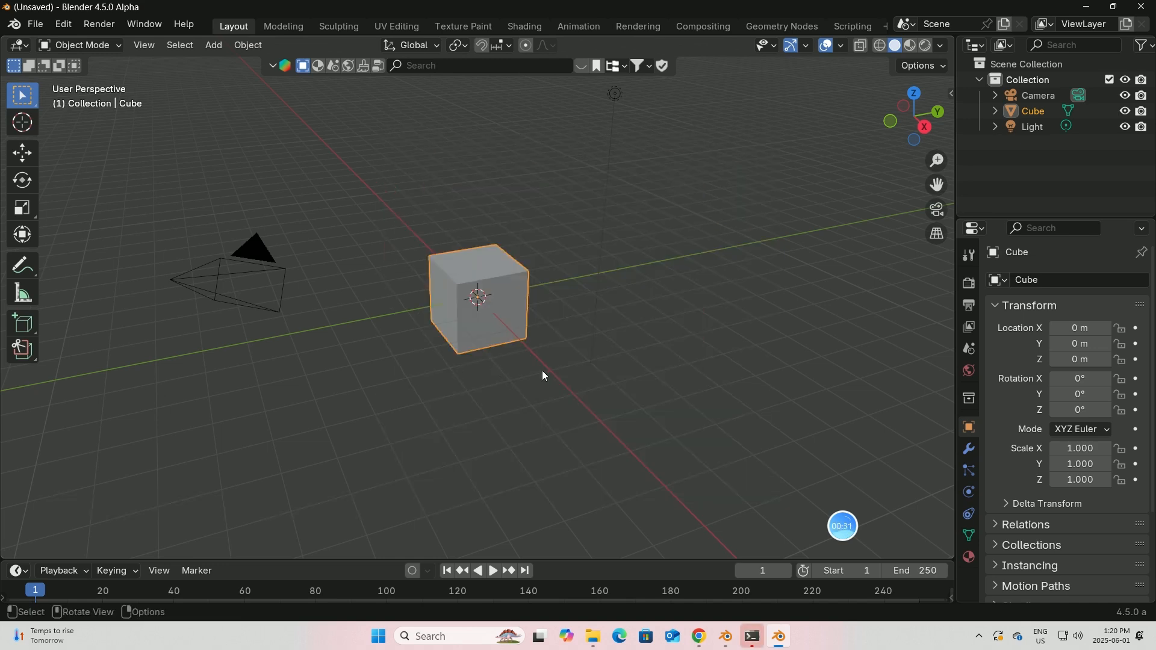
Delete the default cube from the new scene
middle_click_drag(545, 371, 526, 371)
key("x")
left_click(468, 319)
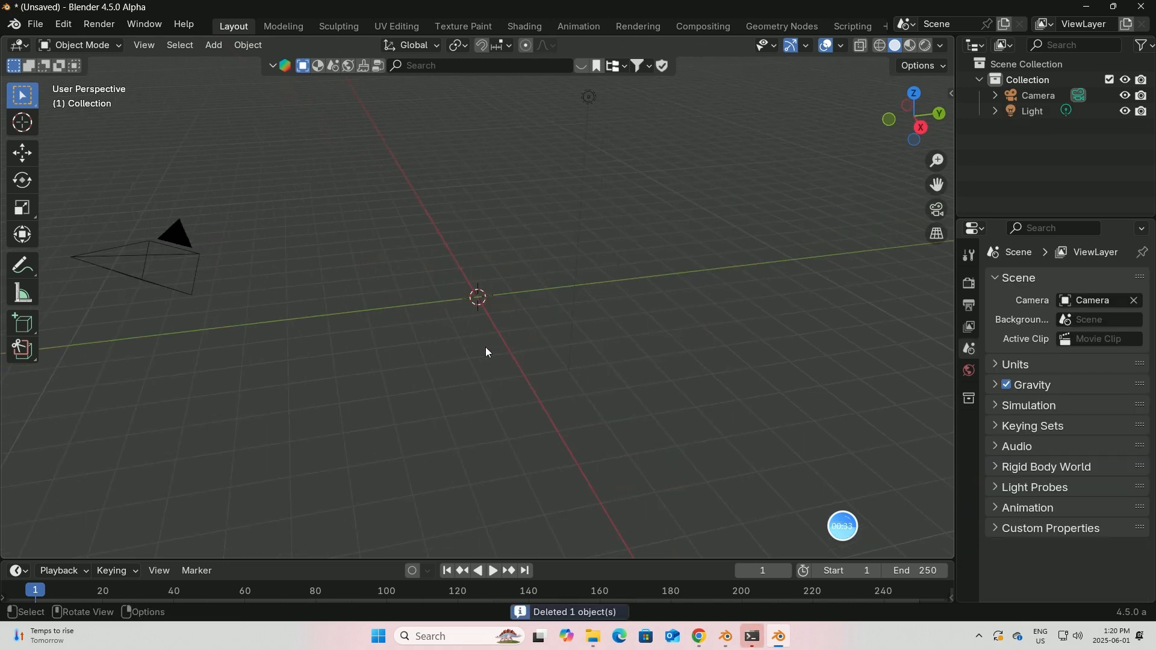
Switch to Chrome, open Bilibili in a new tab and go to the signed-in creator's channel page
left_click(698, 636)
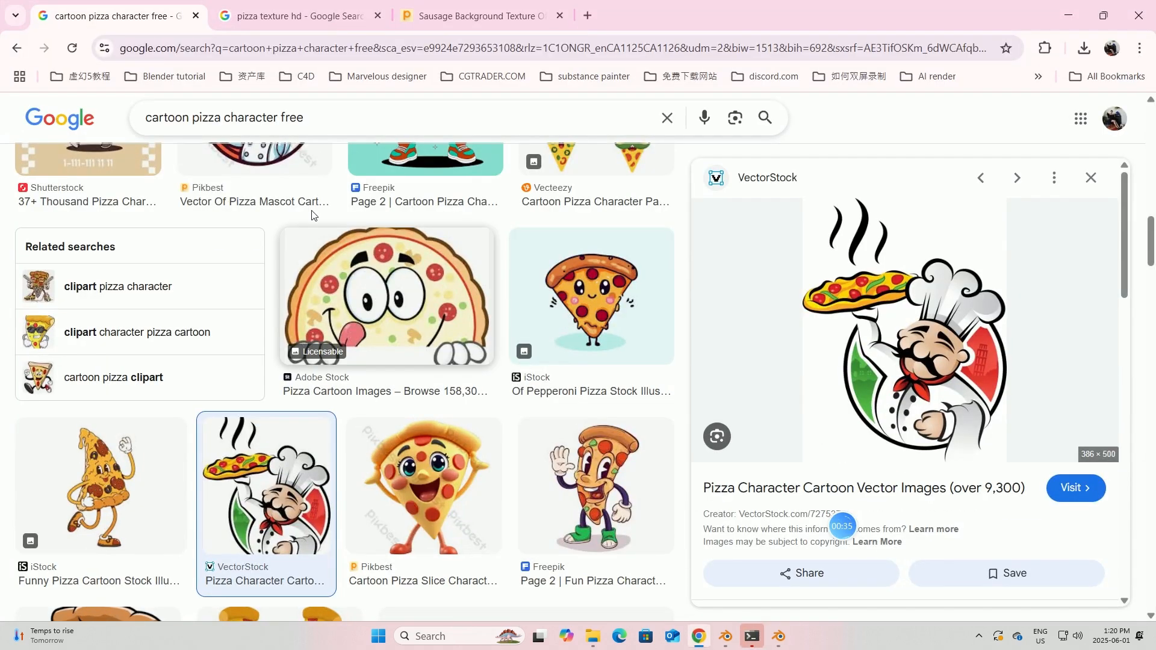
left_click(590, 16)
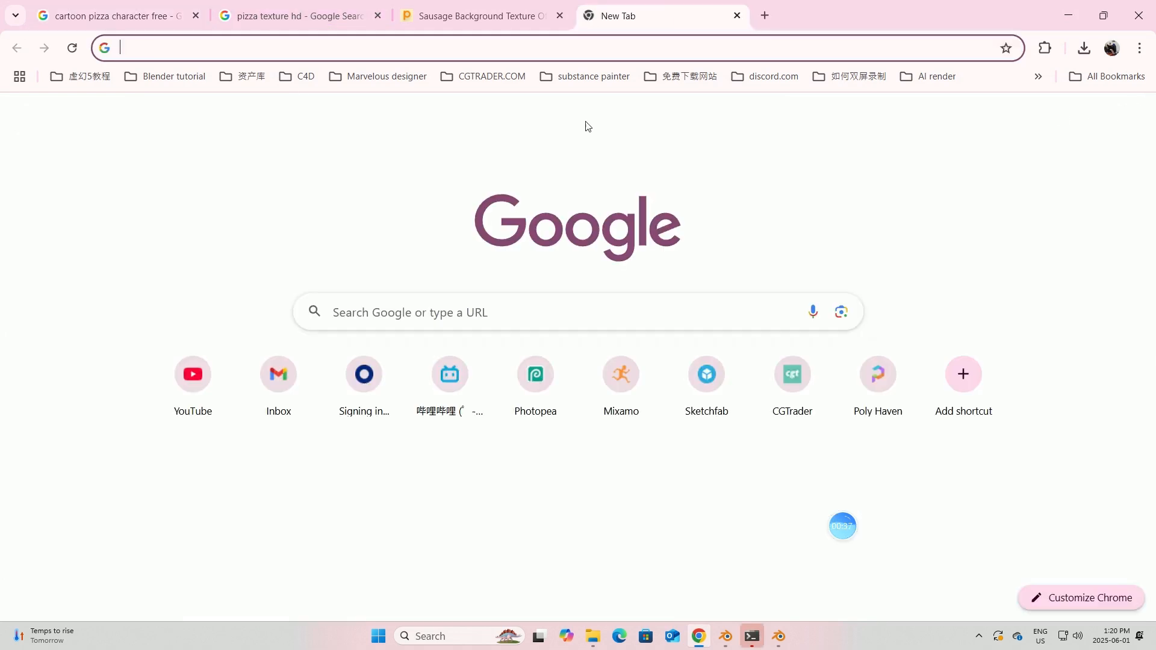
left_click(448, 376)
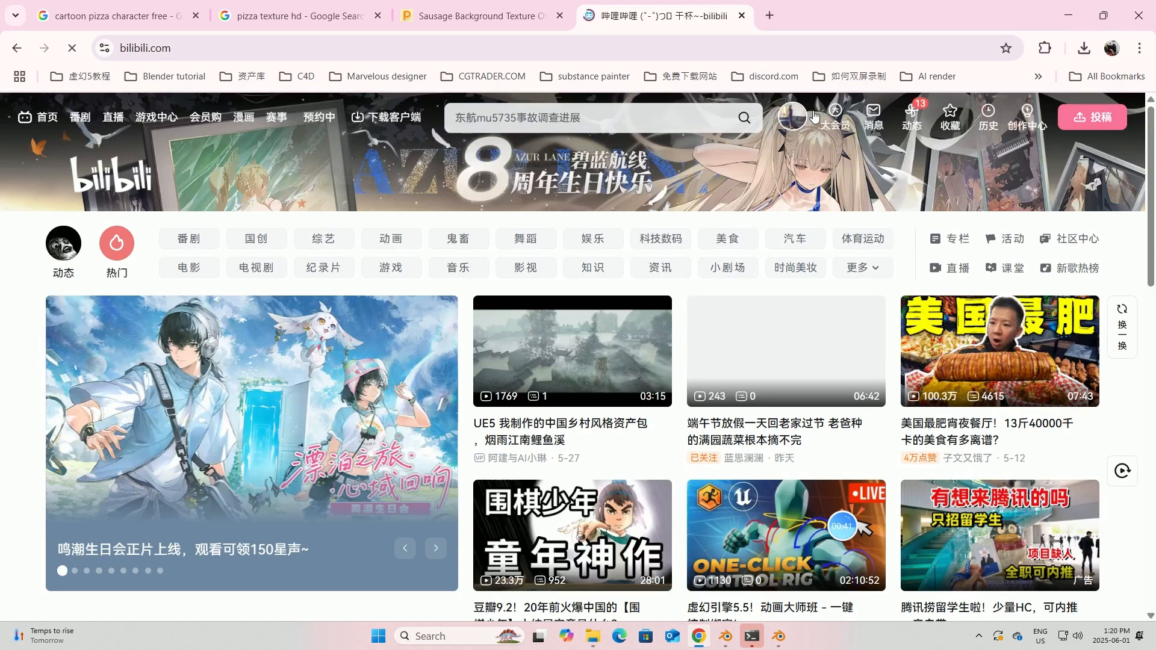
mouse_move(783, 117)
left_click(732, 381)
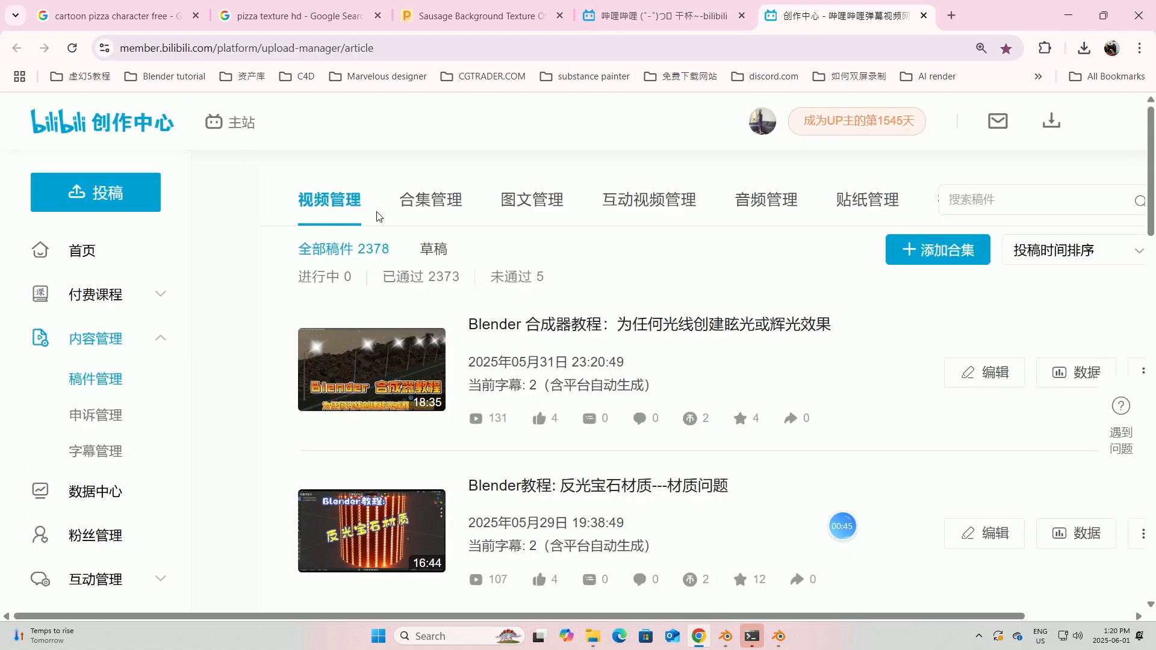
left_click(756, 119)
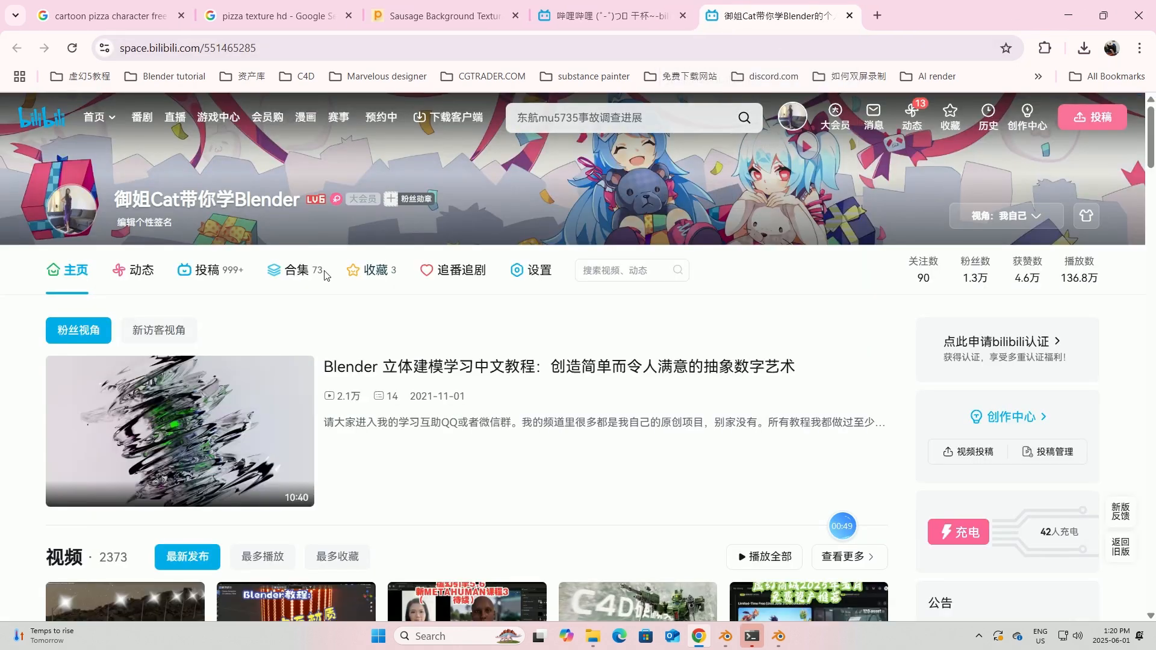
Open the channel's collection list (合集) and show it as a grid of thumbnails
left_click(813, 16)
left_click(307, 277)
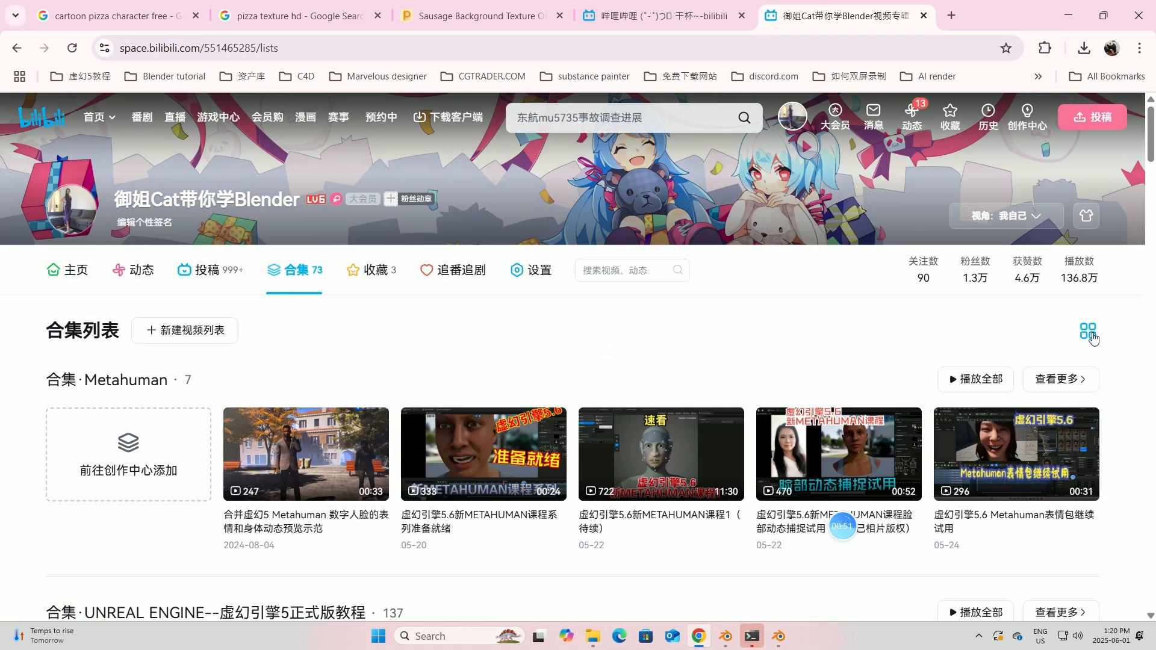
left_click(1089, 331)
Examine the tutorial collections on pages 1 and 2 of the list, then return to page 1 and review it
scroll(604, 481, "down", 10)
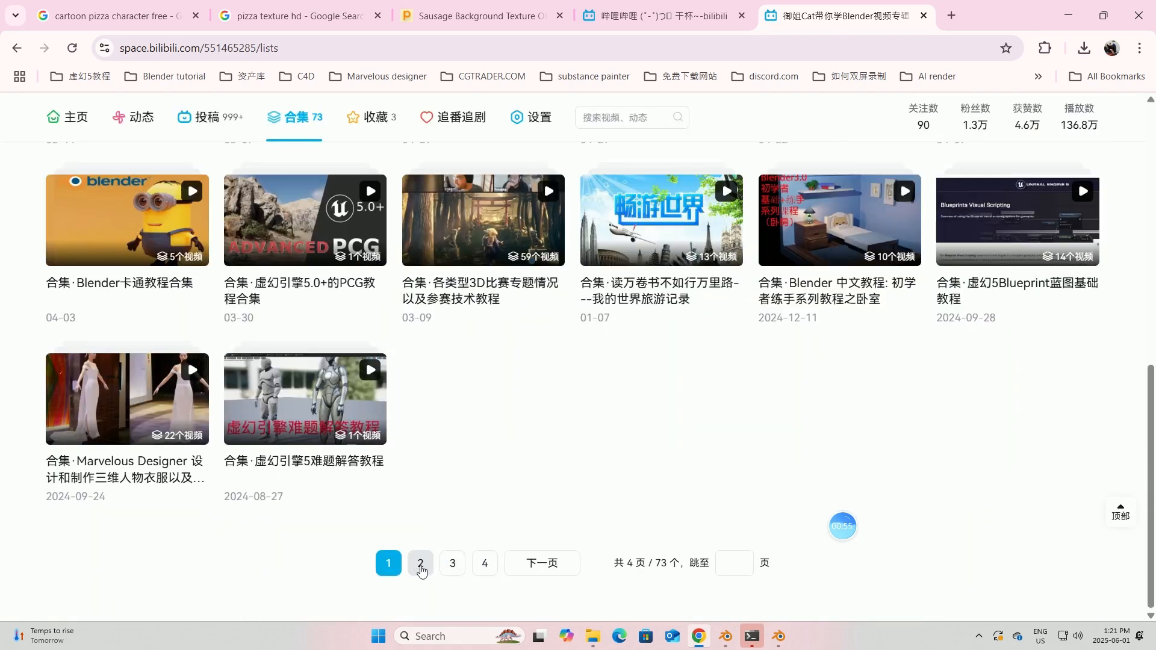
left_click(421, 563)
scroll(504, 351, "down", 10)
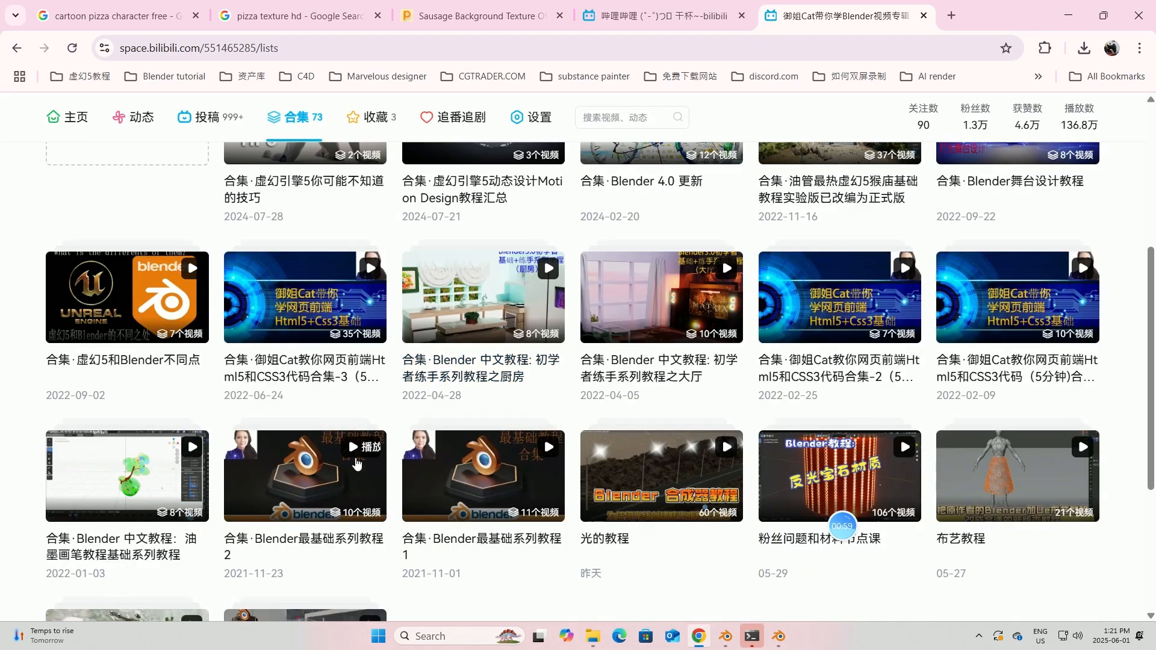
scroll(497, 473, "up", 4)
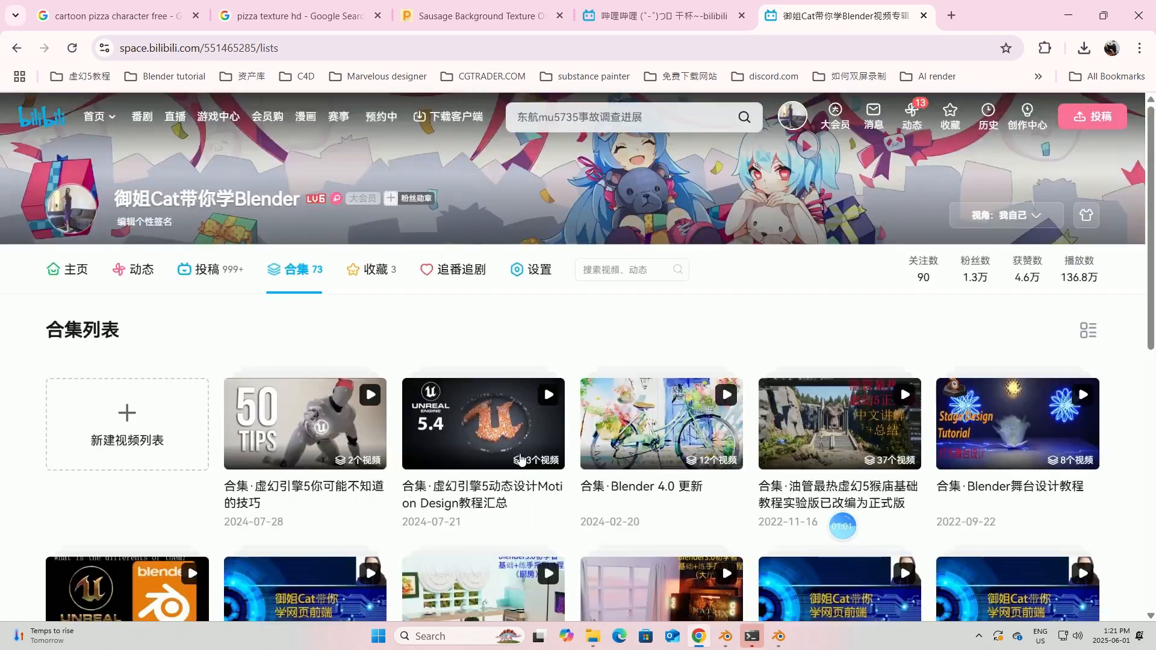
scroll(842, 311, "down", 8)
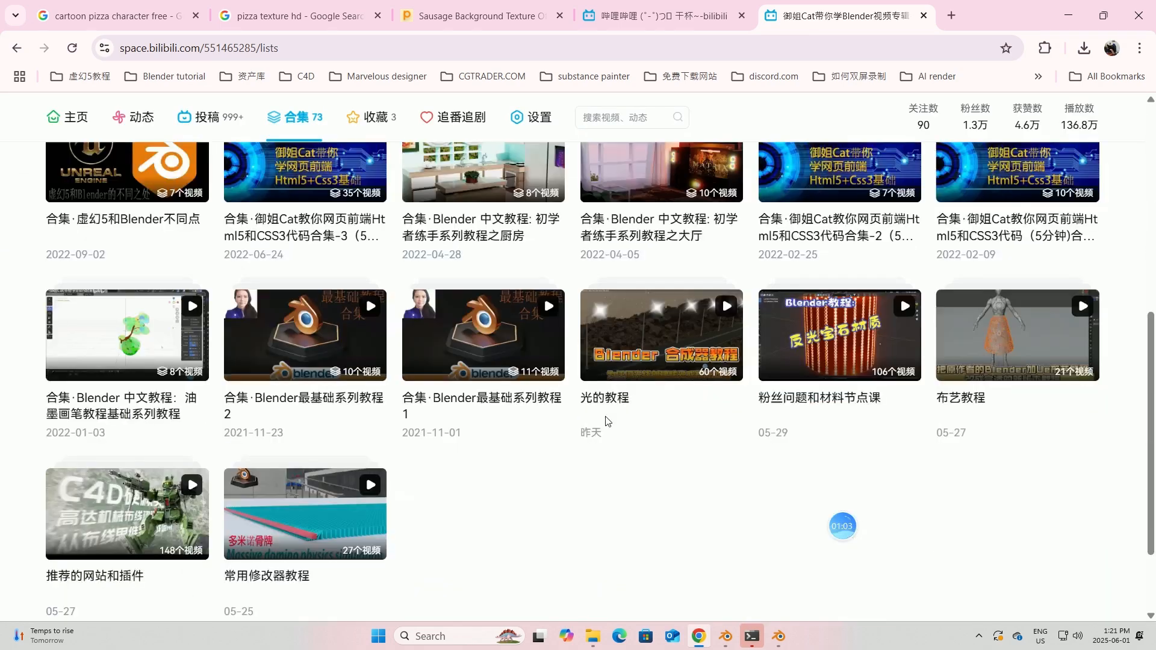
scroll(433, 591, "up", 10)
scroll(432, 591, "down", 10)
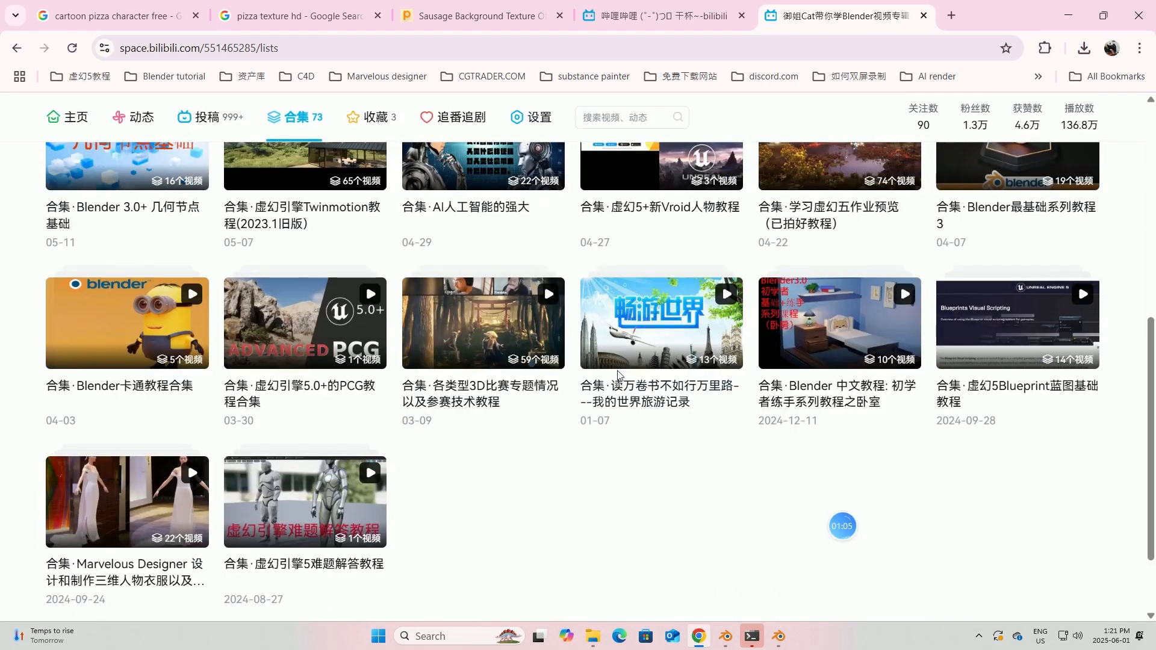
scroll(1033, 426, "up", 1)
scroll(721, 233, "up", 6)
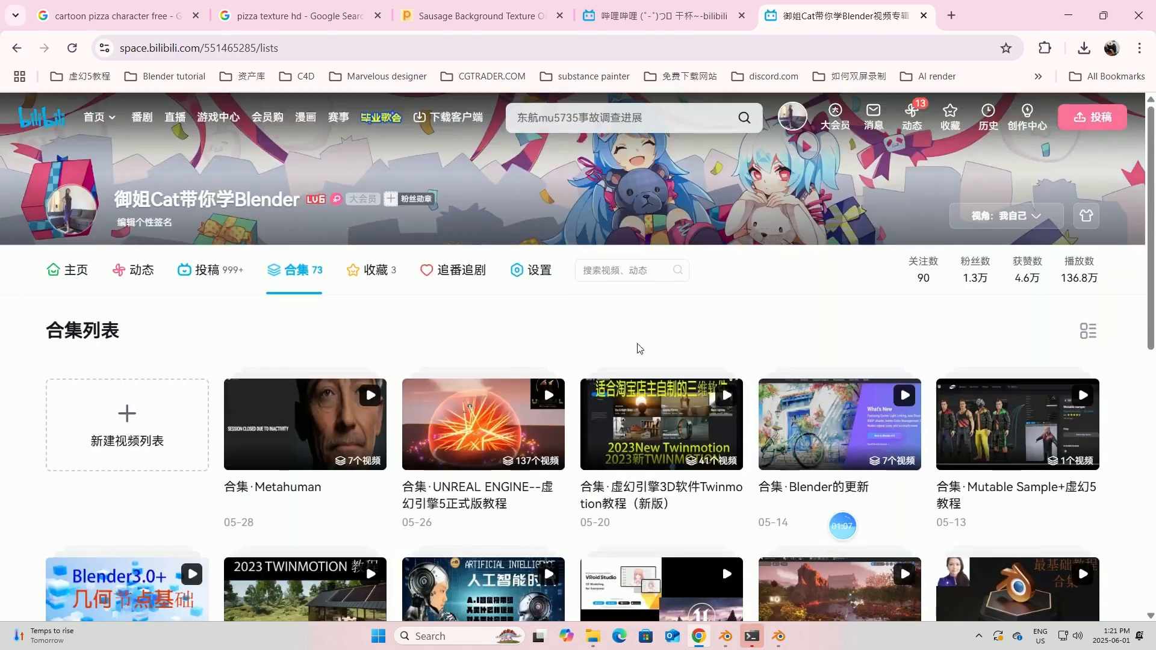
scroll(500, 420, "down", 3)
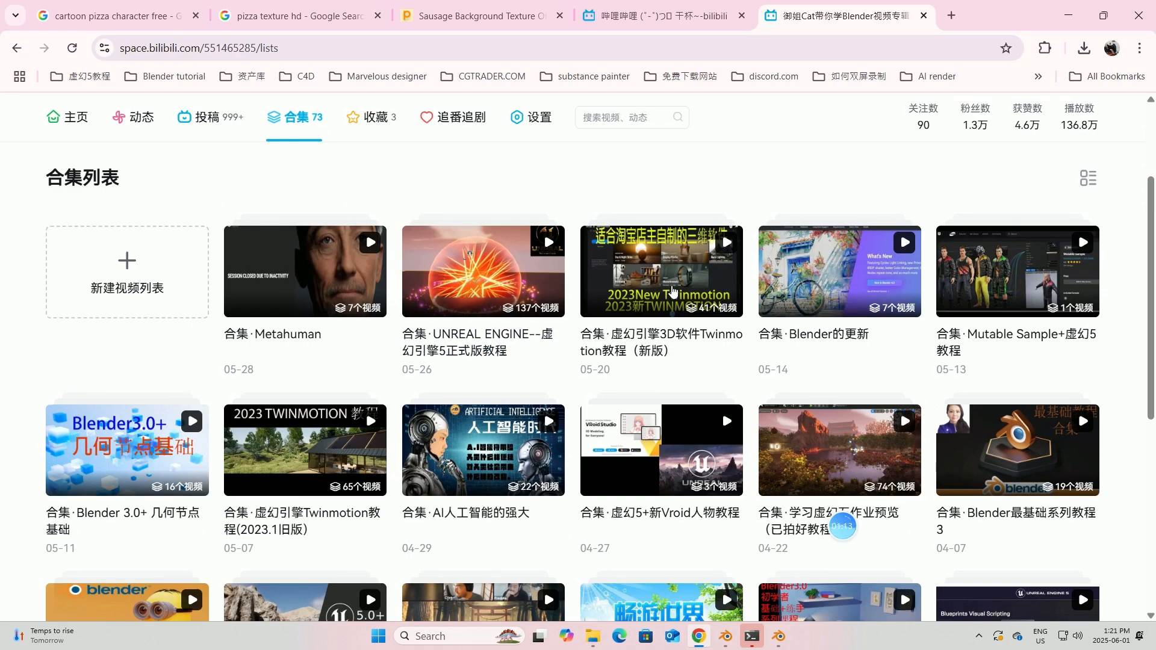
scroll(670, 294, "down", 6)
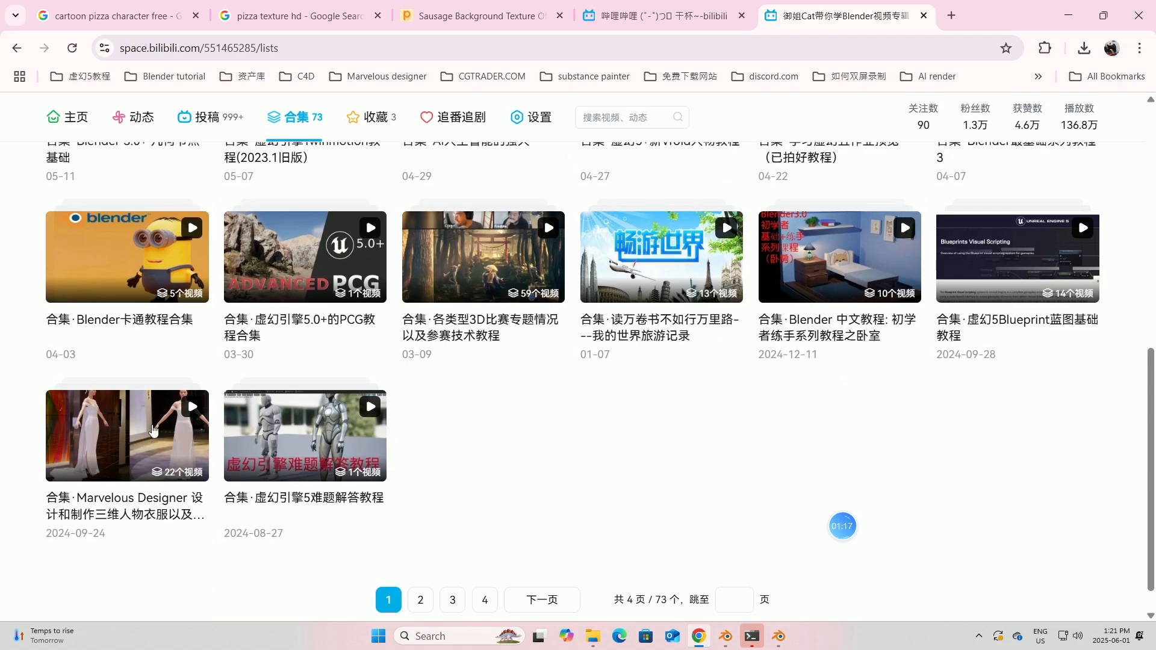
scroll(152, 430, "up", 5)
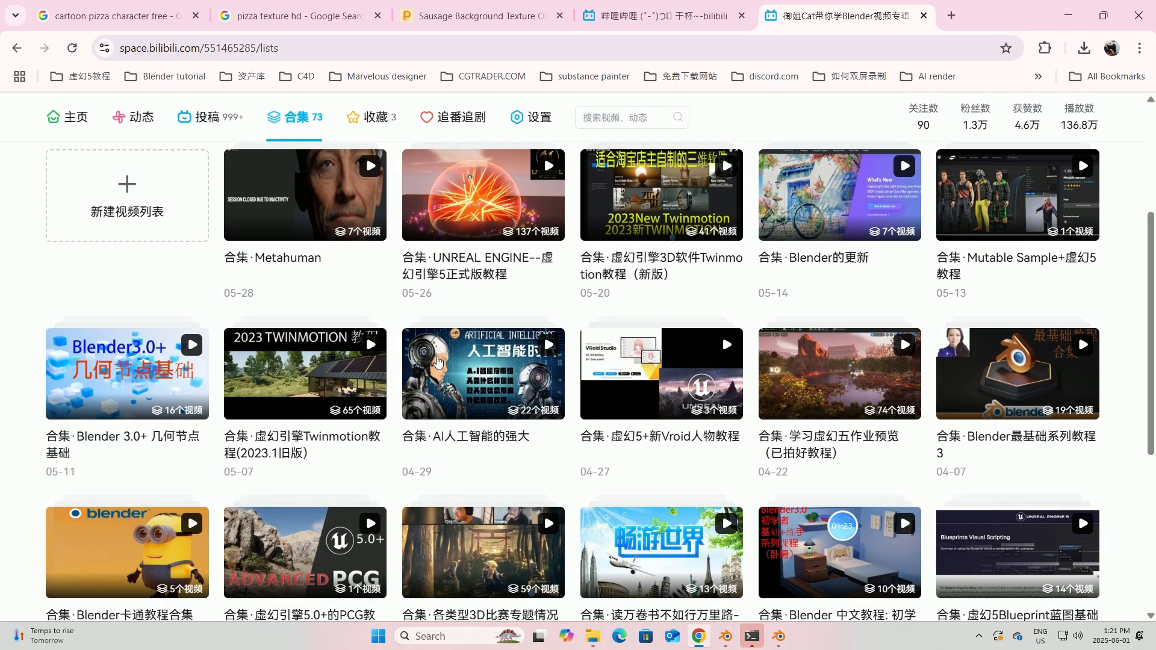
scroll(473, 388, "down", 8)
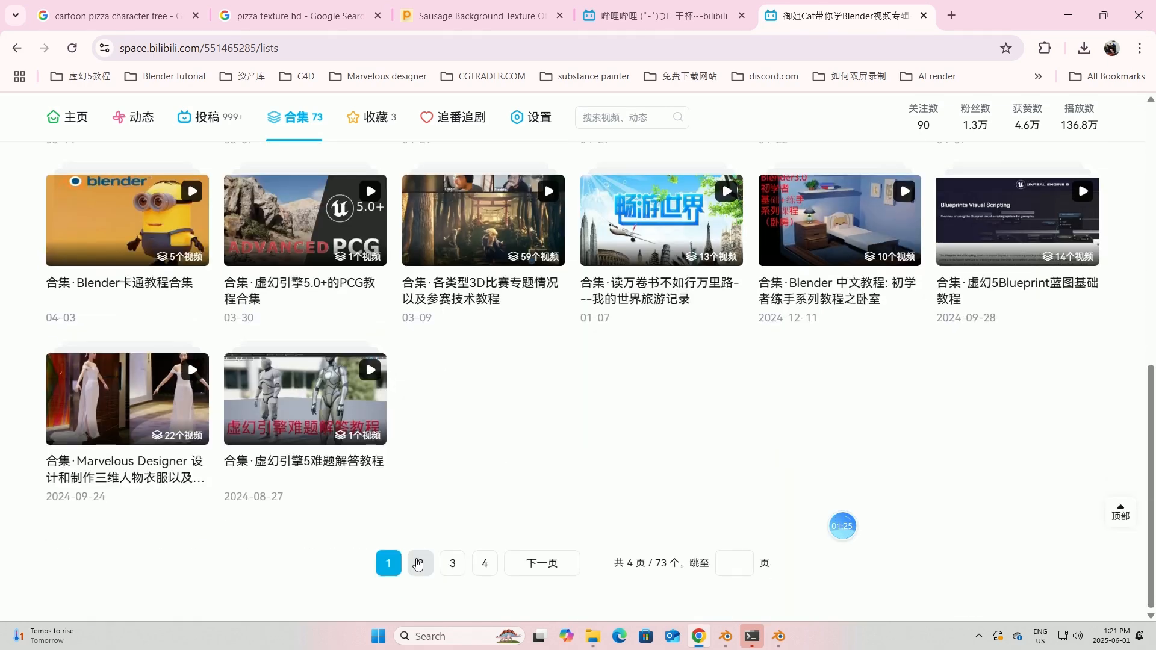
Examine the tutorial collections on pages 2, 3 and 4 of the channel's collection list
left_click(421, 561)
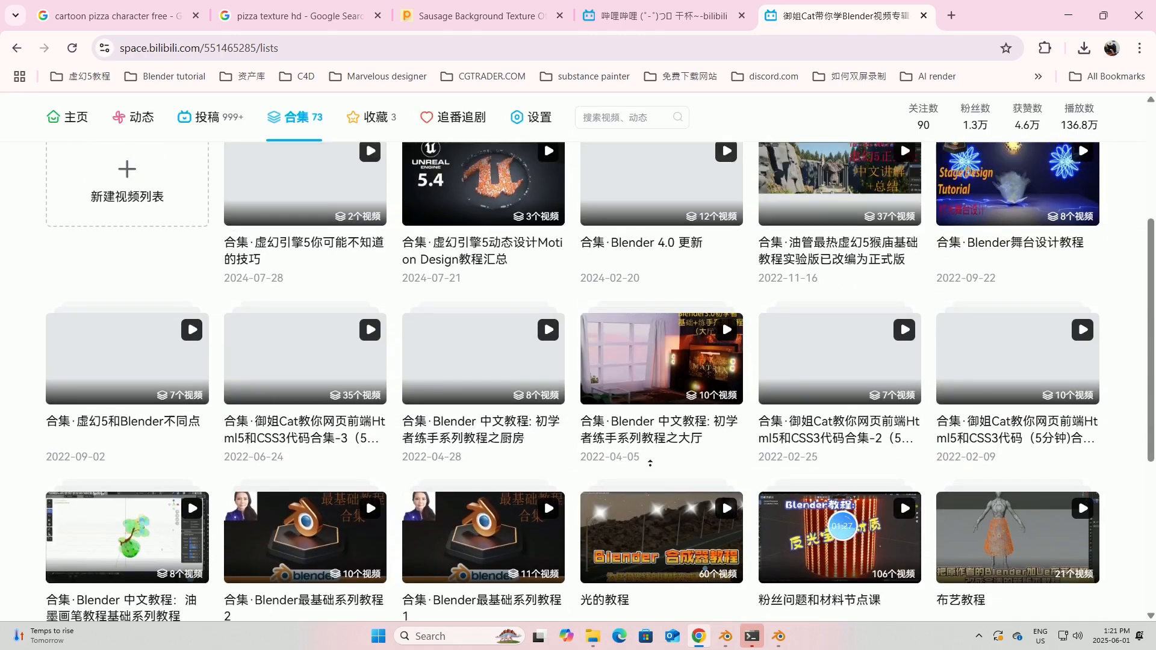
scroll(642, 521, "down", 7)
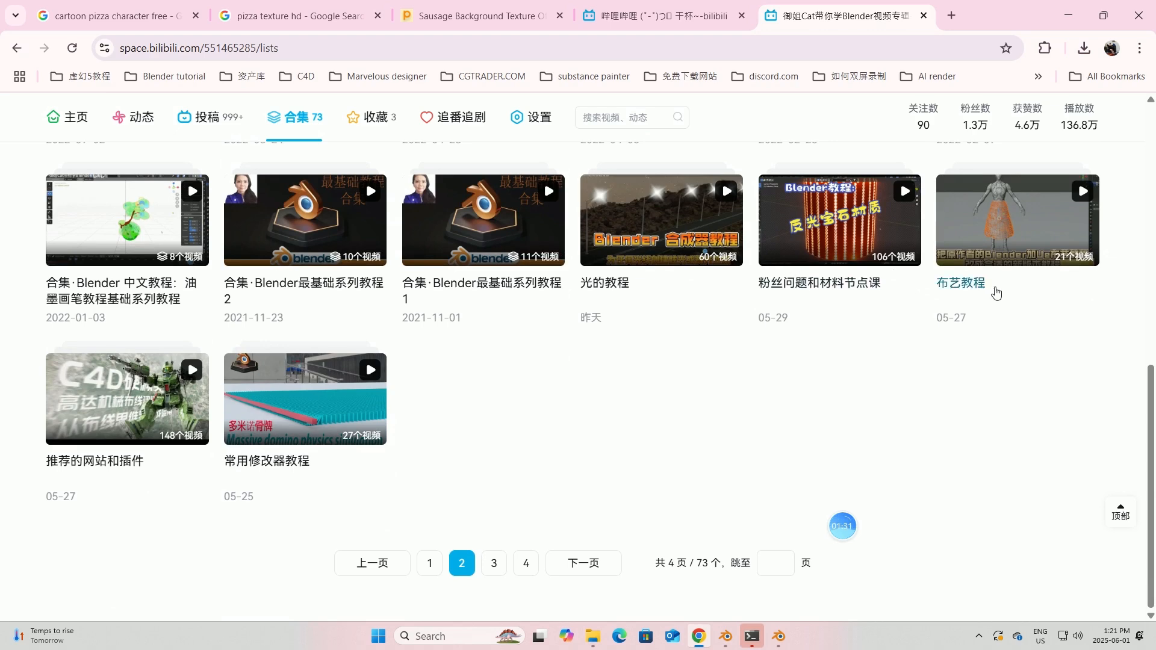
left_click(494, 564)
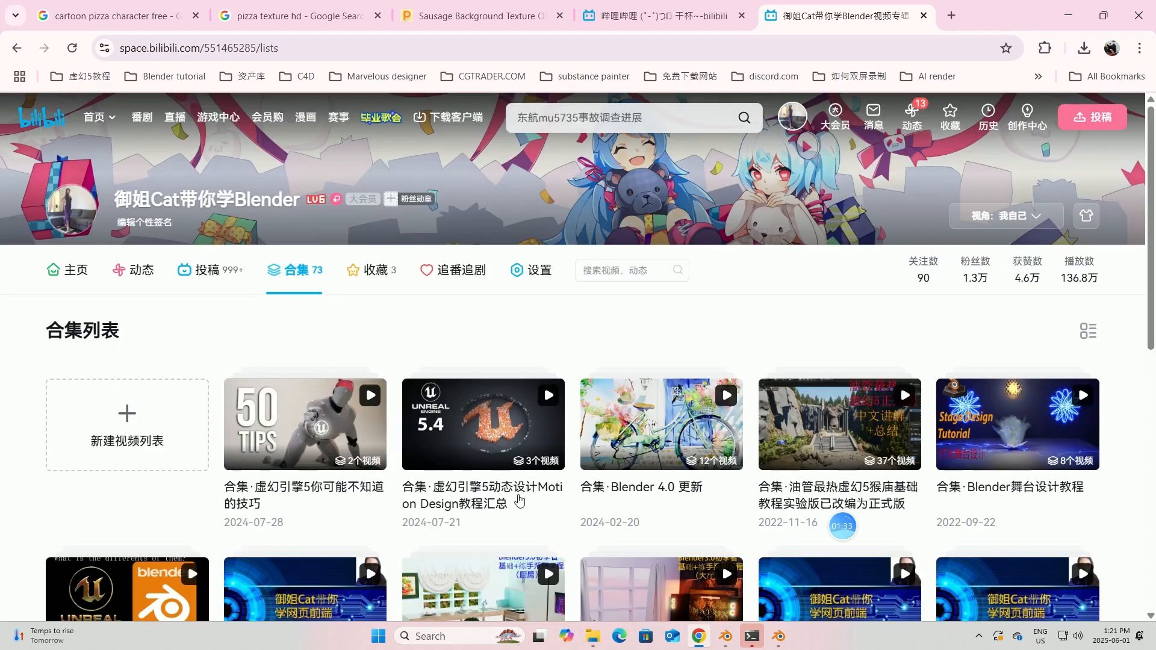
scroll(553, 338, "down", 4)
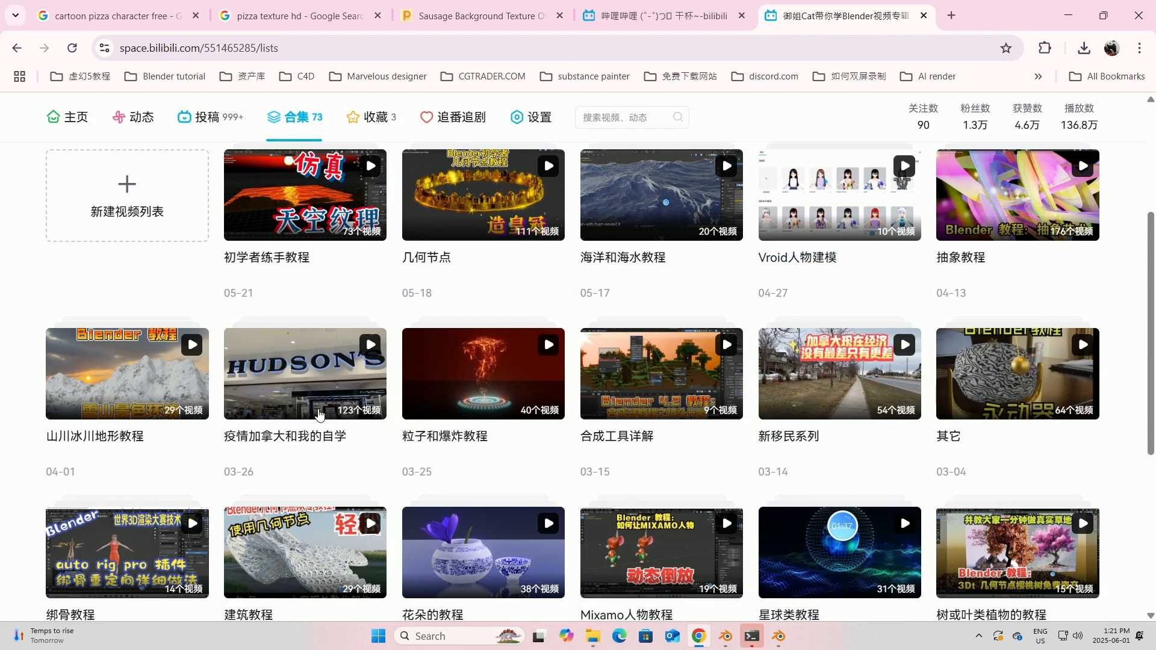
scroll(563, 383, "down", 3)
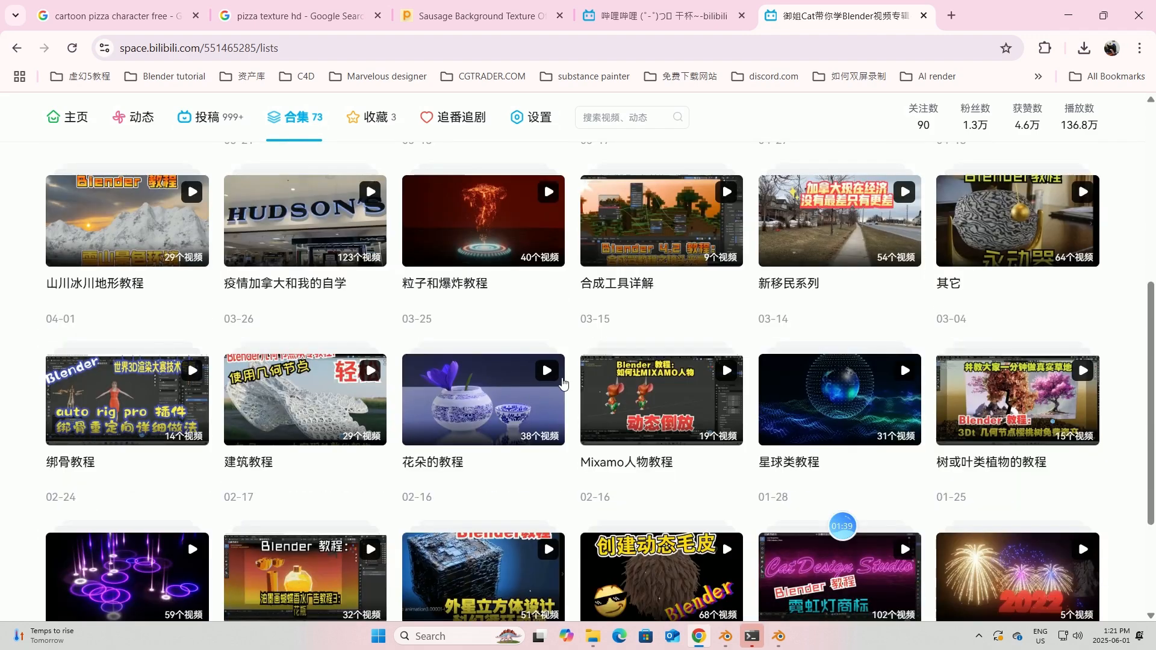
scroll(659, 400, "down", 3)
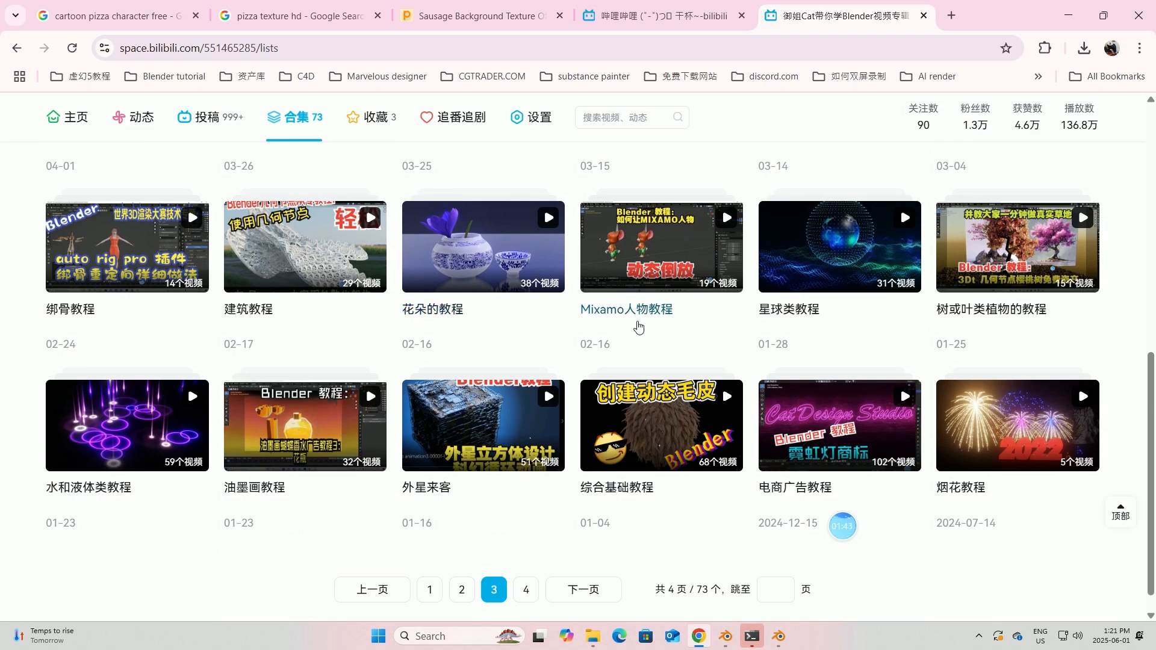
scroll(521, 548, "down", 1)
left_click(526, 562)
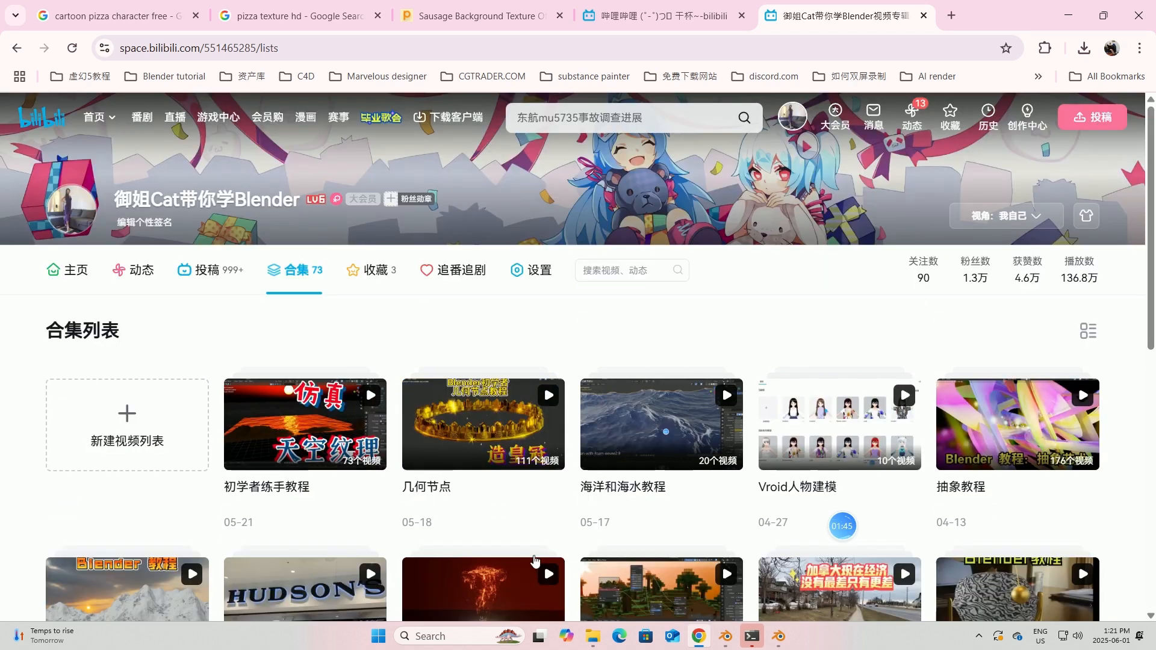
scroll(558, 457, "down", 5)
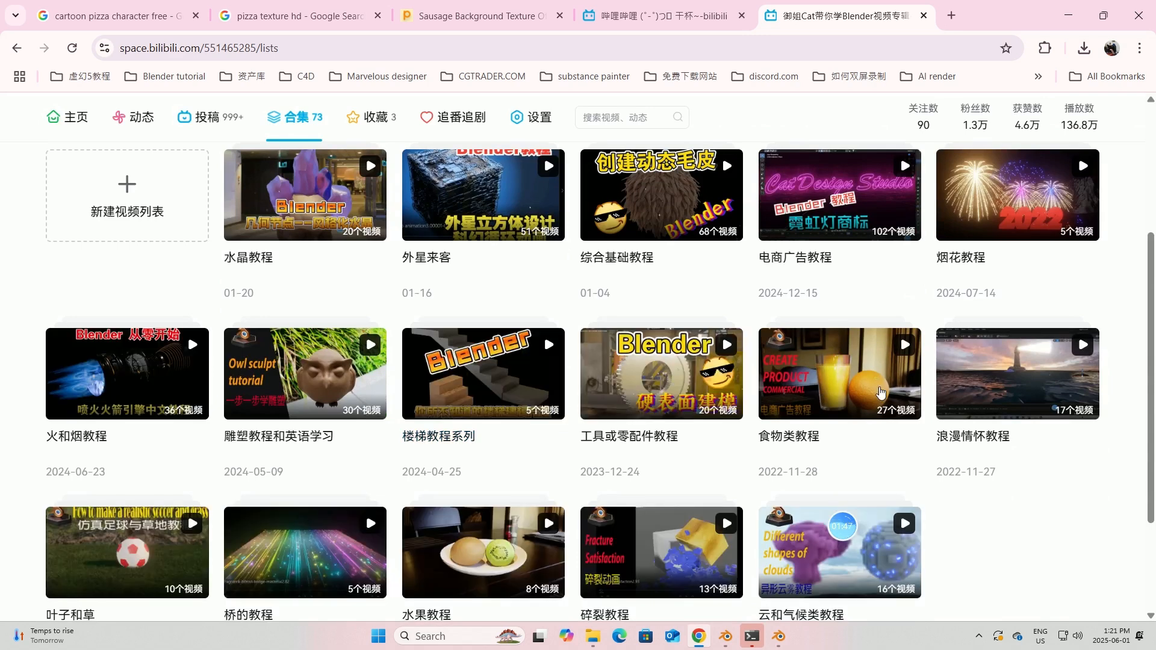
Open the 食物类教程 food tutorial collection and look through its videos
left_click(801, 371)
scroll(690, 378, "down", 3)
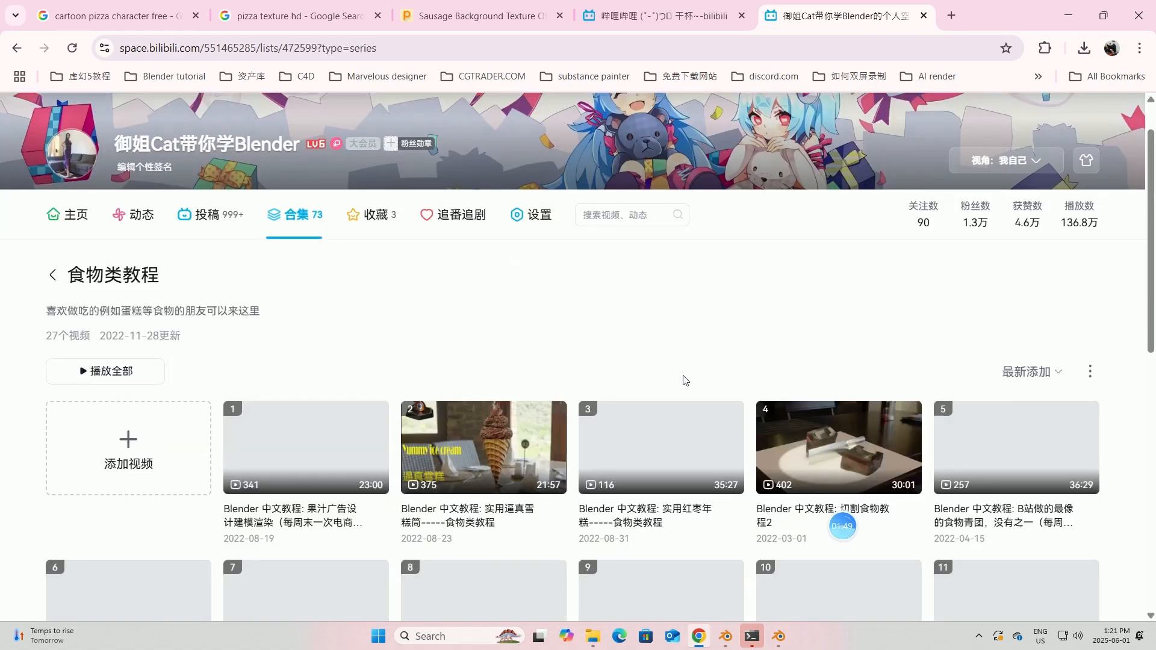
scroll(993, 400, "down", 3)
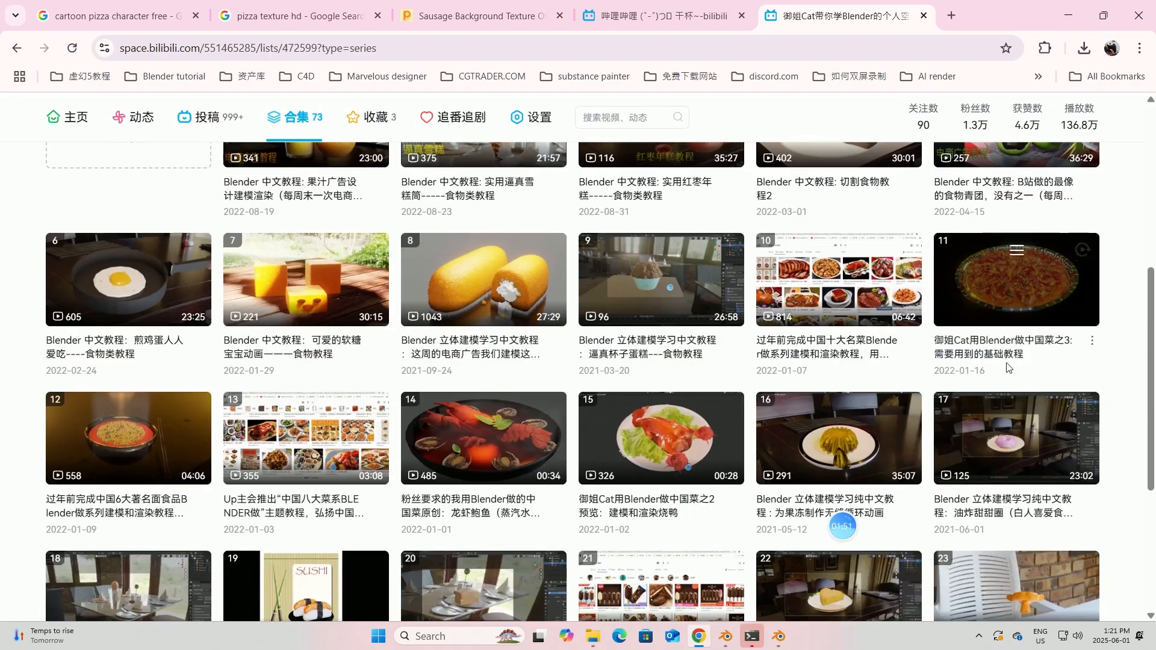
scroll(536, 446, "down", 3)
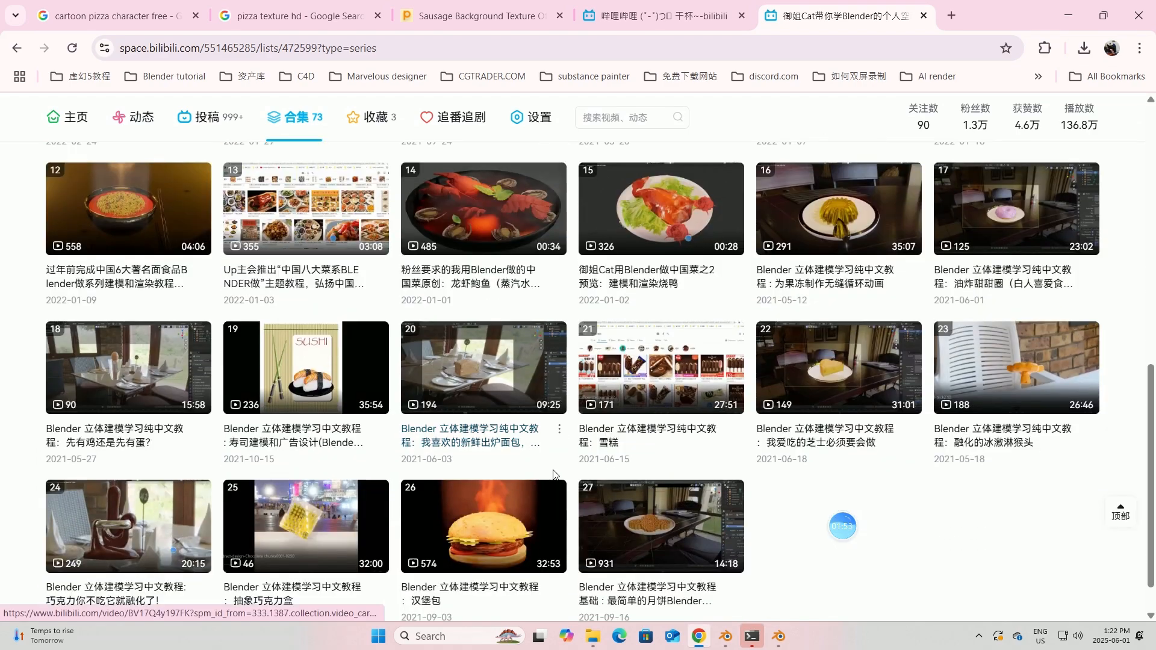
scroll(554, 464, "up", 3)
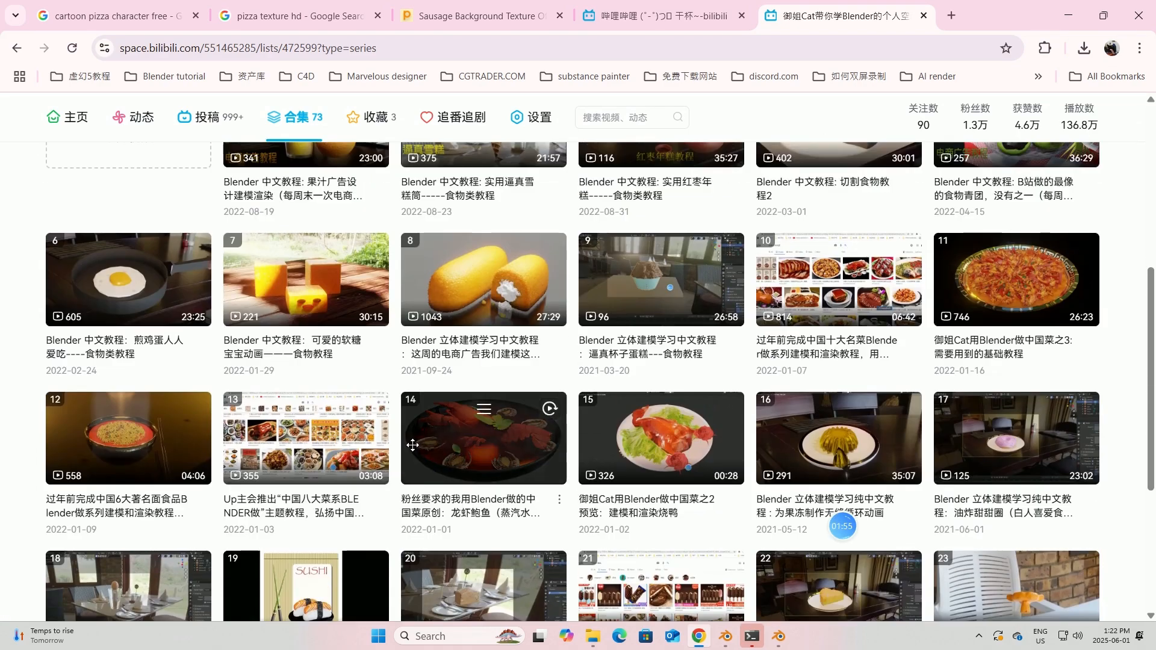
Switch to Blender, add a cylinder mesh at the origin and flatten it to a Z scale of about 0.183
scroll(554, 461, "up", 3)
left_click(777, 639)
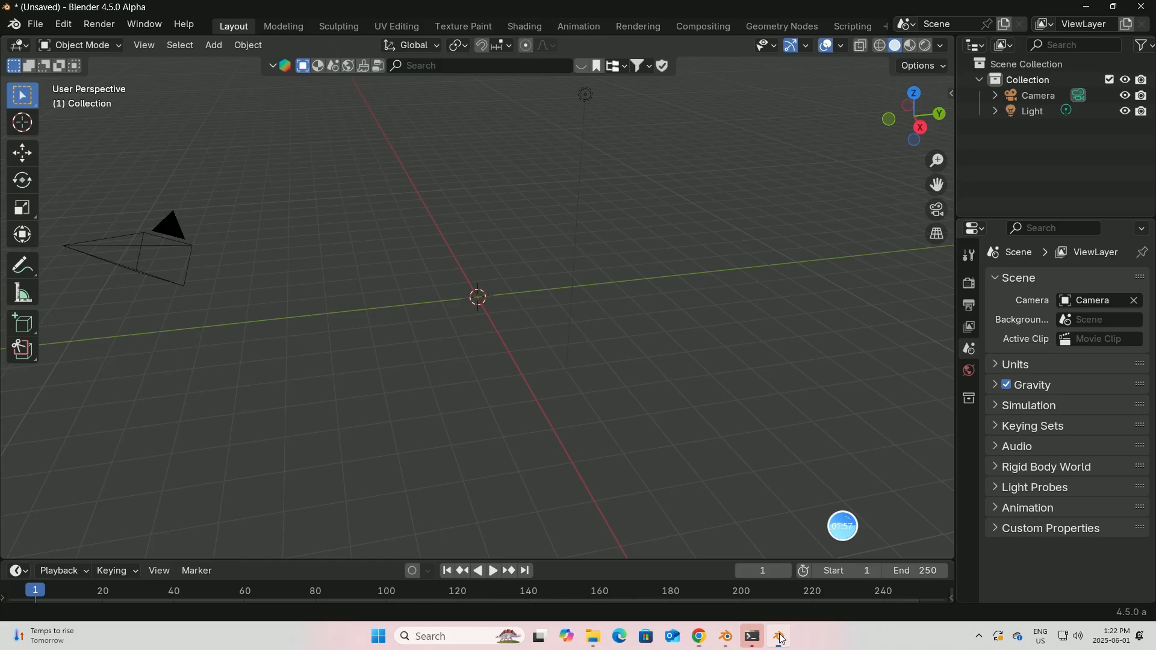
left_click(214, 45)
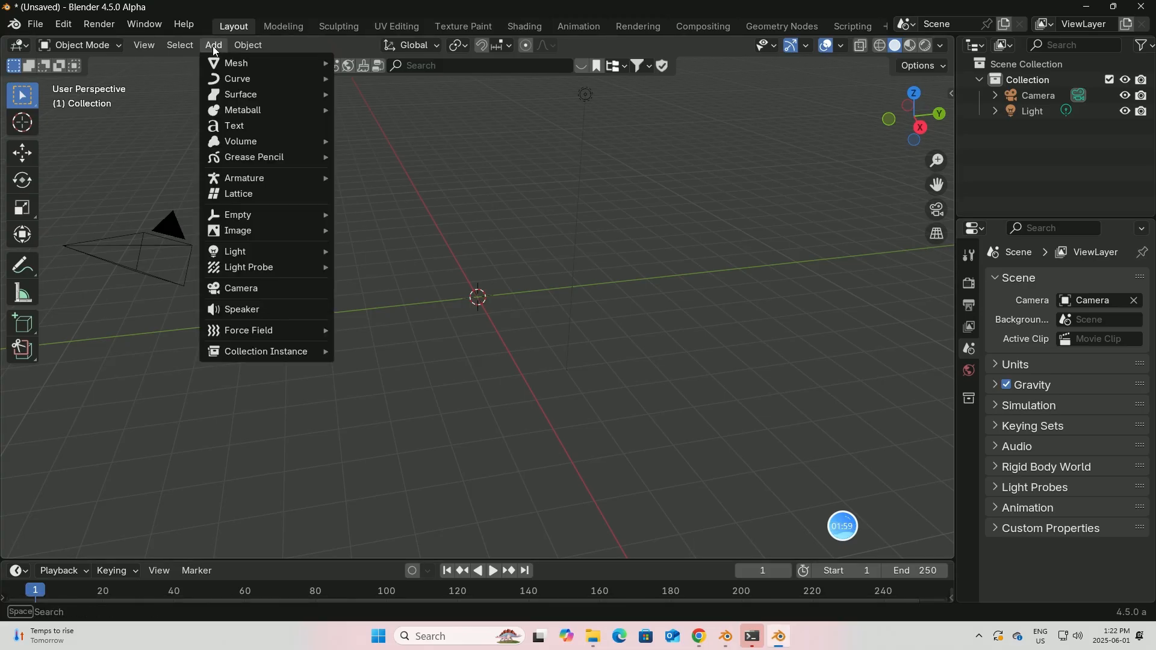
mouse_move(233, 65)
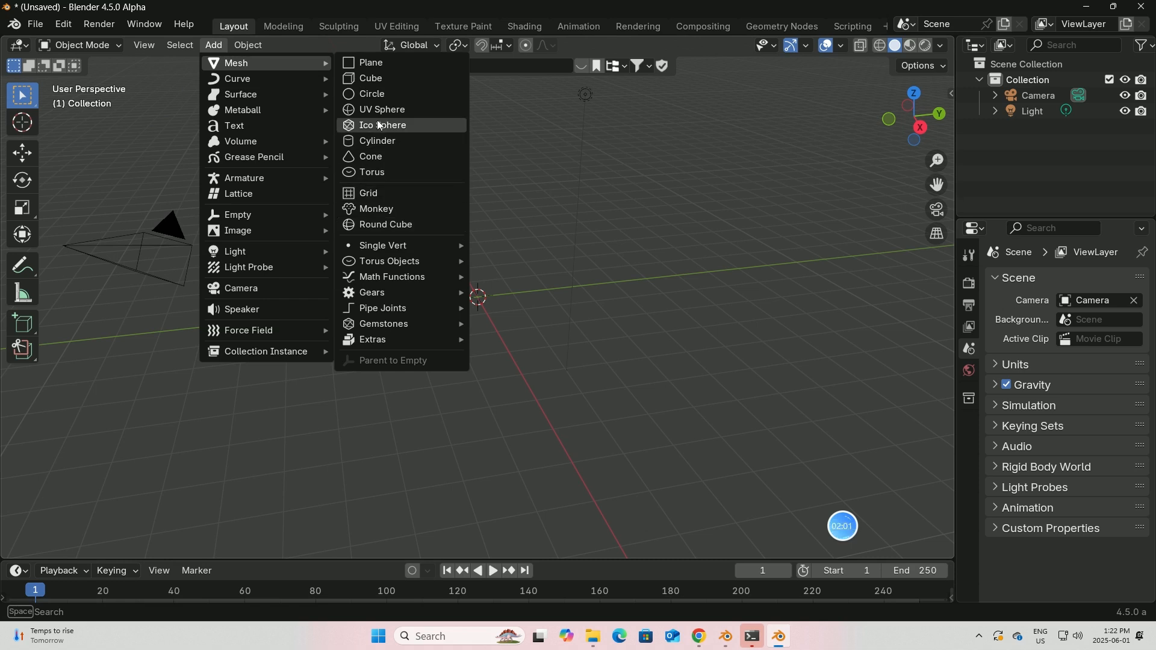
left_click(380, 141)
scroll(533, 248, "up", 2)
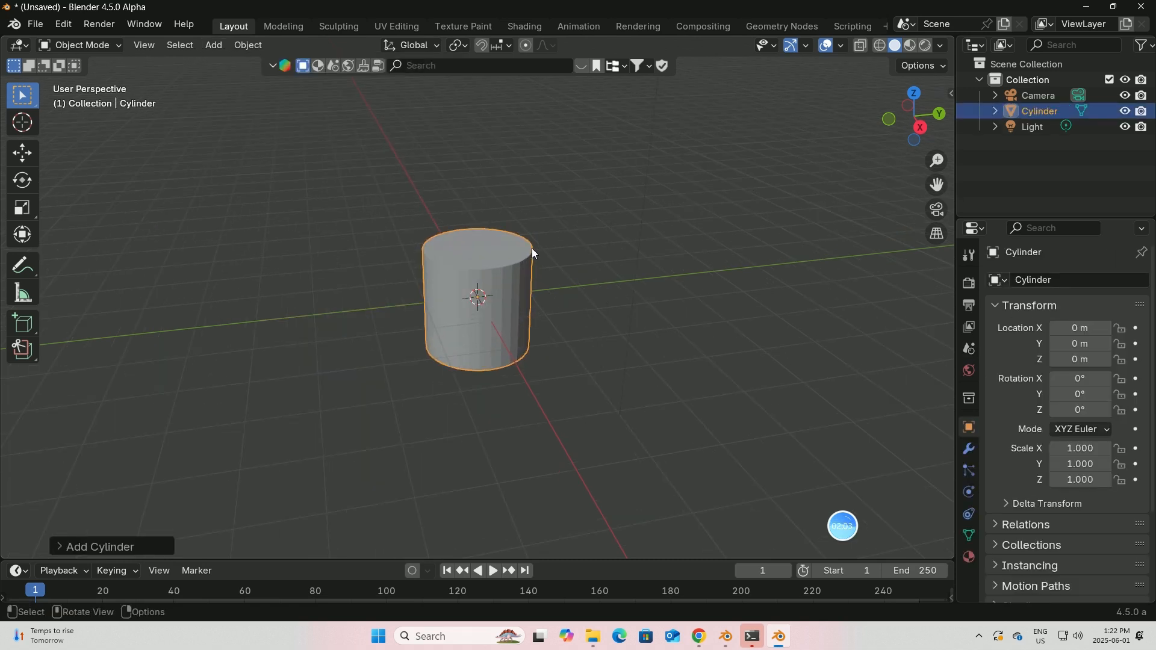
left_click(23, 209)
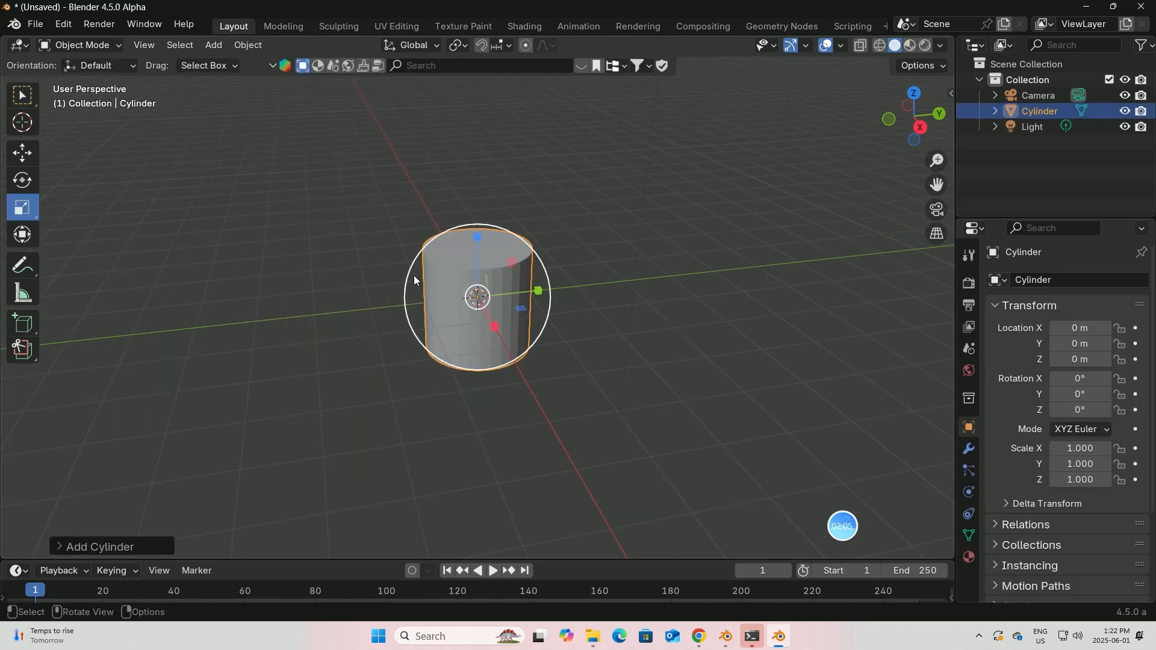
left_click_drag(476, 236, 475, 279)
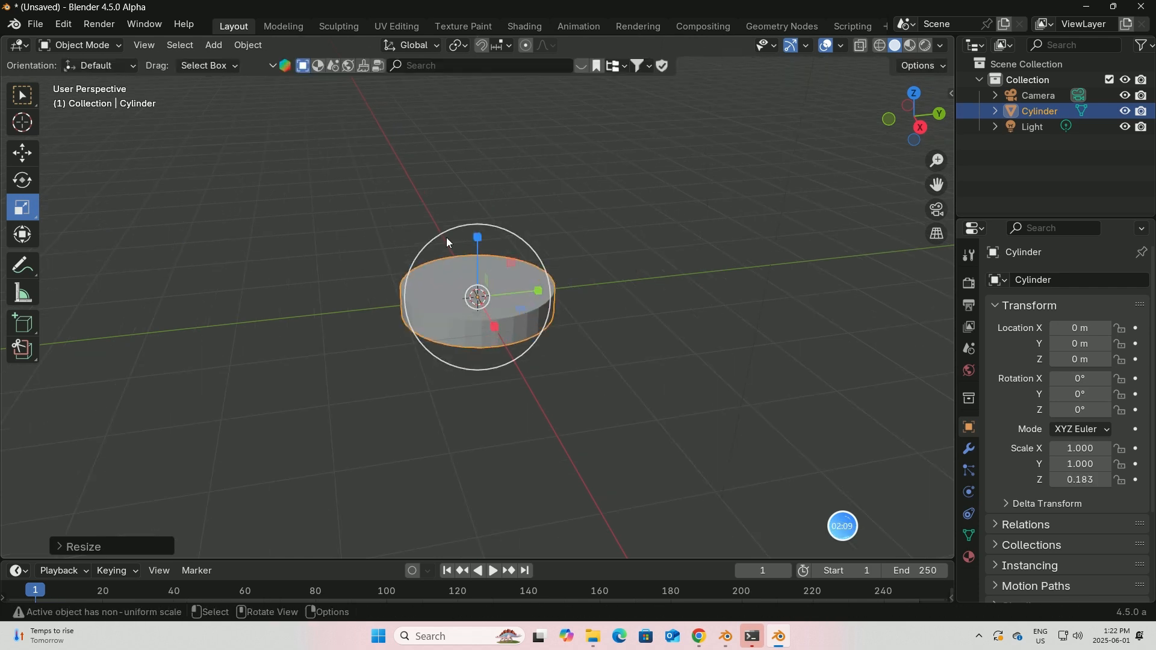
In Edit Mode, add one horizontal loop cut around the middle of the flattened cylinder's side
left_click(117, 44)
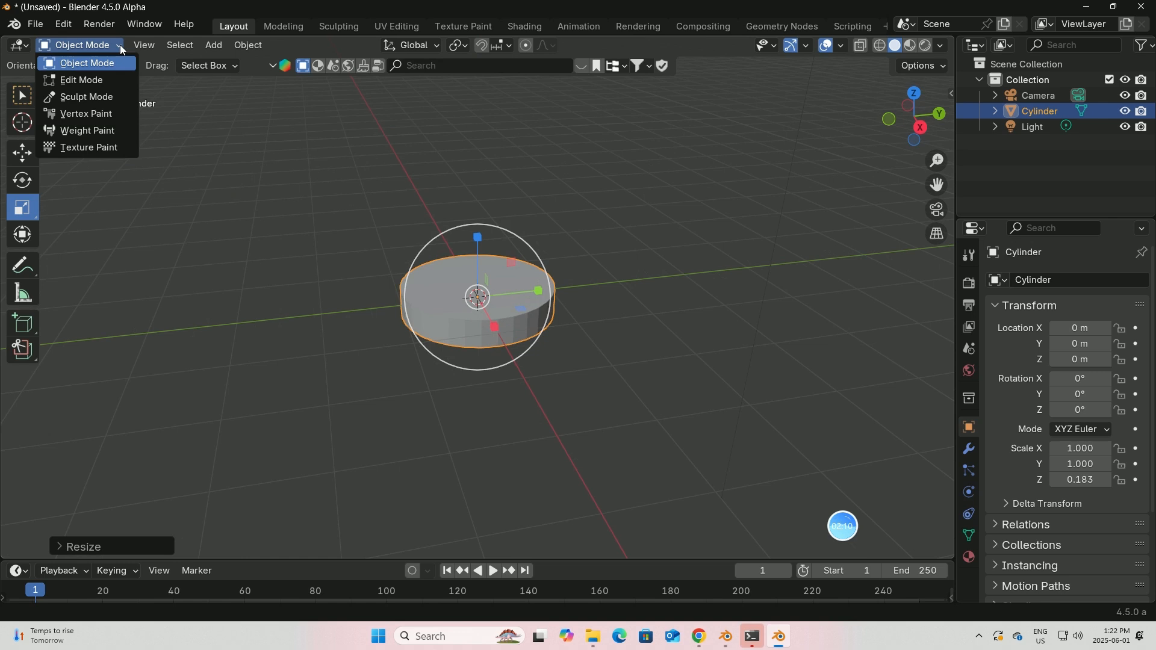
left_click(74, 77)
scroll(578, 255, "up", 2)
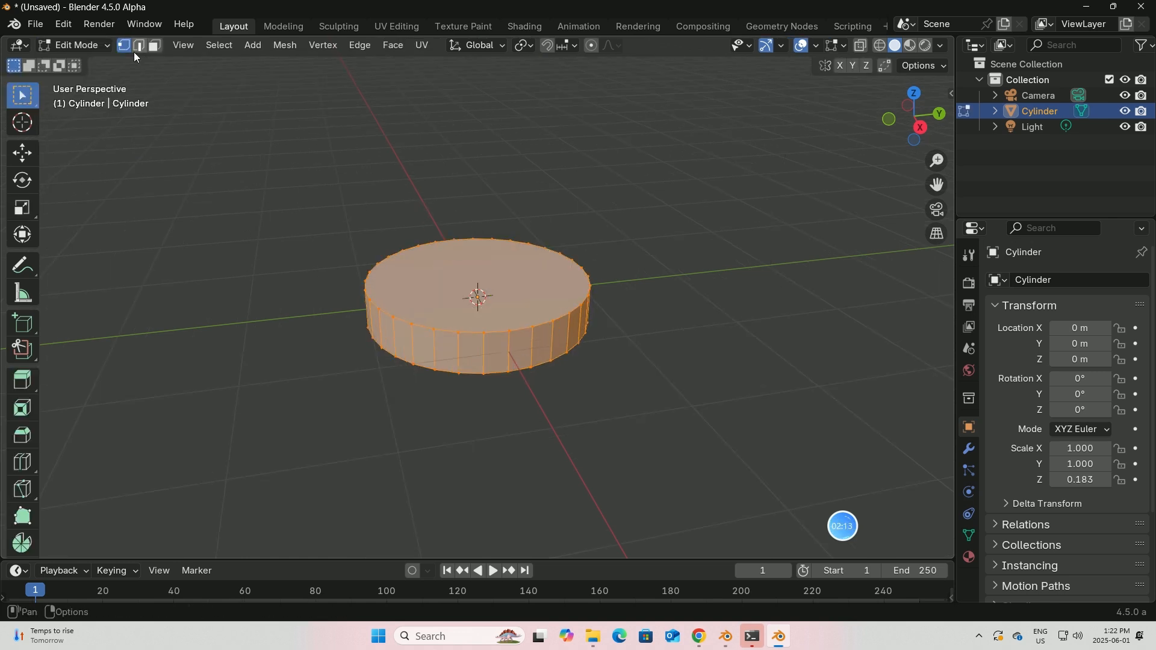
left_click(107, 46)
left_click(22, 152)
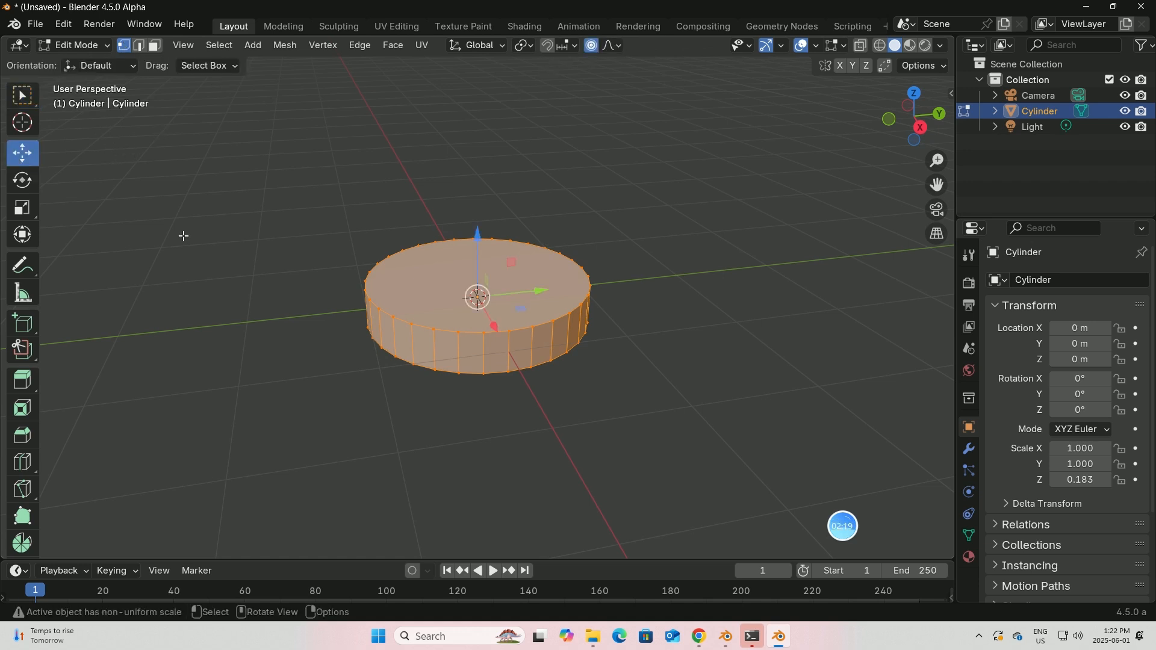
scroll(439, 367, "up", 2)
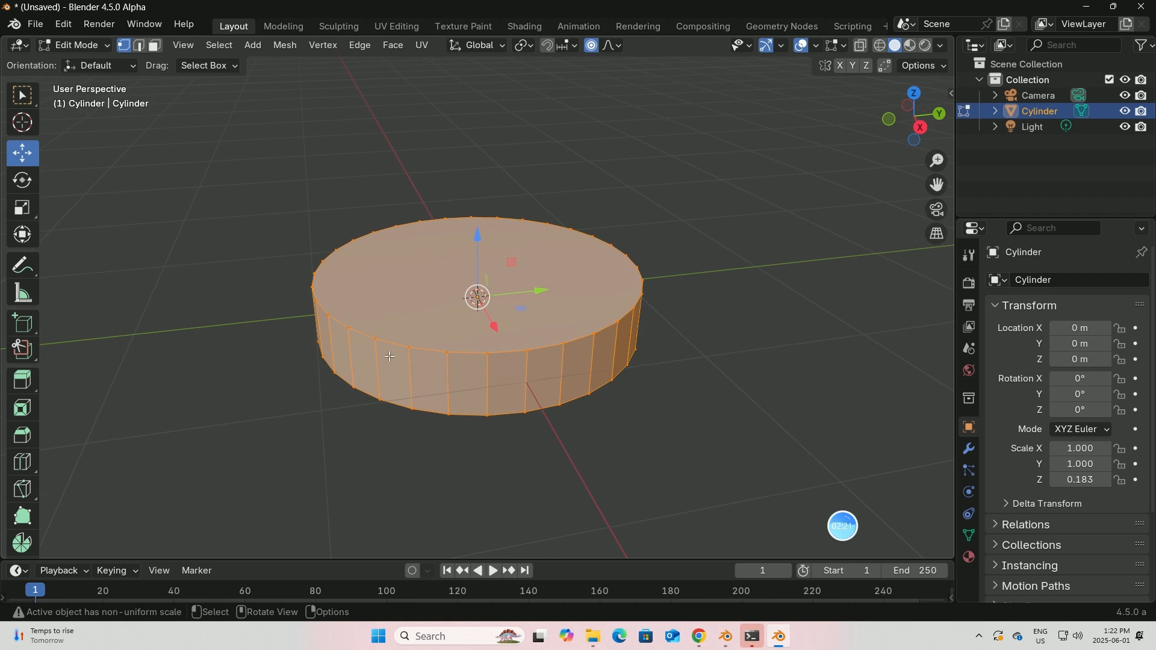
middle_click_drag(390, 356, 426, 320)
left_click(22, 462)
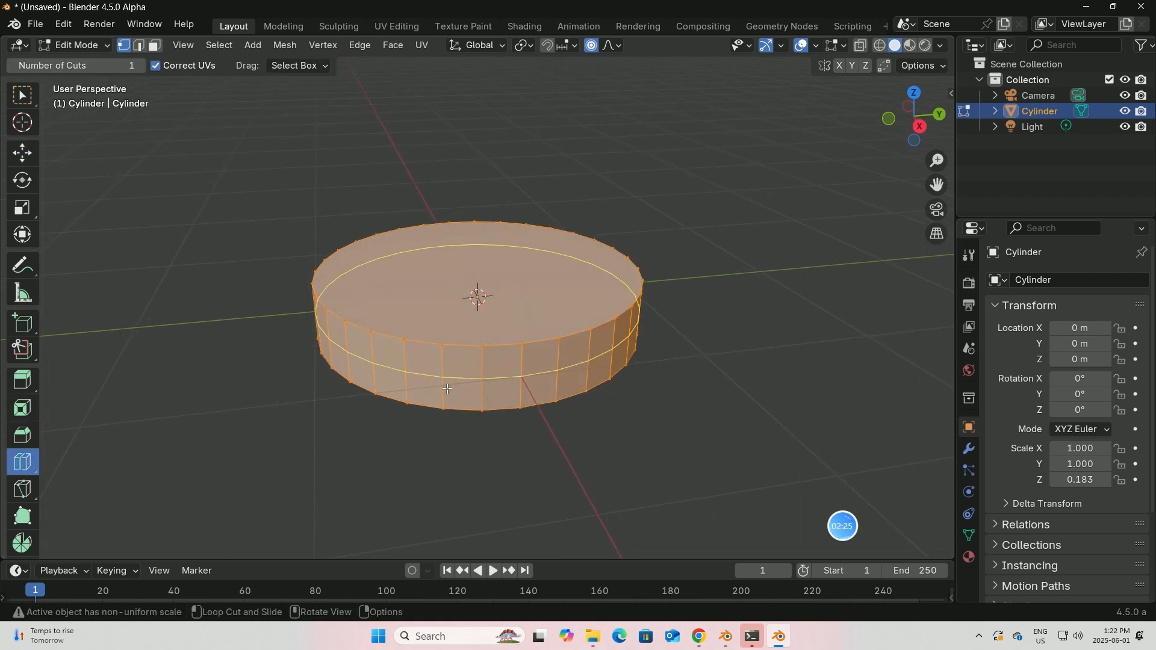
left_click(453, 383)
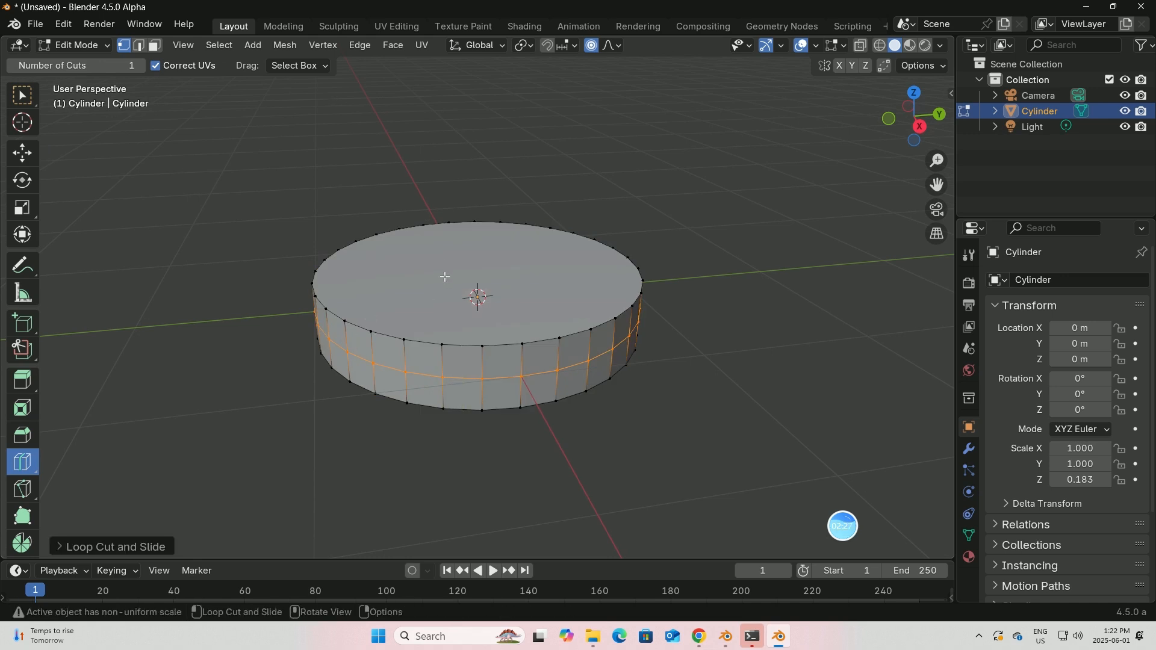
Inset the cylinder's top face repeatedly into concentric rings down to a tiny centre face, and return to Object Mode
middle_click_drag(445, 277, 446, 288)
left_click(155, 45)
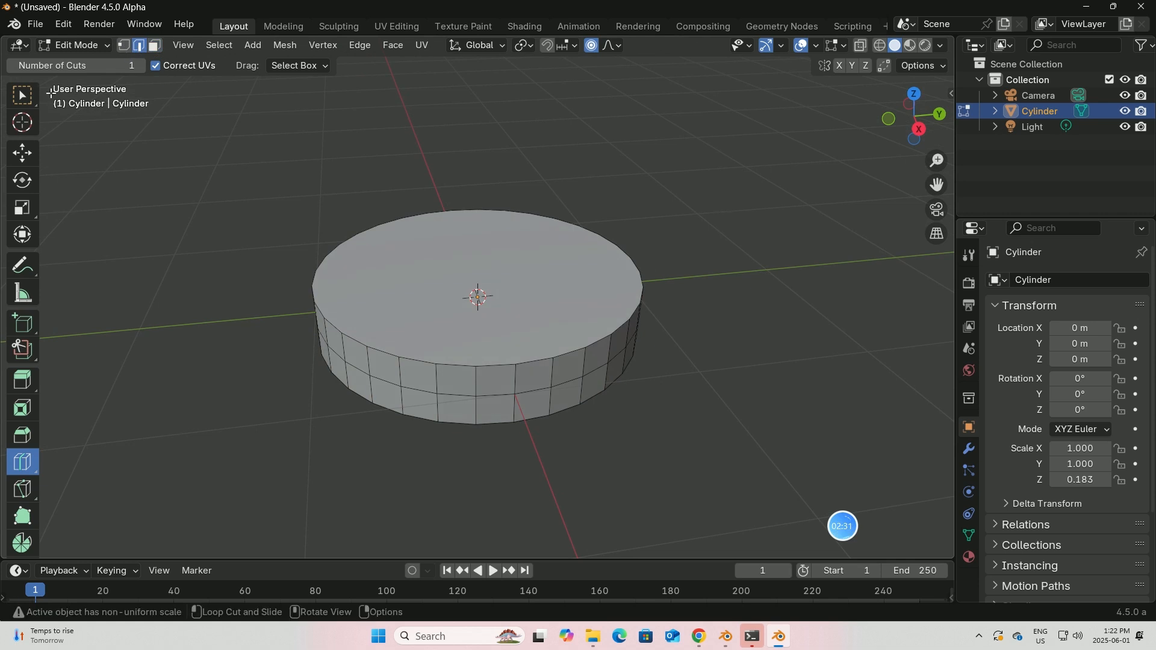
left_click(25, 100)
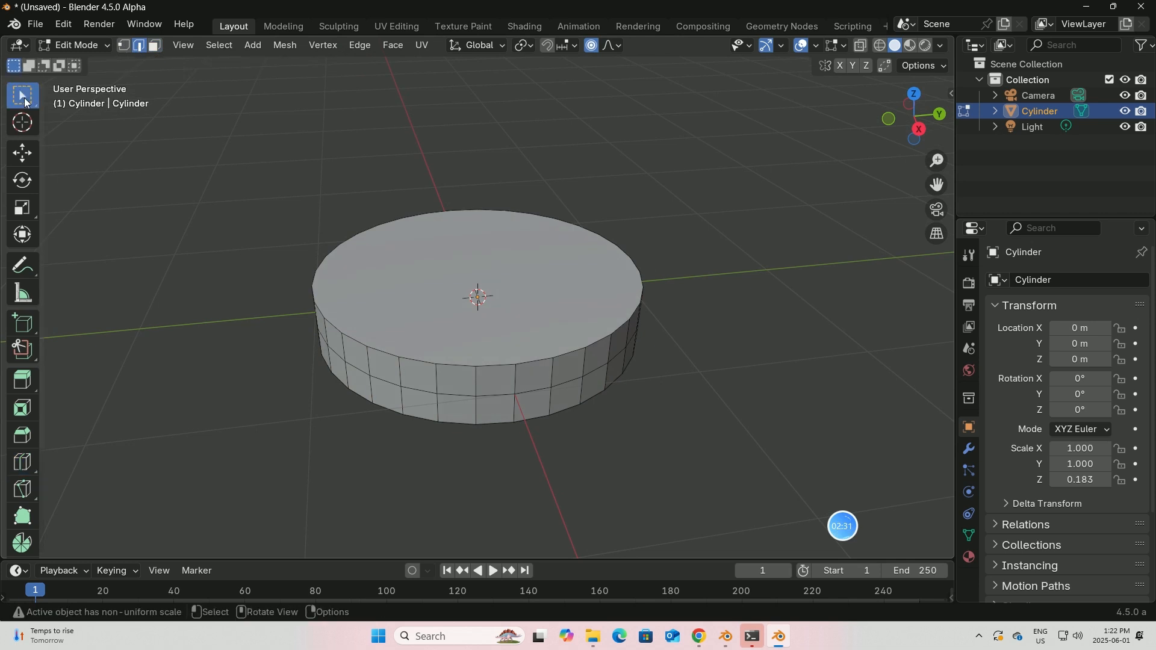
left_click(391, 352, "alt")
scroll(410, 315, "up", 2)
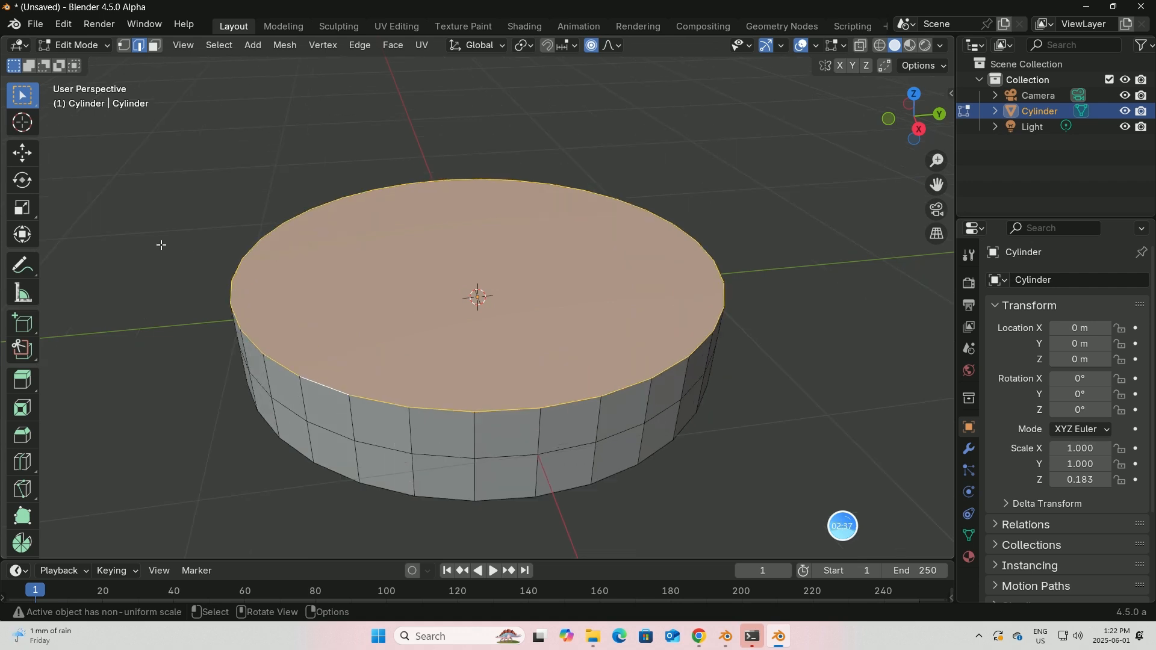
left_click(22, 408)
mouse_move(505, 313)
left_mouse_down()
mouse_move(503, 286)
mouse_move(512, 292)
left_mouse_up()
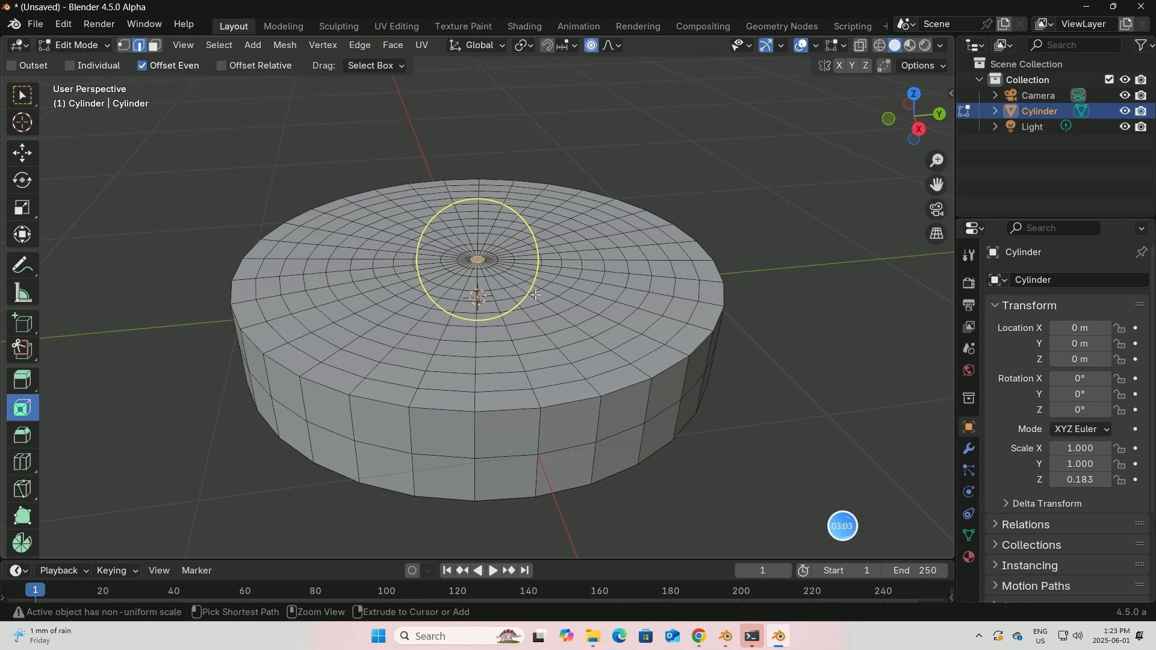
left_click_drag(527, 295, 517, 294)
left_click(108, 44)
left_click(51, 62)
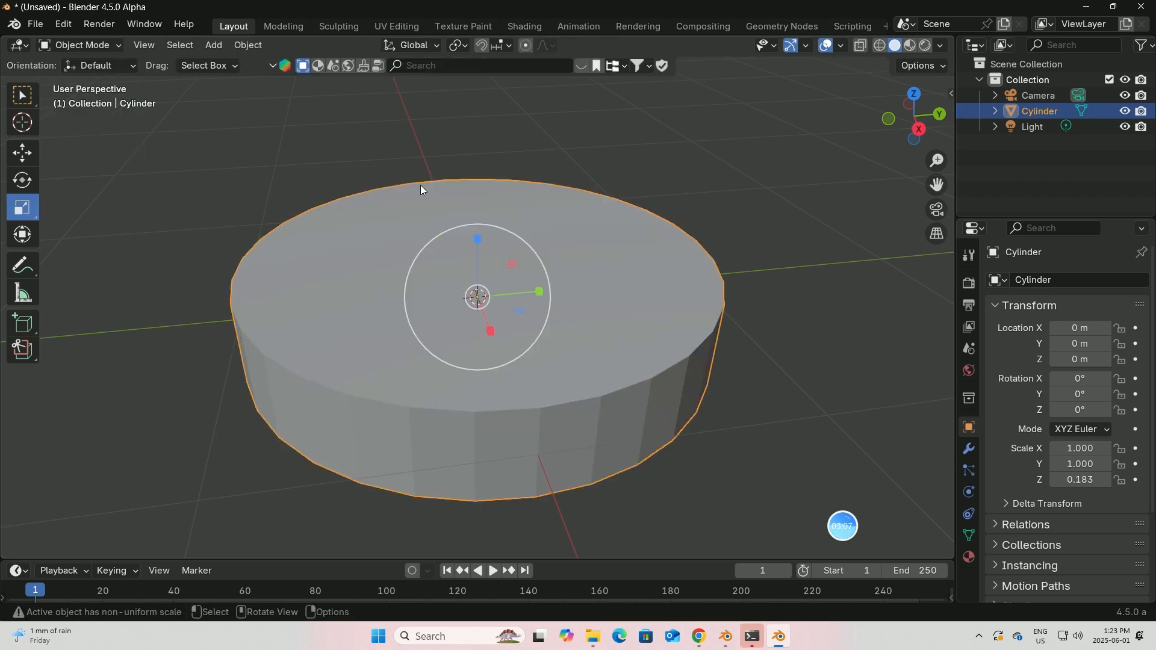
Add a Subdivision Surface modifier to the cylinder and set its viewport levels to 3
middle_click_drag(642, 275, 556, 241)
key("w")
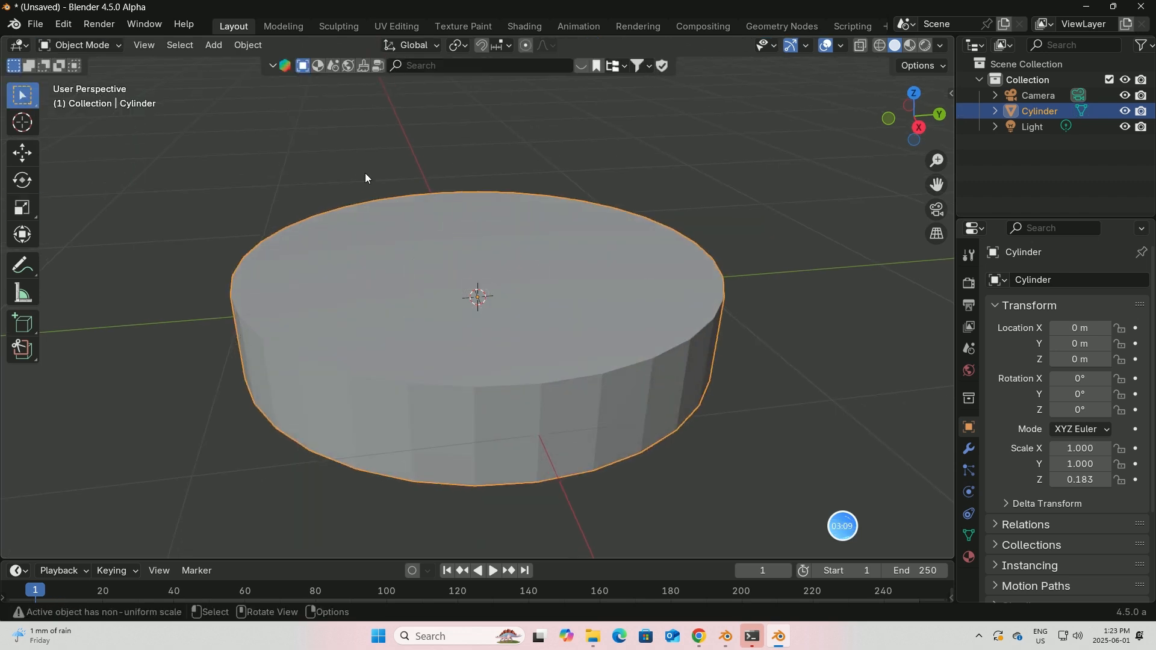
left_click(970, 447)
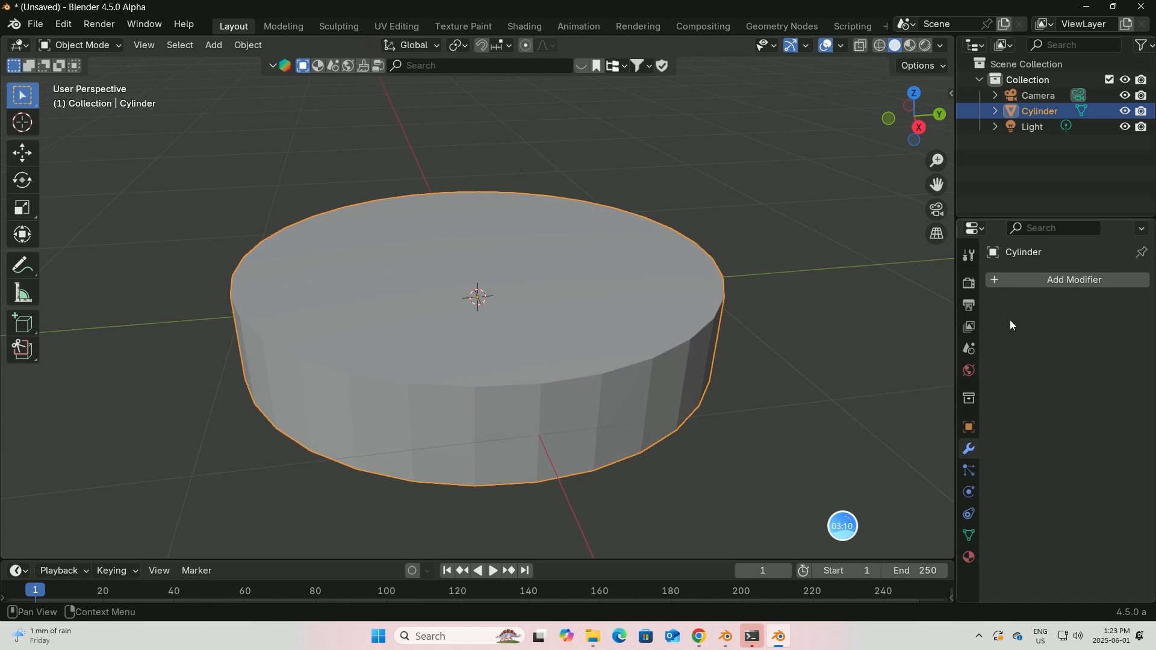
left_click(1032, 277)
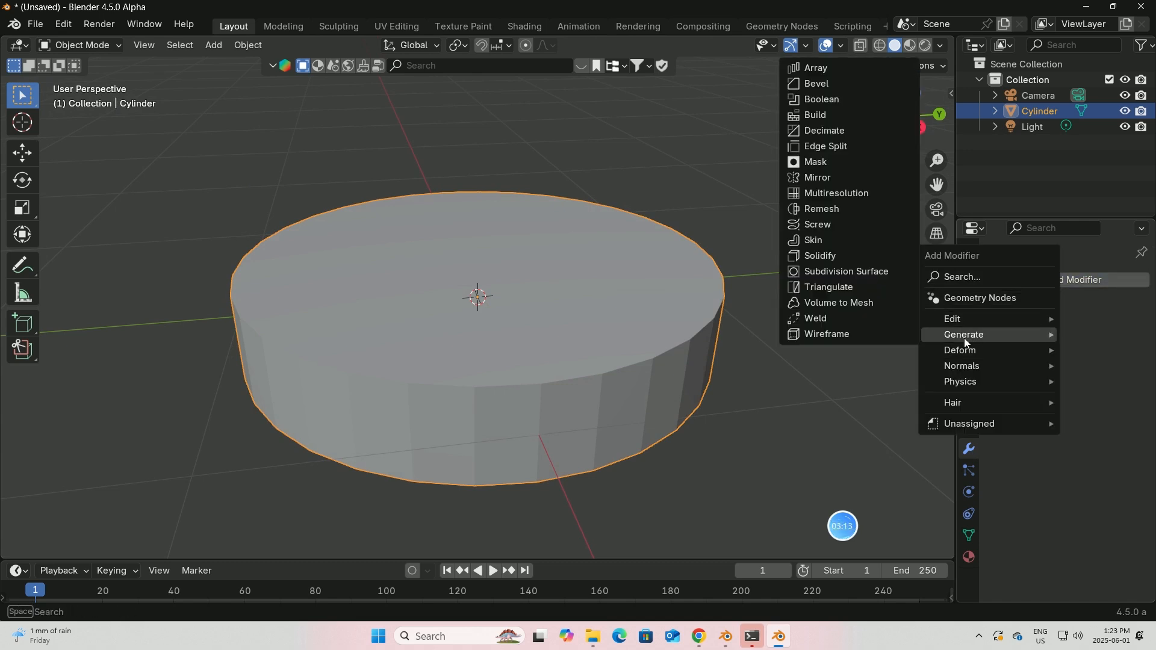
mouse_move(965, 386)
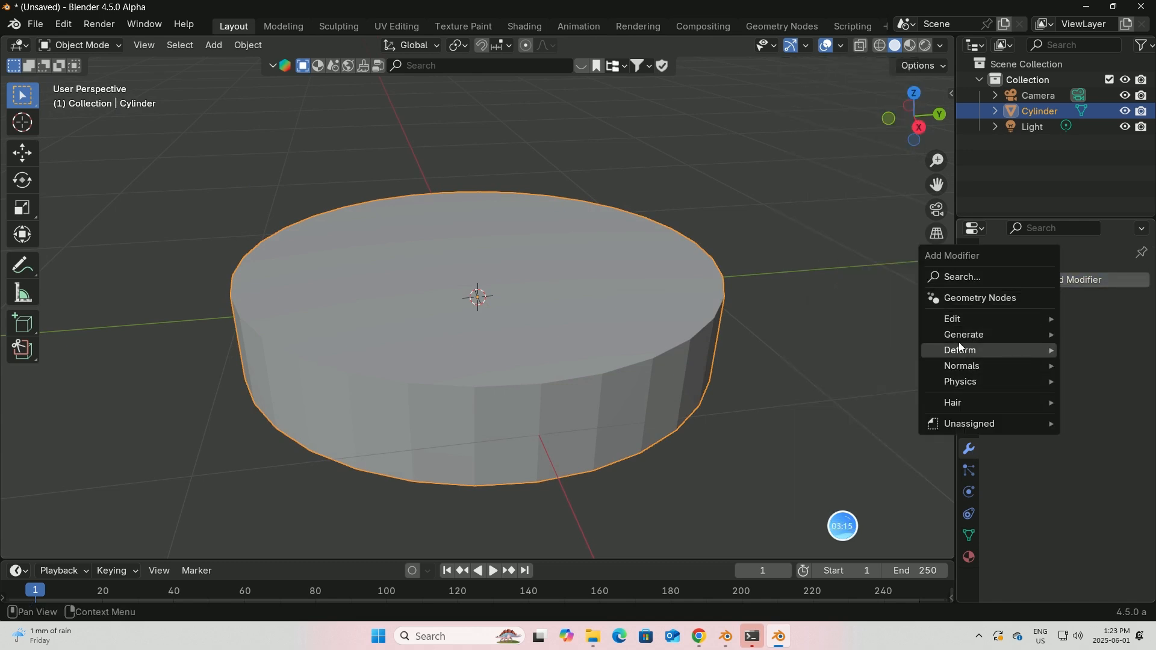
mouse_move(958, 334)
left_click(832, 273)
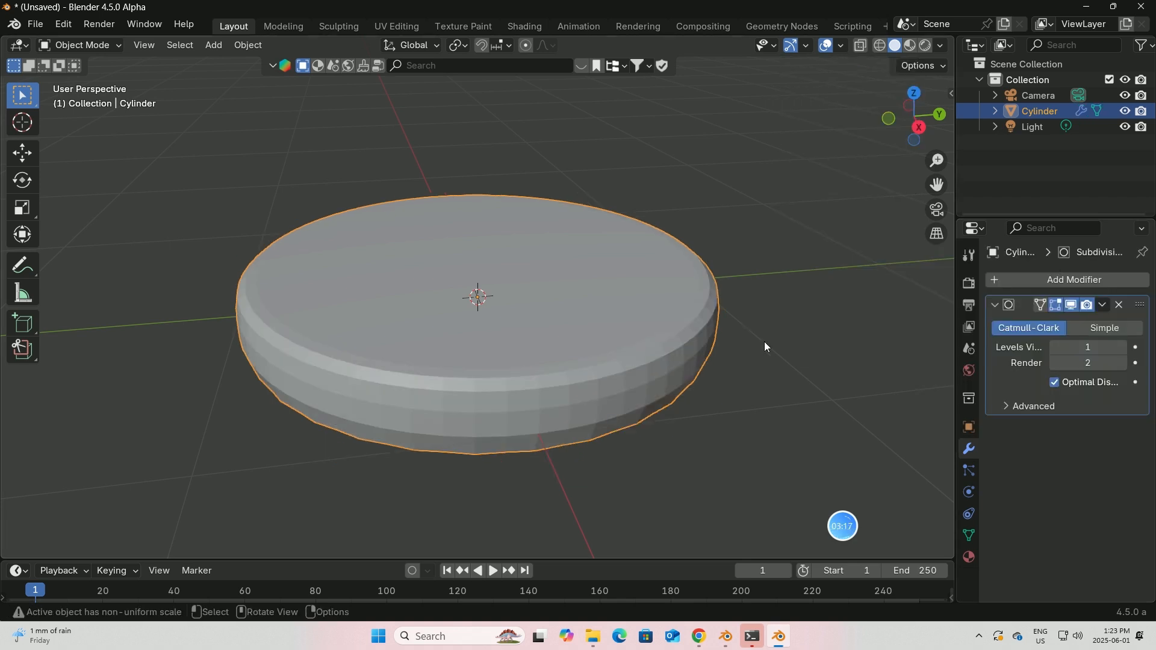
left_click(1123, 348)
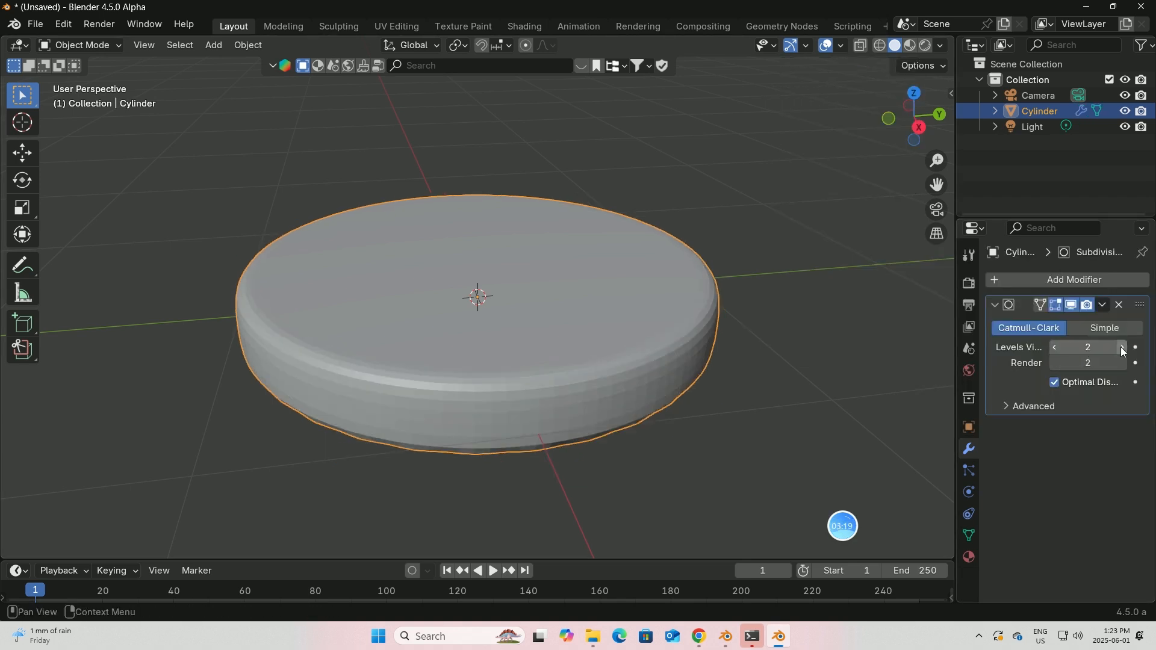
left_click(1123, 348)
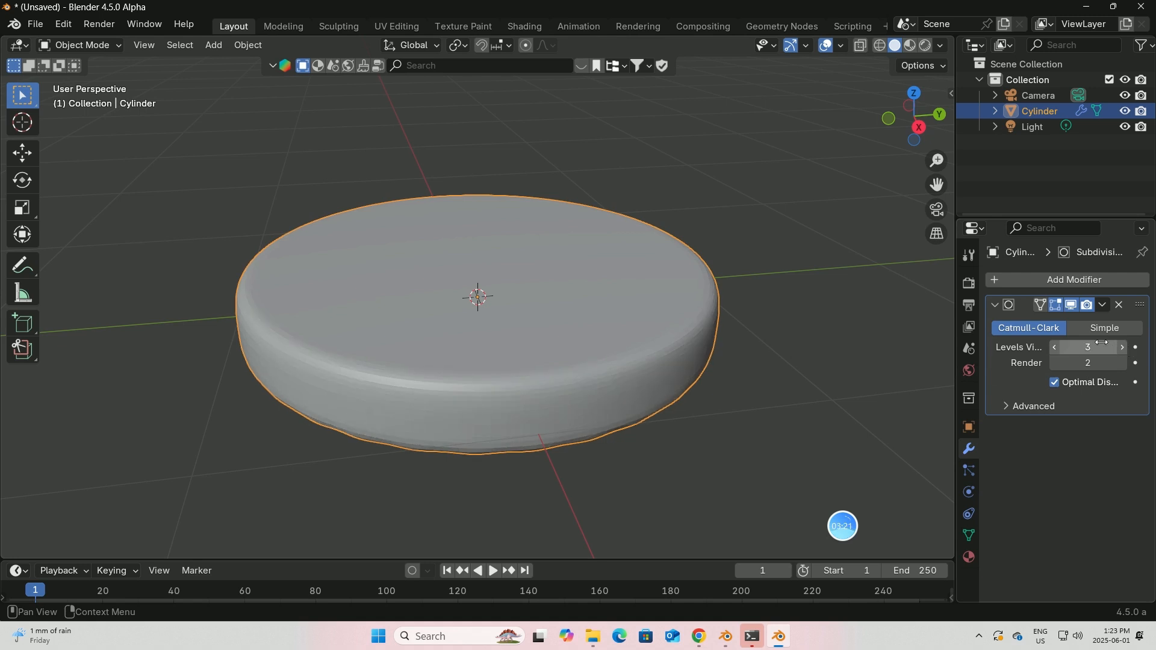
Add a Displace modifier to the cylinder and give it a new texture of type Clouds
left_click(1081, 281)
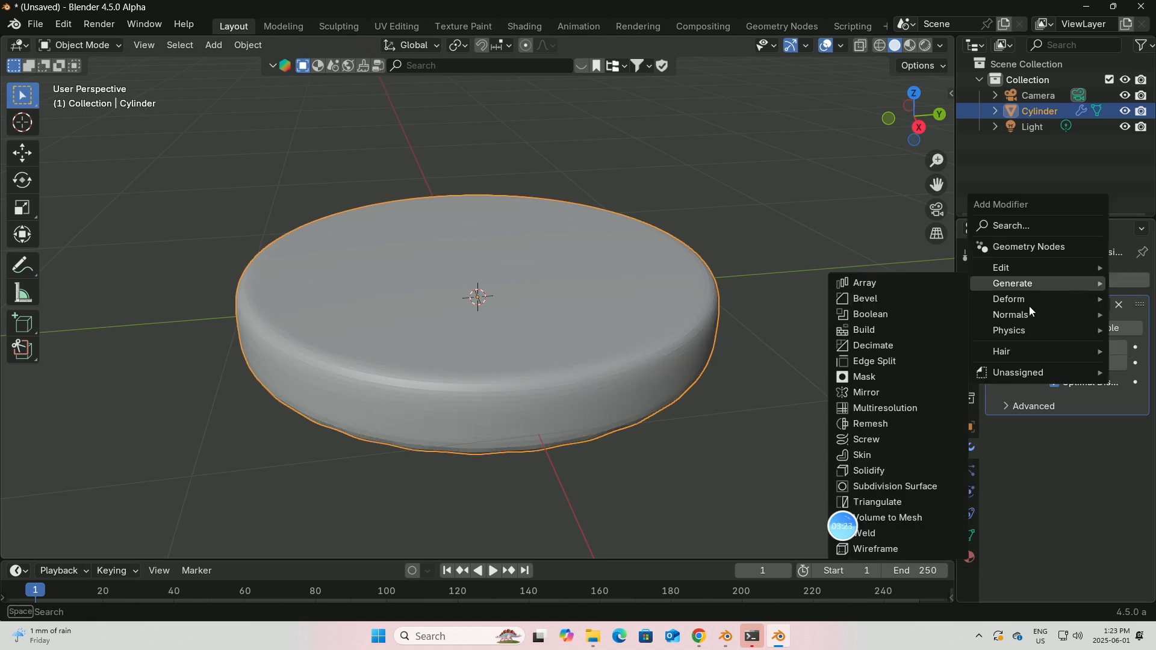
mouse_move(998, 300)
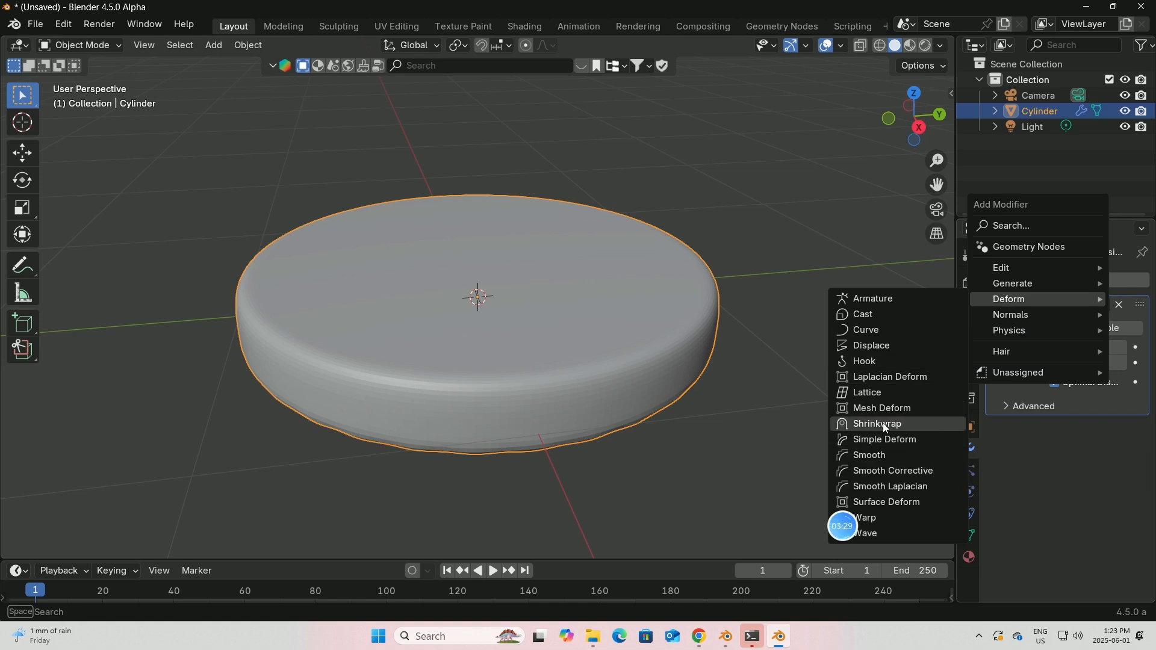
left_click(871, 348)
scroll(843, 360, "down", 2)
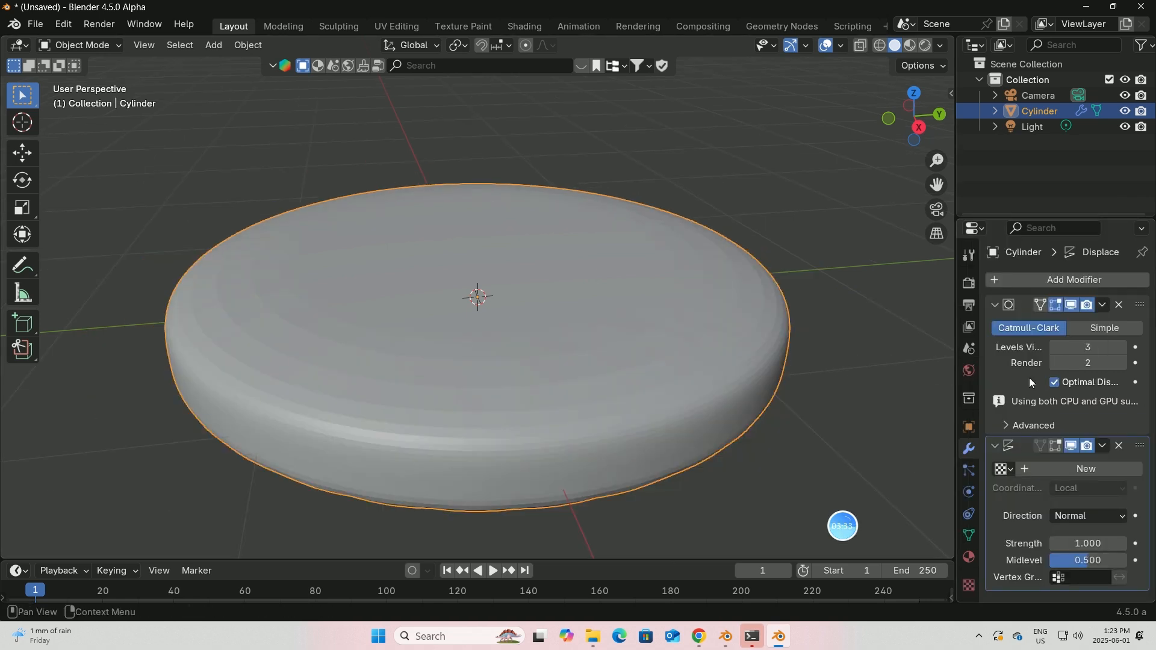
left_click(1059, 468)
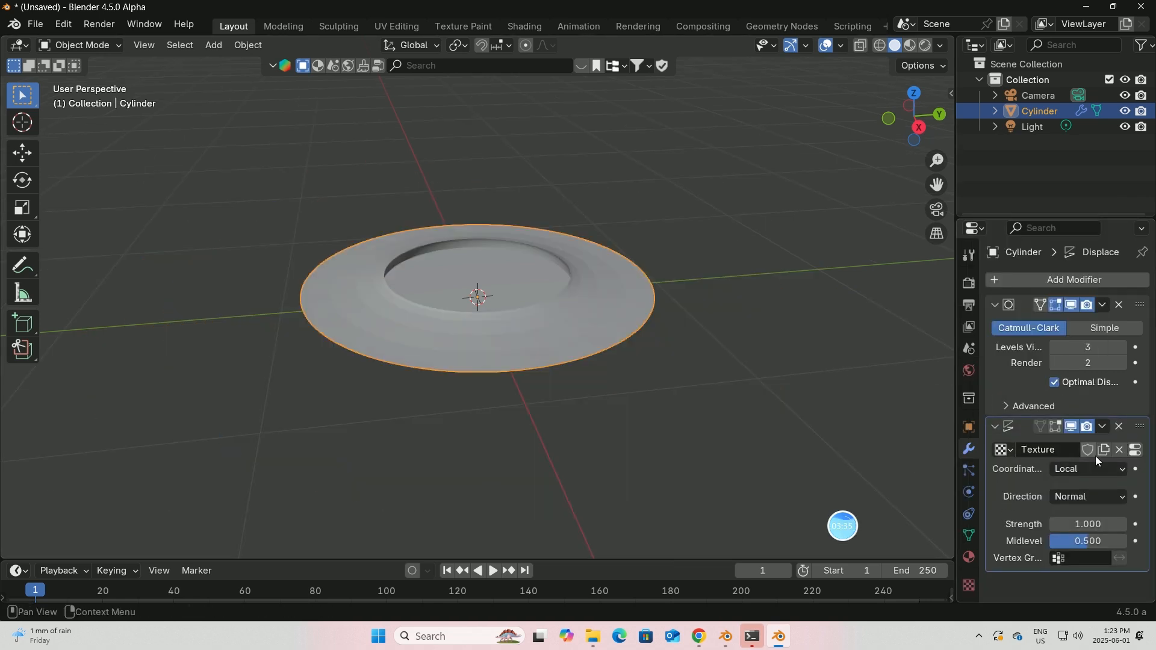
left_click(1135, 450)
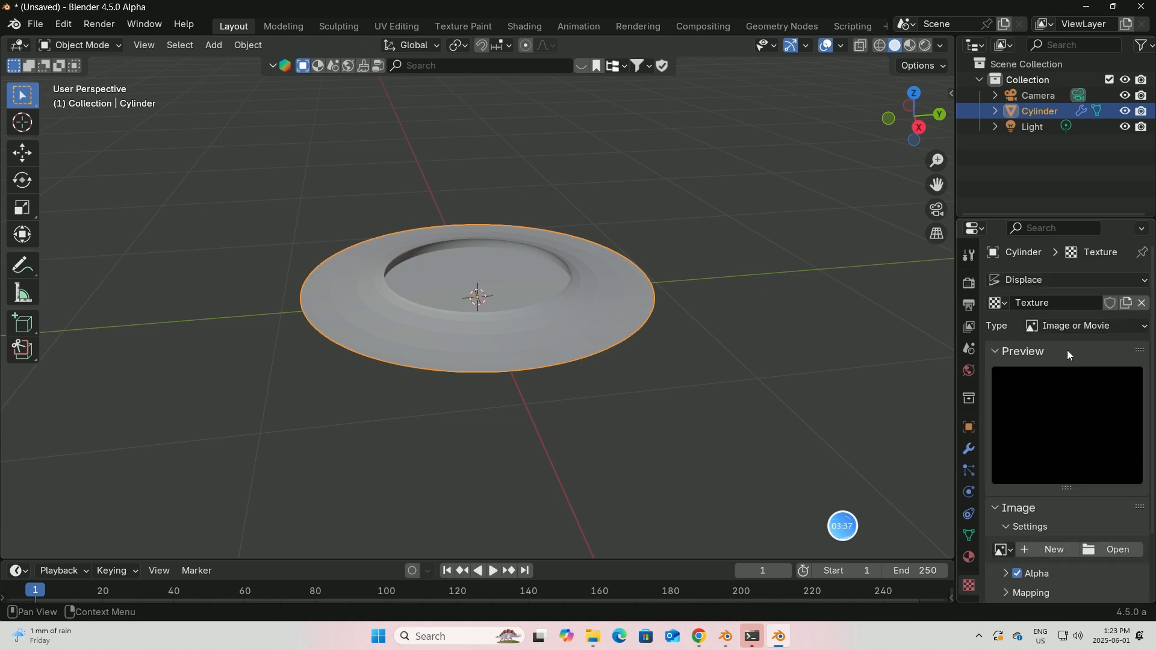
left_click(1086, 326)
left_click(1055, 376)
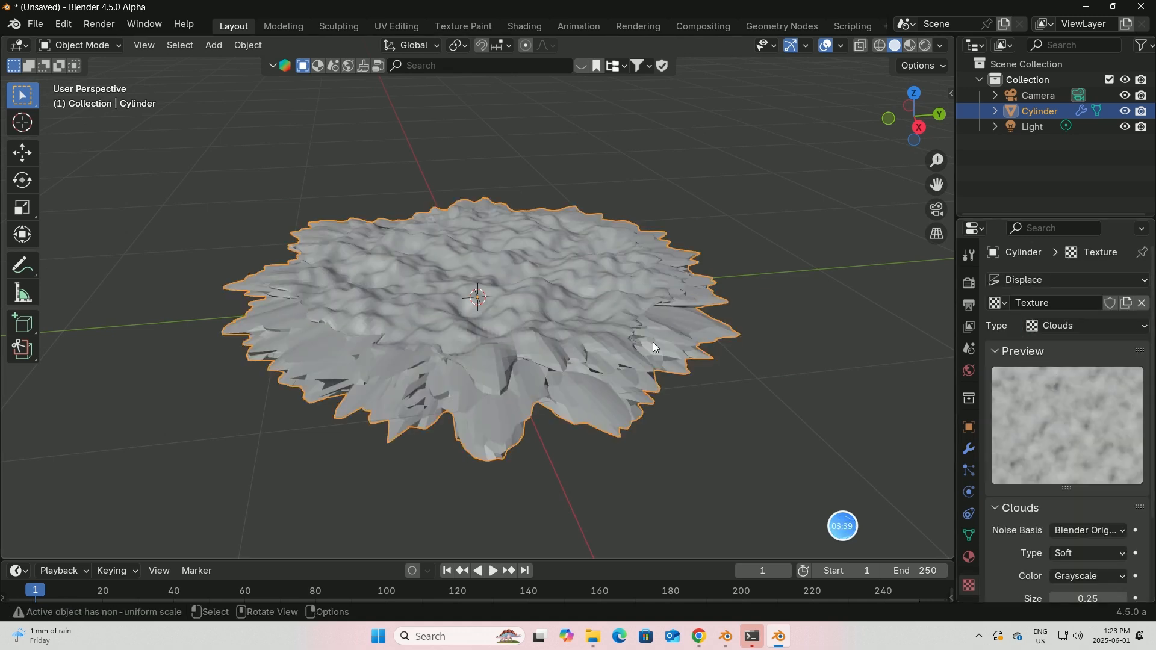
Set the Displace modifier's strength to 0.05
left_click(971, 447)
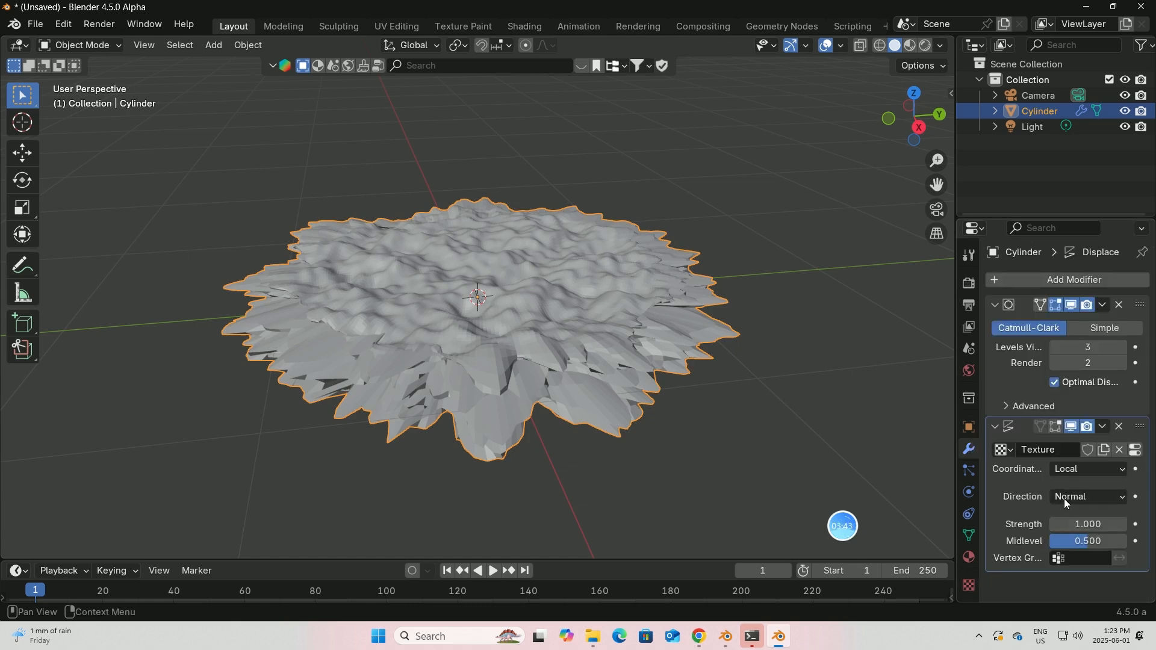
mouse_move(1104, 526)
left_mouse_down()
mouse_move(1034, 525)
mouse_move(1091, 523)
left_mouse_up()
left_click(1091, 522)
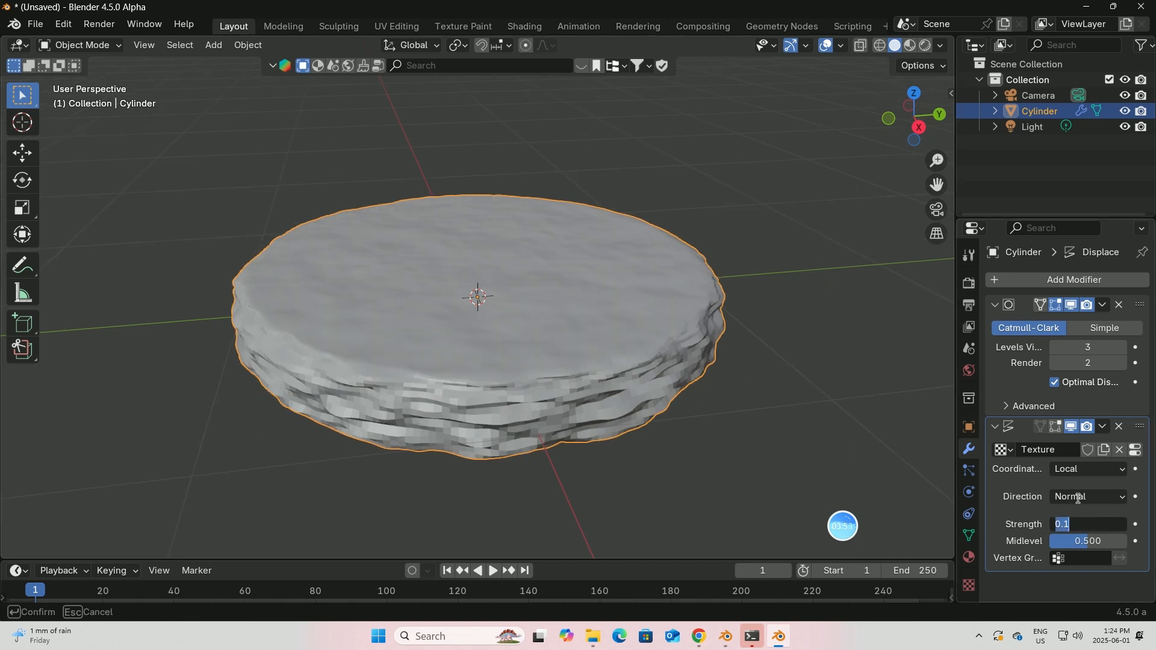
type("0.05")
key("Return")
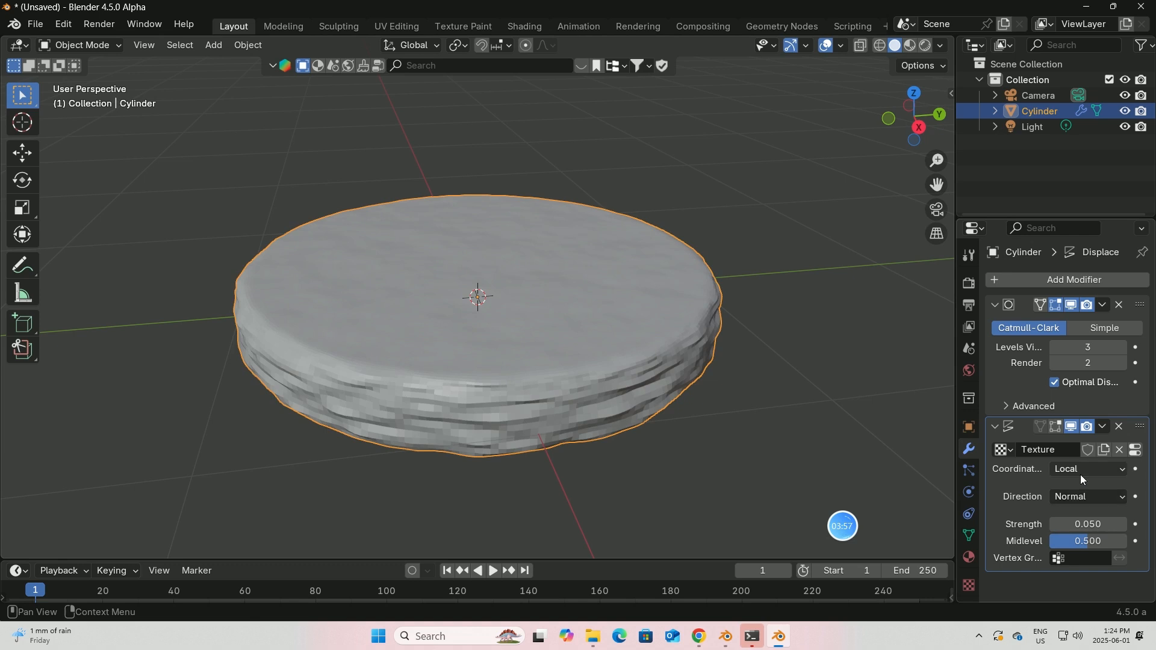
Scale the cylinder down along Z into a thinner pizza disc
middle_click_drag(710, 322, 675, 316)
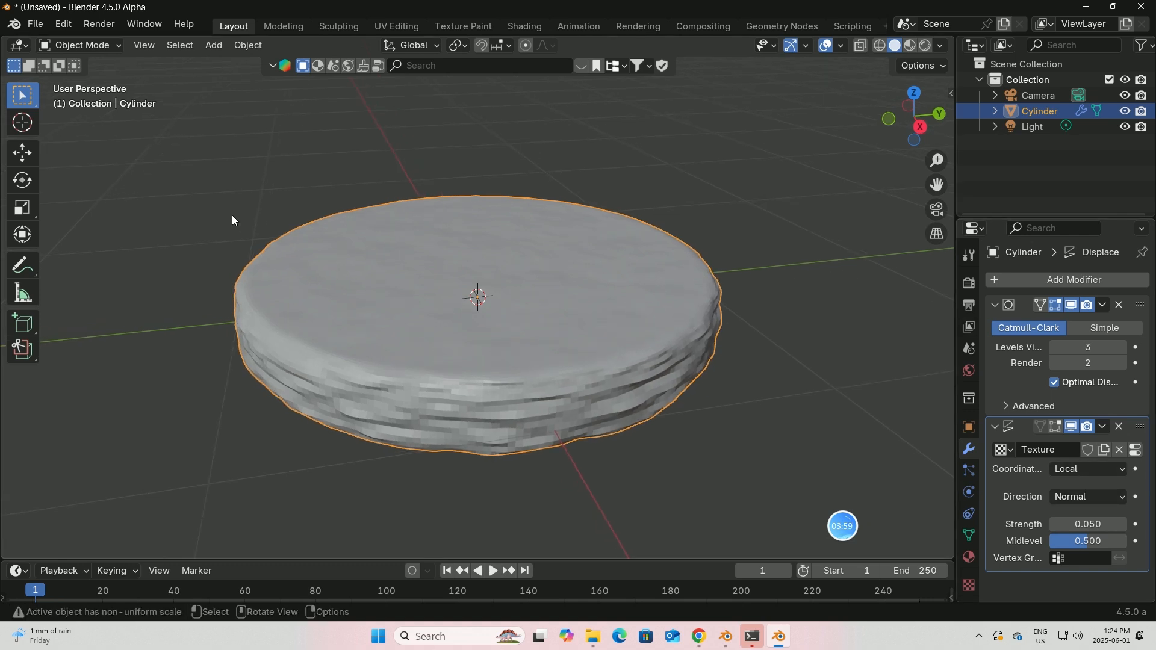
left_click(22, 154)
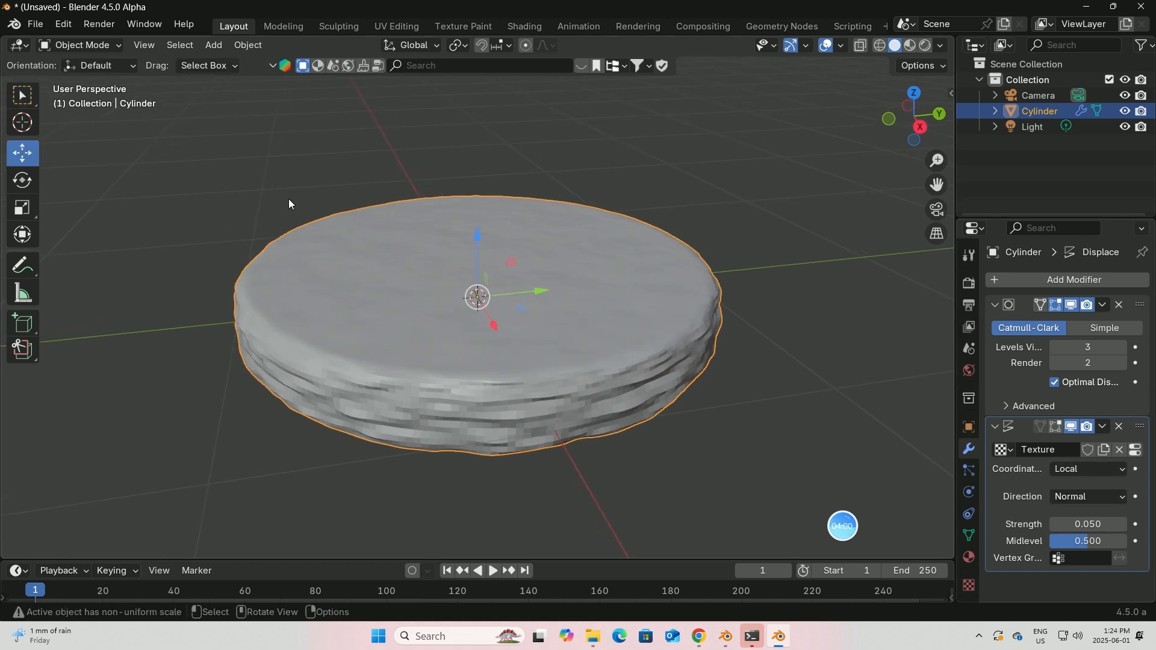
left_click(29, 212)
left_click_drag(475, 236, 476, 260)
mouse_move(615, 299)
middle_mouse_down()
mouse_move(594, 316)
mouse_move(601, 304)
middle_mouse_up()
left_click(118, 47)
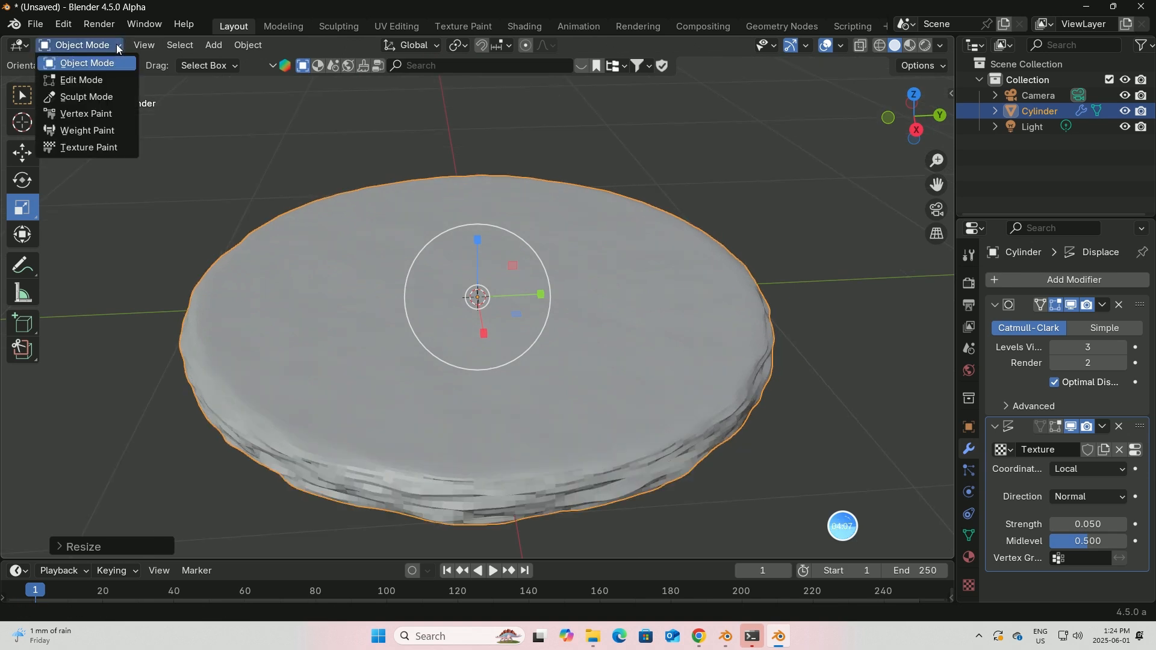
left_click(95, 80)
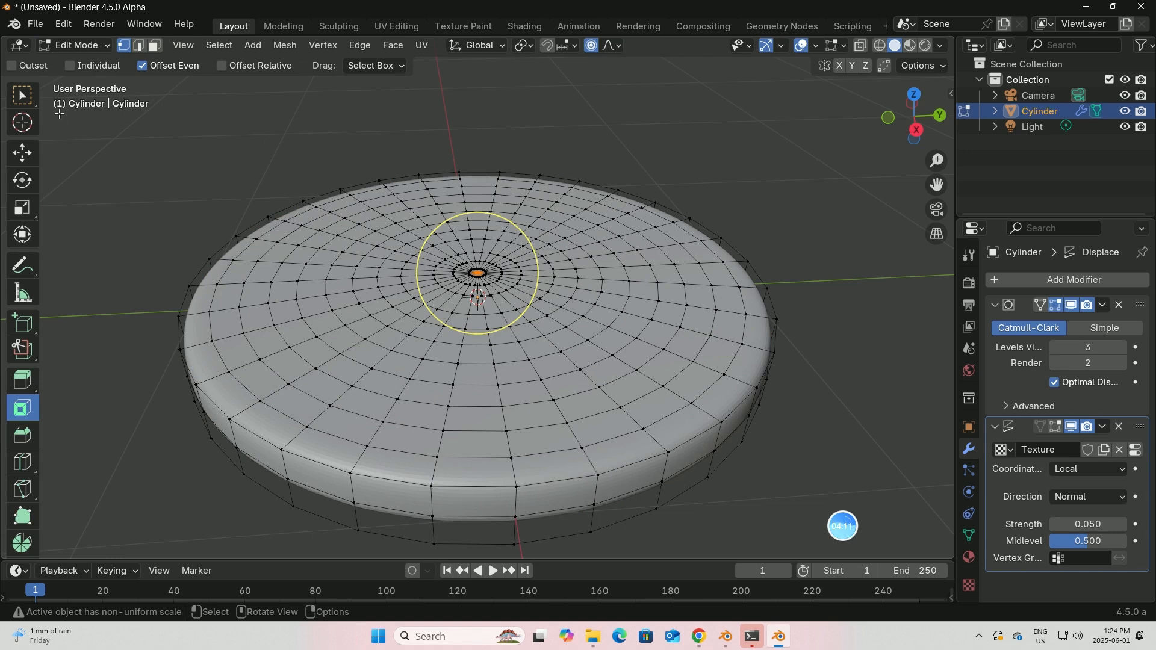
key("w")
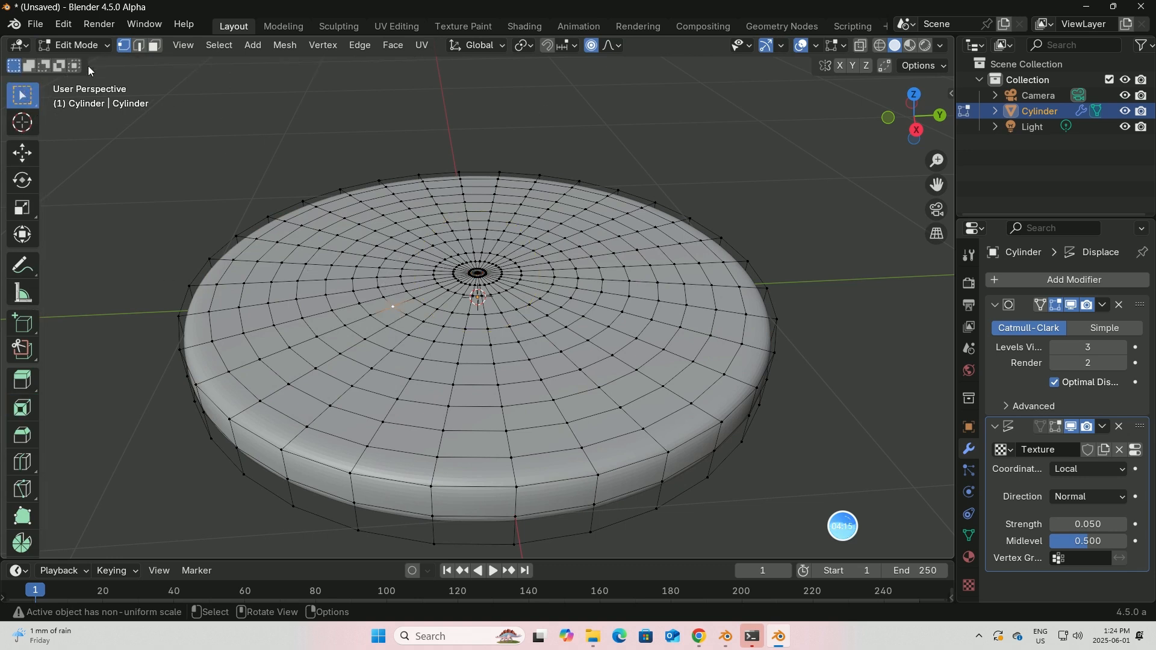
Switch the cylinder to Sculpt Mode and activate the Draw brush
left_click(108, 47)
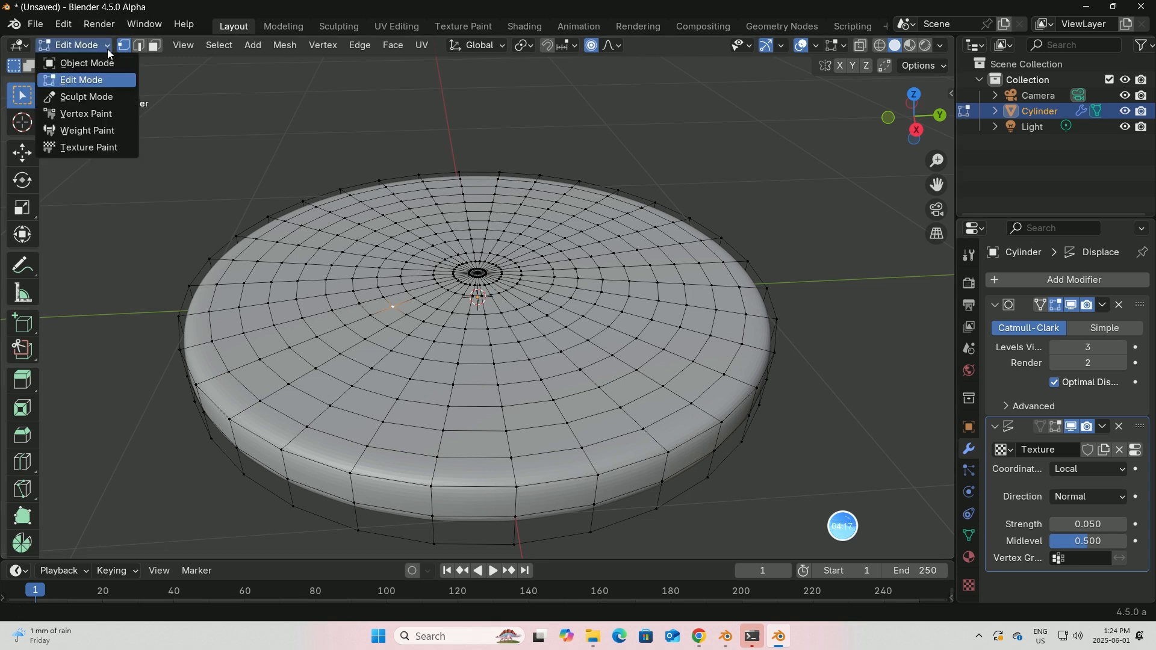
left_click(85, 98)
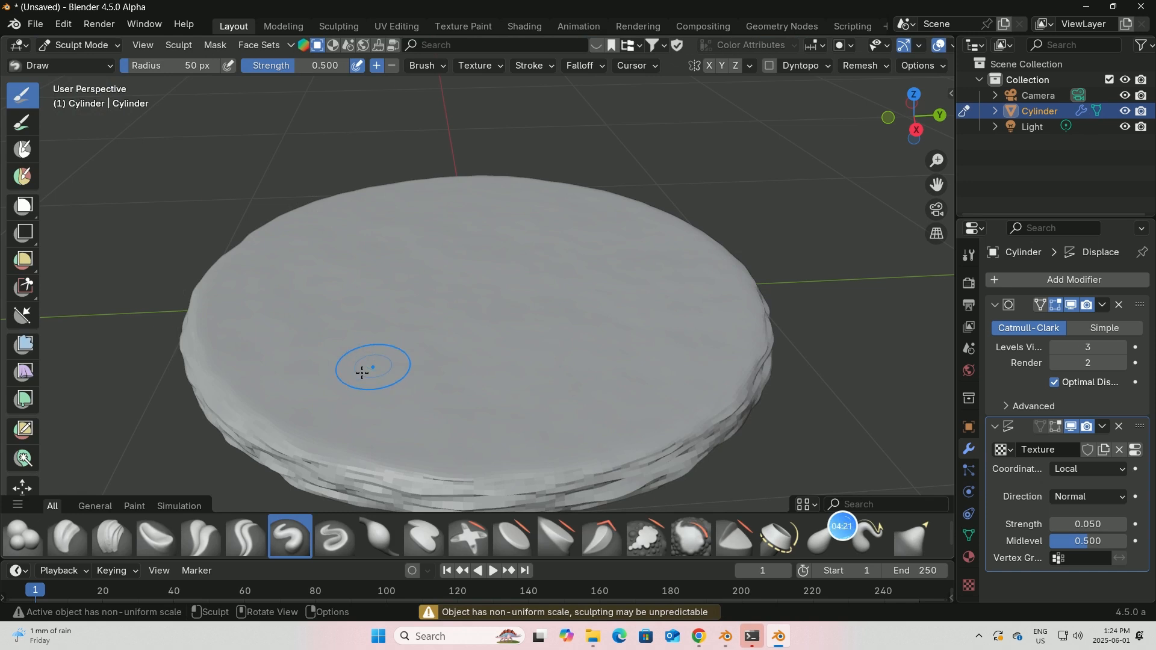
left_click(340, 538)
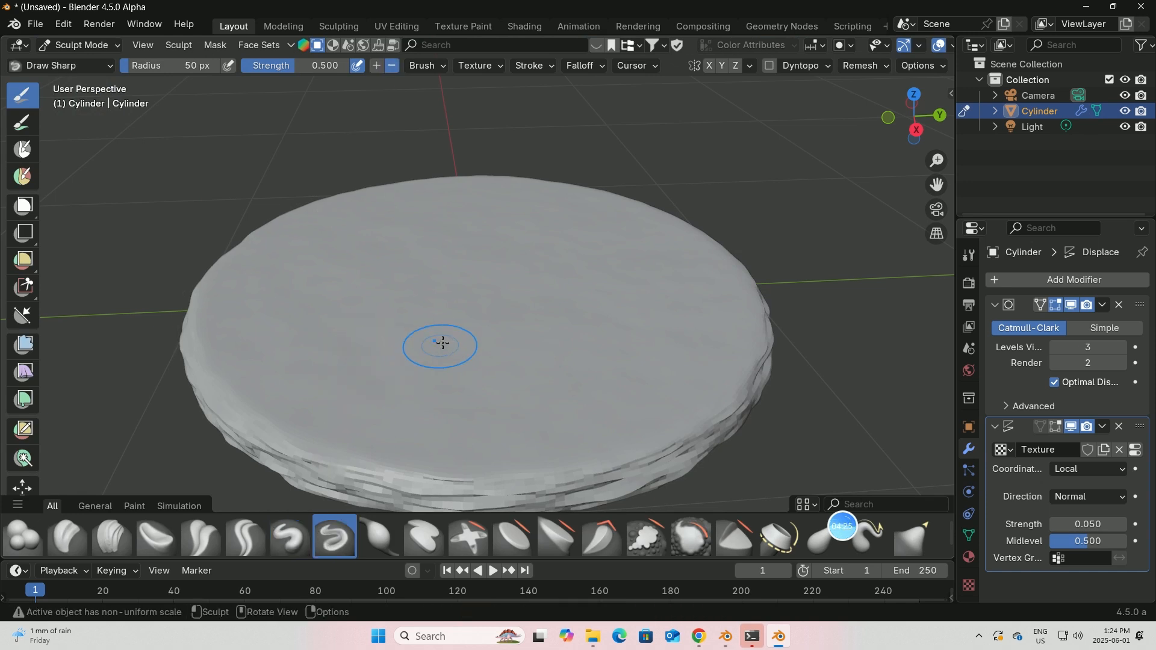
left_click(283, 539)
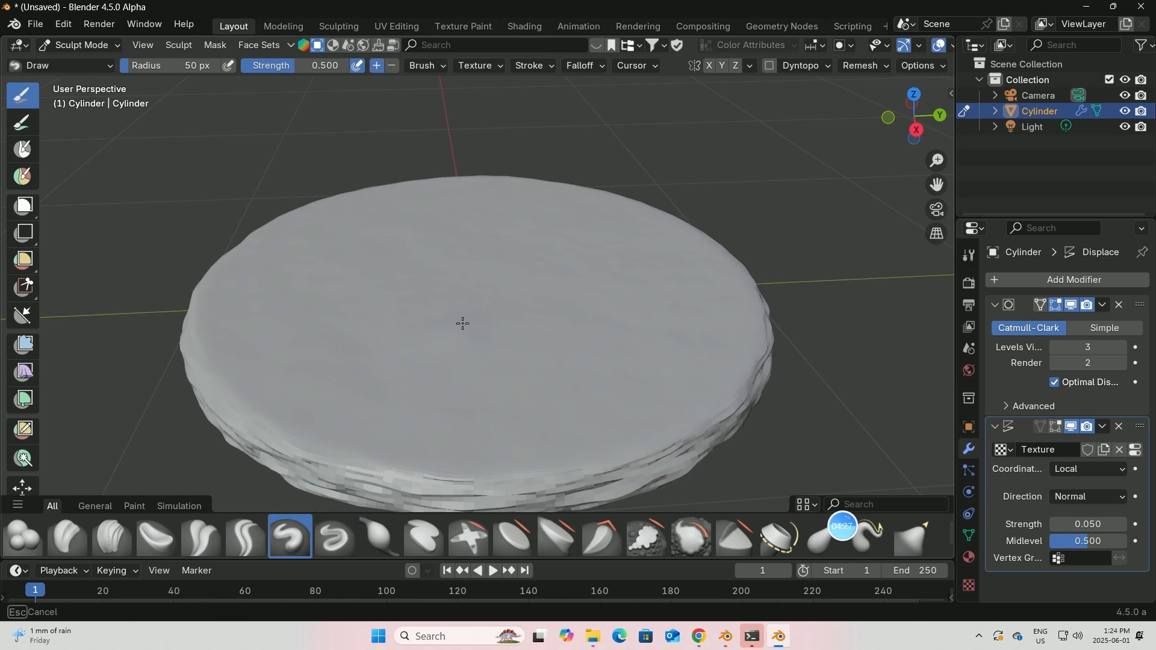
Sculpt uneven bumps across the disc's top face, raising the Draw brush strength to 0.703, and return to Object Mode
mouse_move(483, 299)
middle_mouse_down()
mouse_move(517, 304)
mouse_move(475, 299)
middle_mouse_up()
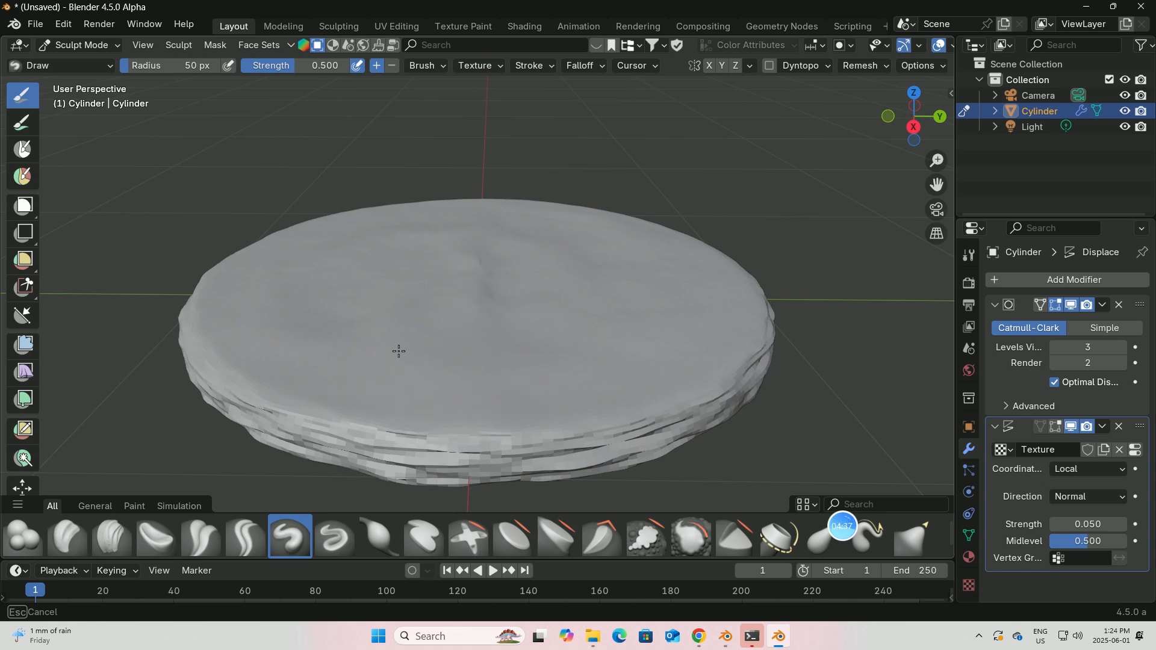
left_click_drag(399, 351, 392, 392)
left_click_drag(296, 69, 314, 70)
mouse_move(380, 407)
left_mouse_down()
mouse_move(383, 392)
mouse_move(355, 365)
left_mouse_up()
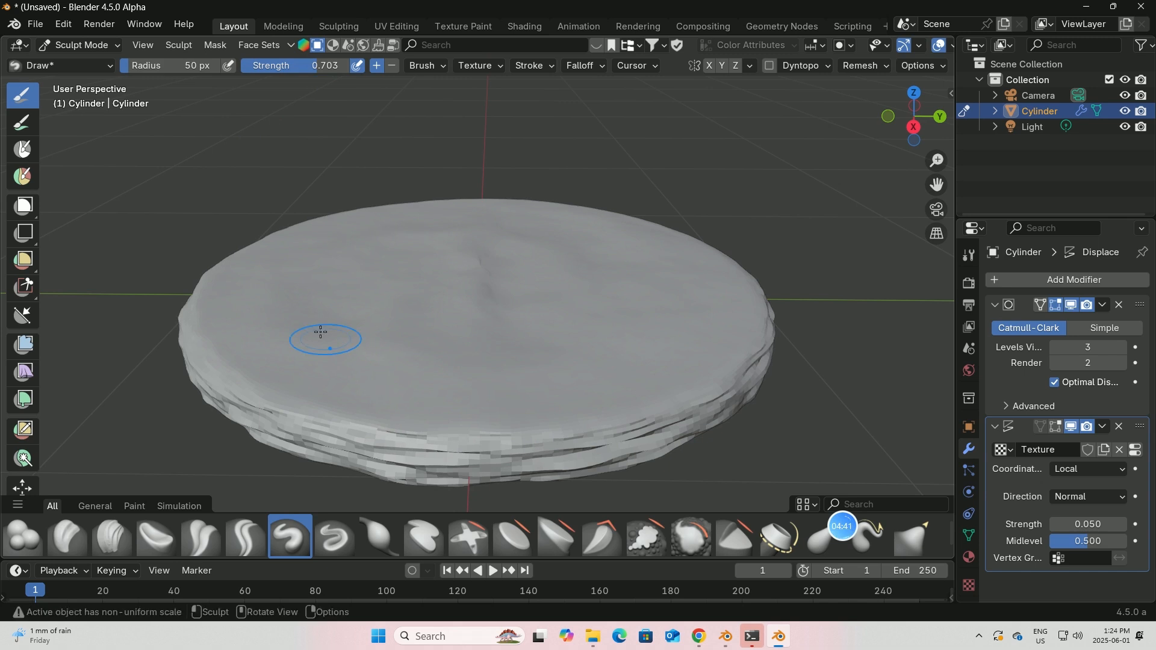
left_click_drag(311, 331, 301, 326)
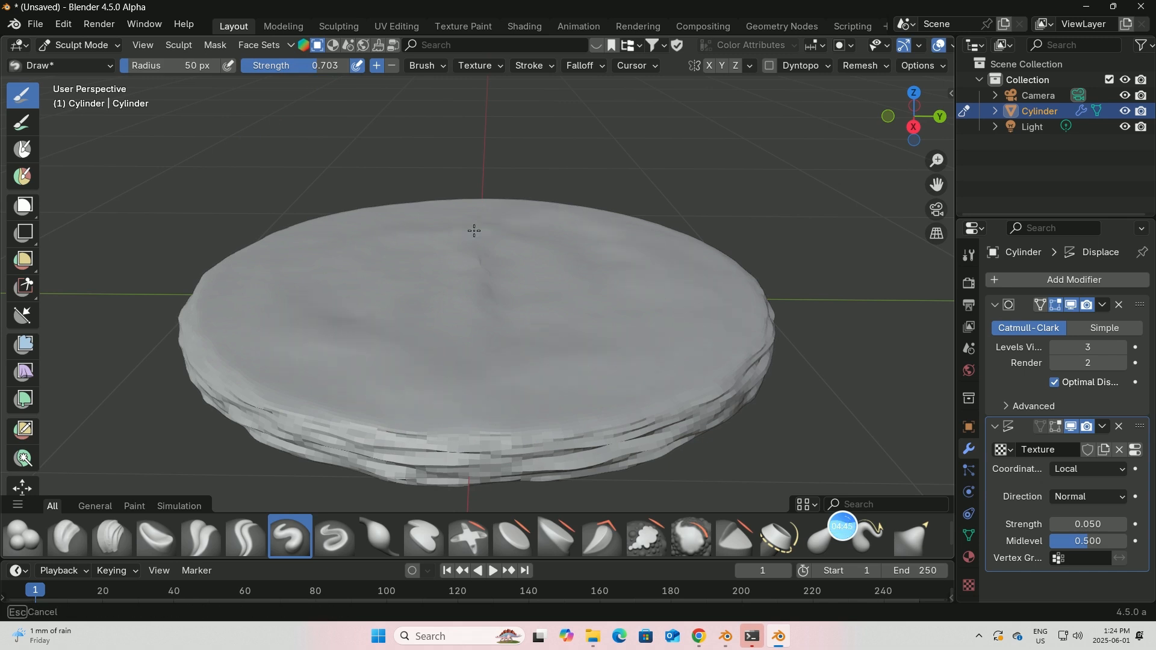
left_click_drag(474, 230, 469, 229)
left_click(120, 46)
left_click(87, 60)
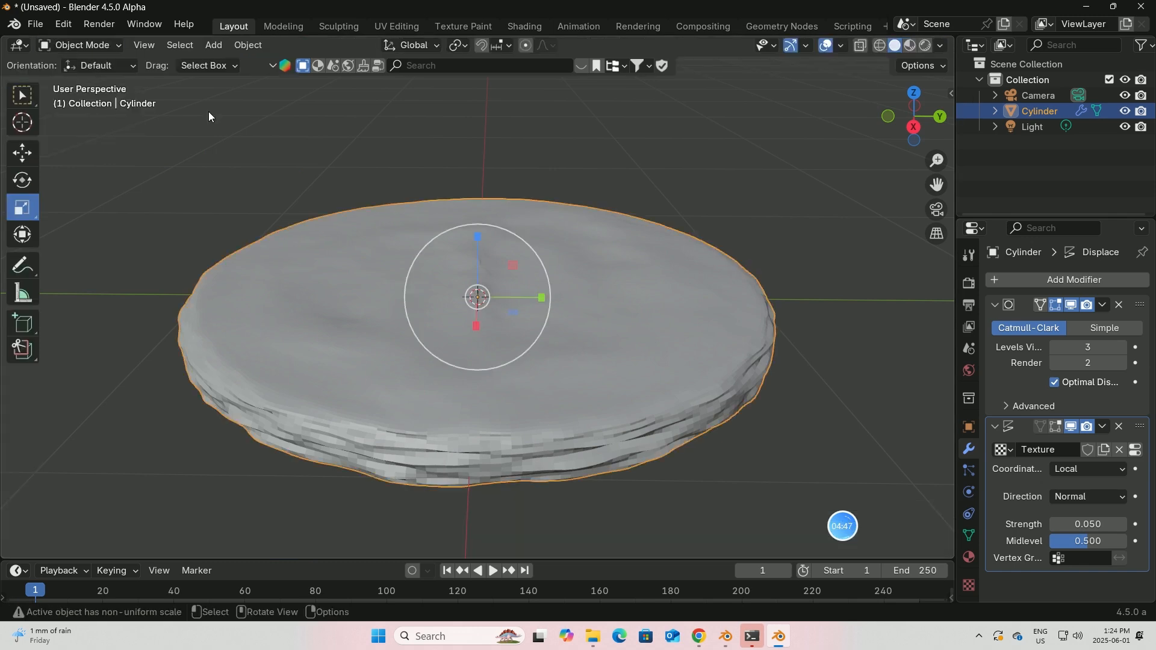
left_click(18, 98)
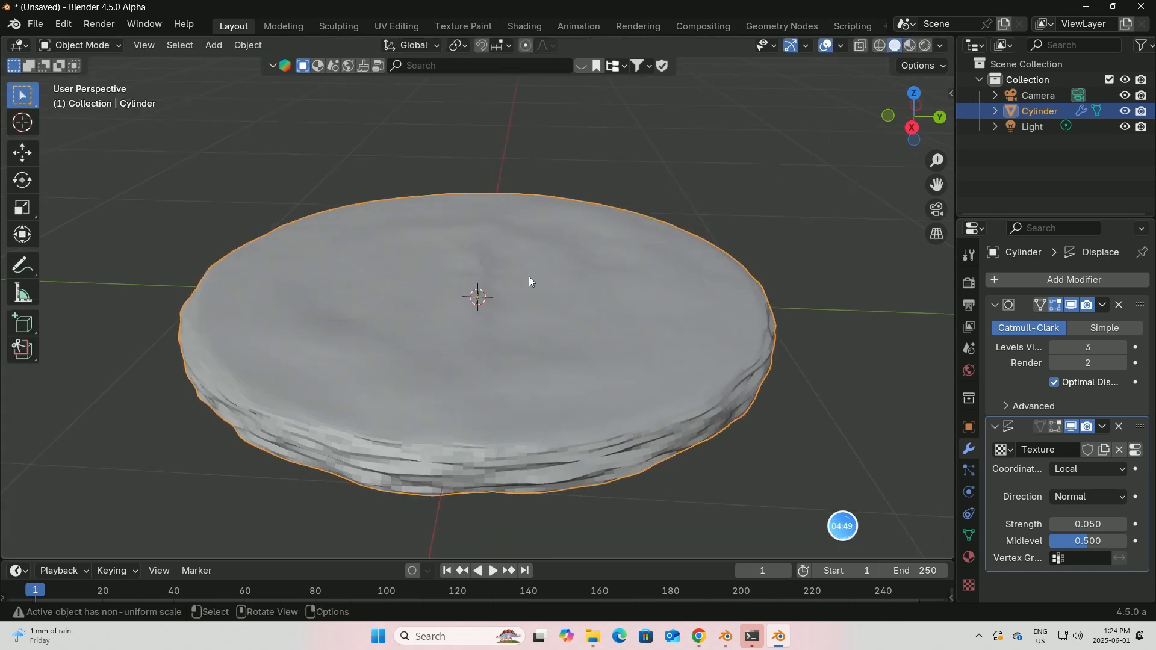
mouse_move(530, 282)
middle_mouse_down()
mouse_move(548, 286)
mouse_move(549, 270)
mouse_move(587, 301)
middle_mouse_up()
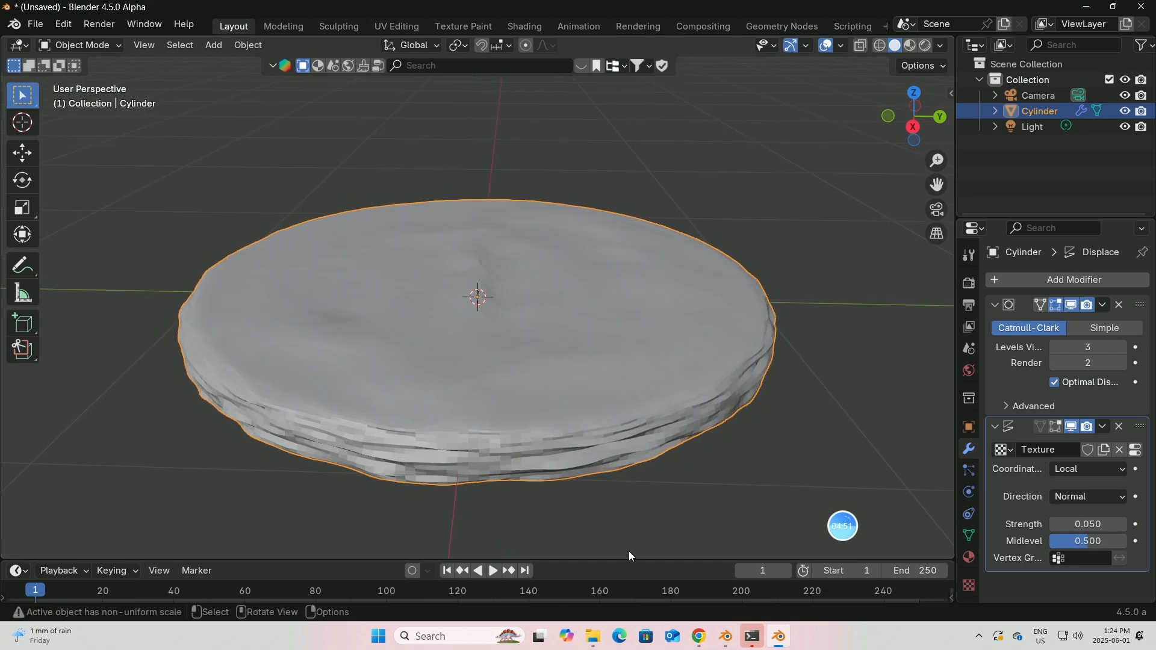
Switch to Chrome, close the two bilibili pages, and view the salami and melted mozzarella pizza texture references
left_click(698, 636)
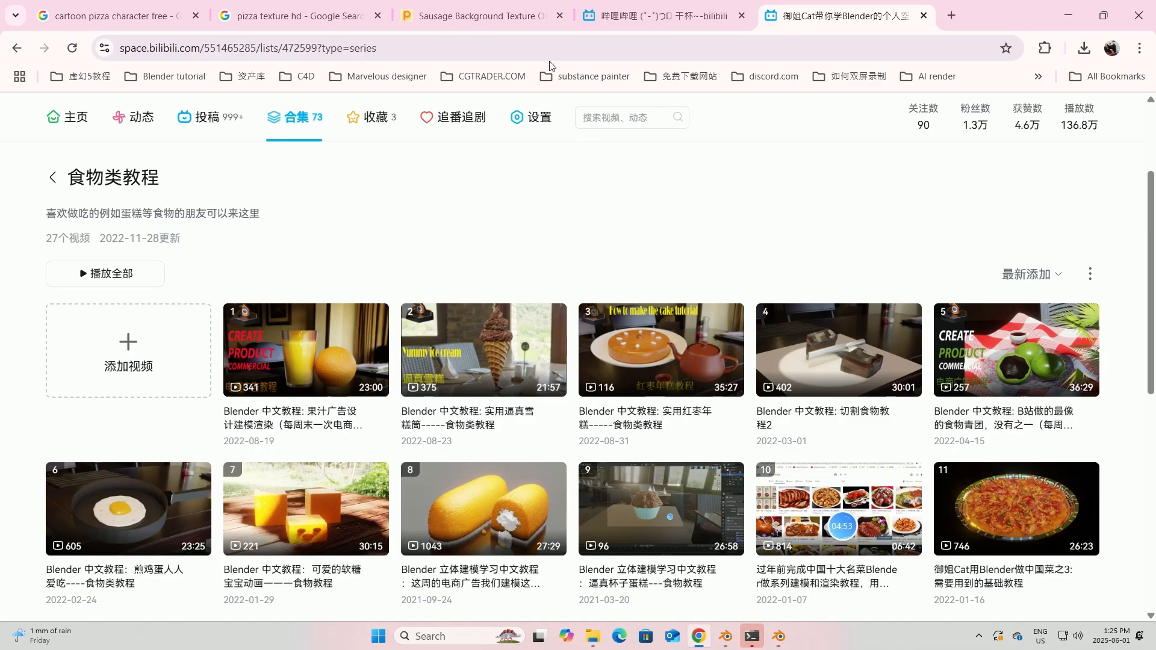
left_click(923, 16)
left_click(742, 16)
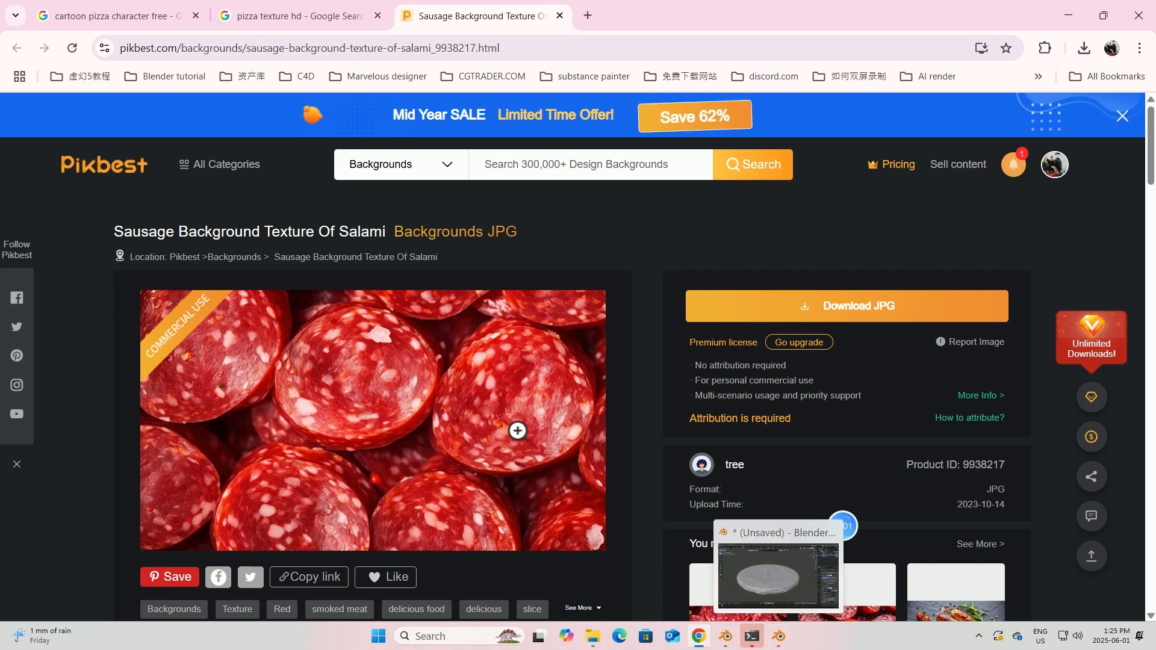
left_click(298, 17)
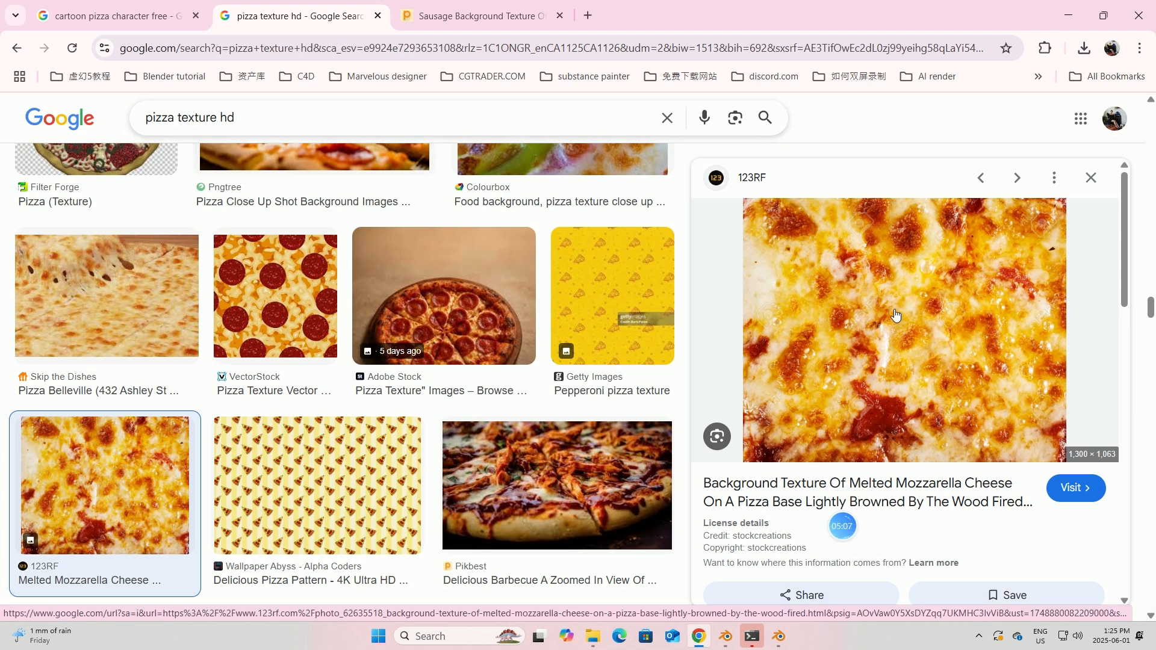
mouse_move(723, 641)
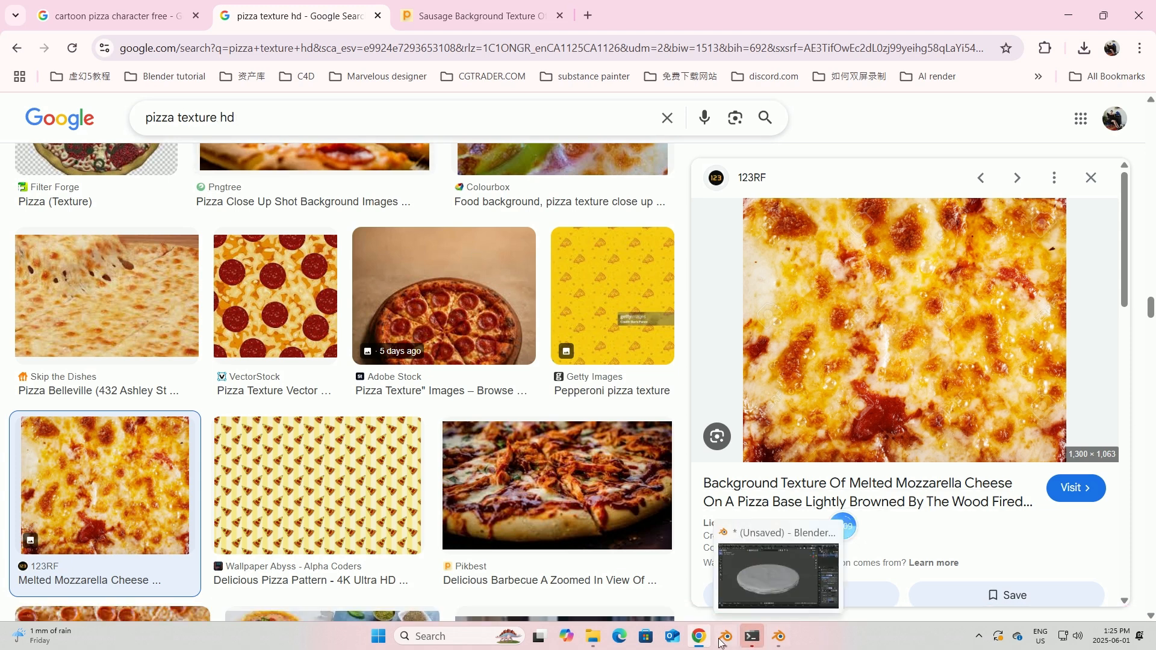
Switch back to the unsaved Blender scene and add a new material to the cylinder
left_click(779, 640)
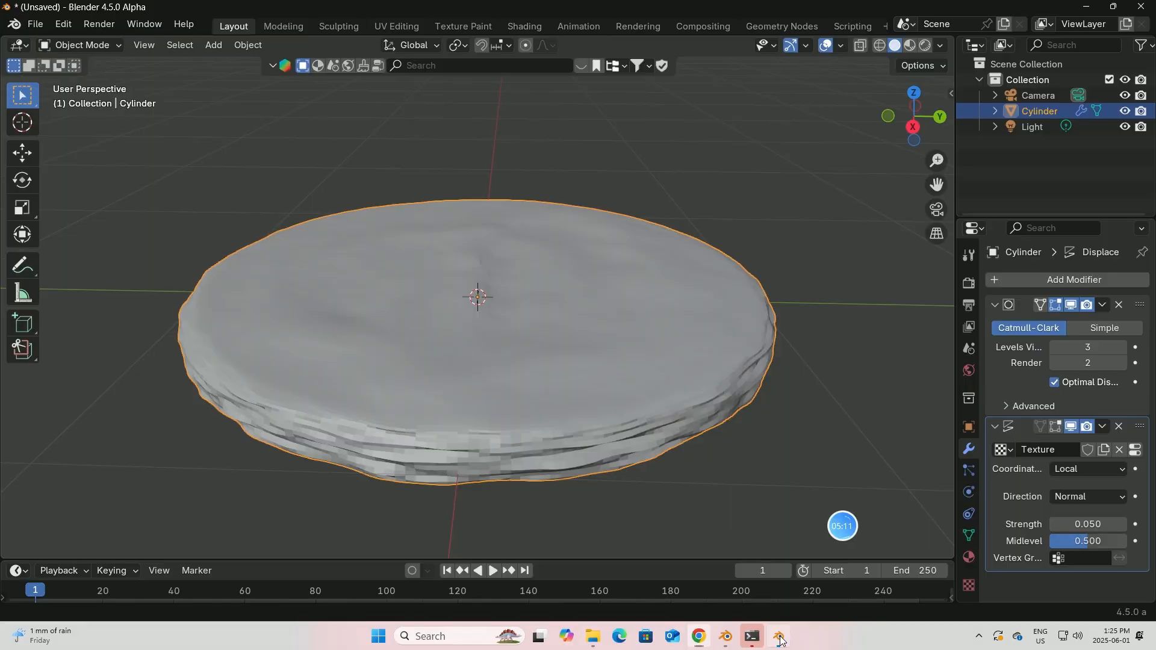
left_click(966, 557)
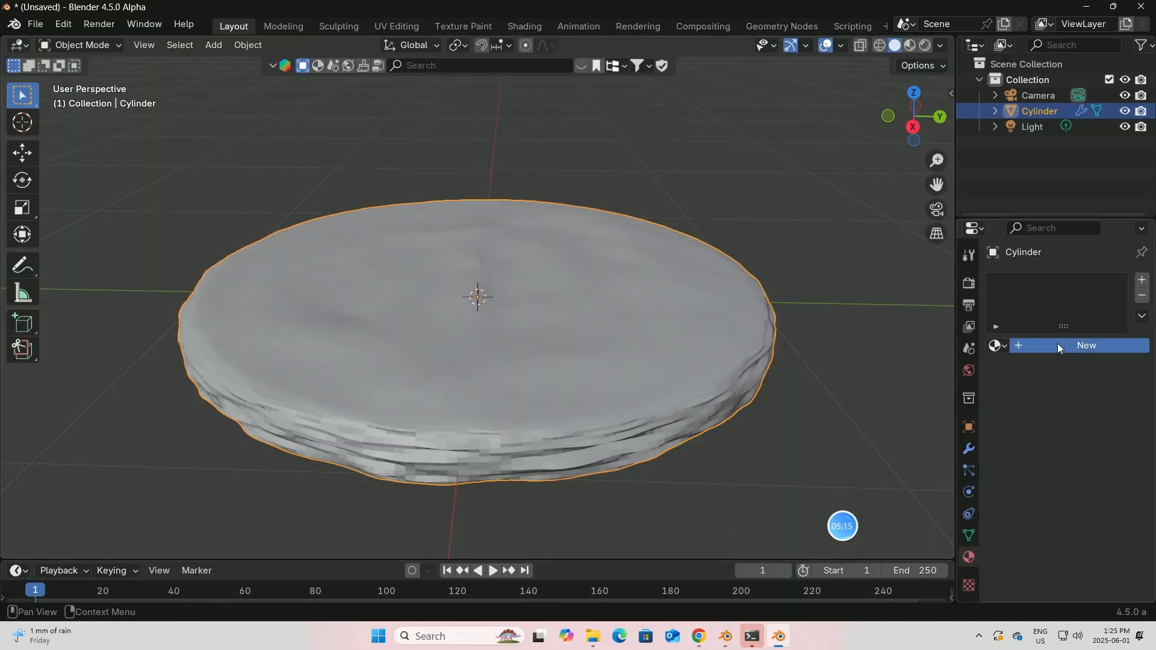
left_click(1058, 346)
mouse_move(690, 308)
middle_mouse_down()
mouse_move(666, 309)
mouse_move(684, 306)
middle_mouse_up()
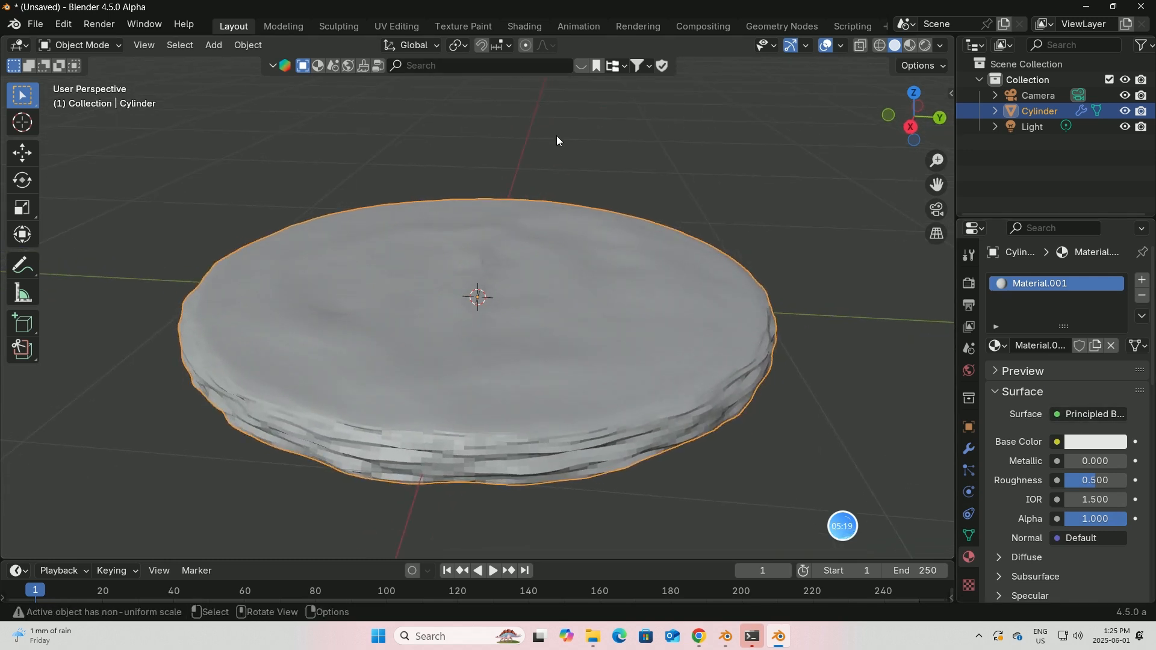
Switch to the finished pizza truck4.5 Blender file and open its Shading workspace with an enlarged node editor
key("alt+Tab")
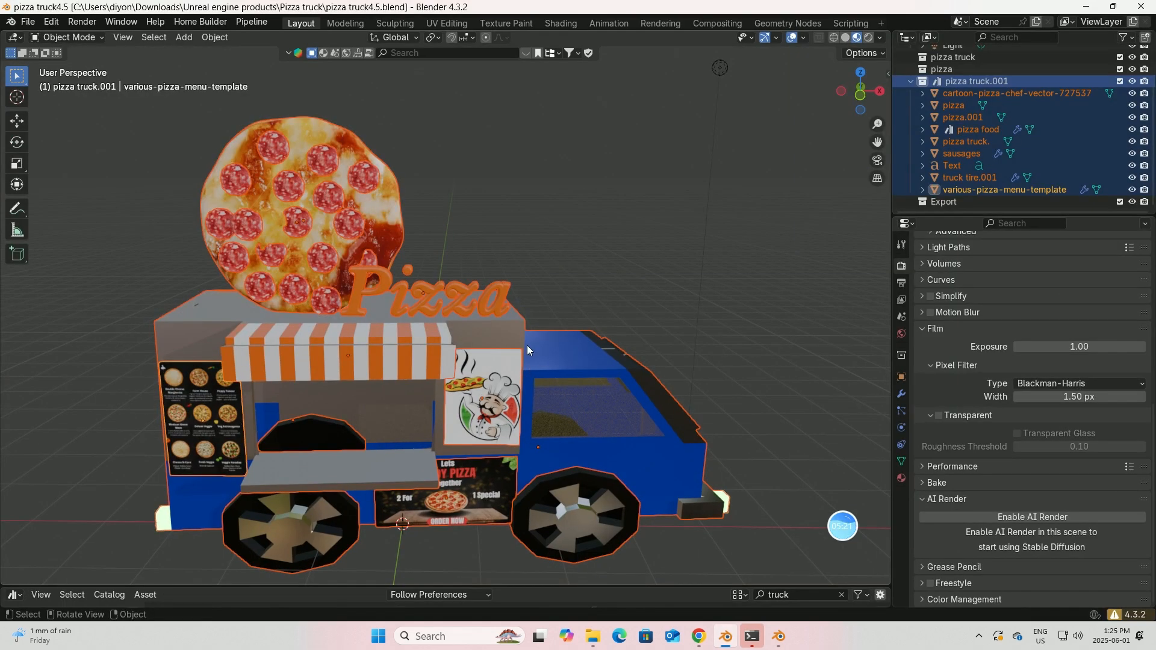
left_click(559, 23)
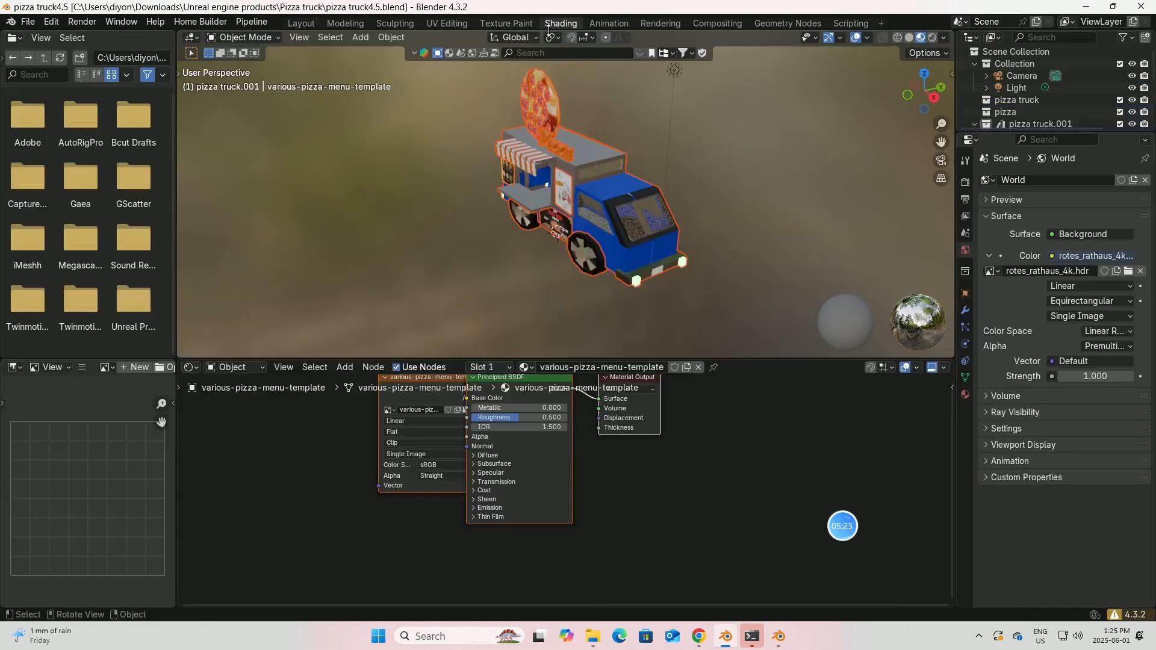
left_click_drag(732, 364, 728, 262)
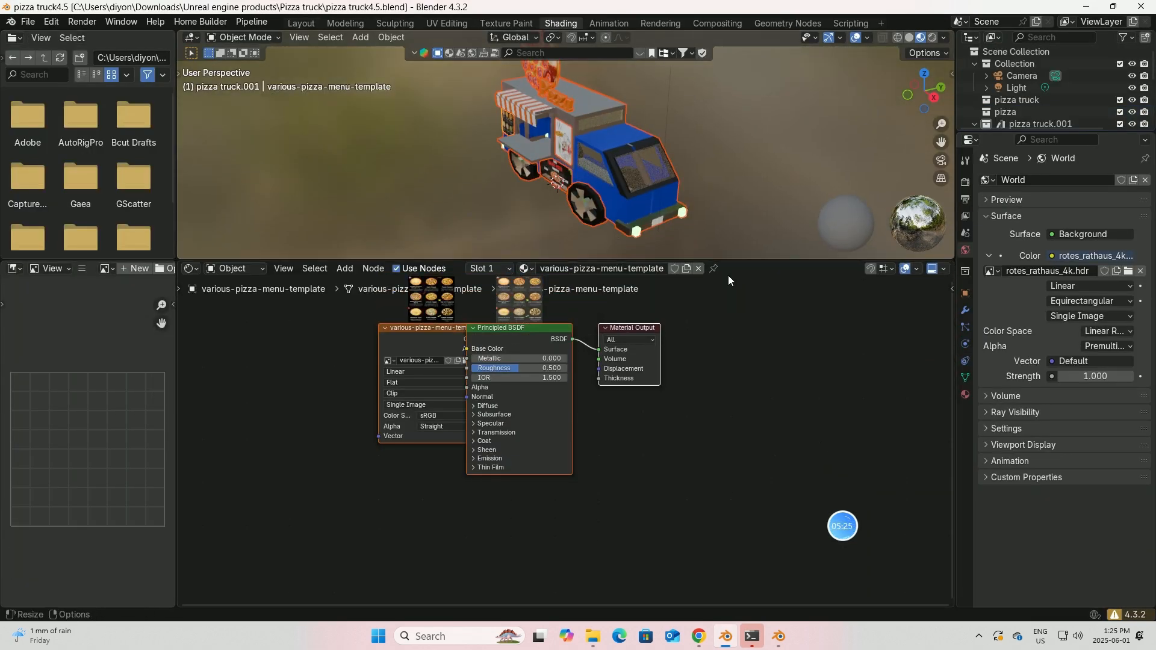
middle_click_drag(714, 362, 758, 445)
scroll(759, 446, "up", 3)
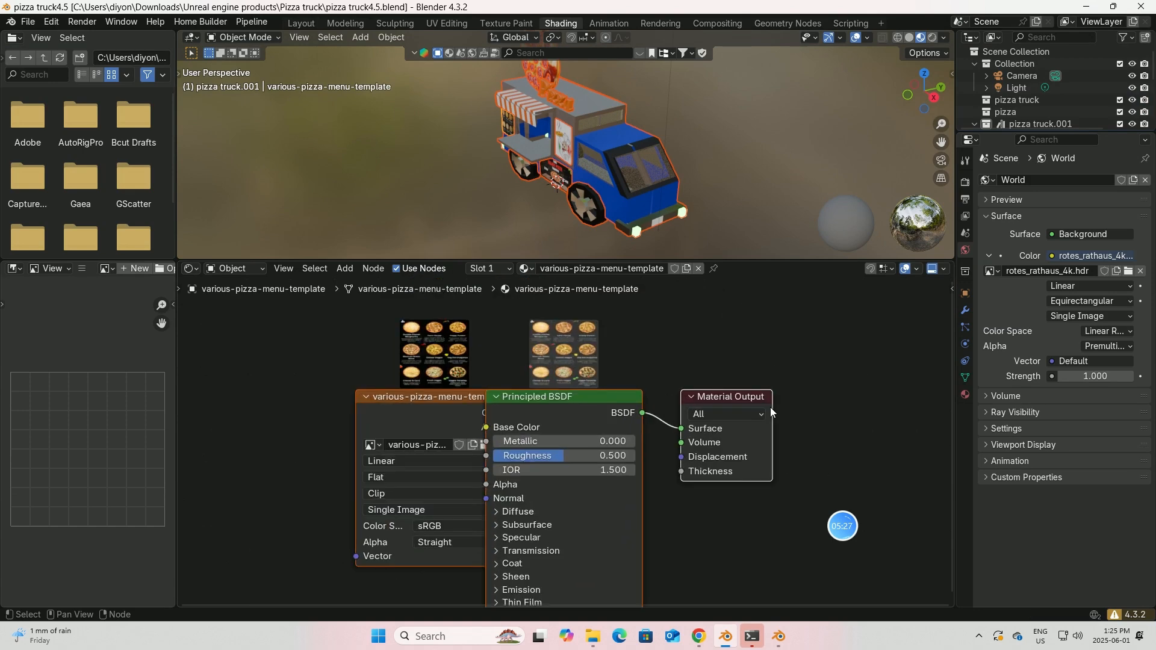
Bring the whole truck into view and separate the menu template's image texture node from its Principled BSDF node
middle_click_drag(573, 186, 679, 178)
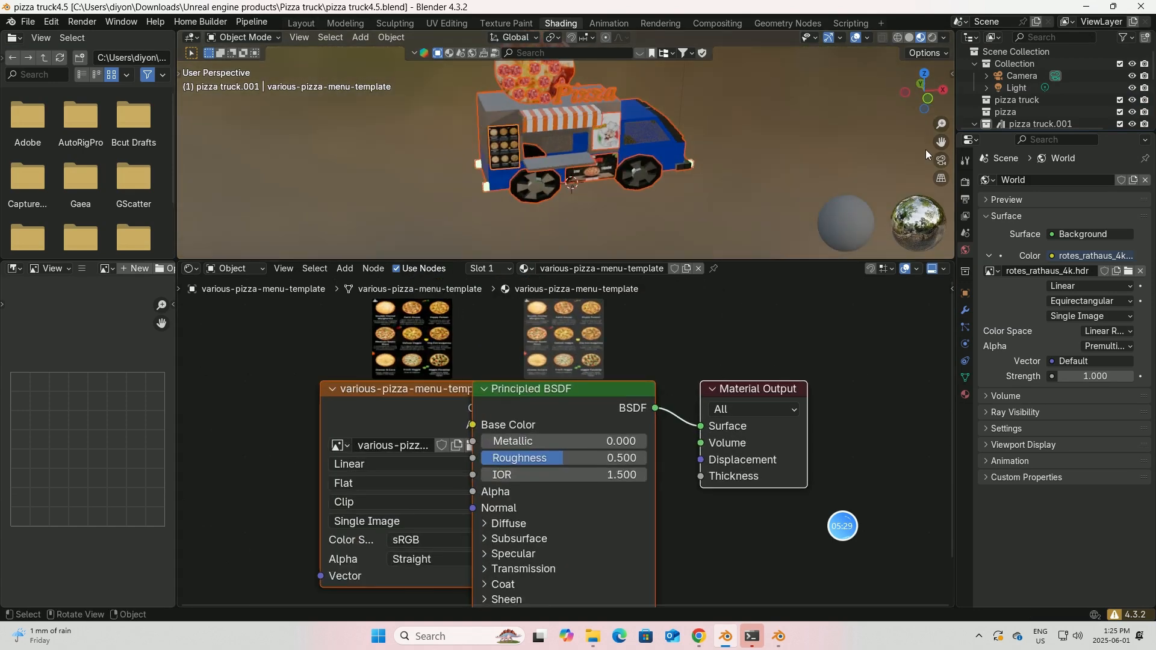
left_click_drag(941, 143, 878, 202)
middle_click_drag(678, 183, 608, 235)
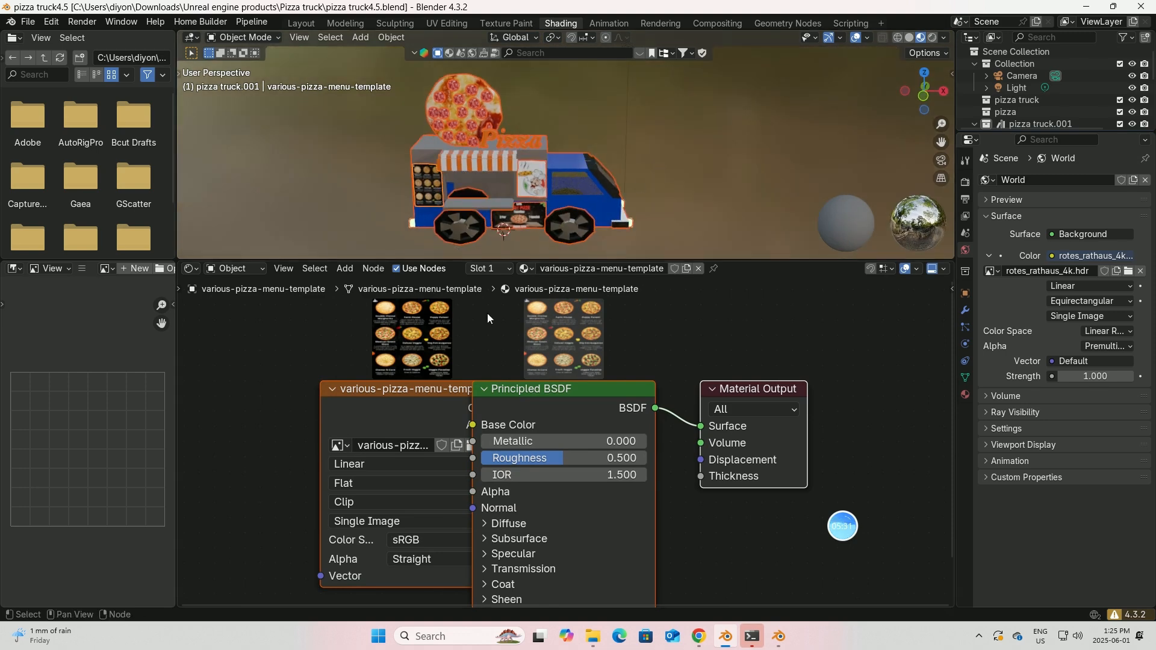
left_click_drag(410, 404, 279, 404)
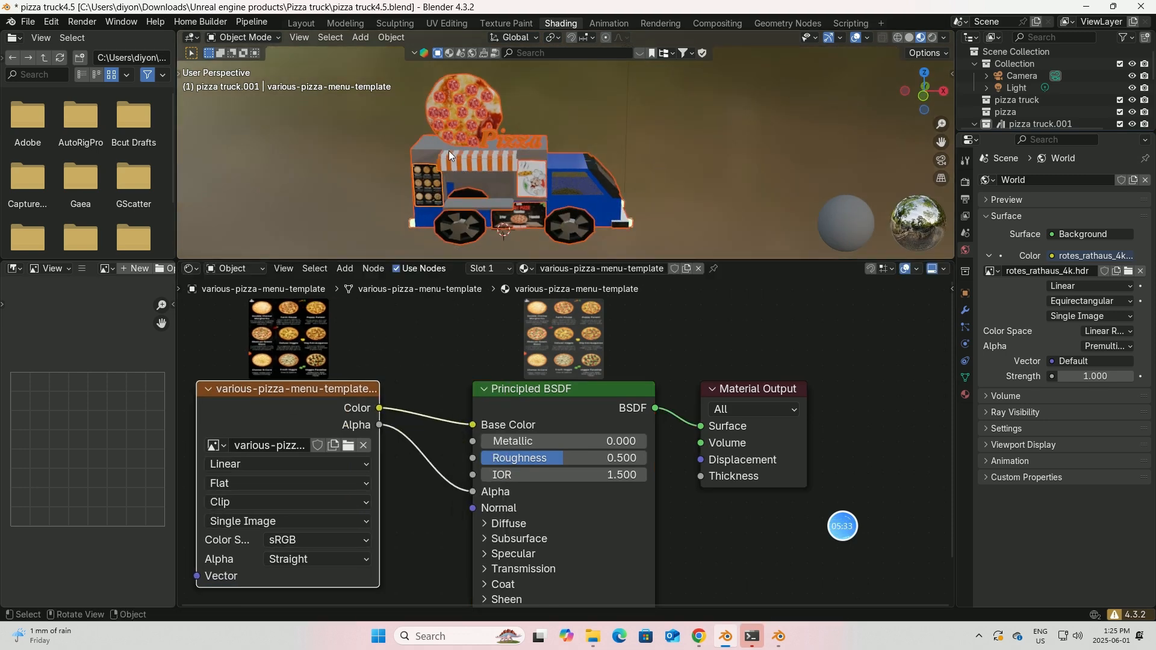
Examine the shader nodes of the sausages and of the pizza food on the truck's roof
left_click(457, 111)
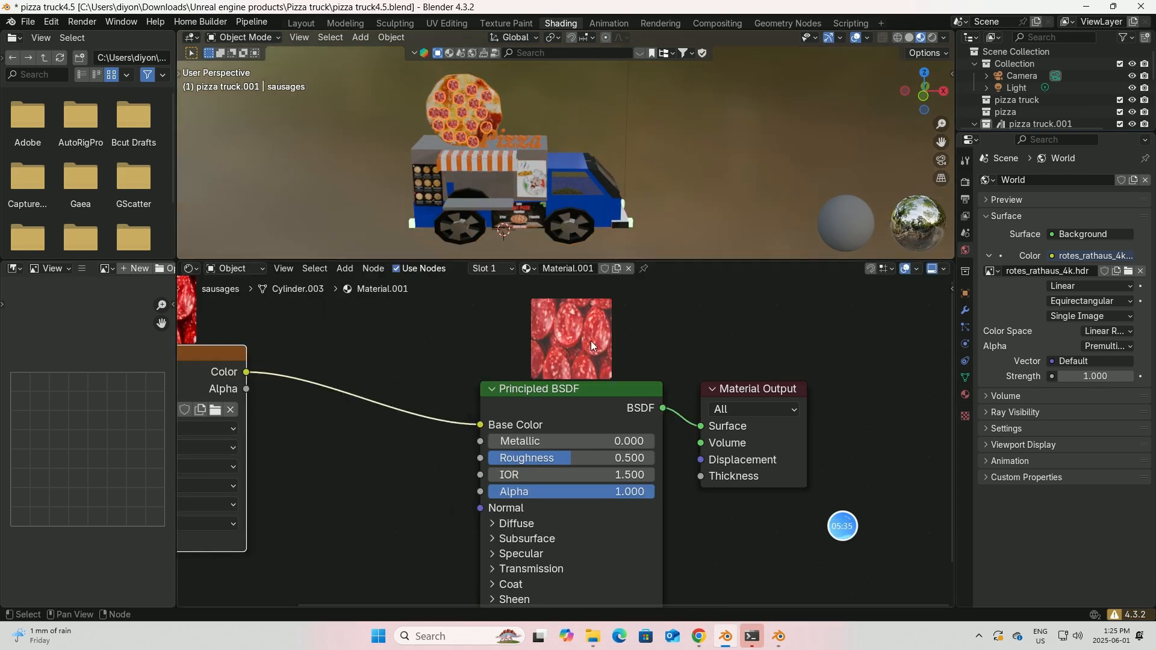
middle_click_drag(453, 339, 557, 360)
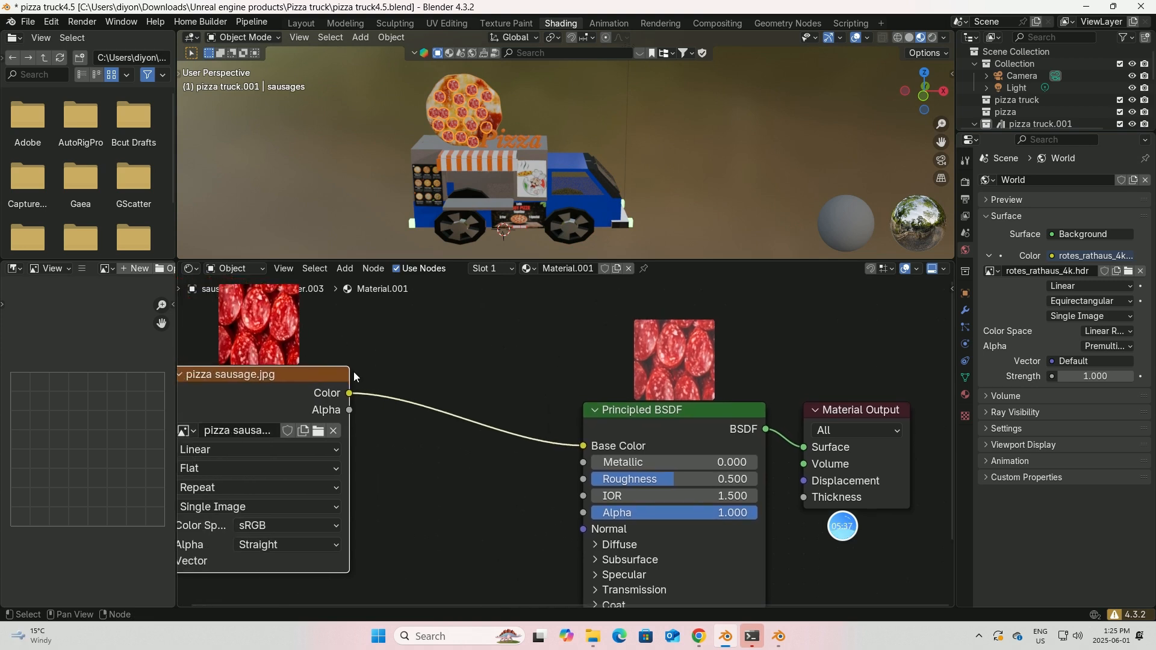
left_click(496, 107)
middle_click_drag(503, 383, 577, 352)
scroll(489, 359, "down", 1)
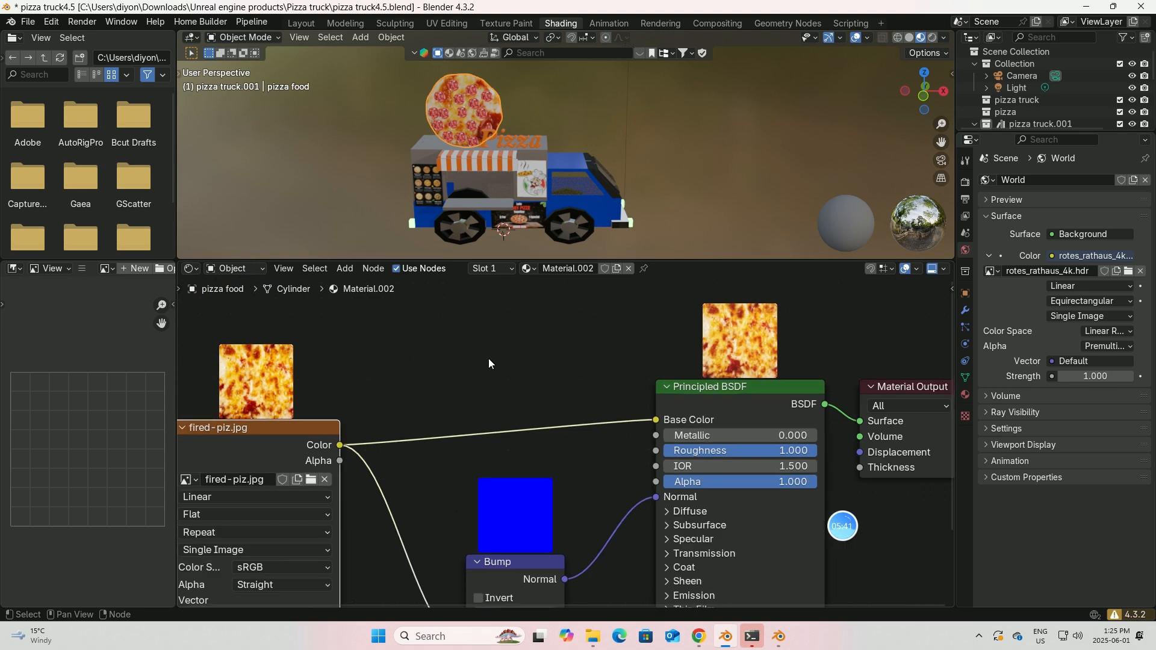
middle_click_drag(489, 359, 530, 347)
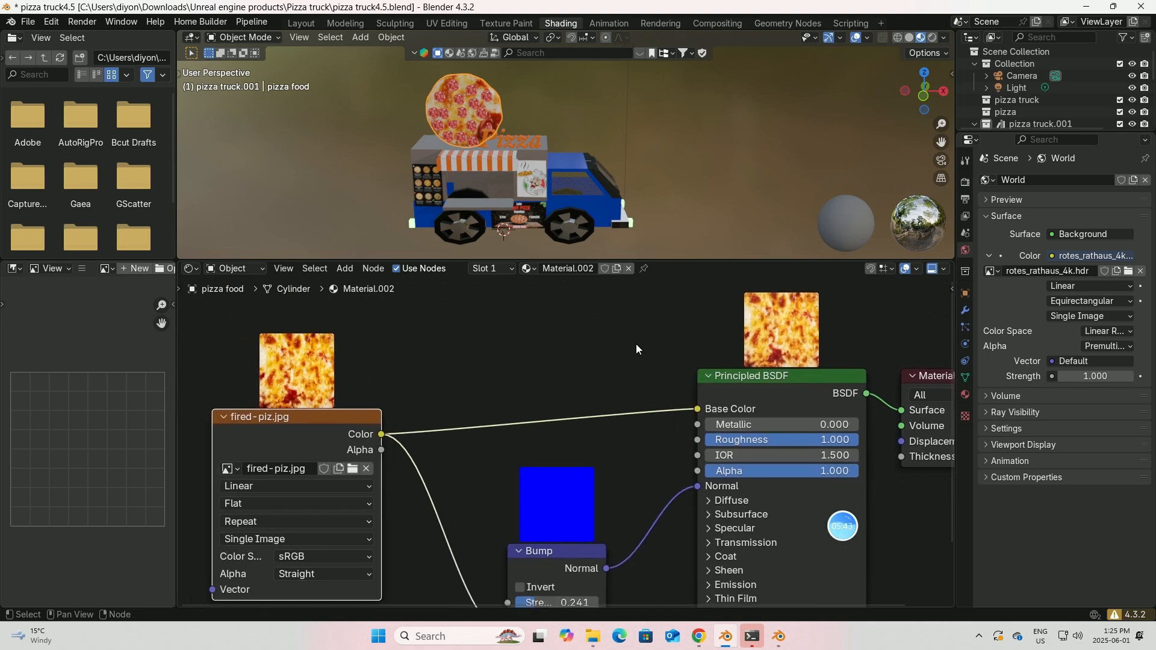
scroll(636, 344, "down", 1)
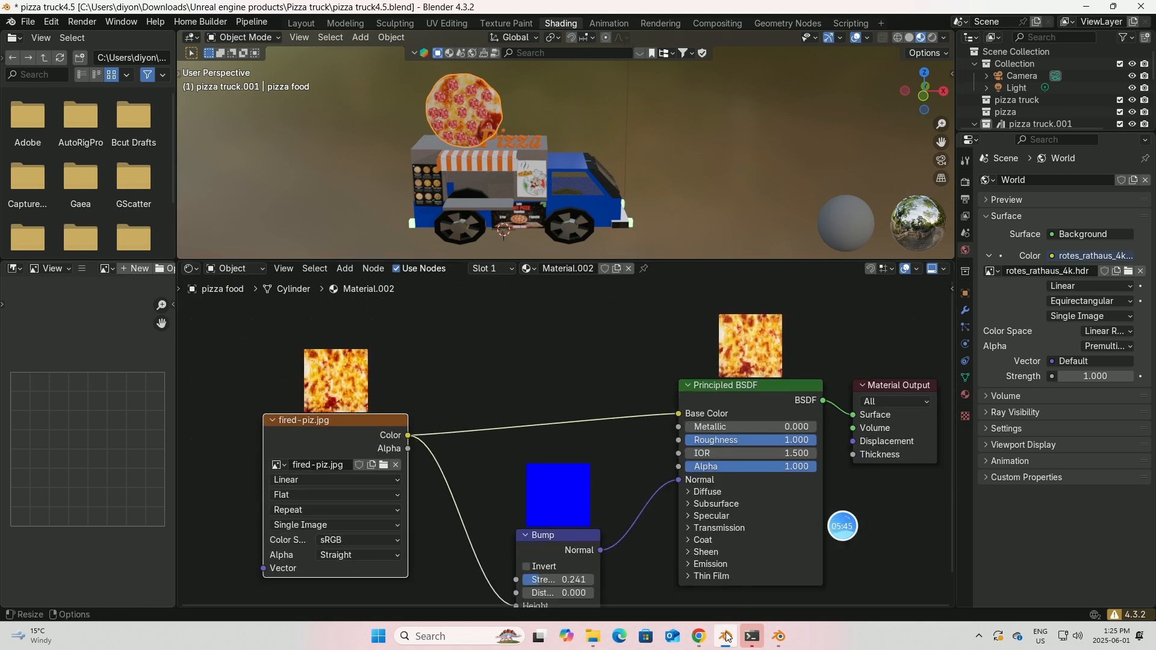
Switch to Chrome, open bilibili in a new browser tab and bring up the account's own list of video collections
left_click(698, 636)
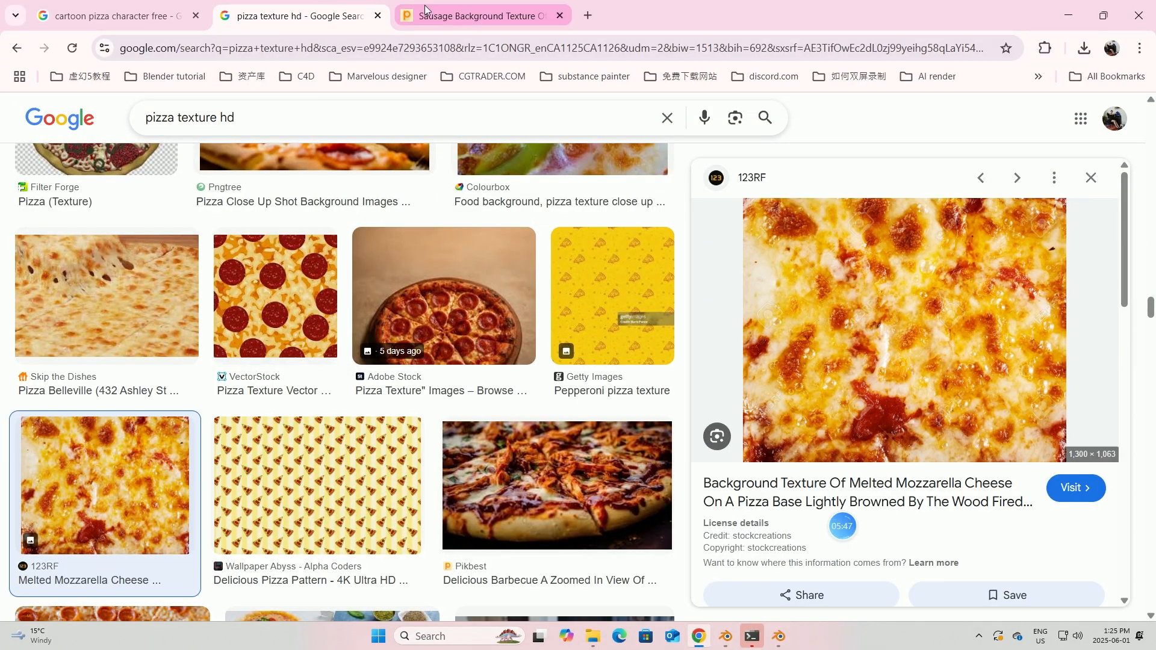
left_click(588, 15)
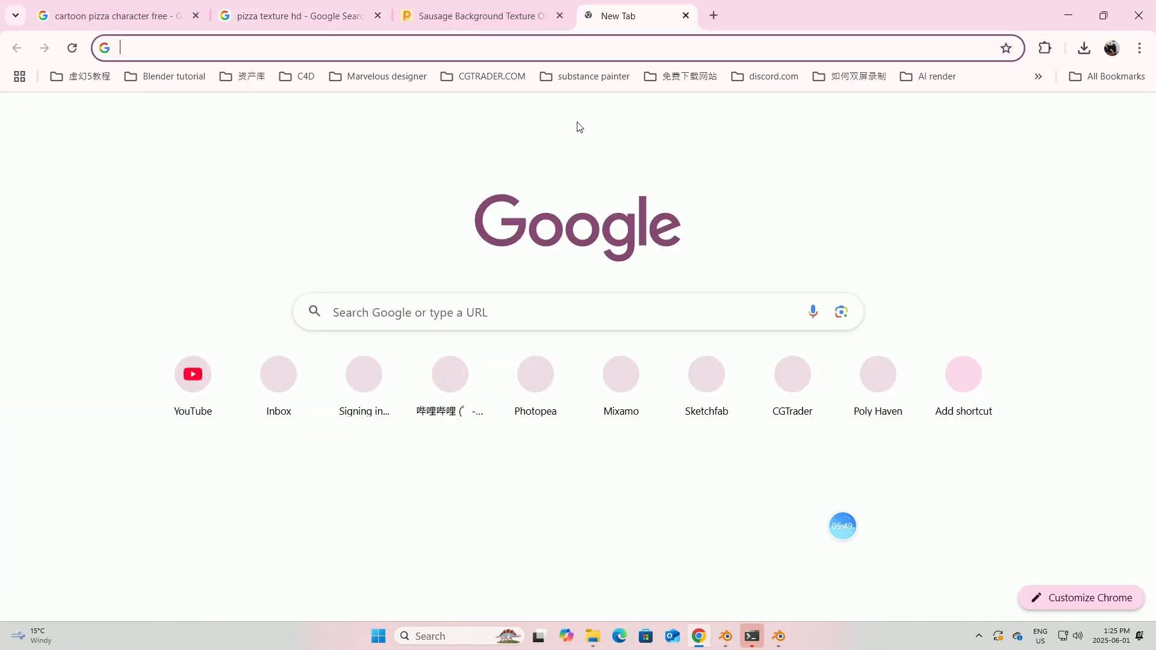
left_click(416, 370)
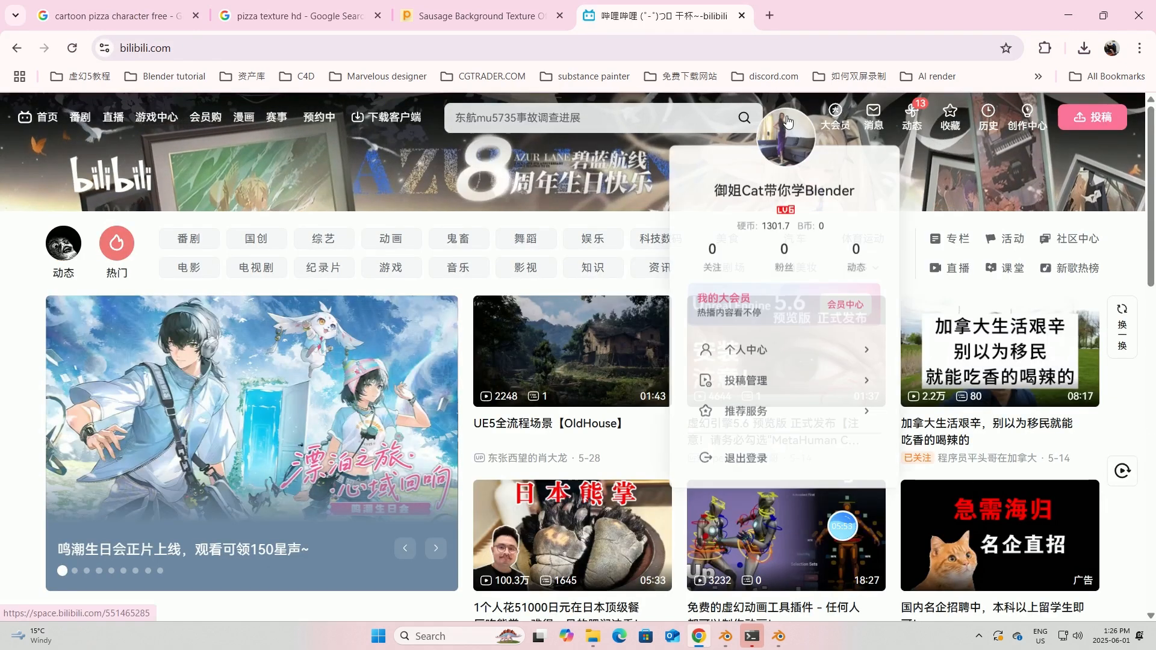
left_click(788, 122)
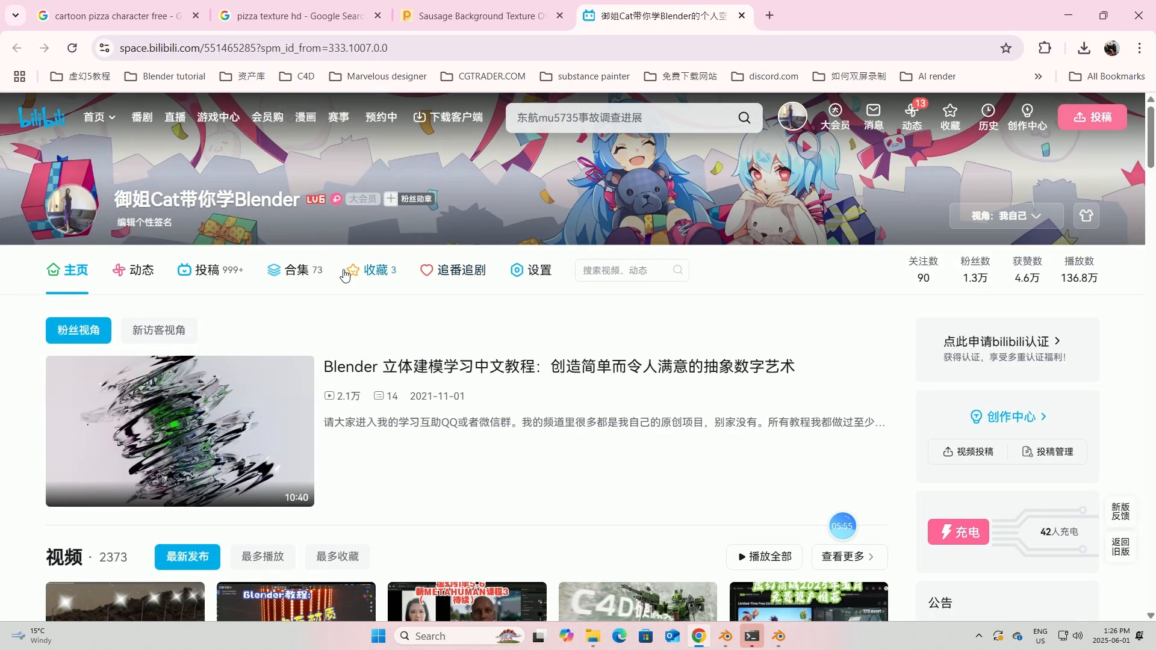
left_click(297, 270)
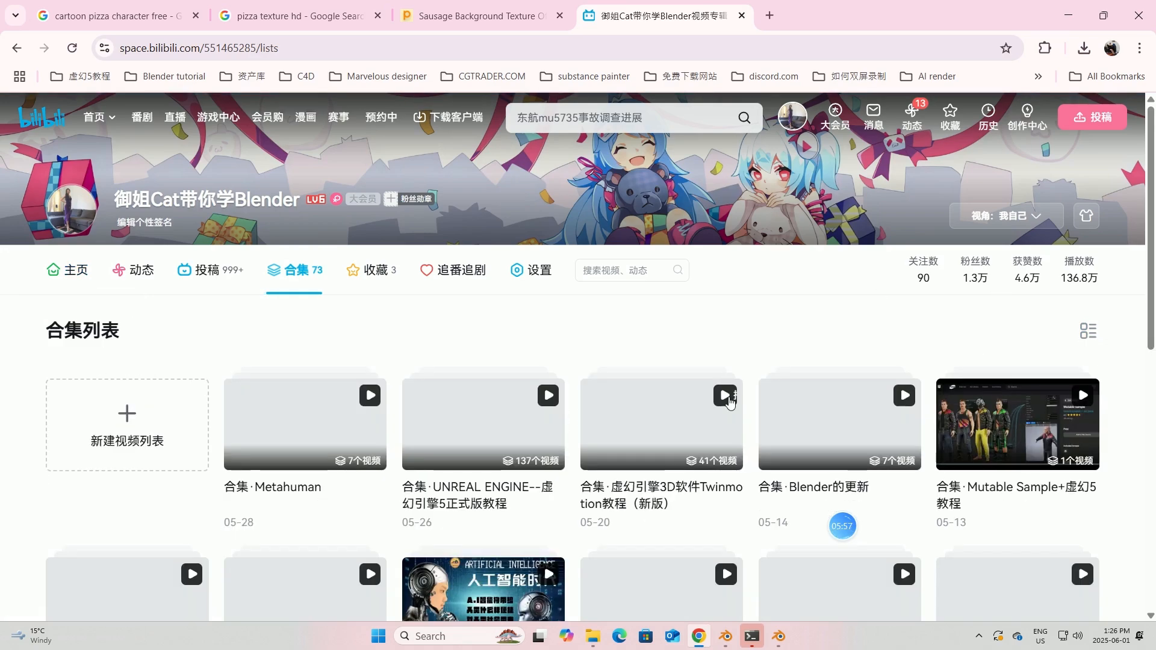
Browse to the second page of collections and open the collection "Blender最基础系列教程2"
scroll(729, 402, "down", 9)
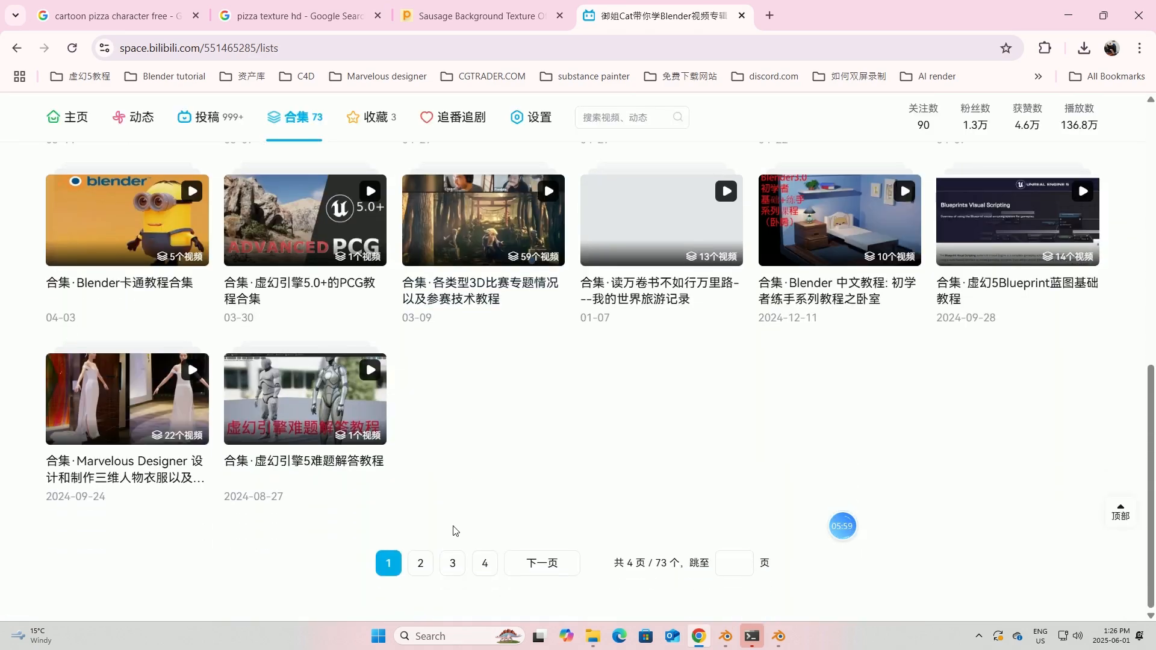
left_click(420, 563)
scroll(428, 423, "down", 5)
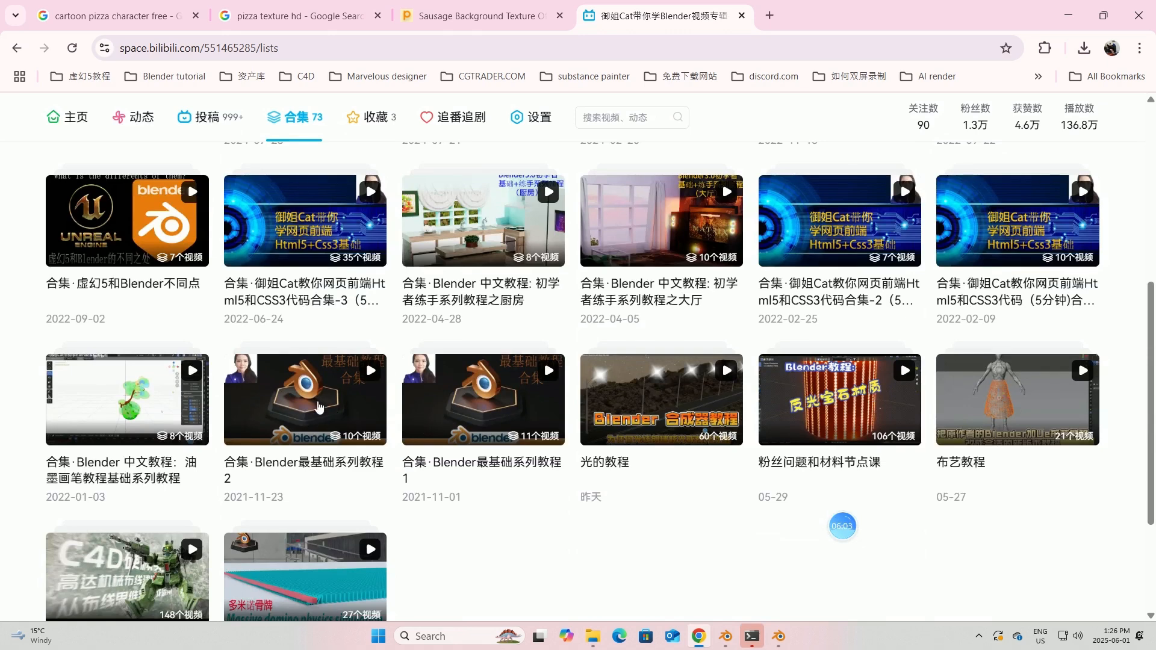
left_click(320, 407)
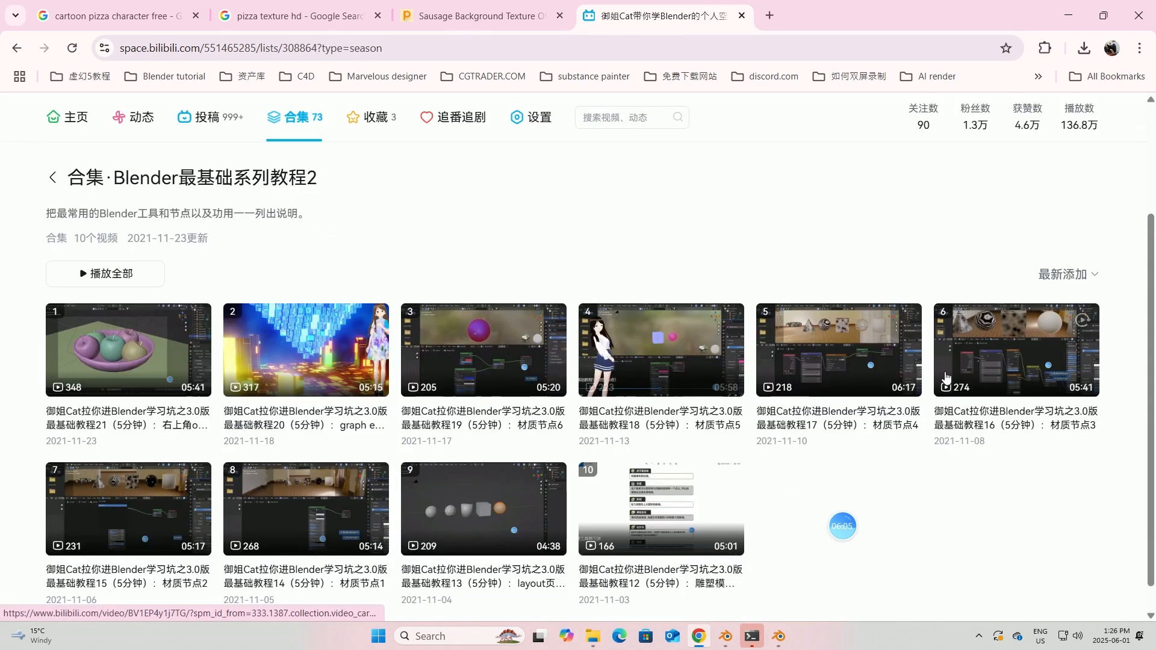
Review the Pikbest salami texture page and the Google image result for the melted mozzarella pizza texture
left_click(478, 18)
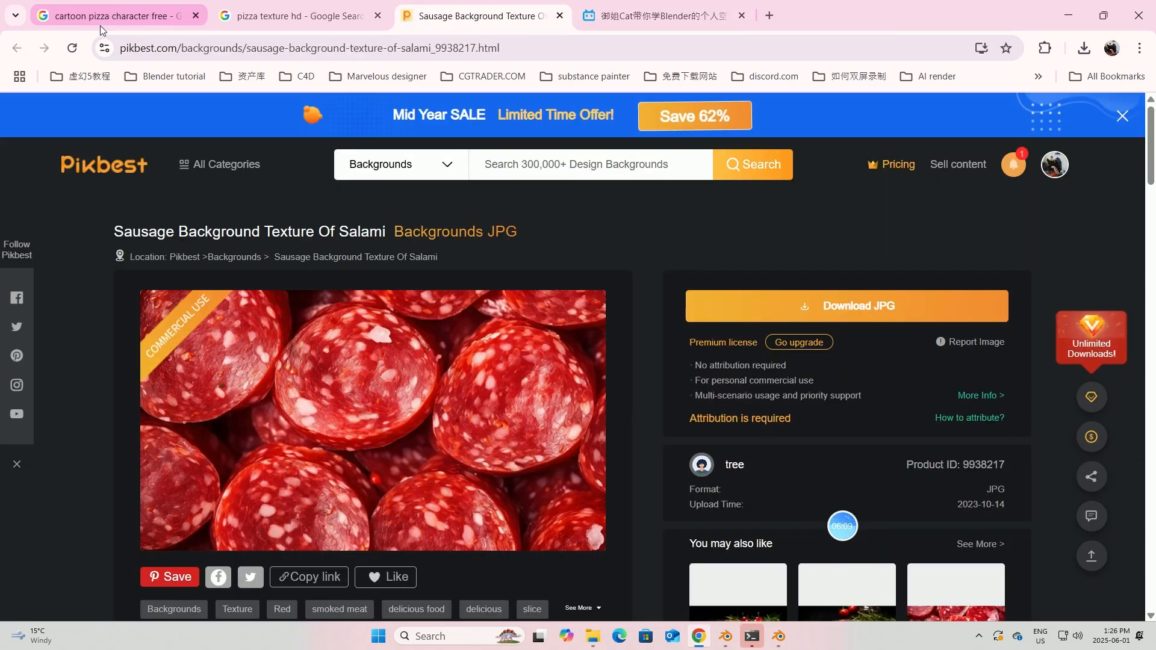
left_click(295, 15)
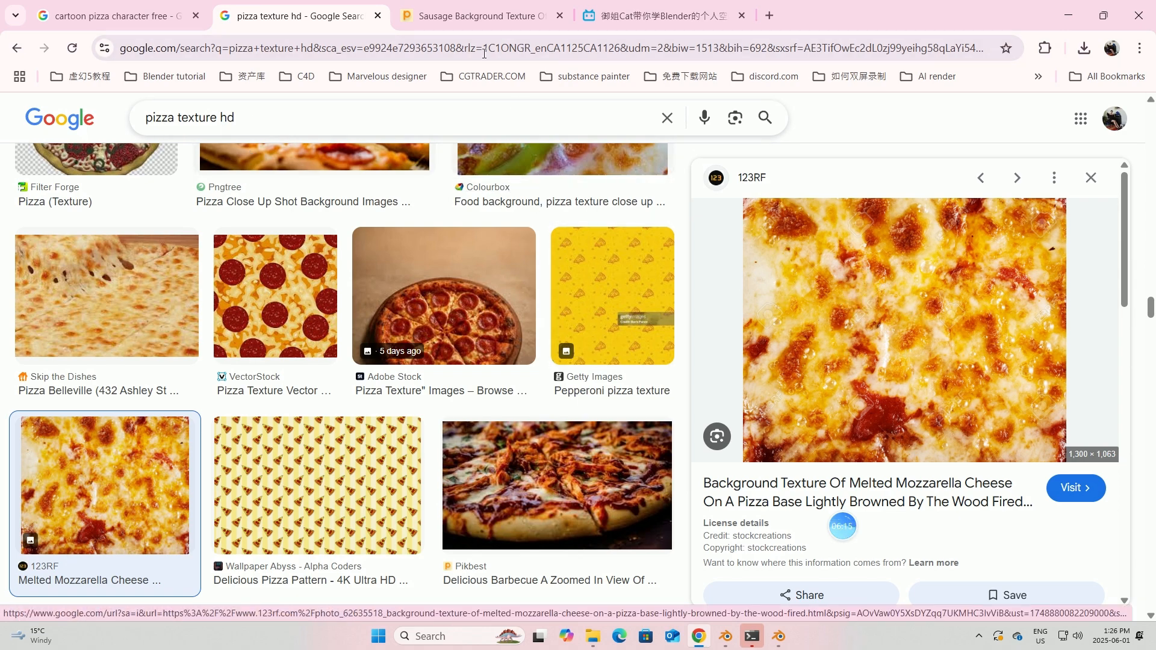
left_click(471, 18)
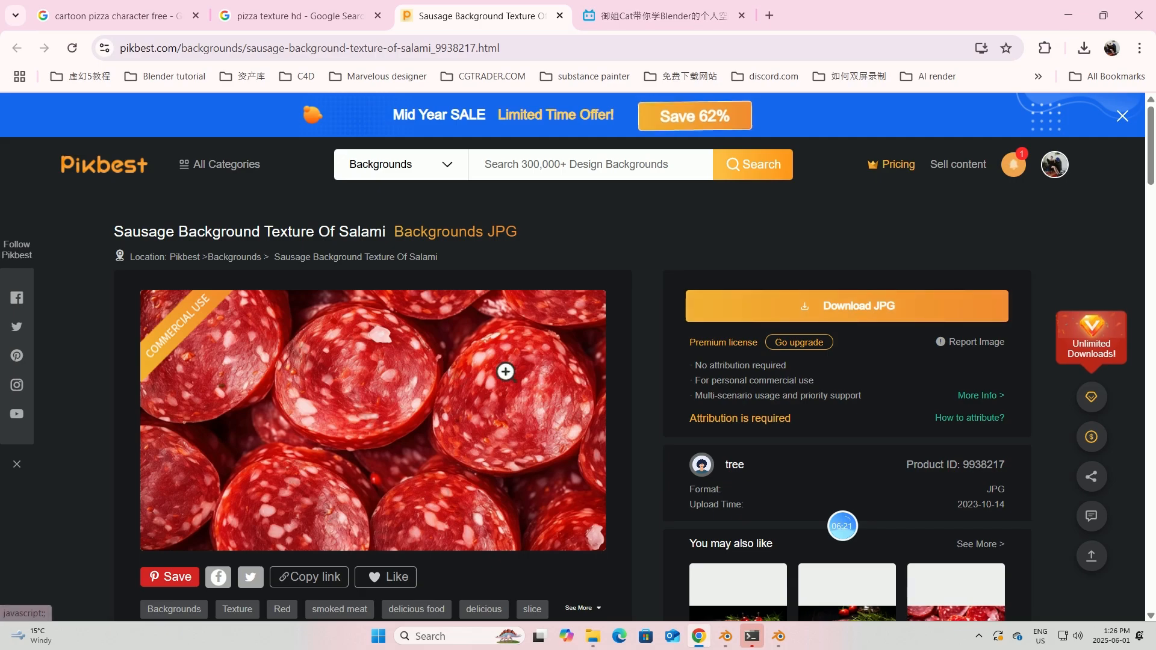
Switch back to the unsaved Blender scene and open its Shading workspace with the cylinder and its material nodes in view
left_click(781, 635)
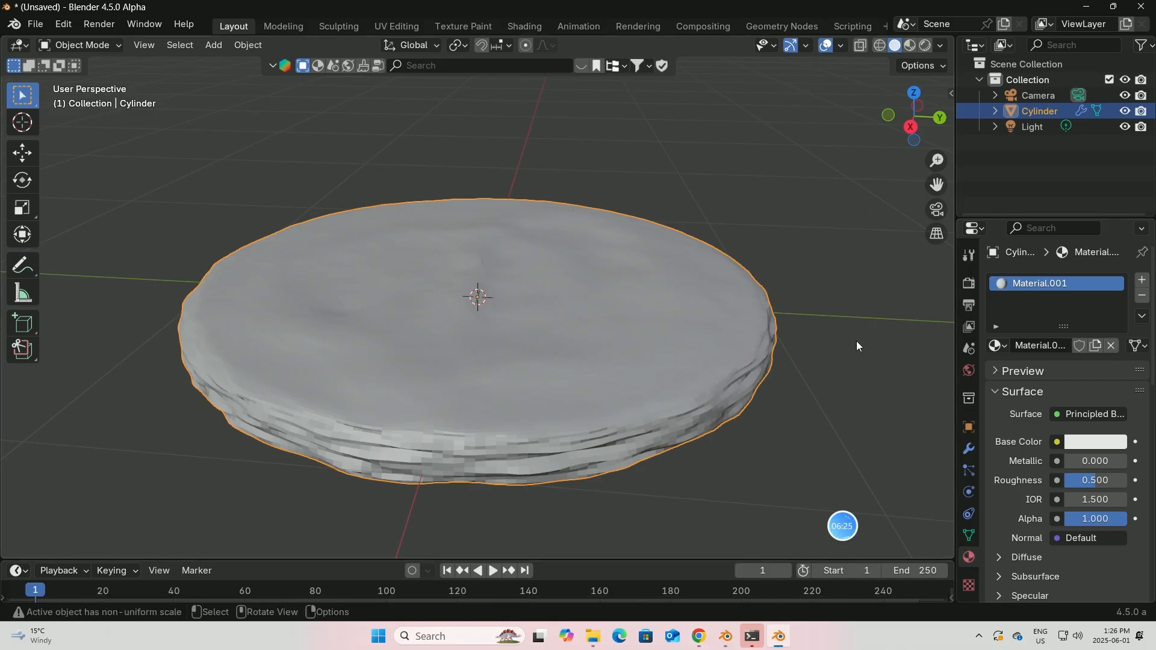
left_click(525, 27)
scroll(635, 260, "up", 7)
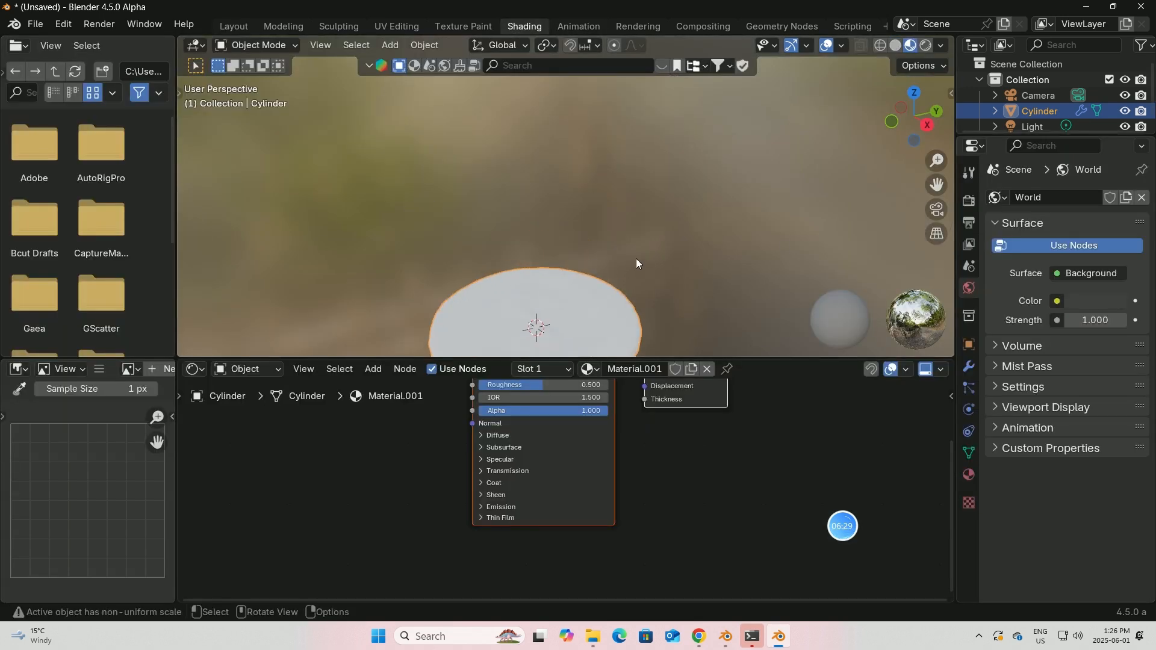
left_click_drag(928, 186, 916, 93)
middle_click_drag(772, 440, 800, 539)
Add an Image Texture node to the cylinder's material and link its Color to the Principled BSDF's Base Color
key("shift+a")
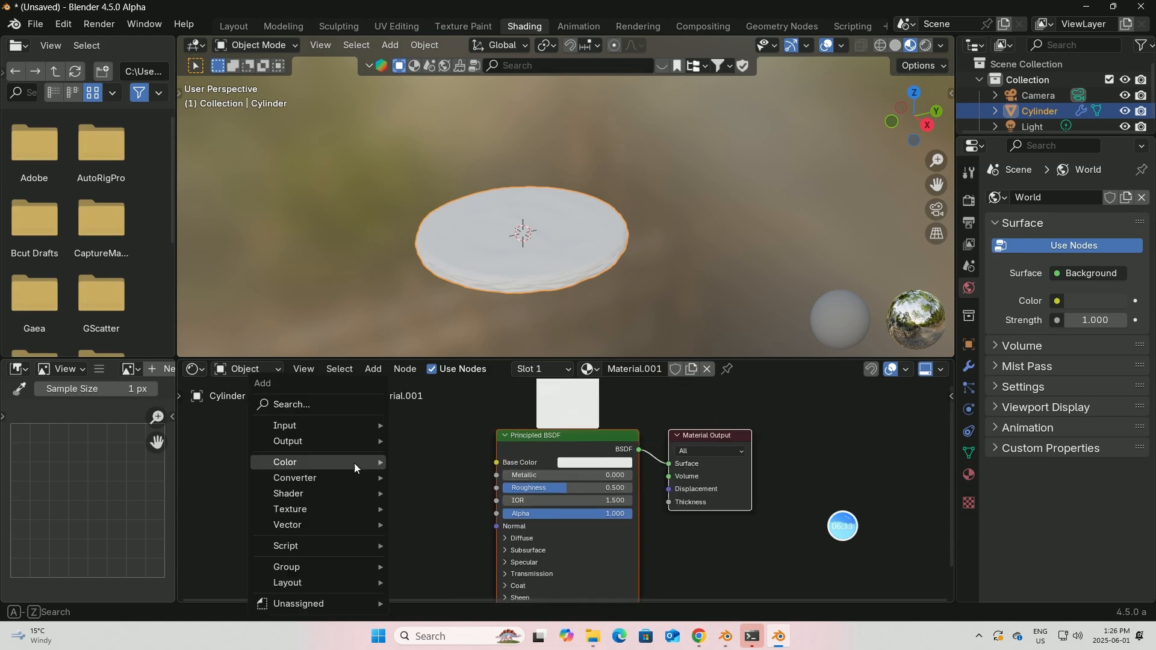
left_click(300, 400)
type("image")
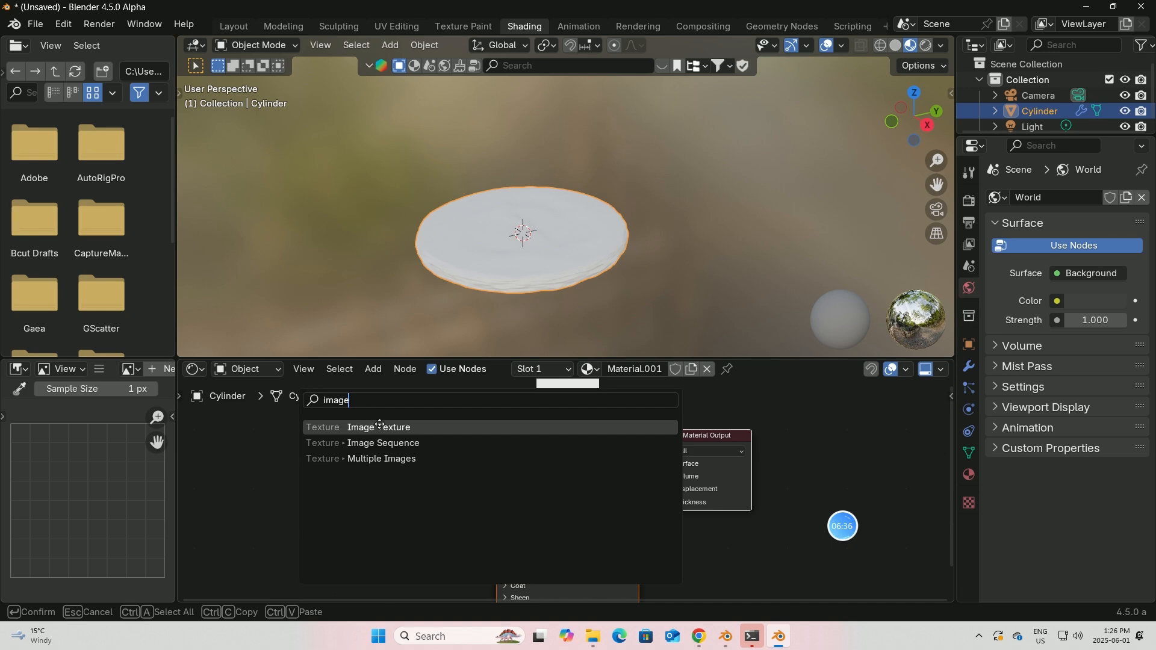
left_click(379, 427)
left_click(289, 431)
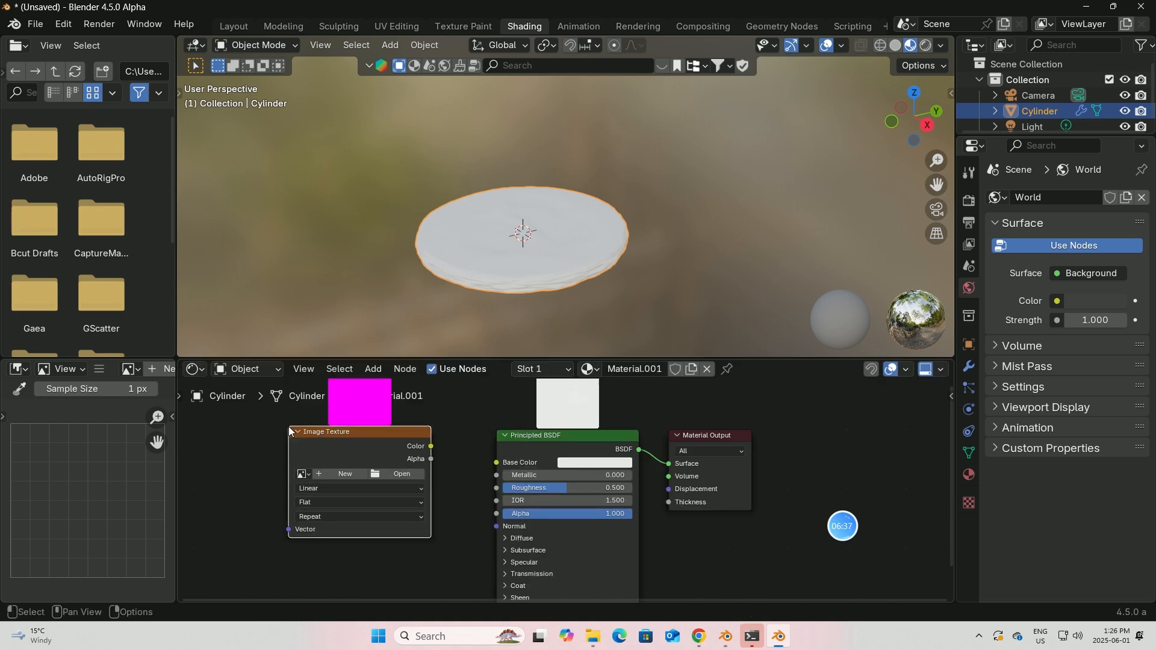
left_click_drag(431, 446, 464, 464)
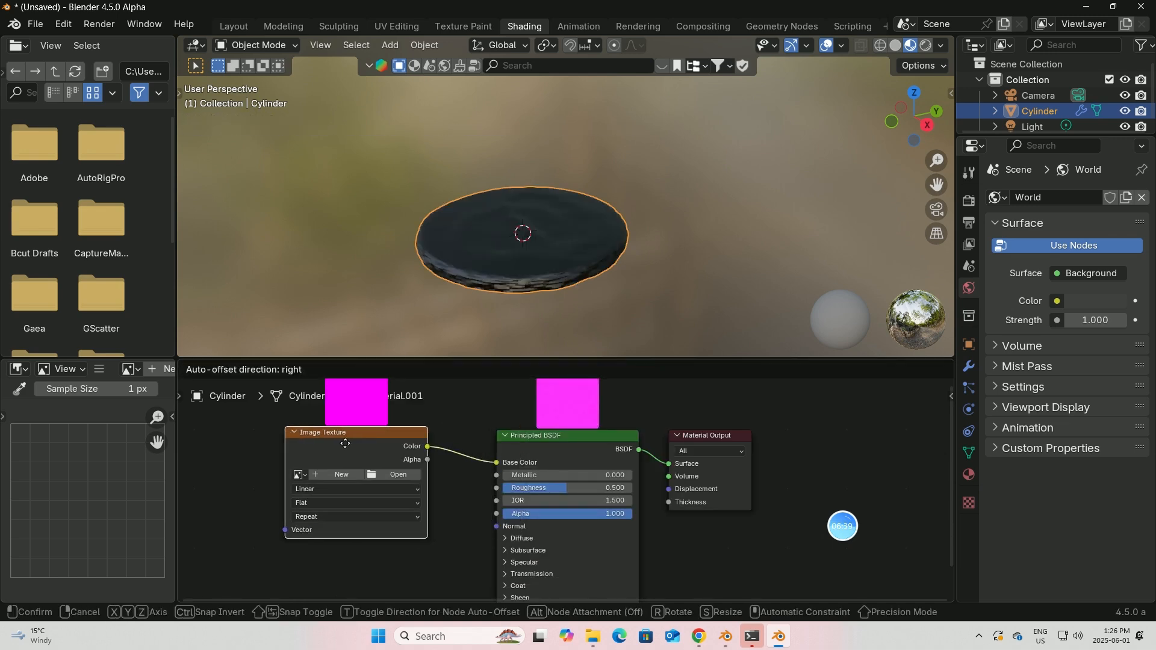
Load fired-piz.jpg from the Pizza truck folder under Downloads\Unreal engine products into the Image Texture node
left_click(309, 477)
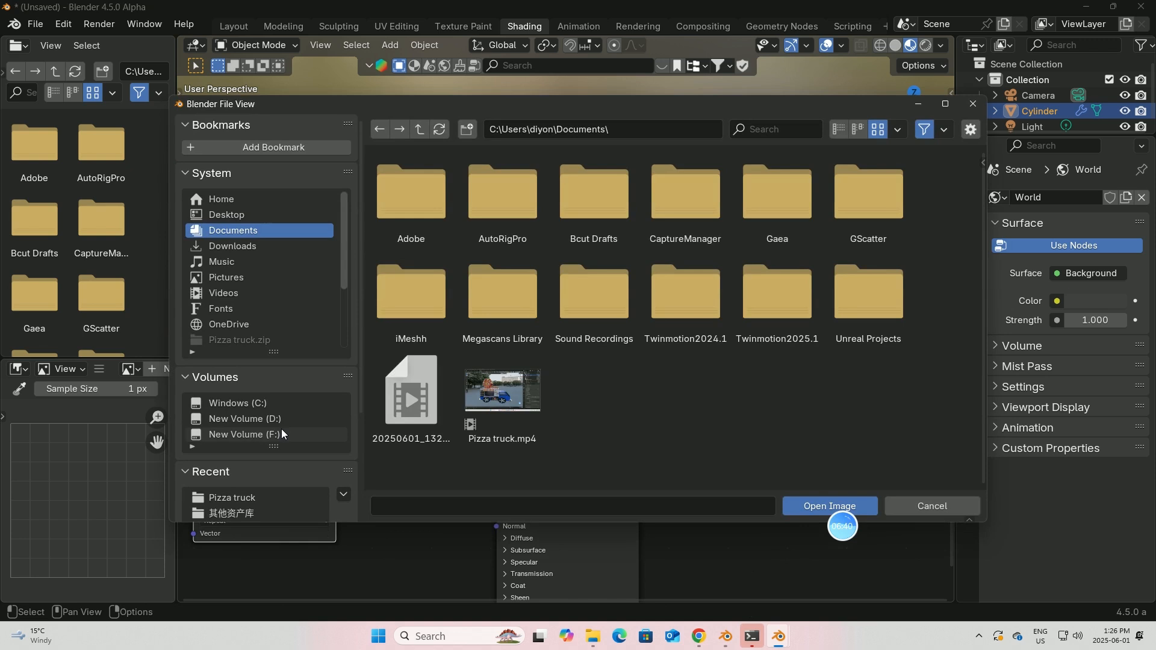
left_click(252, 247)
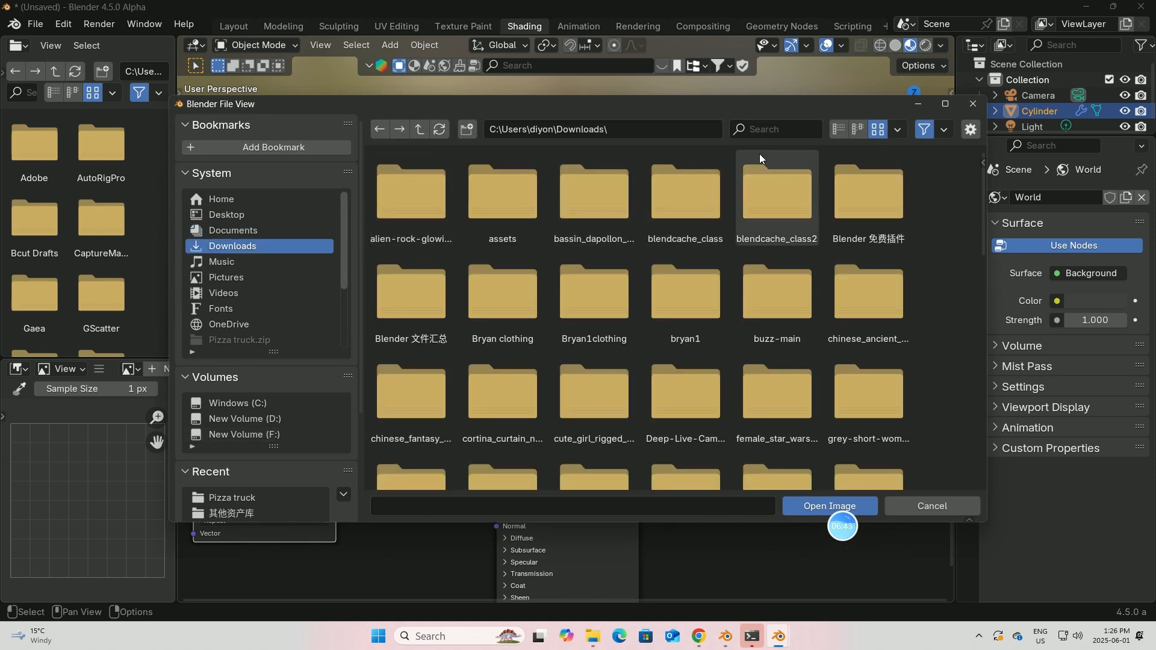
left_click(769, 127)
type("unreal")
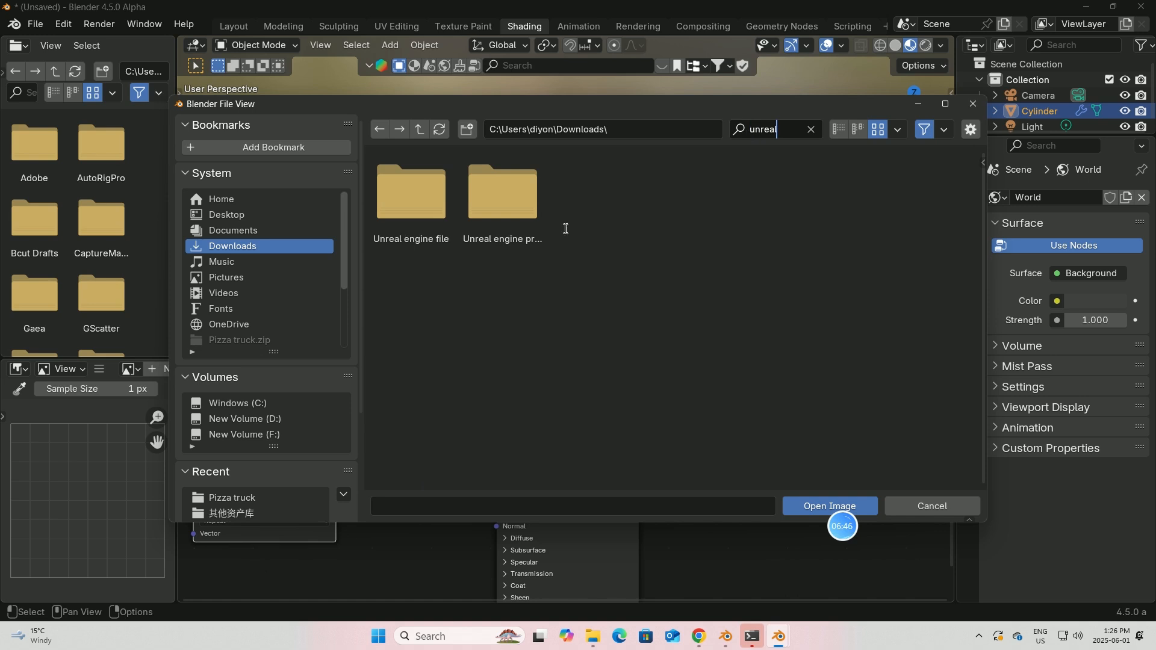
double_click(530, 199)
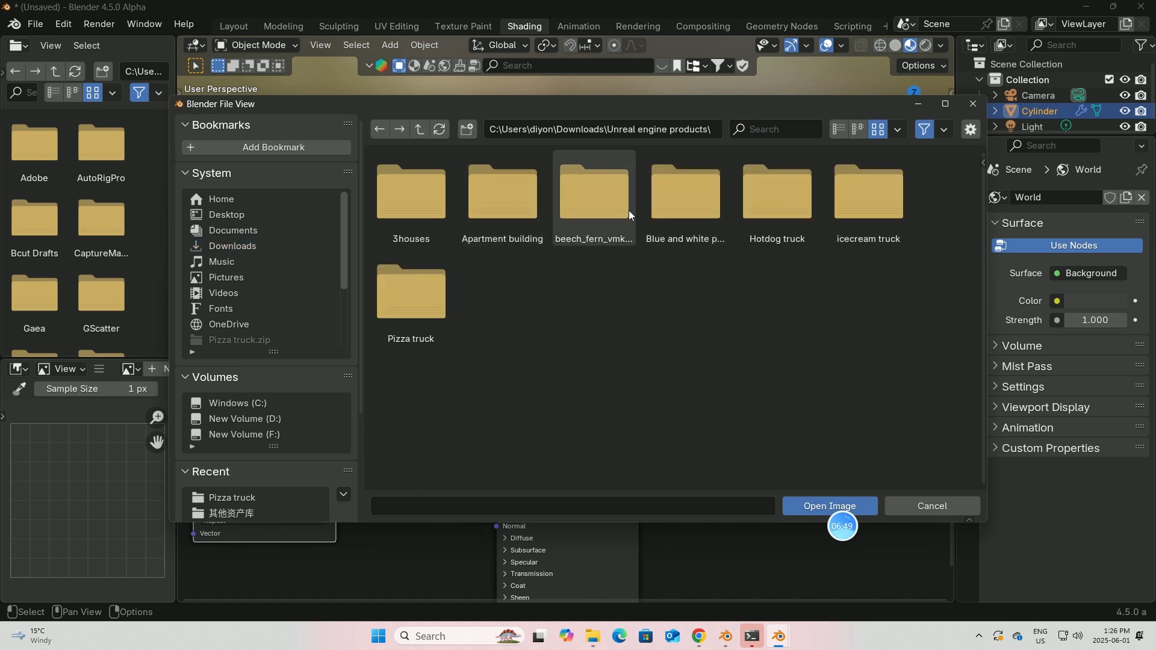
double_click(439, 302)
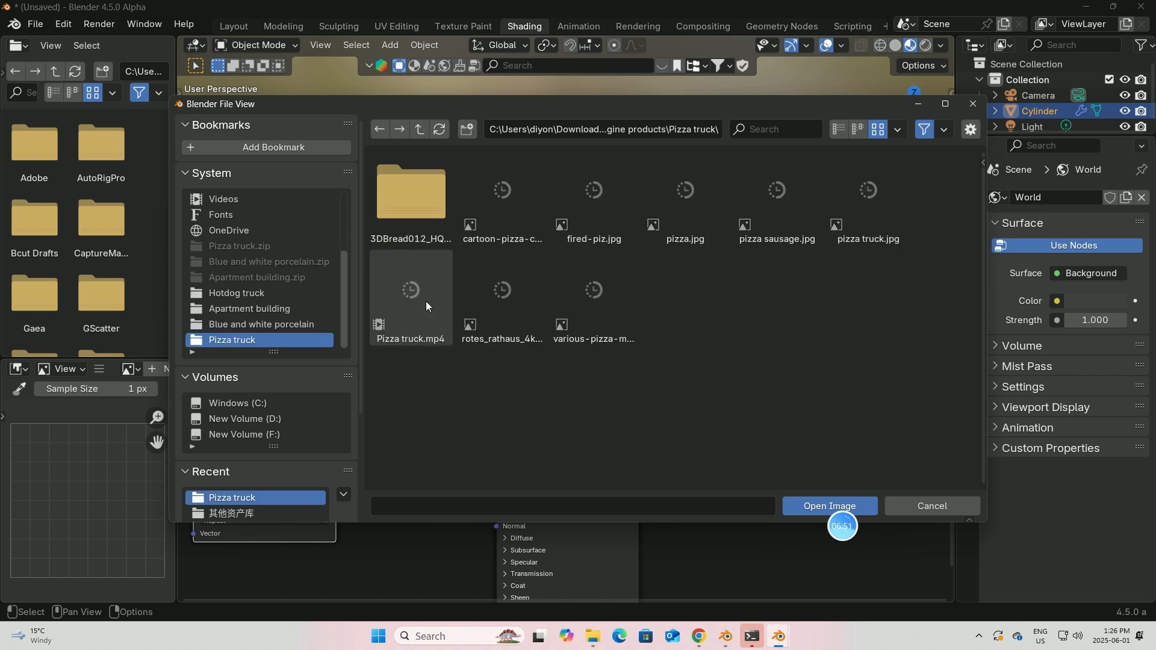
left_click(594, 195)
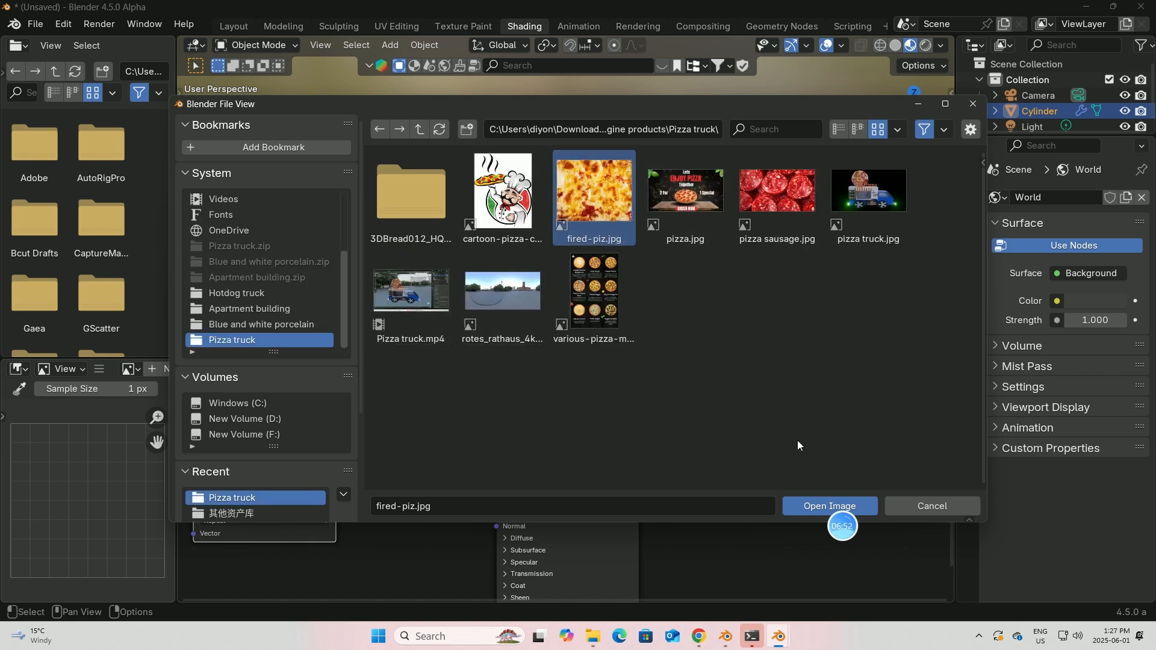
left_click(804, 506)
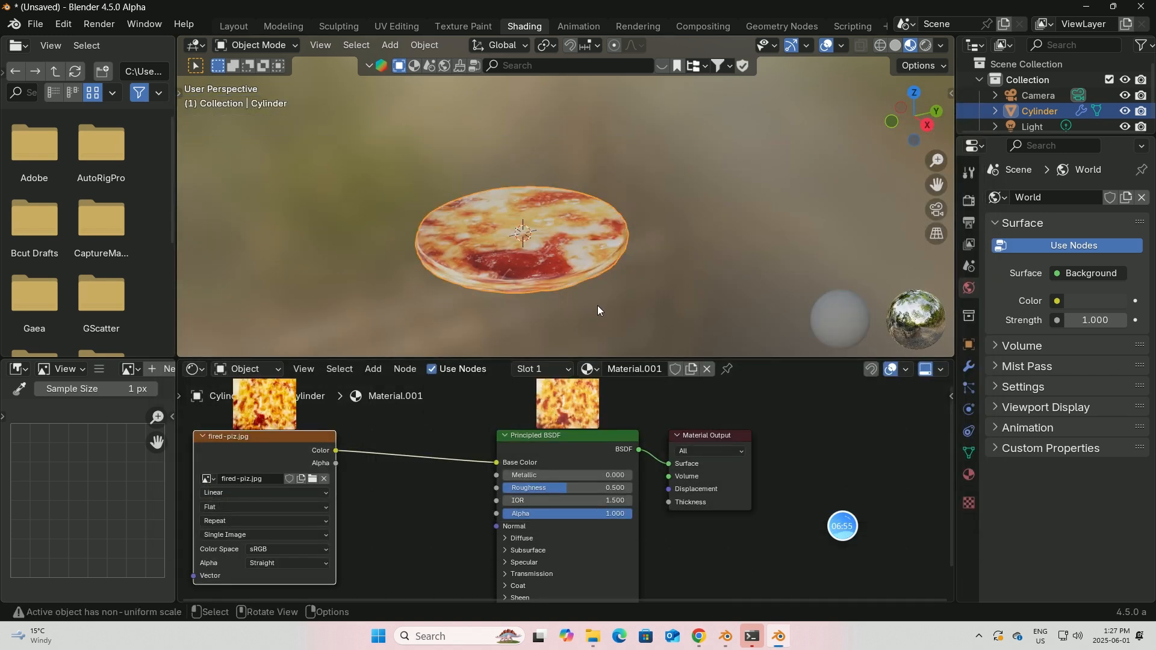
Move the fired-piz.jpg node away from the Principled BSDF node to make room between them
middle_click_drag(597, 305, 576, 303)
scroll(561, 256, "up", 2)
middle_click_drag(562, 252, 543, 251)
scroll(544, 251, "up", 1)
middle_click_drag(554, 417, 704, 403)
left_click_drag(403, 428, 267, 439)
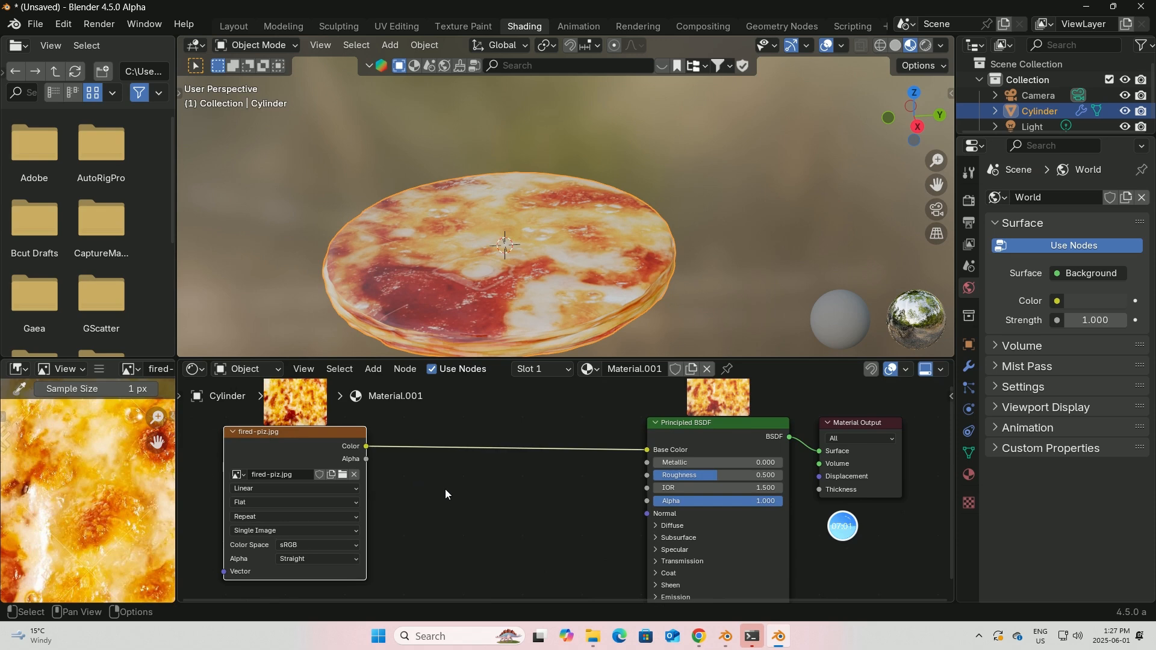
Add a Bump node between the fired-piz.jpg texture node and the Principled BSDF
key("shift+a")
left_click(389, 407)
type("A")
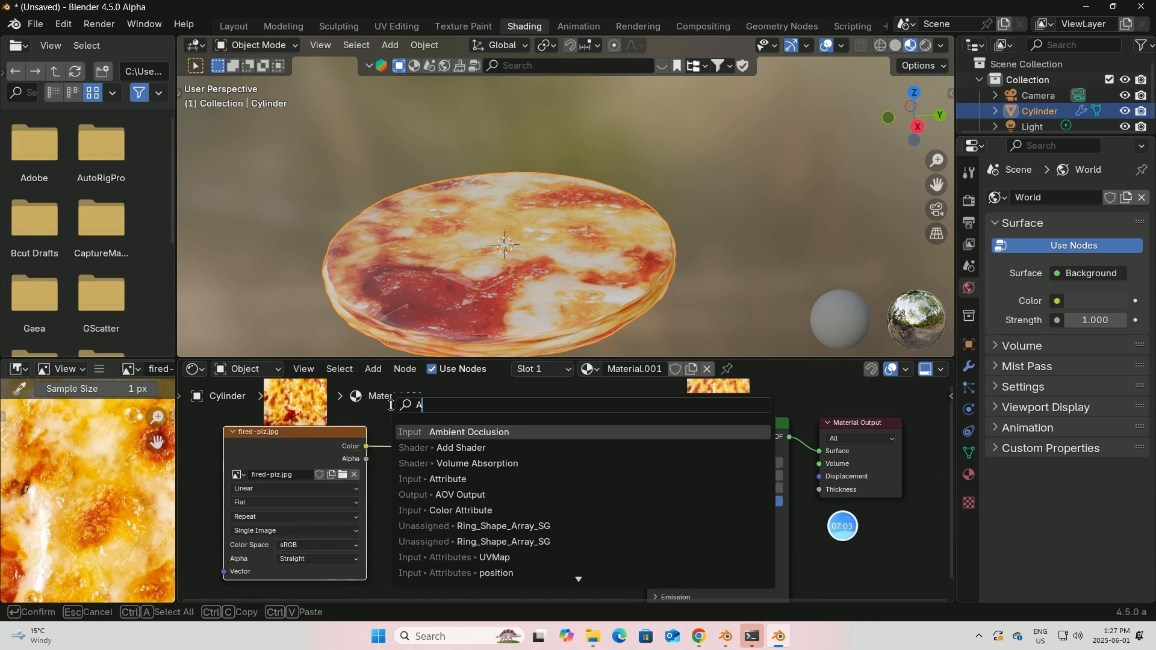
key("BackSpace")
type("bump")
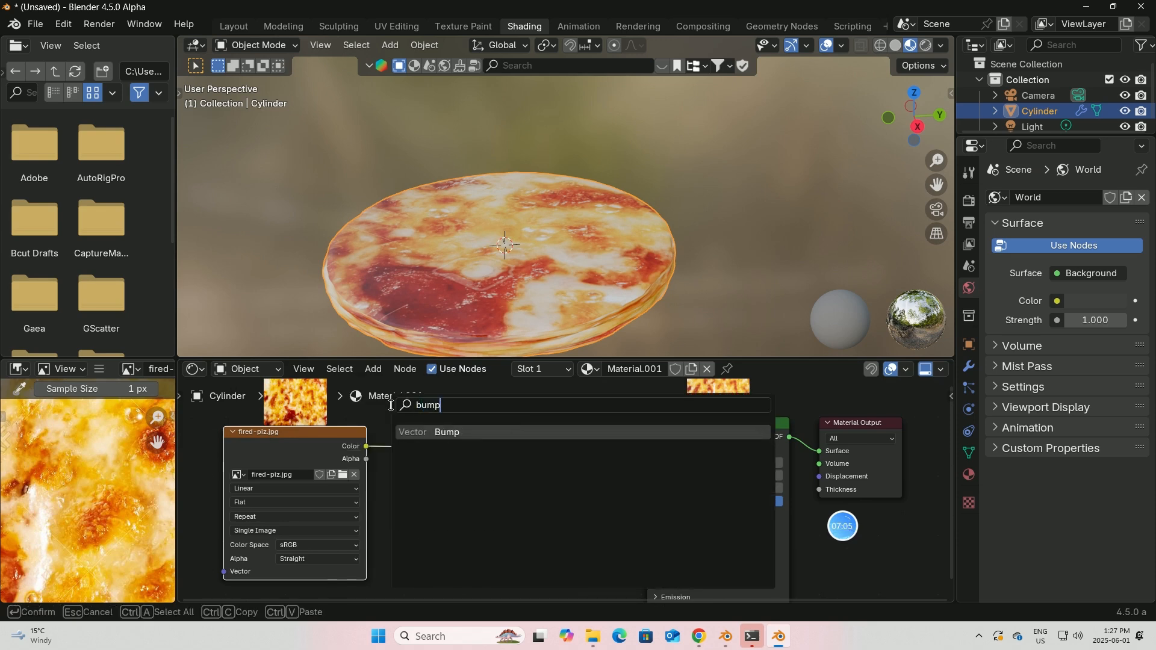
key("Return")
left_click(384, 482)
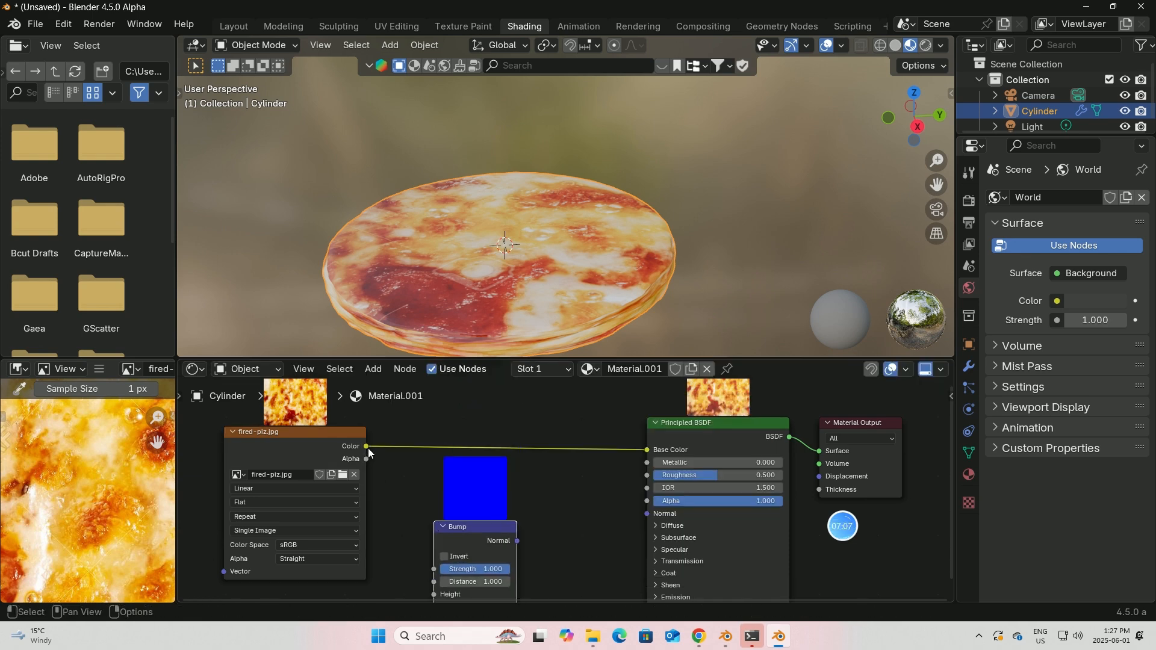
Link the texture's Color to the Bump node's Height and the Bump's Normal to the Principled BSDF's Normal
left_click_drag(368, 448, 454, 487)
middle_click_drag(528, 449, 537, 533)
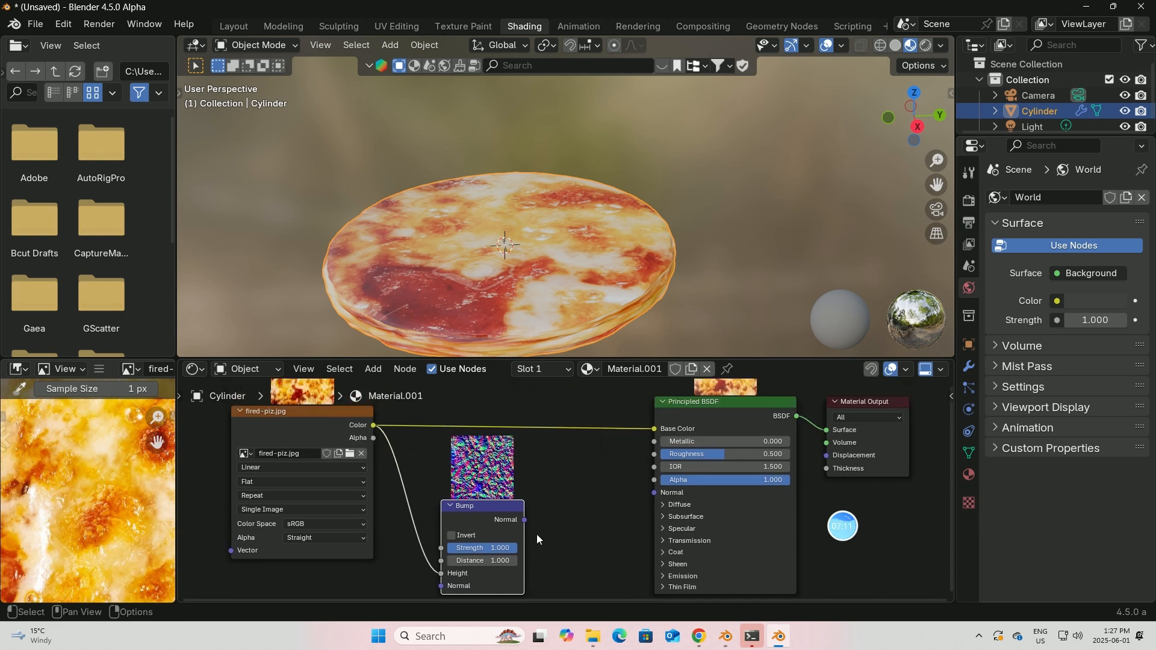
left_click_drag(524, 520, 657, 495)
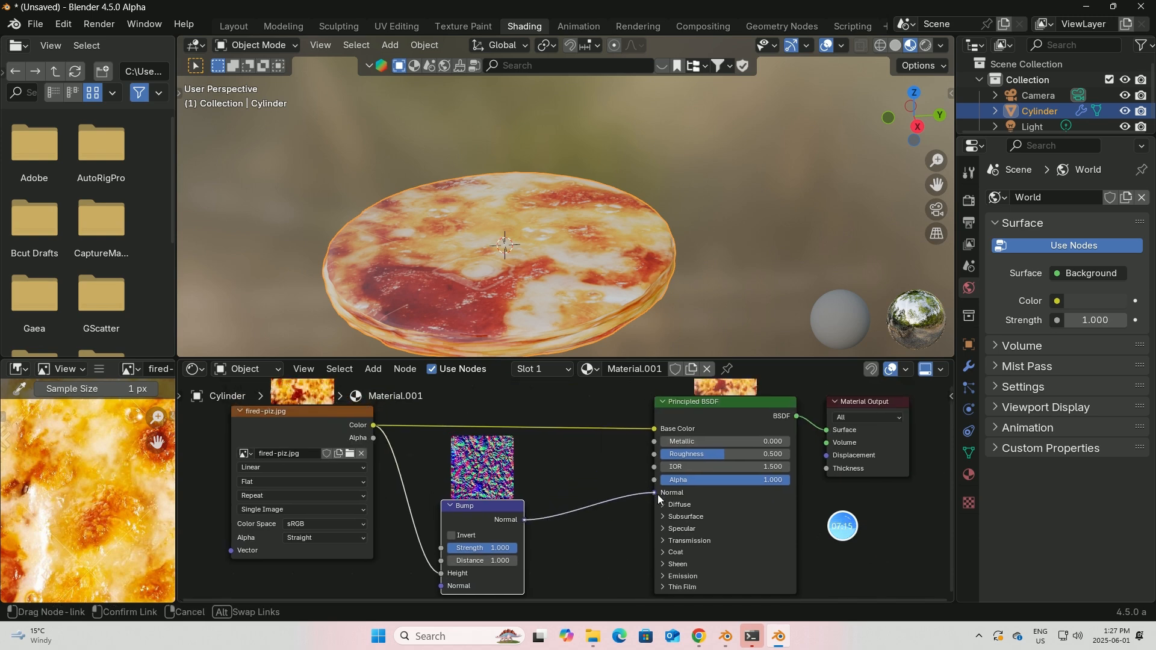
Set the Bump node's strength to about 0.204 and check the effect on the pizza surface
left_click_drag(502, 549, 462, 549)
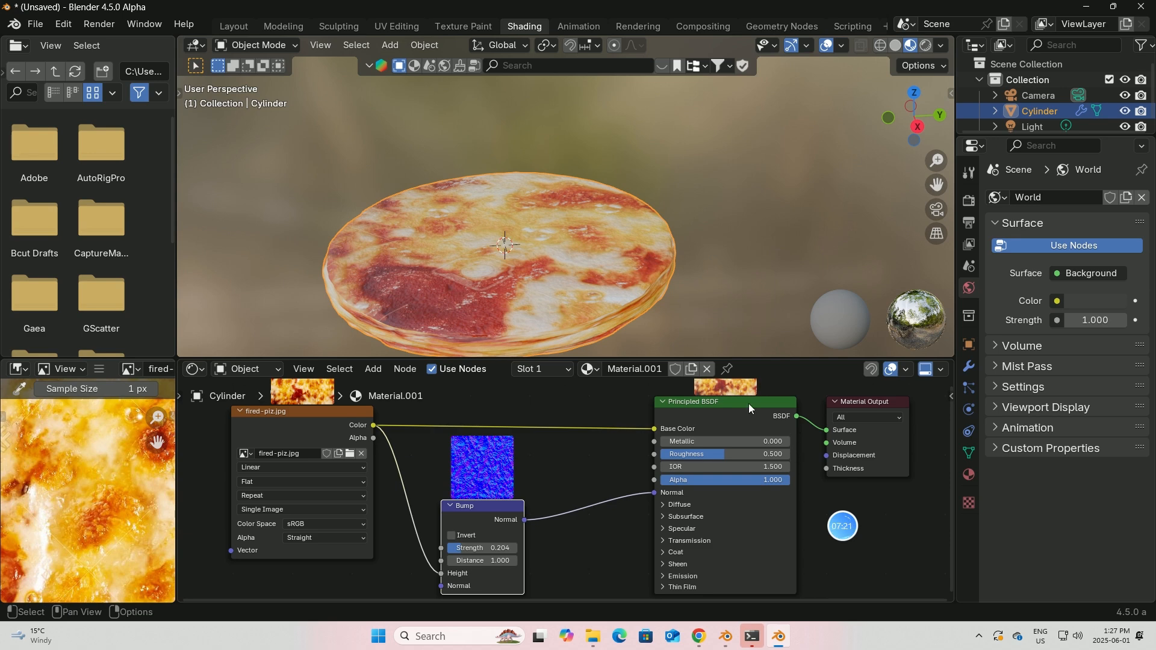
scroll(605, 269, "up", 2)
middle_click_drag(615, 276, 656, 269)
scroll(576, 222, "down", 1)
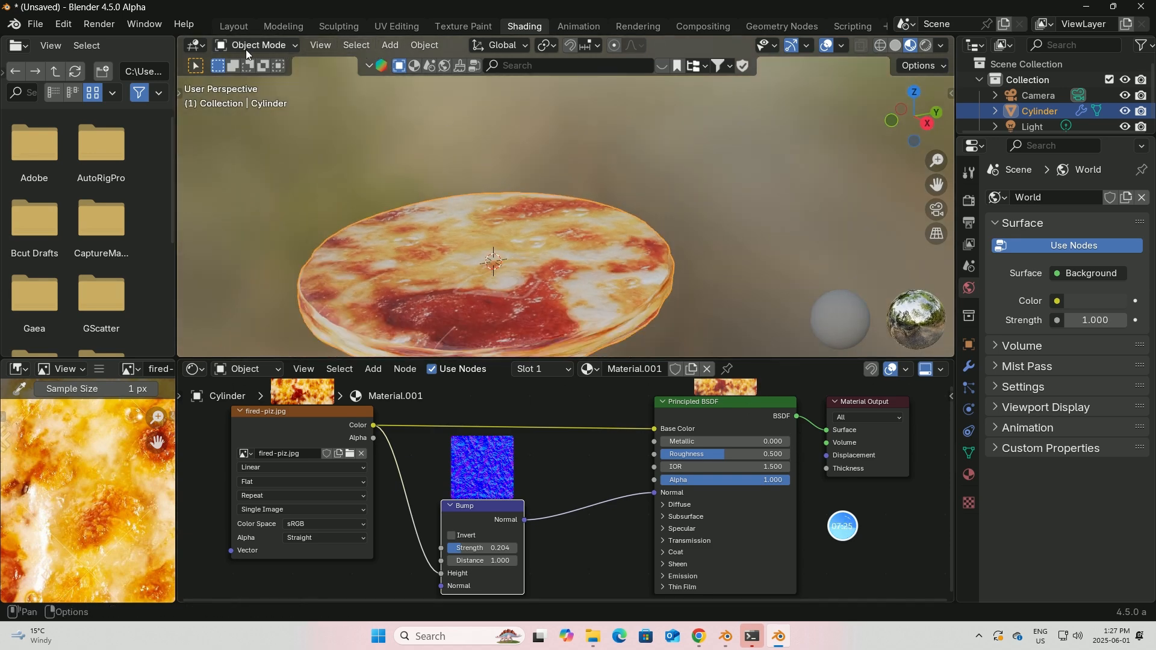
Return to the Layout workspace and display the pizza base in Material Preview shading
left_click(233, 26)
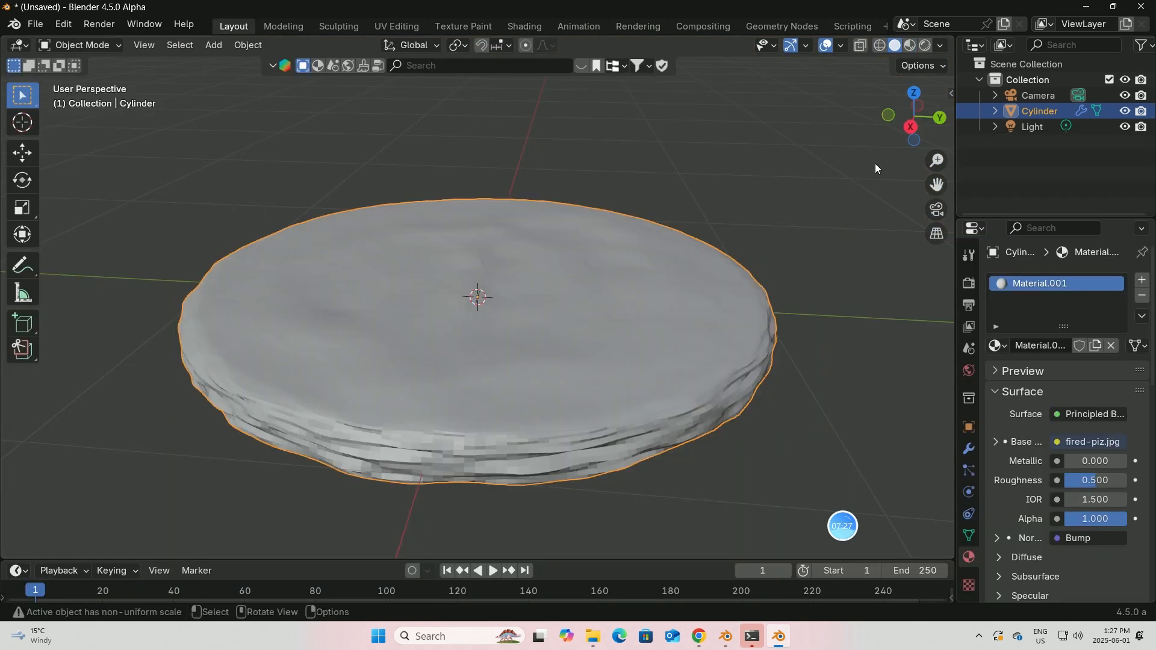
left_click(910, 45)
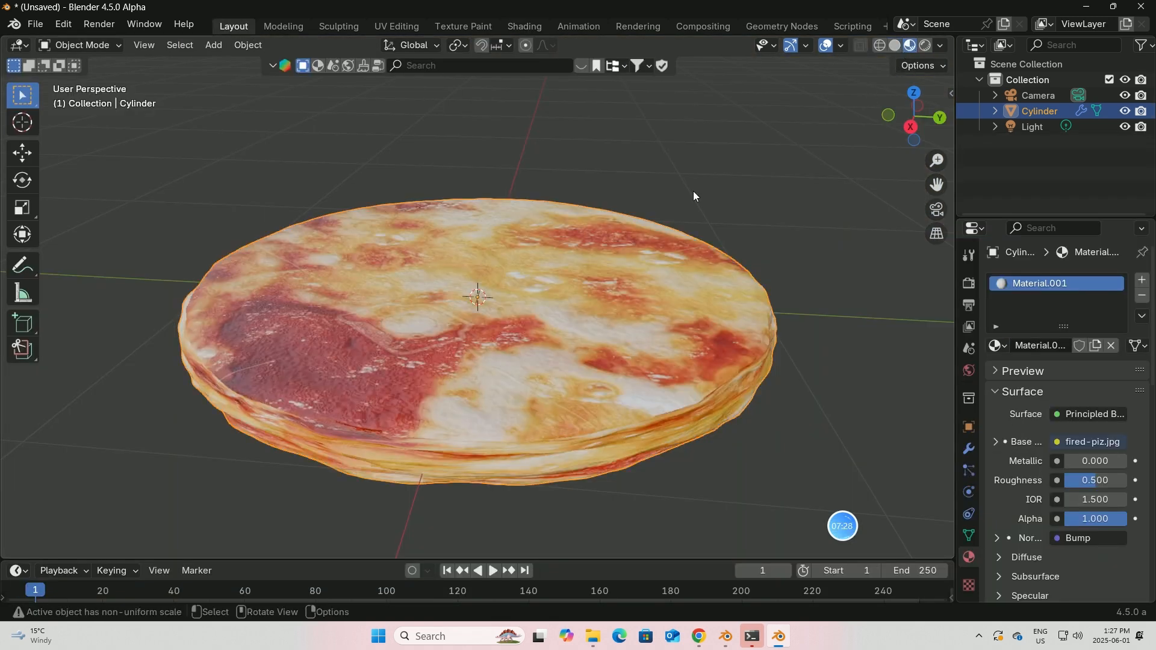
left_click(213, 45)
mouse_move(228, 65)
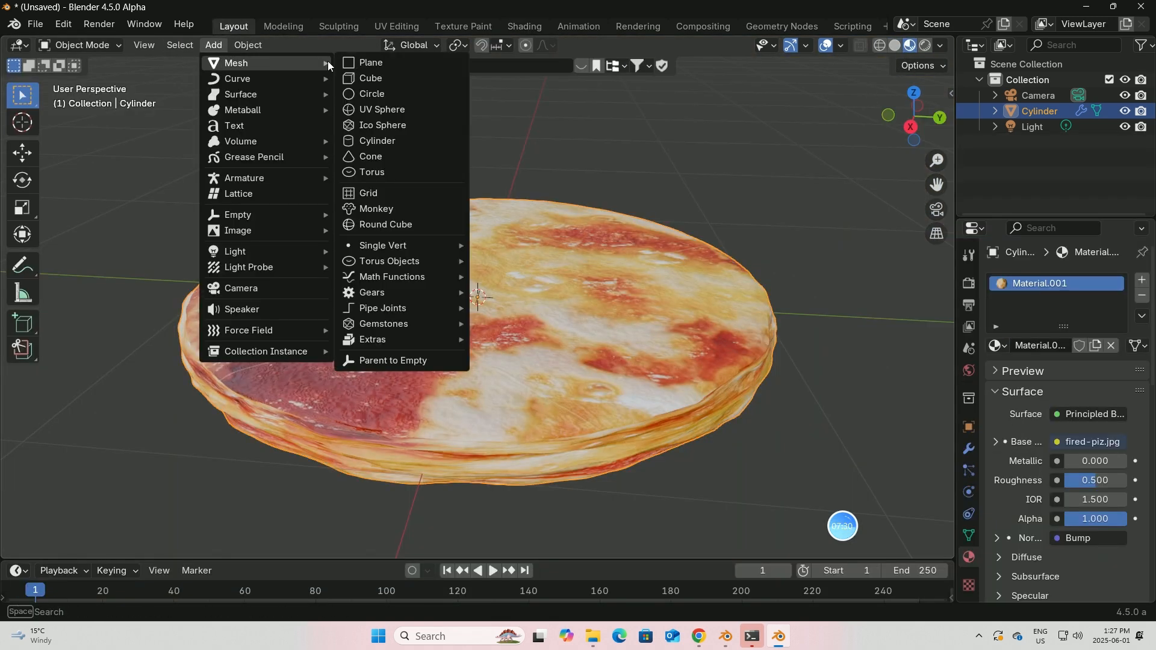
left_click(375, 141)
scroll(530, 226, "down", 5)
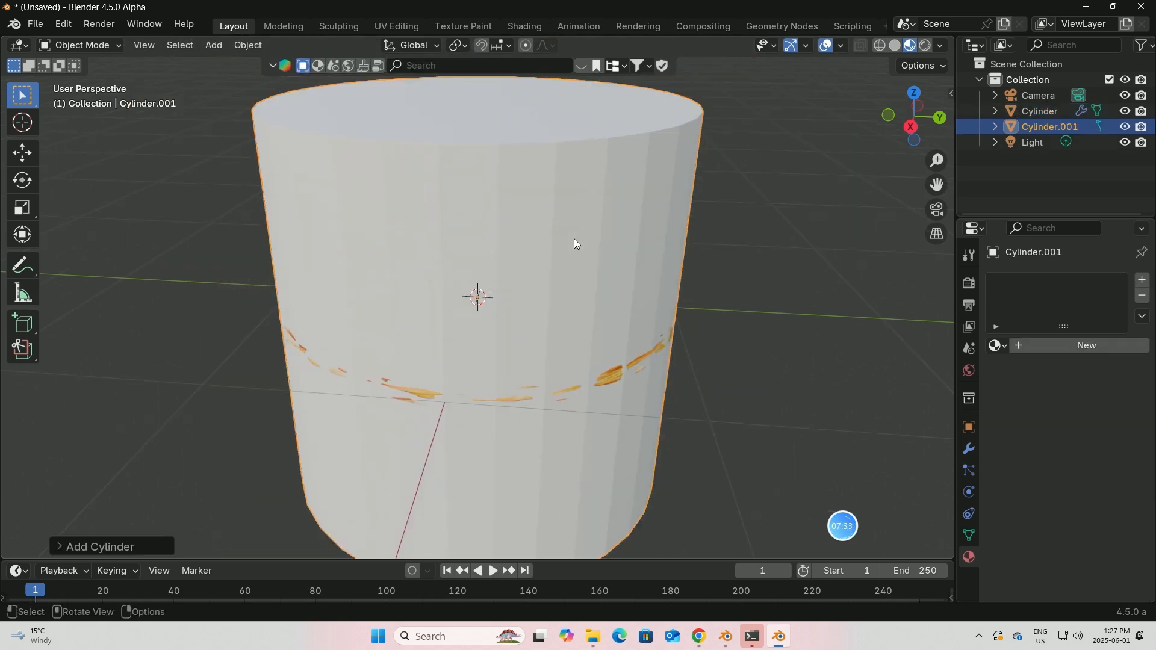
left_click(22, 208)
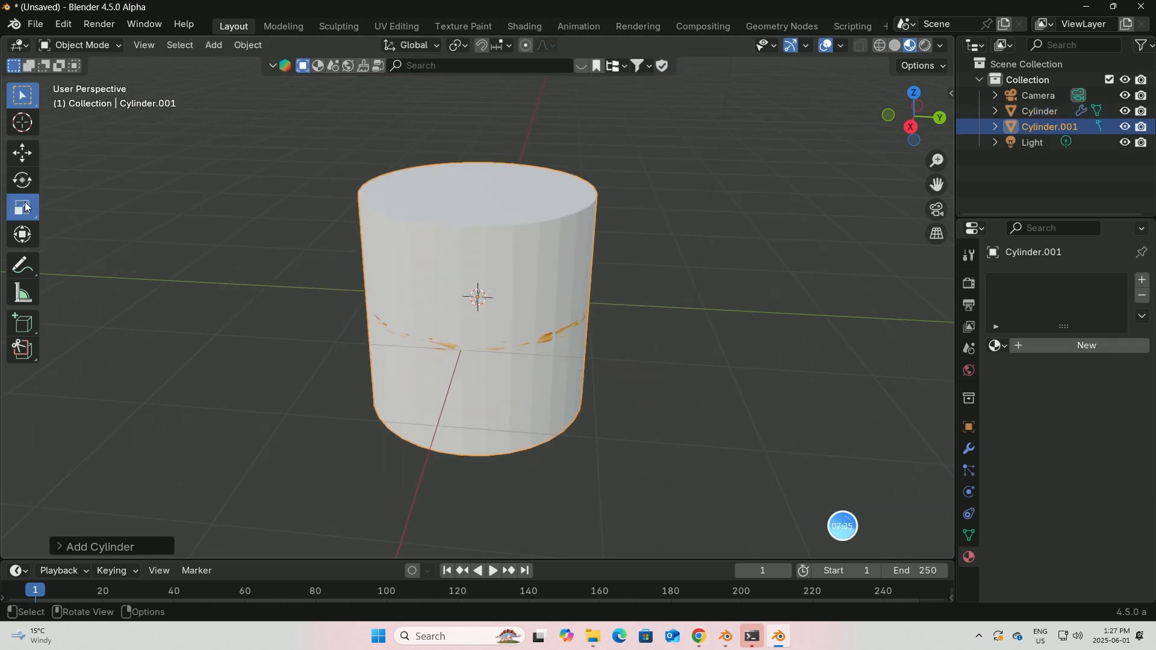
left_click_drag(478, 236, 485, 301)
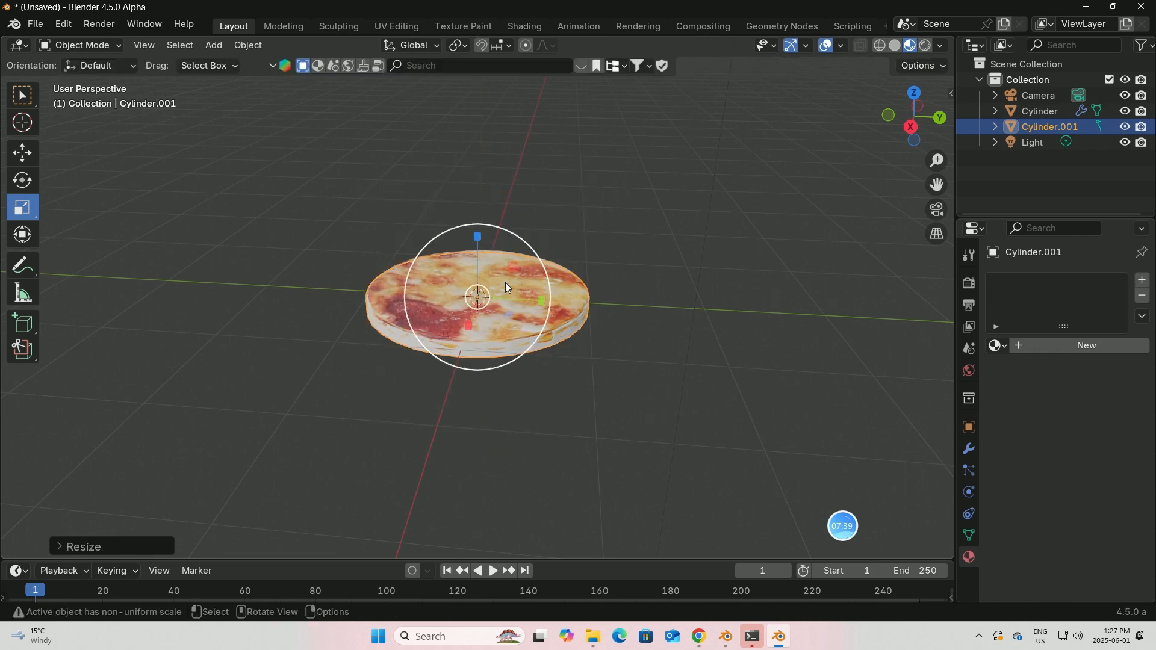
left_click(1058, 128)
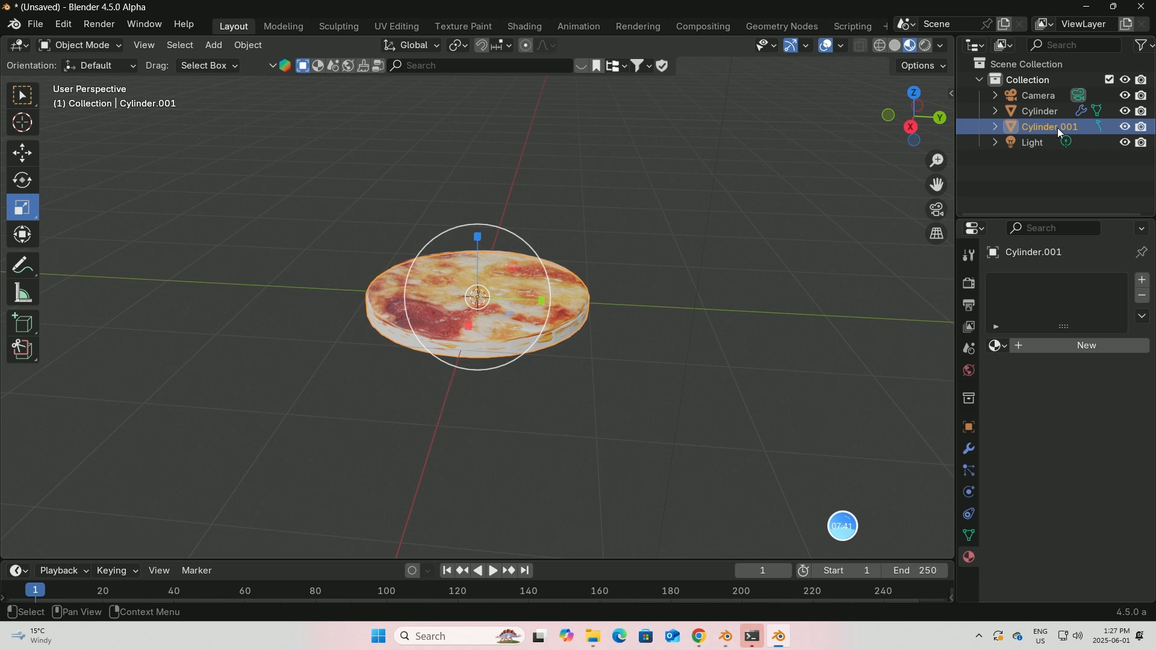
key("Delete")
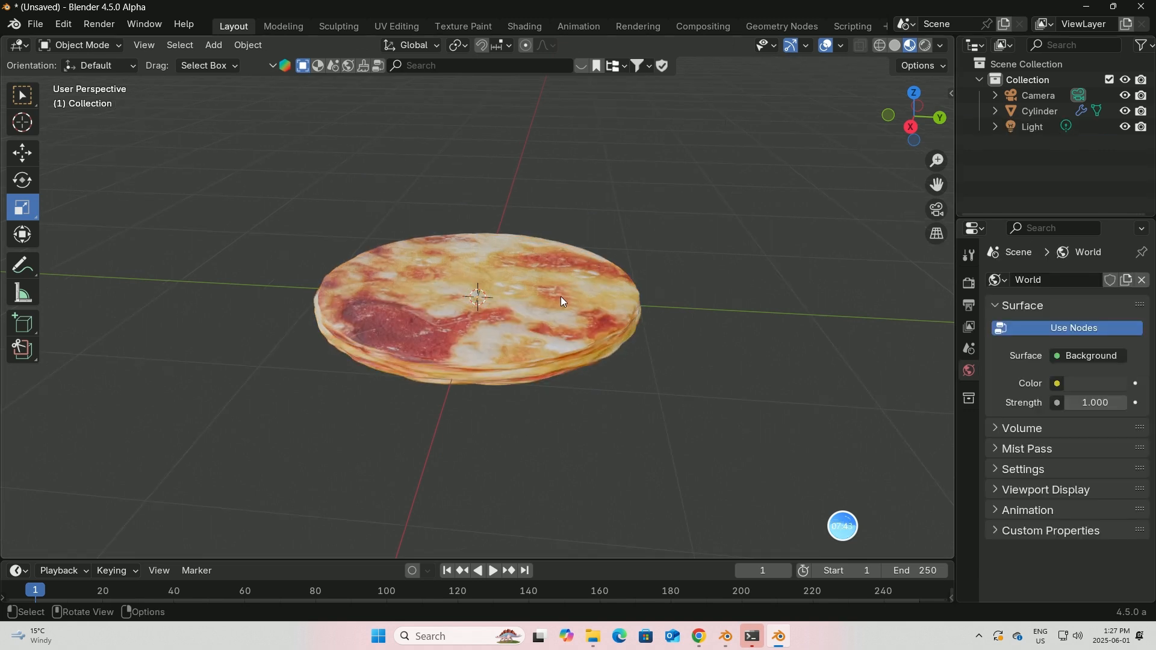
Duplicate the textured pizza base in place
left_click(520, 295)
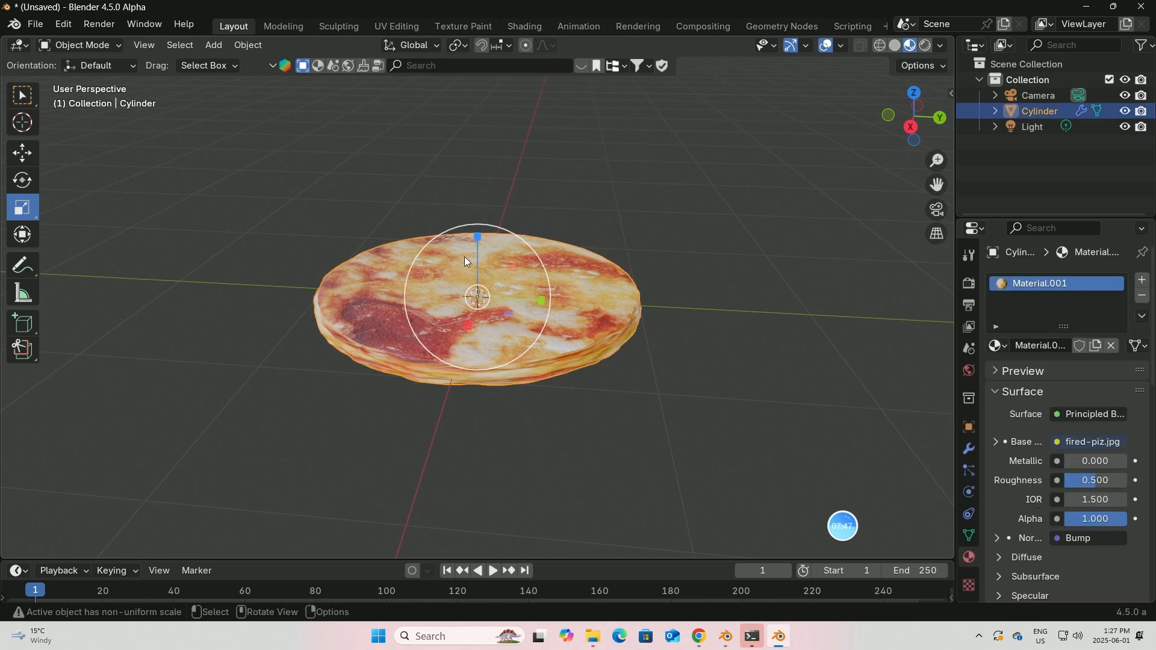
left_click(23, 152)
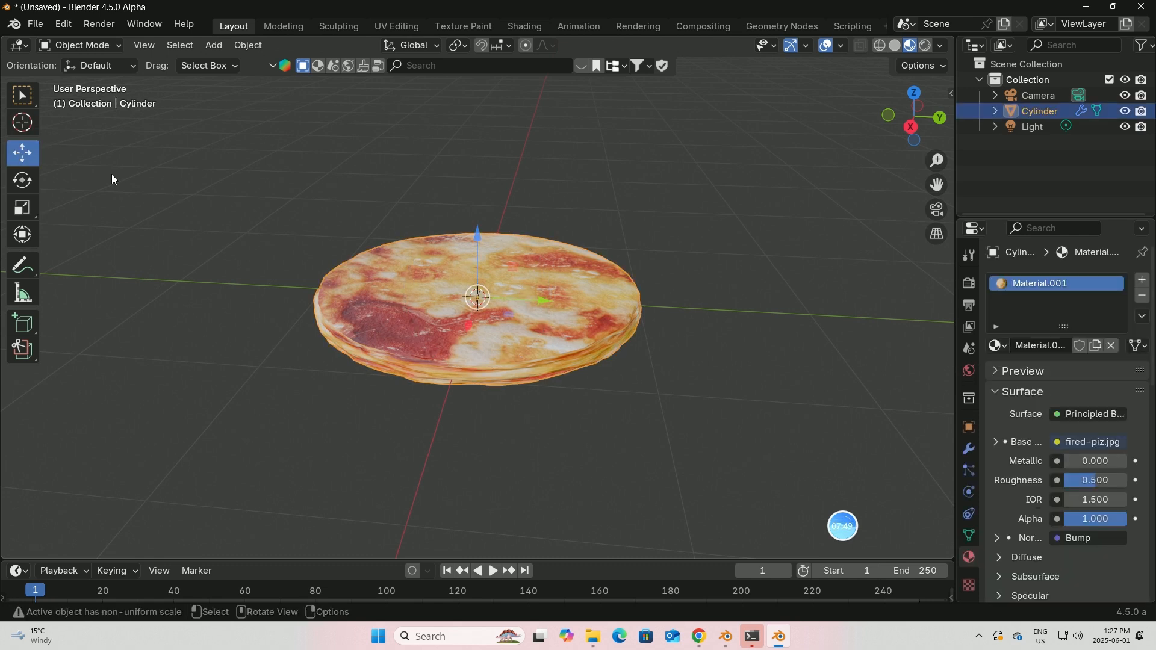
key("shift+d")
right_click(504, 280)
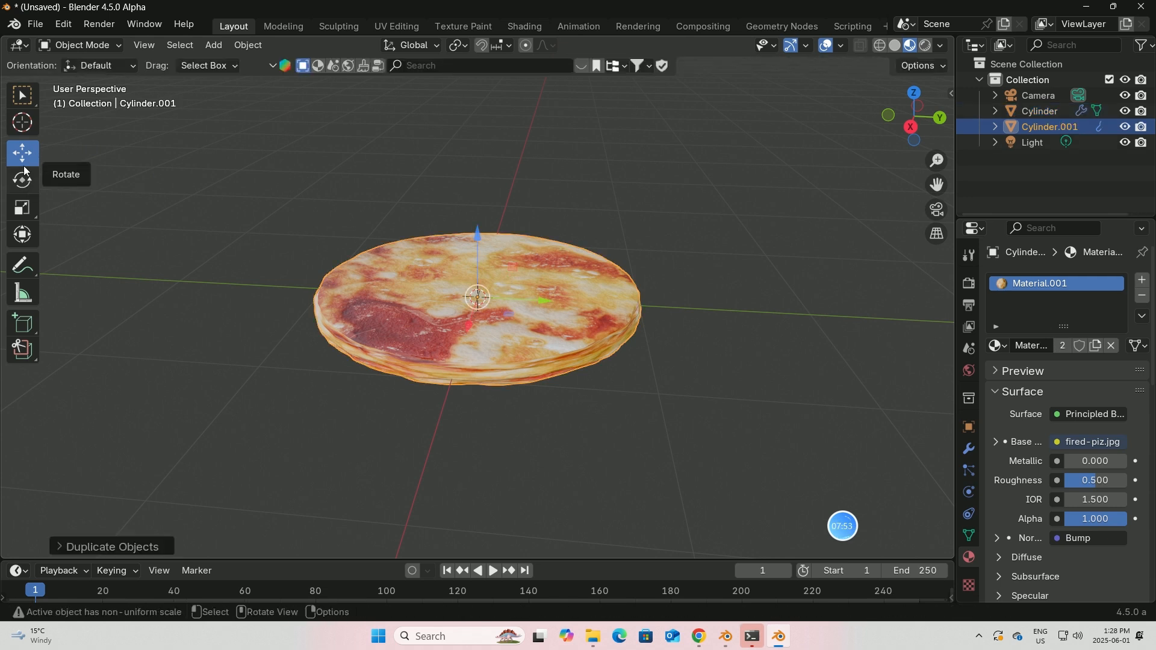
Raise the duplicate slightly along Z and scale it down to a small disc on top of the pizza
mouse_move(476, 238)
left_mouse_down()
mouse_move(477, 195)
mouse_move(505, 212)
mouse_move(475, 229)
mouse_move(477, 247)
left_mouse_up()
left_click(23, 208)
middle_click_drag(521, 255, 514, 295)
scroll(508, 277, "up", 2)
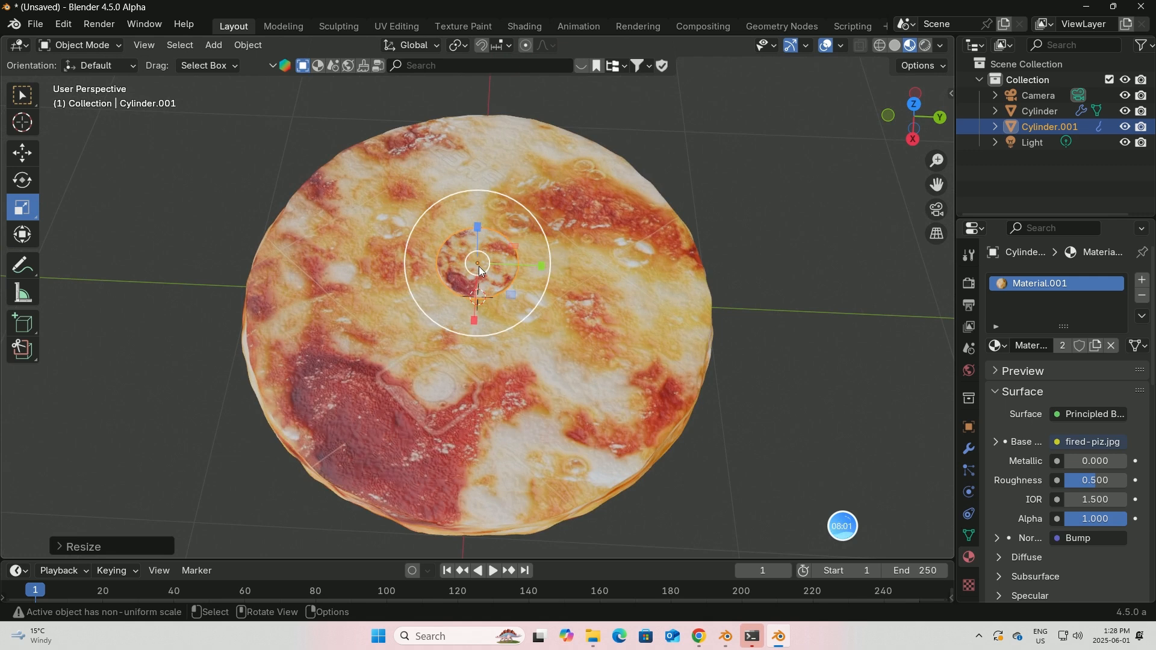
left_click(21, 95)
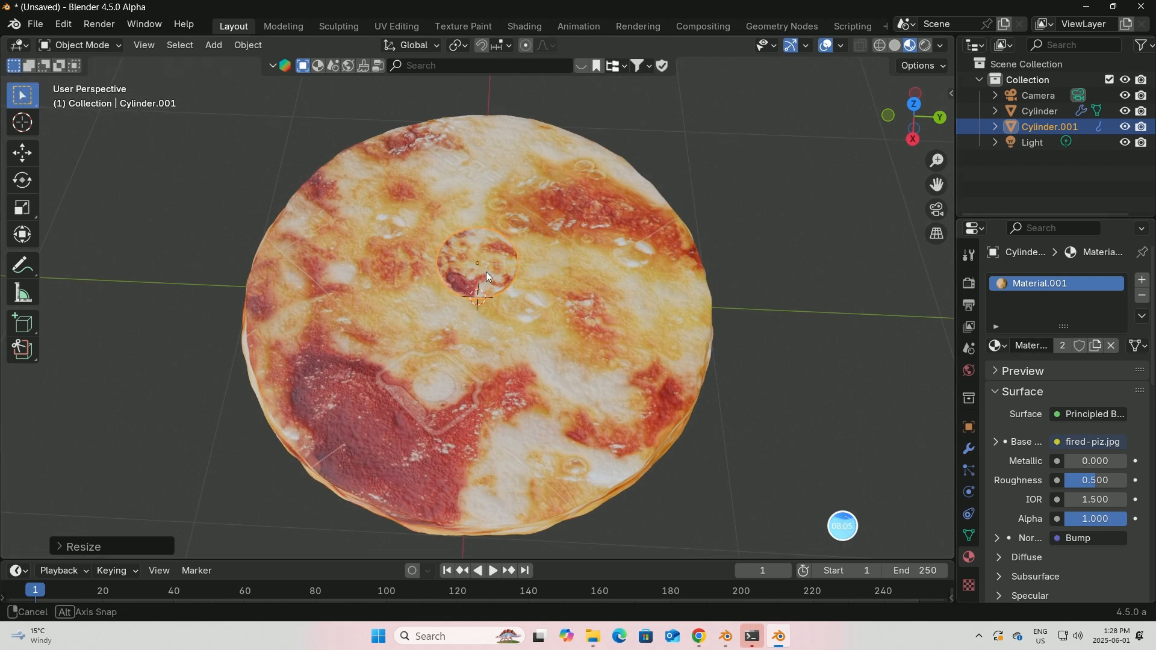
middle_click_drag(485, 272, 486, 259)
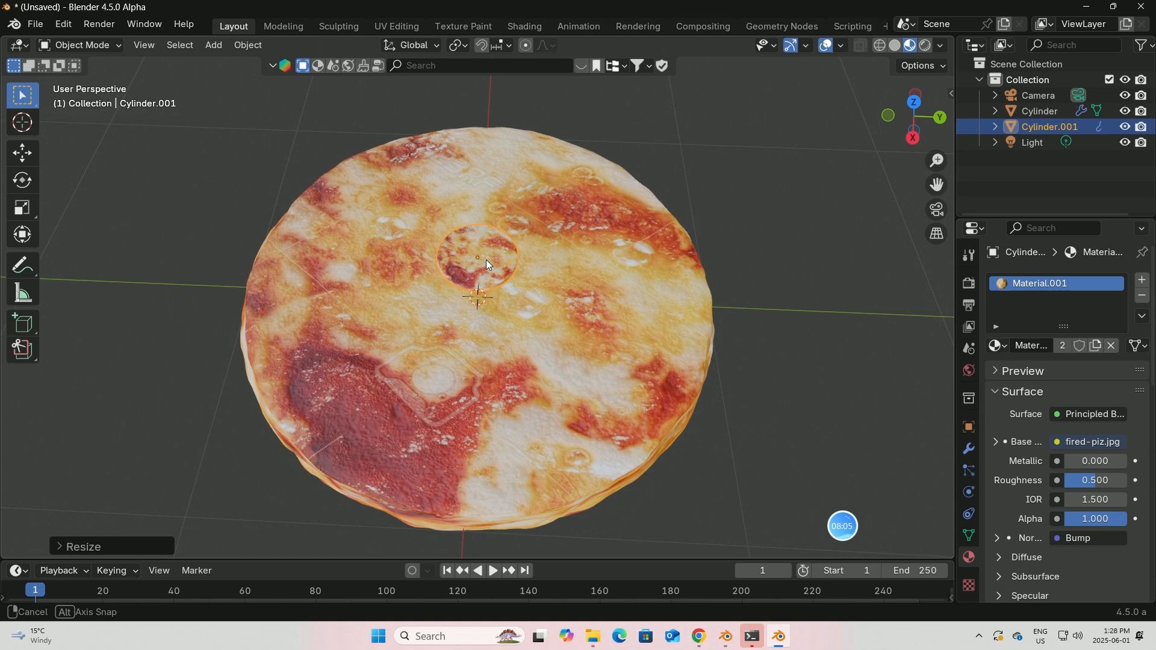
Open the Shading workspace and make the small disc's material a single-user copy independent of the pizza base
left_click(524, 26)
middle_click_drag(581, 396, 594, 416)
scroll(594, 415, "down", 1)
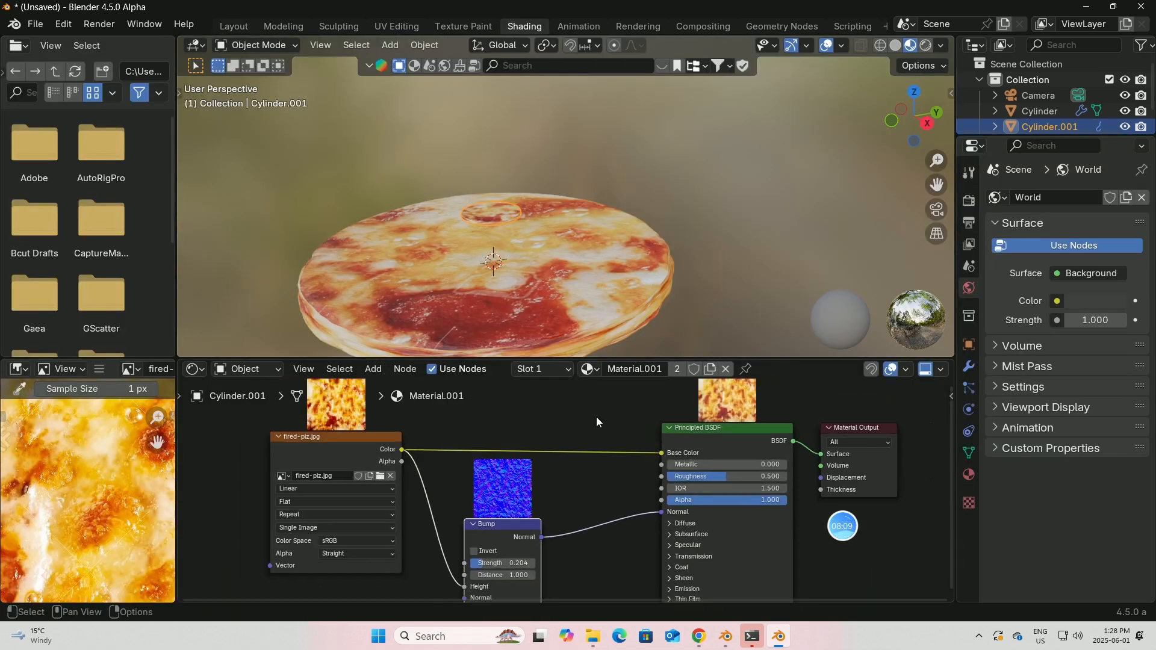
left_click(969, 504)
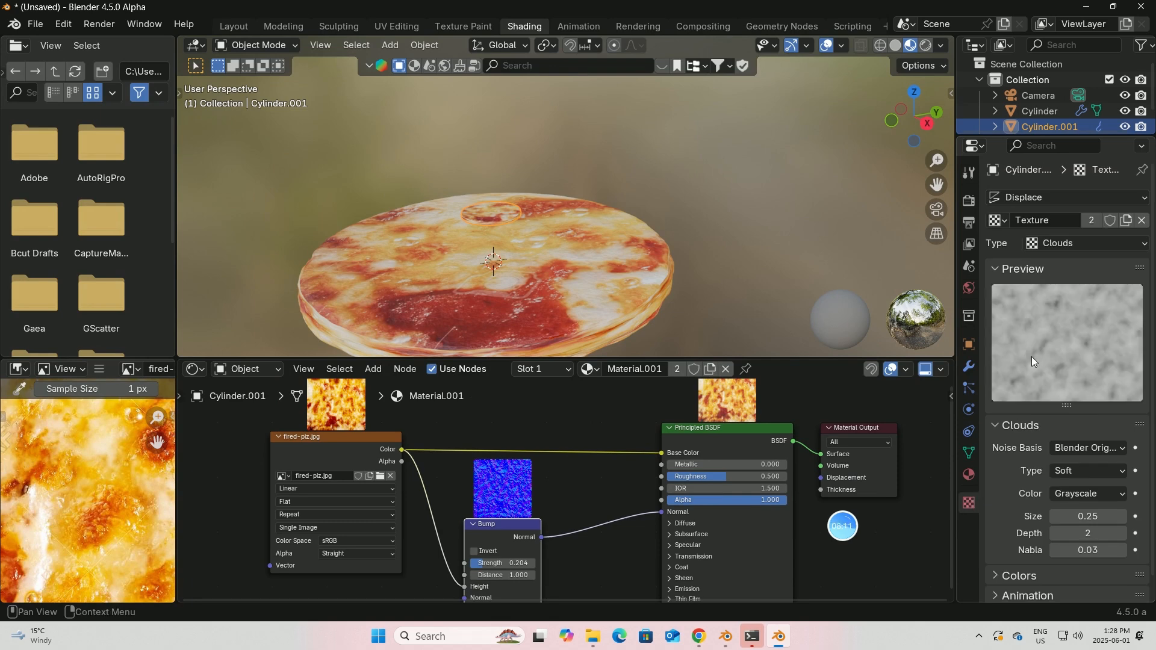
left_click(969, 475)
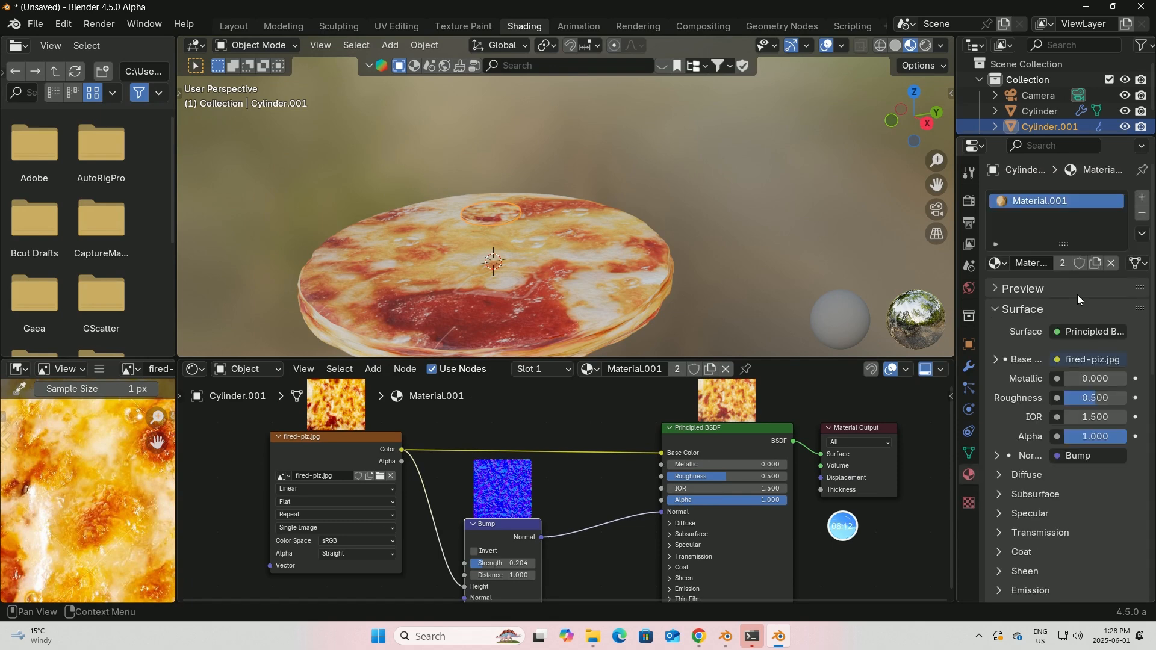
left_click(1096, 264)
Rename the pizza base object, Cylinder, as pizza
left_click(1034, 114)
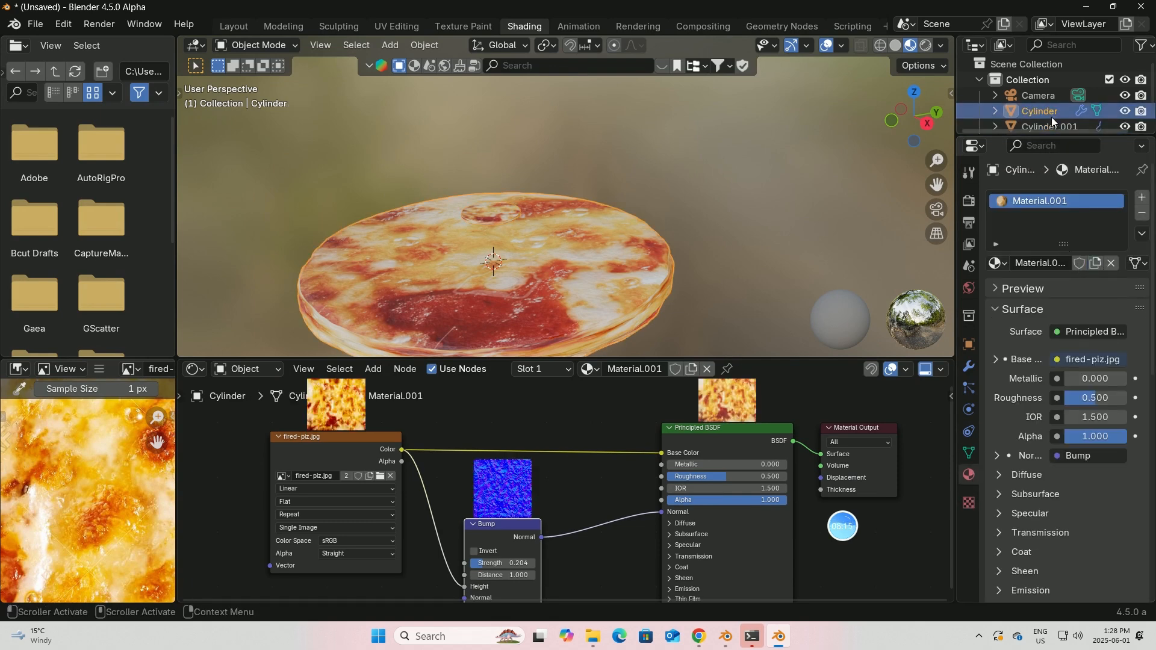
double_click(1054, 112)
scroll(1054, 112, "down", 1)
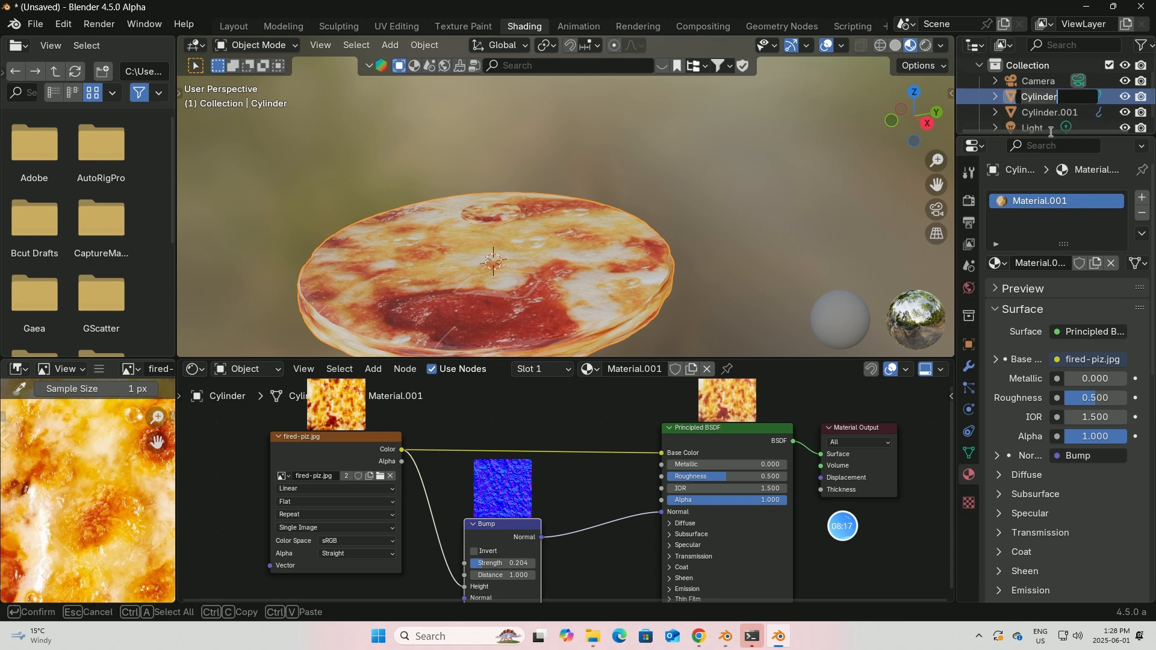
key("BackSpace")
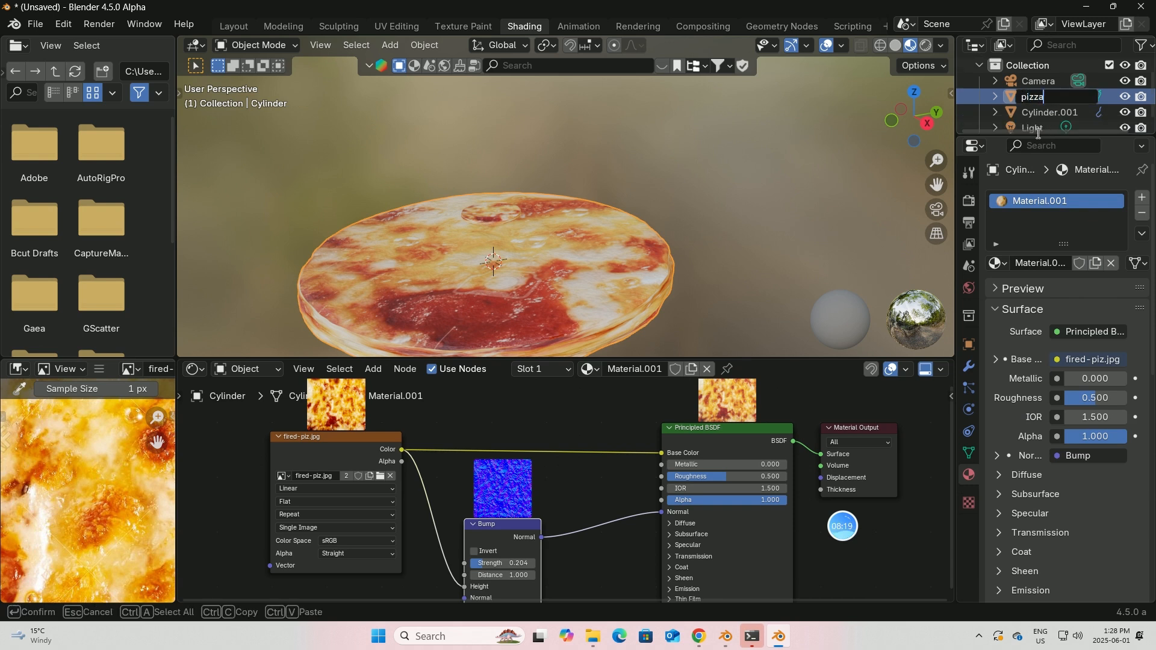
type("pizza")
key("Return")
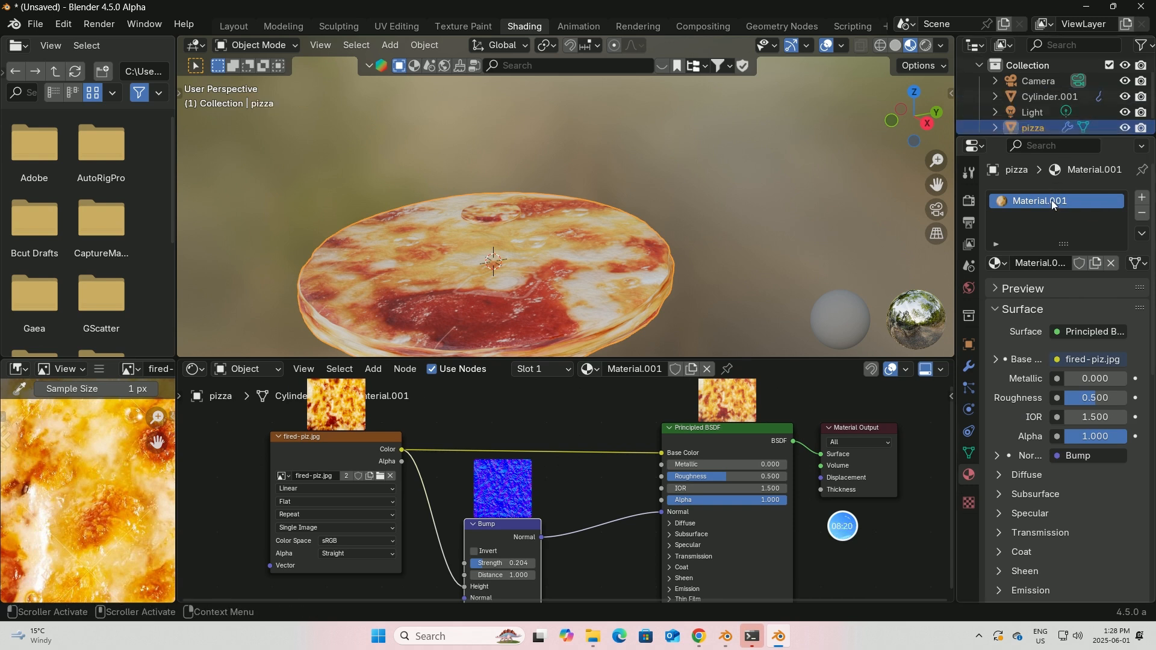
Rename the pizza base's material as pizza
left_click(1061, 264)
key("BackSpace")
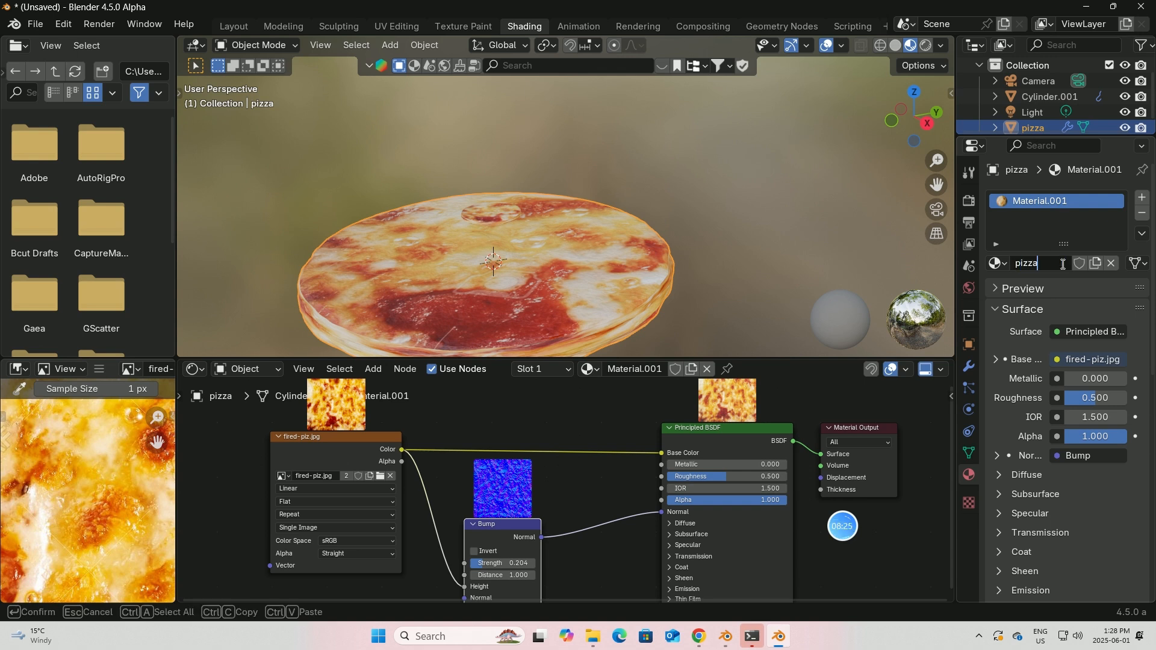
type("pizza")
key("Return")
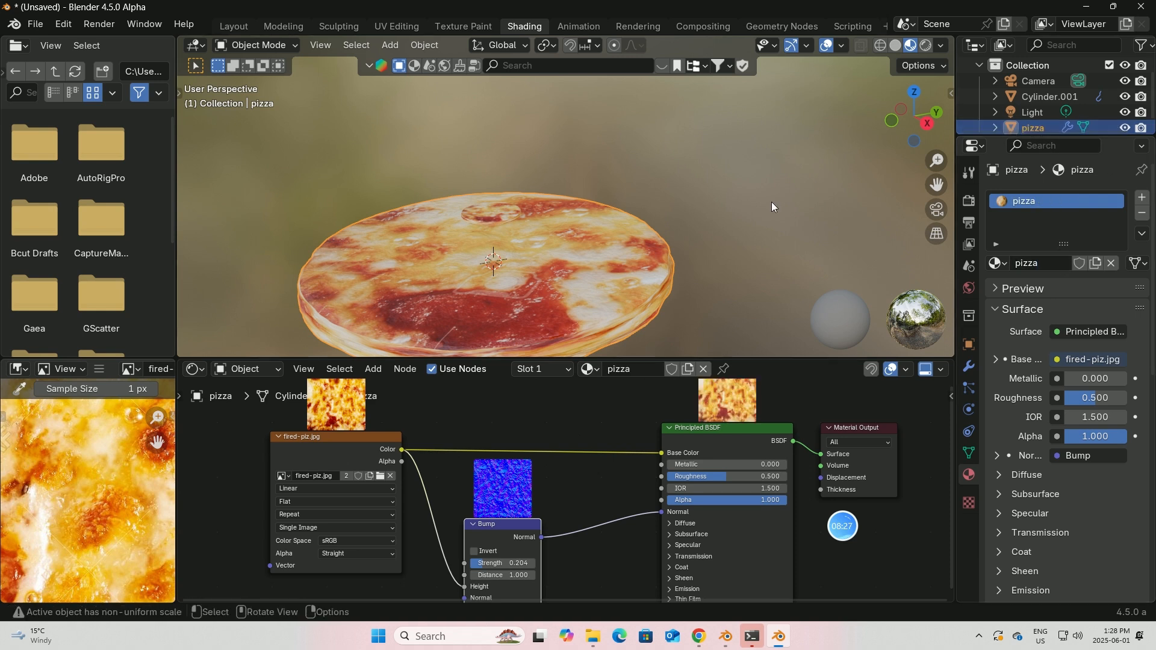
Return to the Layout workspace and select the small disc on the pizza
scroll(1025, 127, "down", 2)
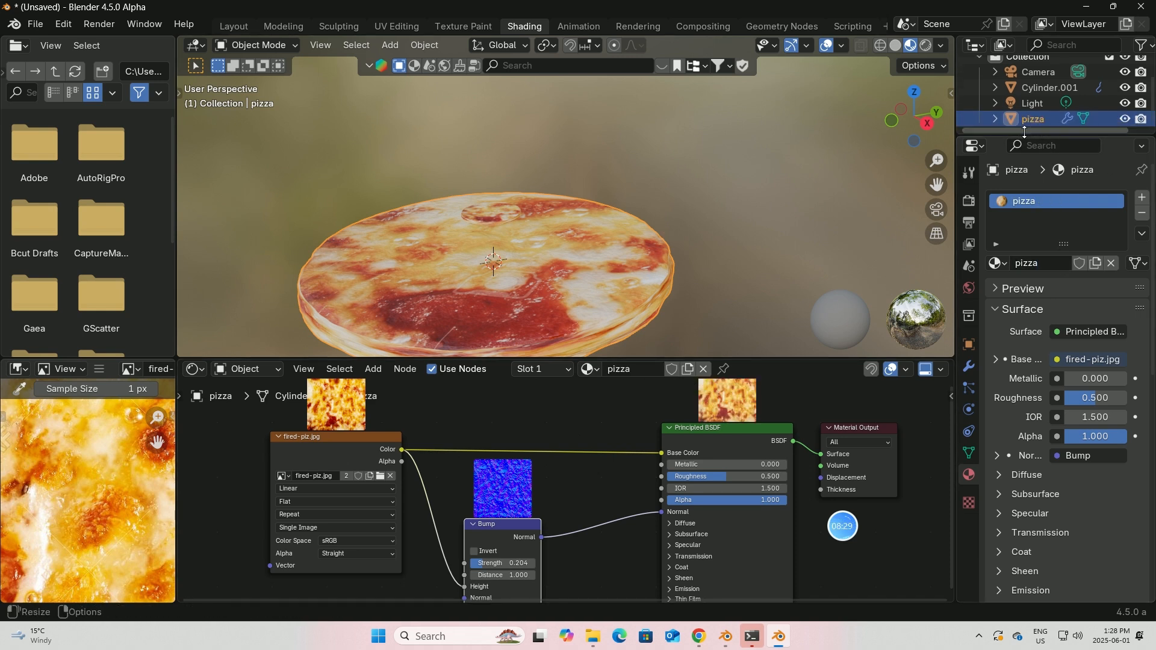
left_click(234, 28)
left_click(474, 263)
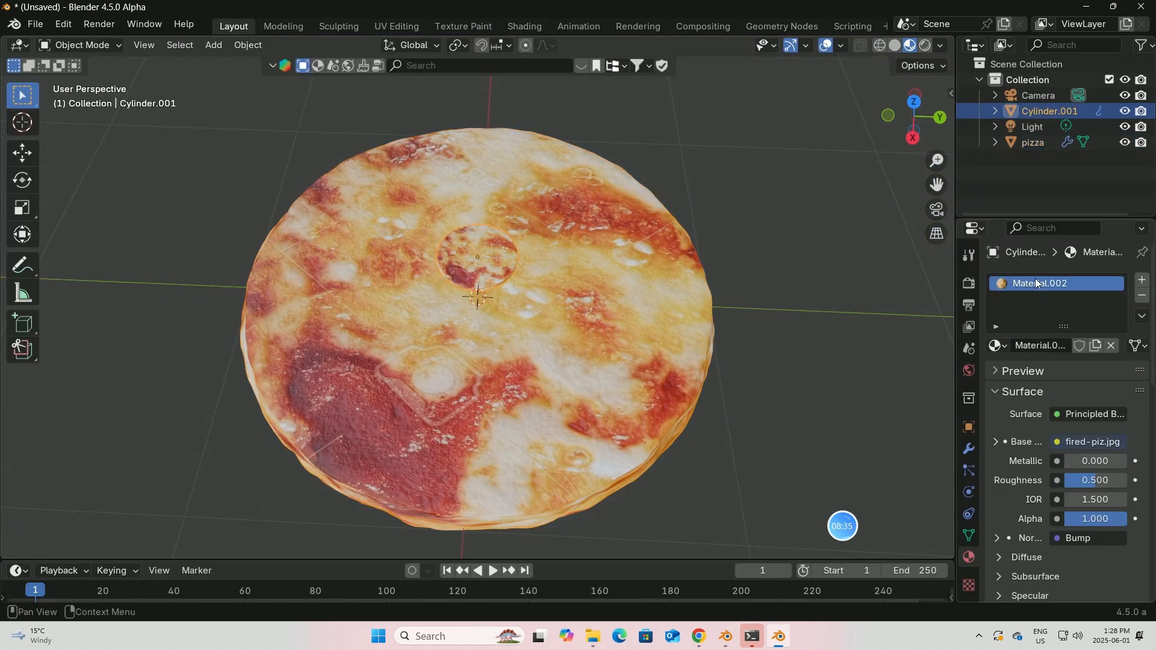
Try the pizza material on the small disc and switch it back to Material.002
left_click(1005, 346)
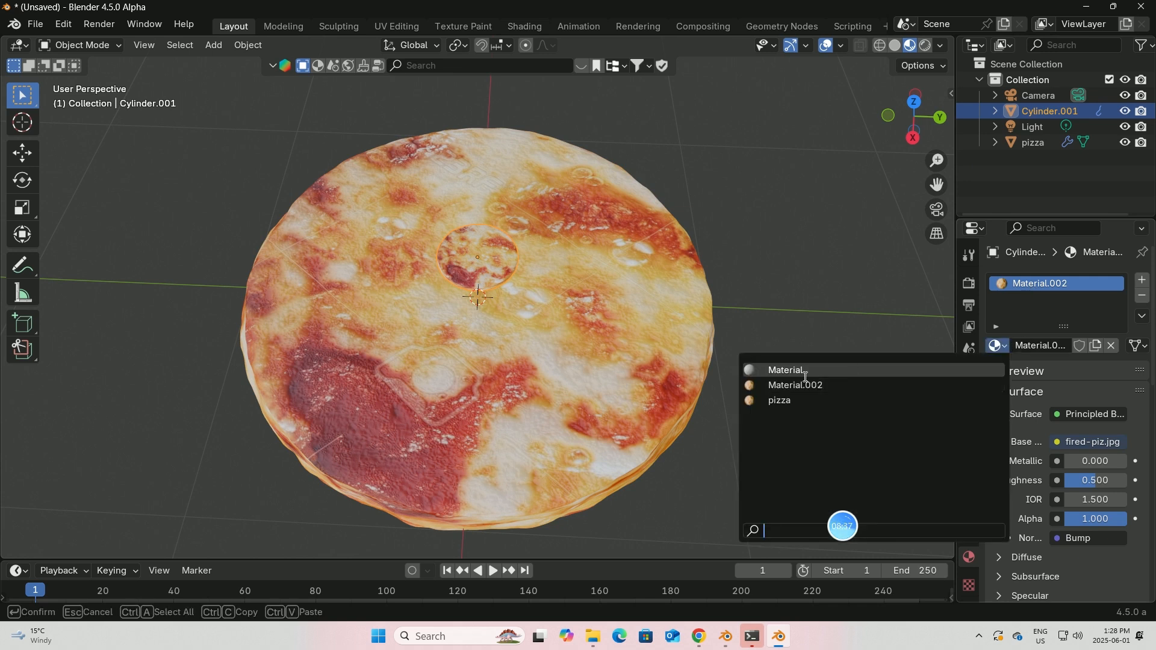
left_click(776, 401)
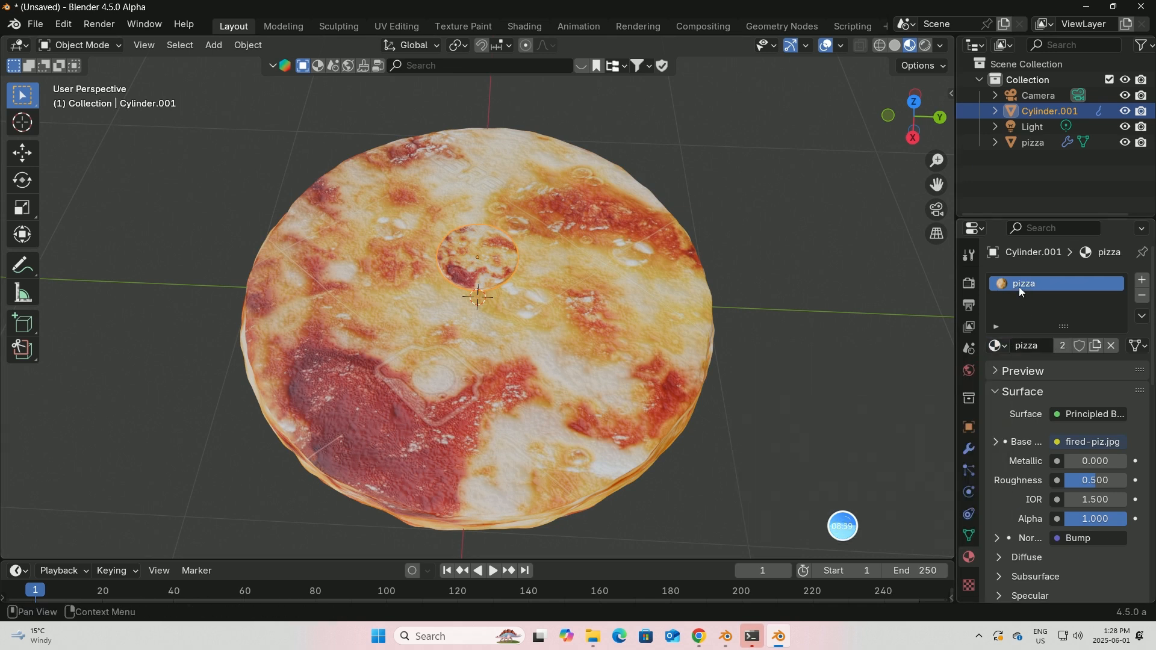
left_click(1000, 346)
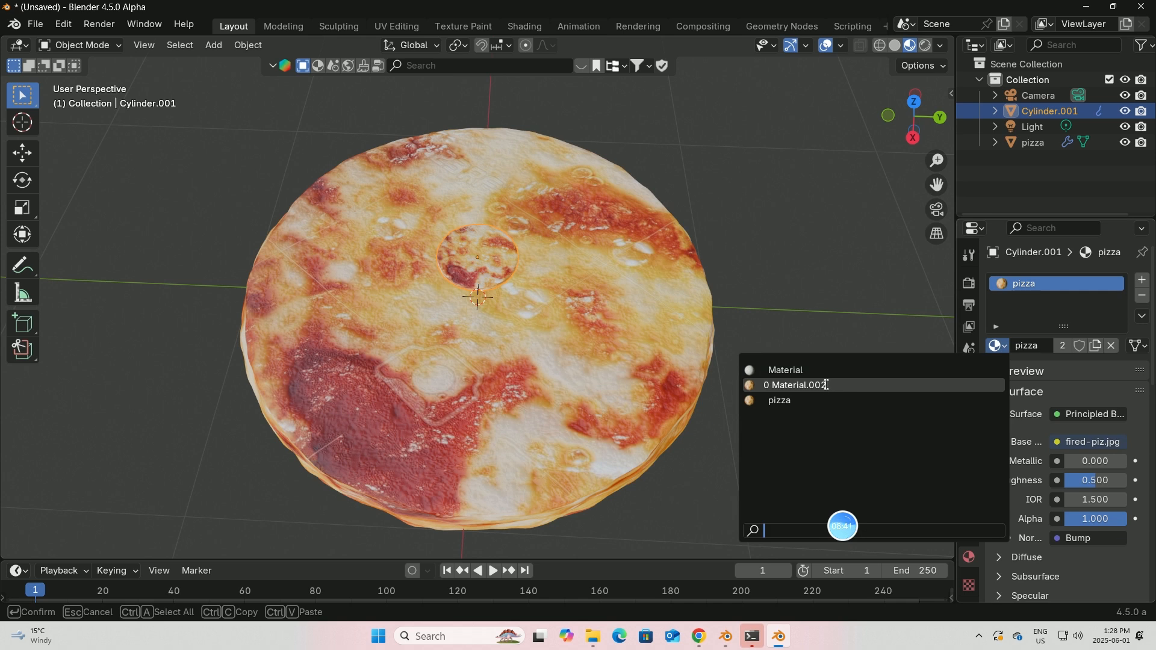
left_click(826, 384)
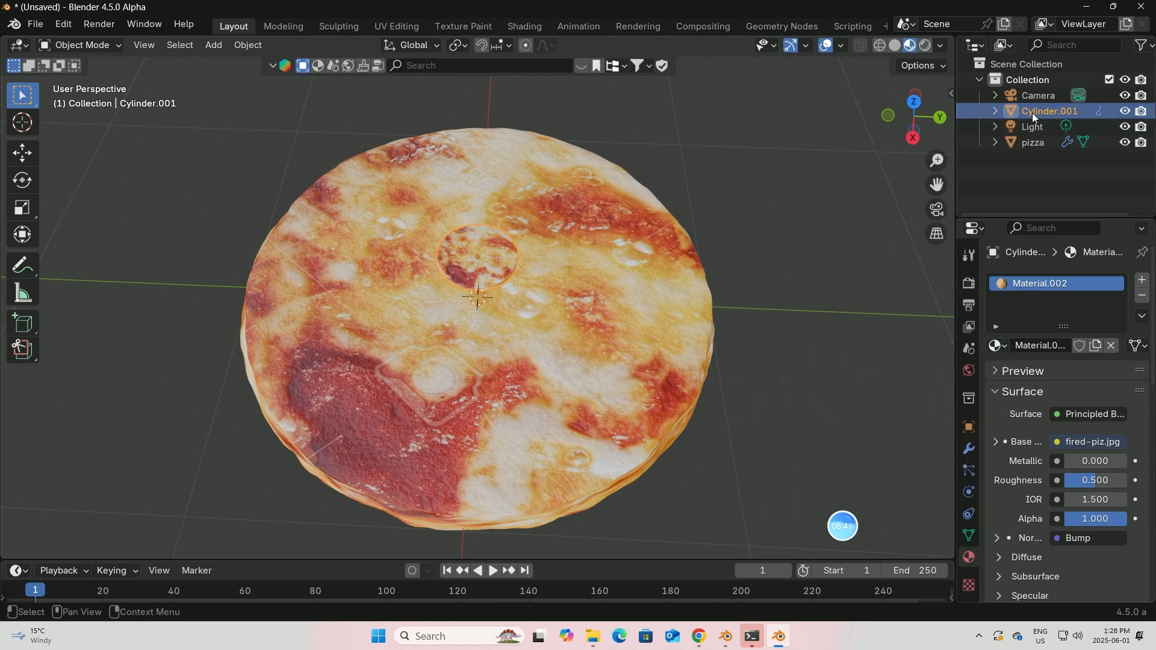
Compare the material assignments of the pizza base and the small disc, and rename the small disc object as sausages
middle_click_drag(689, 247, 650, 273)
left_click(649, 275)
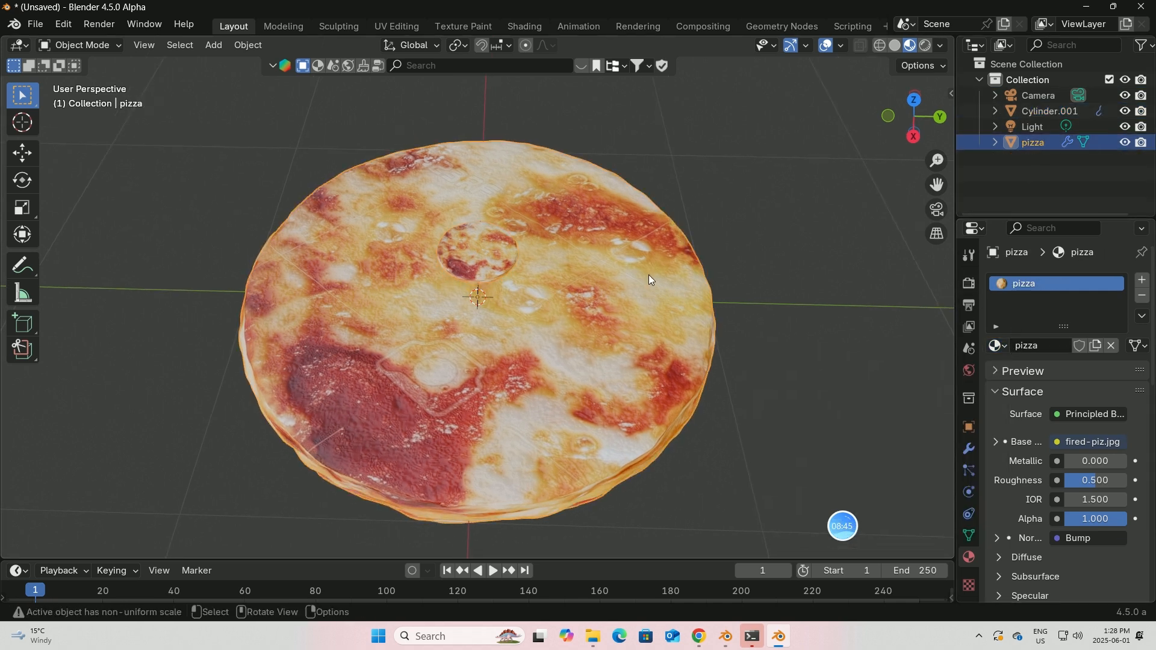
left_click(1040, 114)
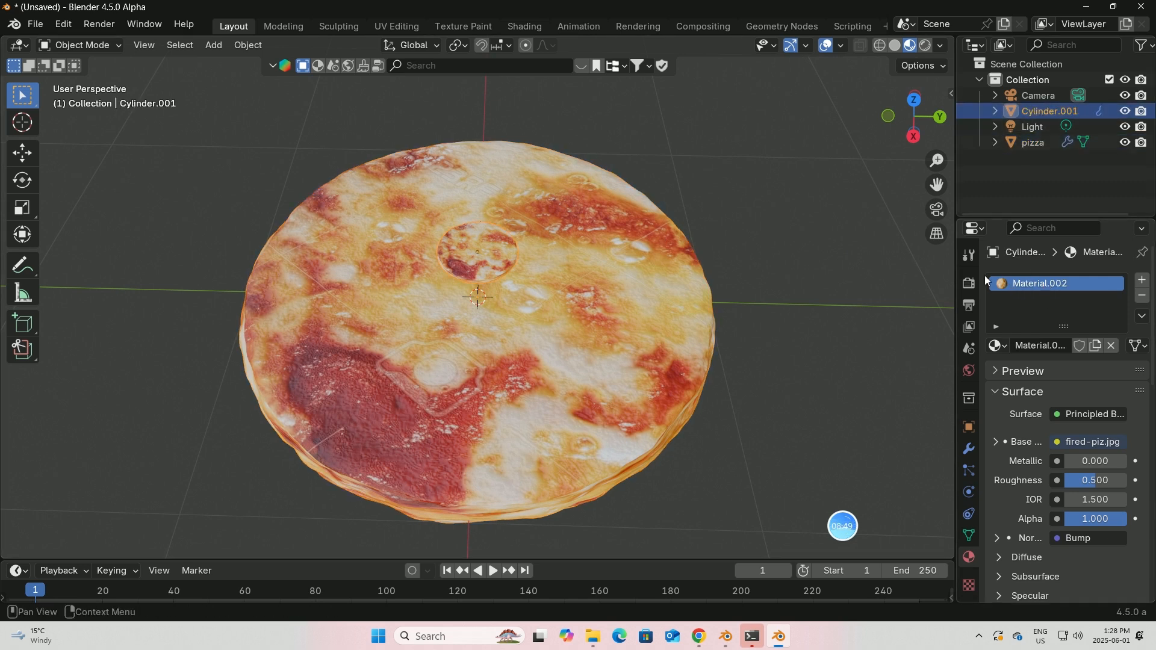
double_click(1077, 112)
key("BackSpace")
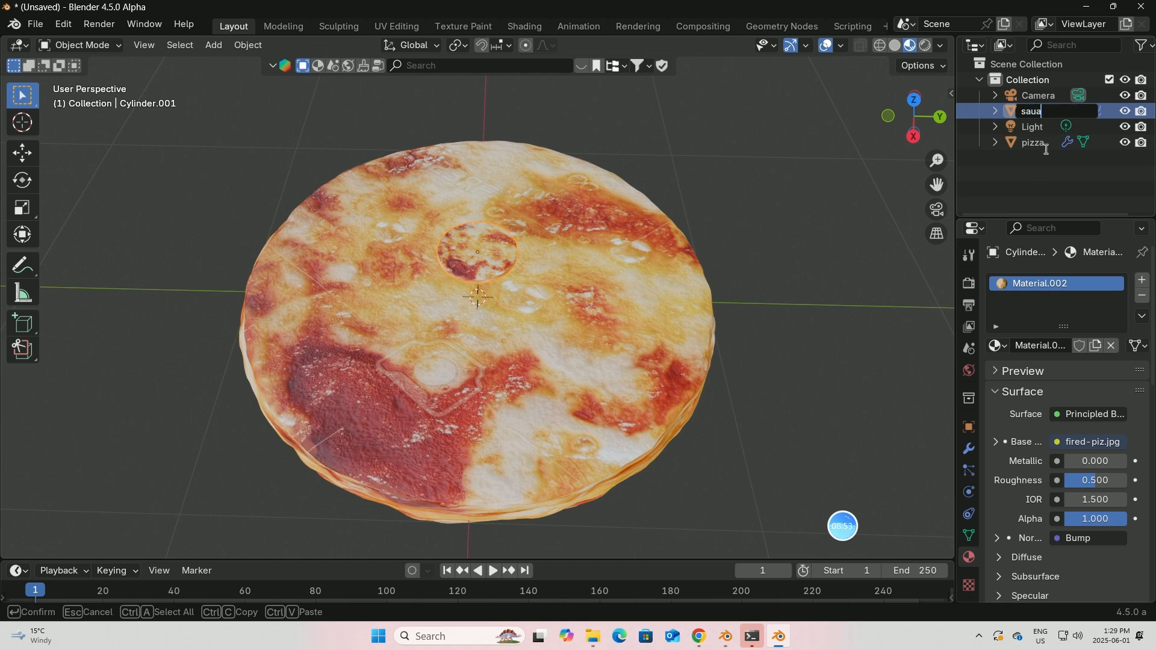
type("sausages")
key("Return")
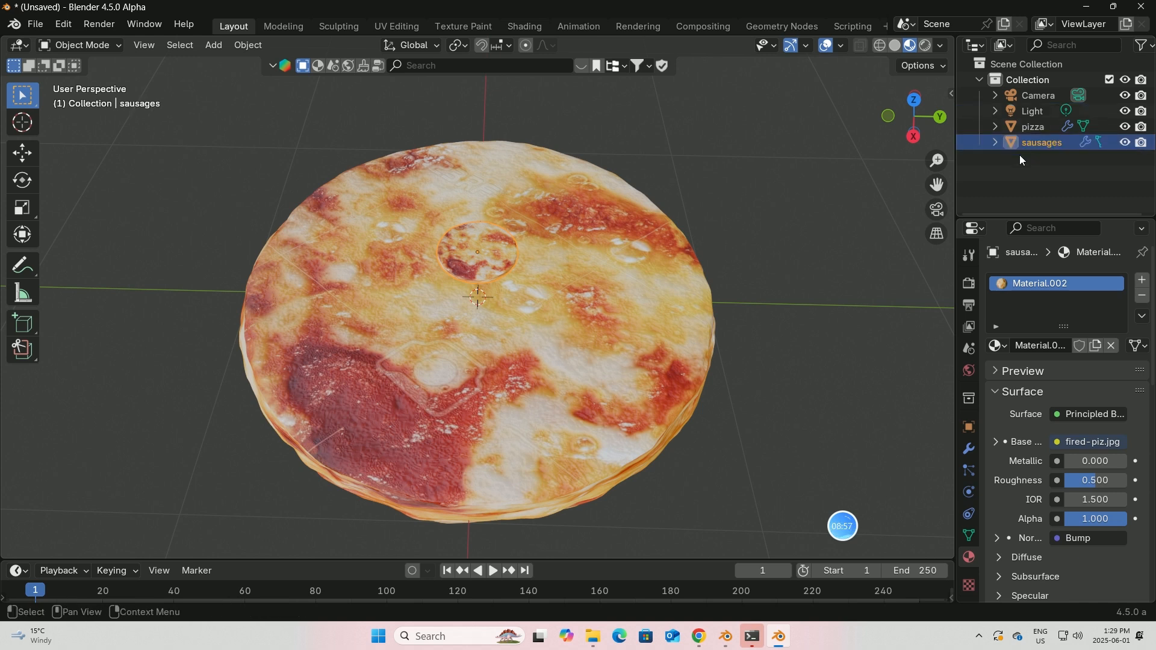
Rename the small disc's material as sausages
left_click(1054, 345)
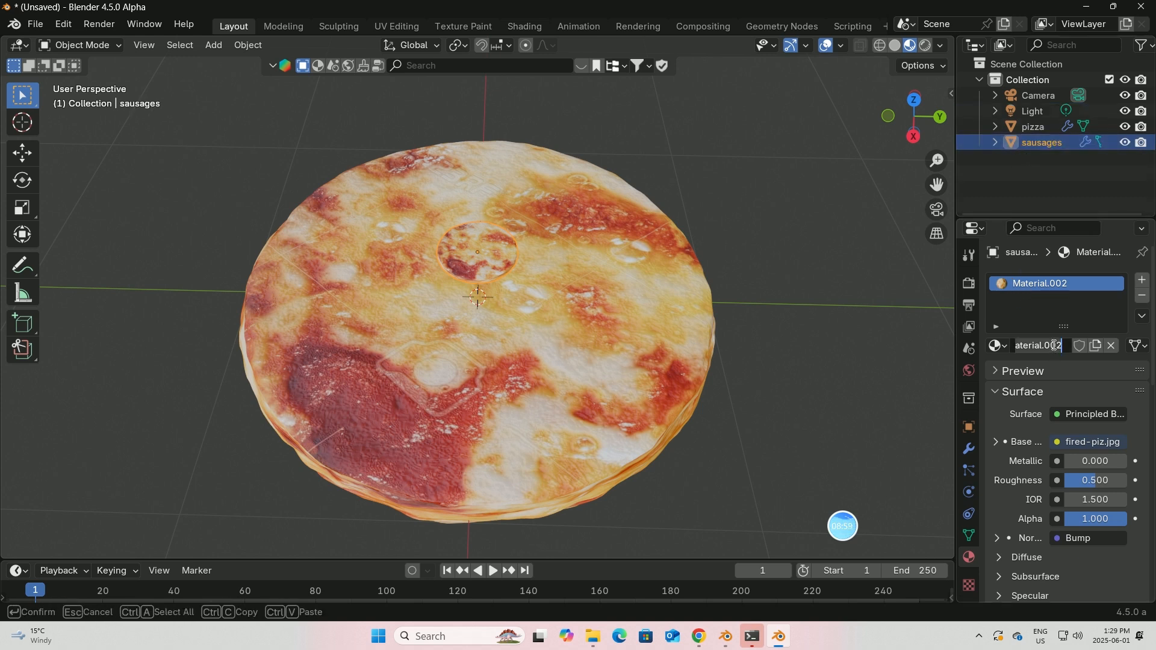
key("BackSpace")
type("sau")
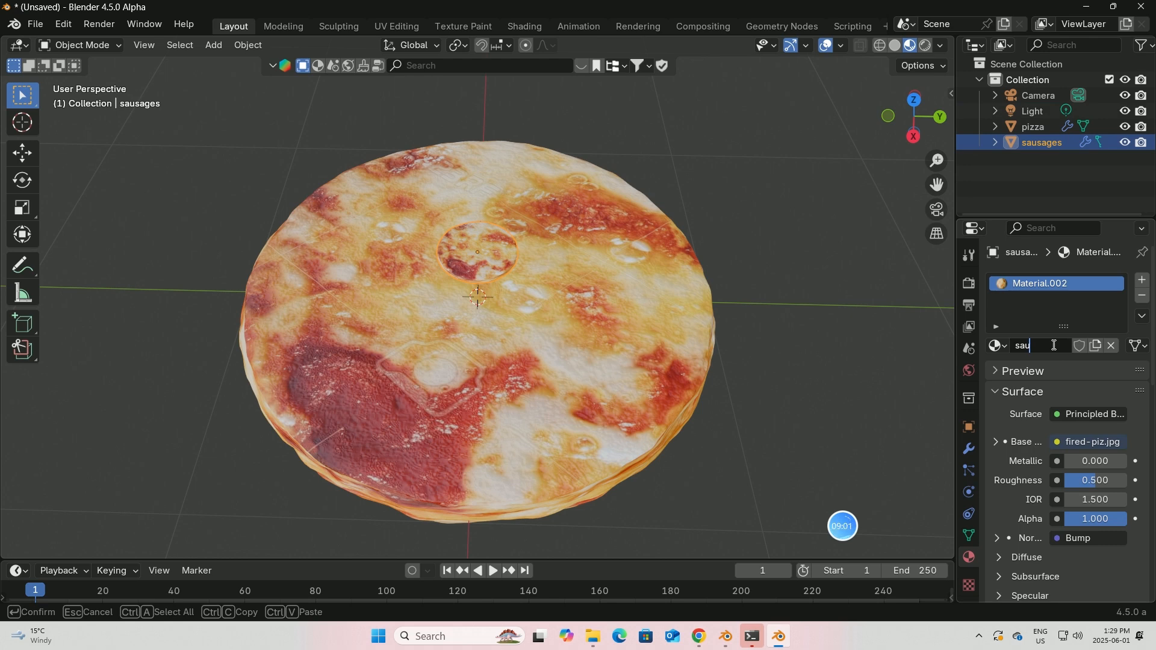
type("sage")
type("s")
key("Return")
Replace the image texture in the sausages material with pizza sausage.jpg in the Shading workspace
left_click(530, 32)
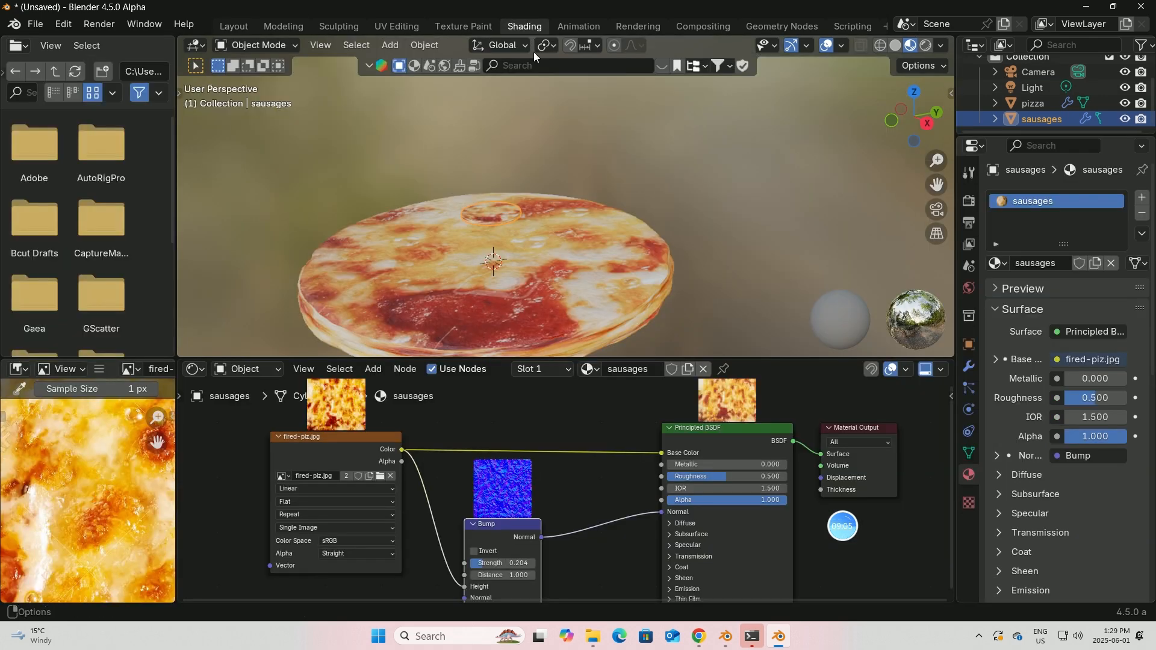
left_click(330, 450)
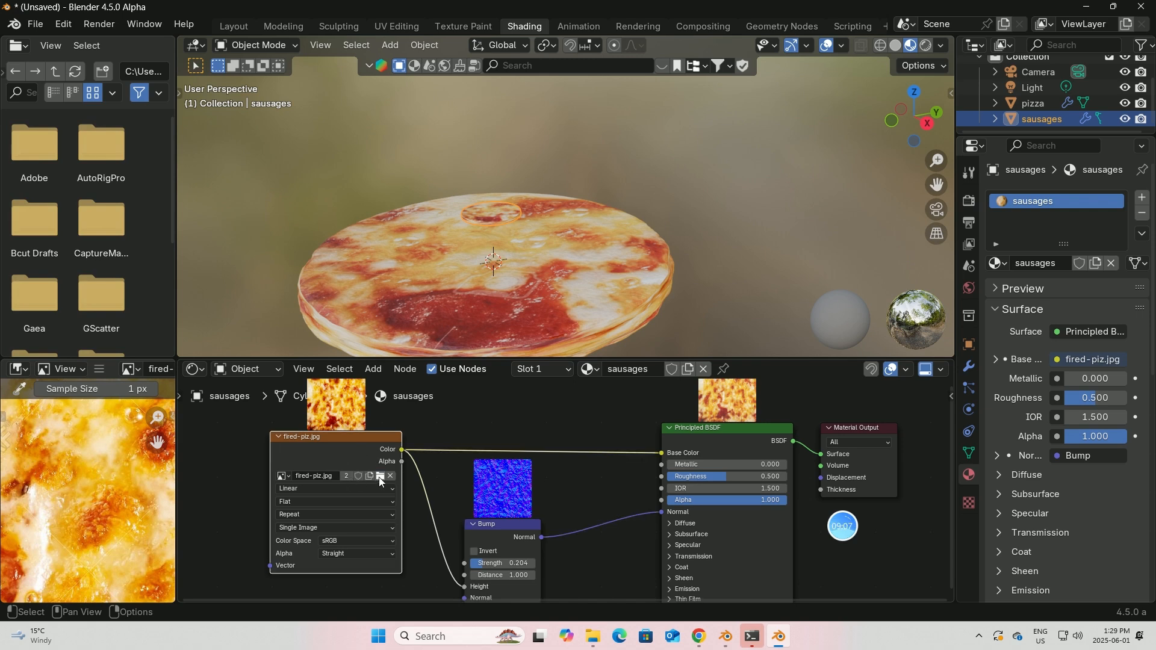
left_click(380, 476)
left_click(777, 188)
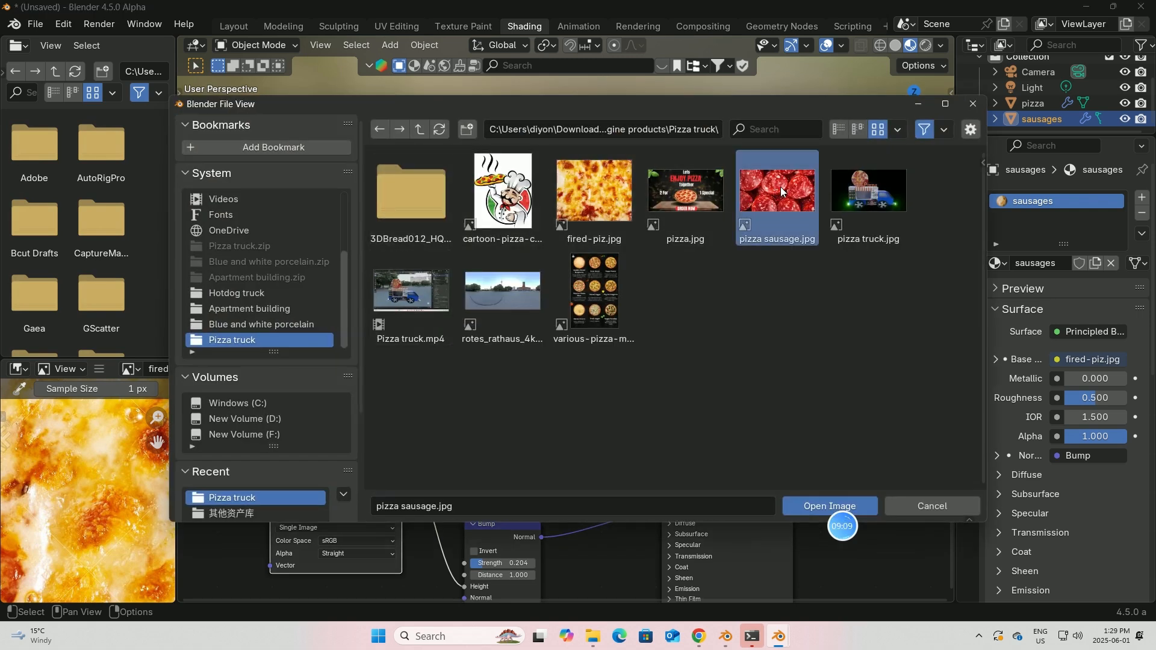
left_click(830, 506)
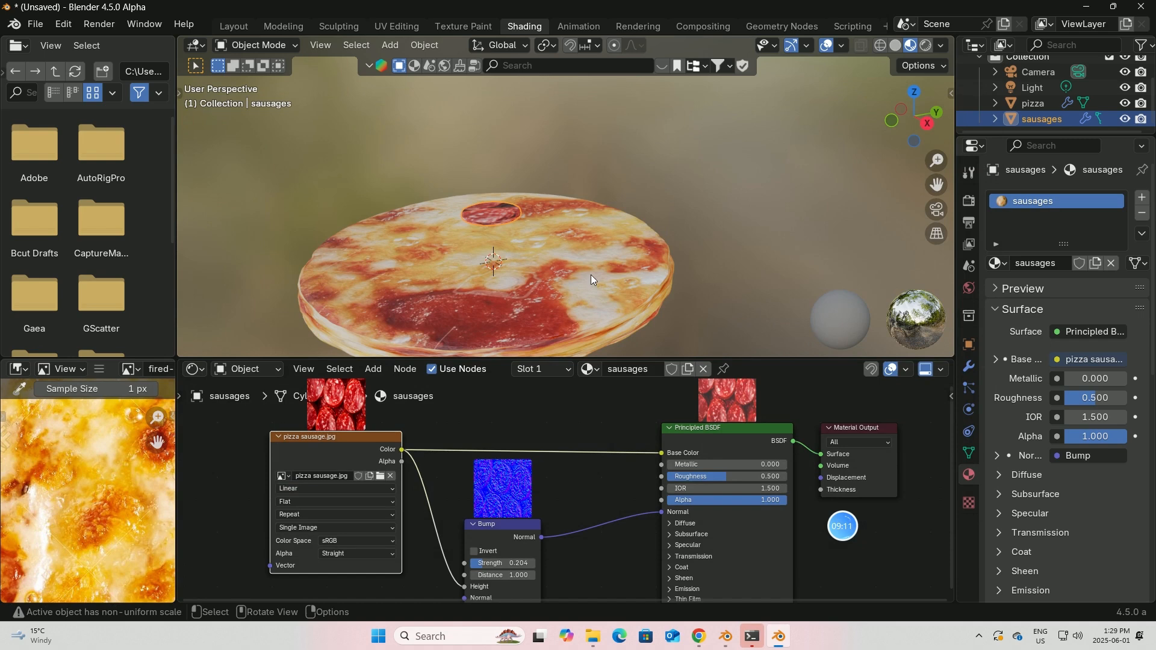
mouse_move(591, 274)
middle_mouse_down()
mouse_move(585, 306)
mouse_move(577, 282)
middle_mouse_up()
scroll(576, 277, "up", 3)
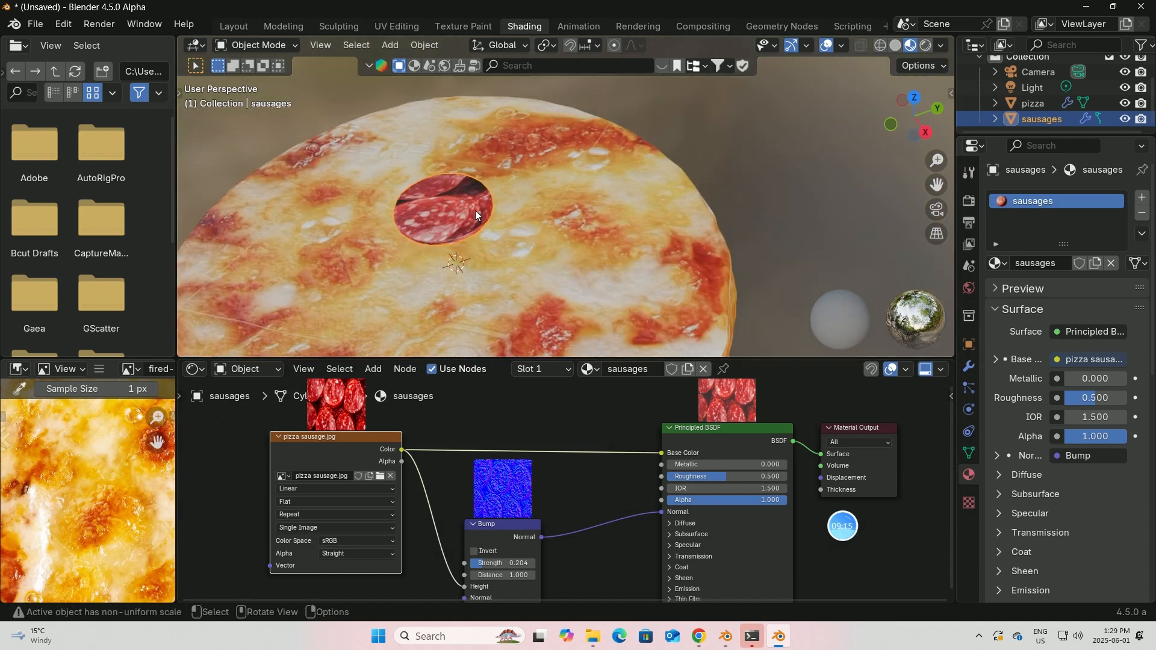
mouse_move(475, 211)
middle_mouse_down()
mouse_move(486, 190)
mouse_move(457, 218)
middle_mouse_up()
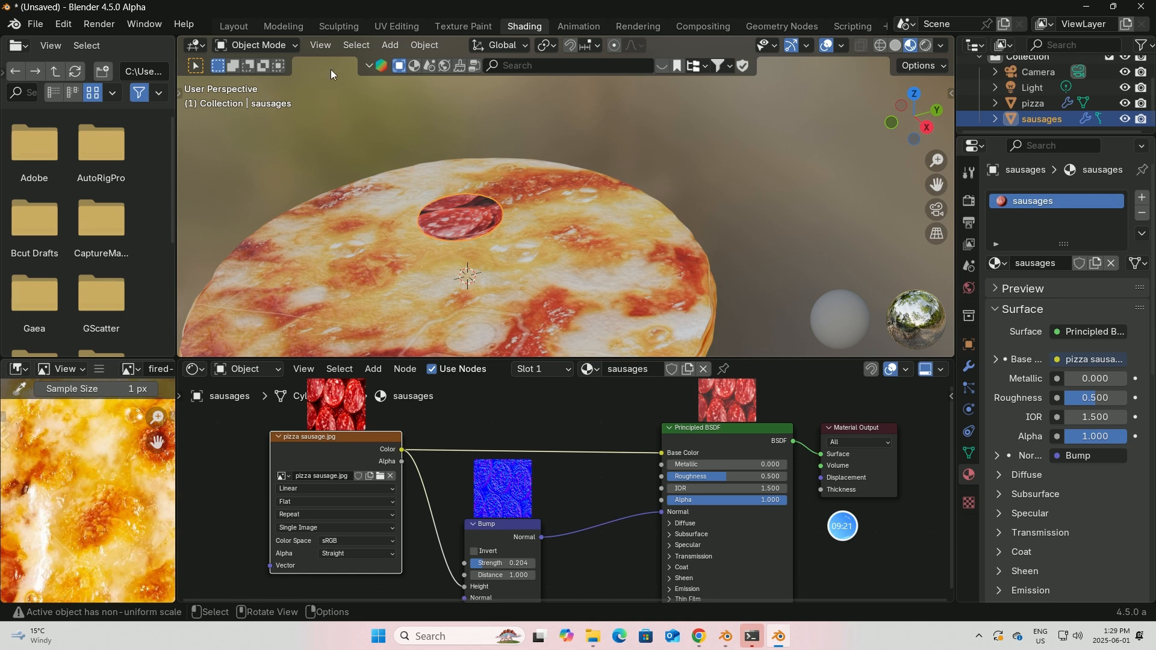
Select all of the sausage disc's geometry in Edit Mode in the Layout workspace and switch to the UV Editing workspace
left_click(240, 26)
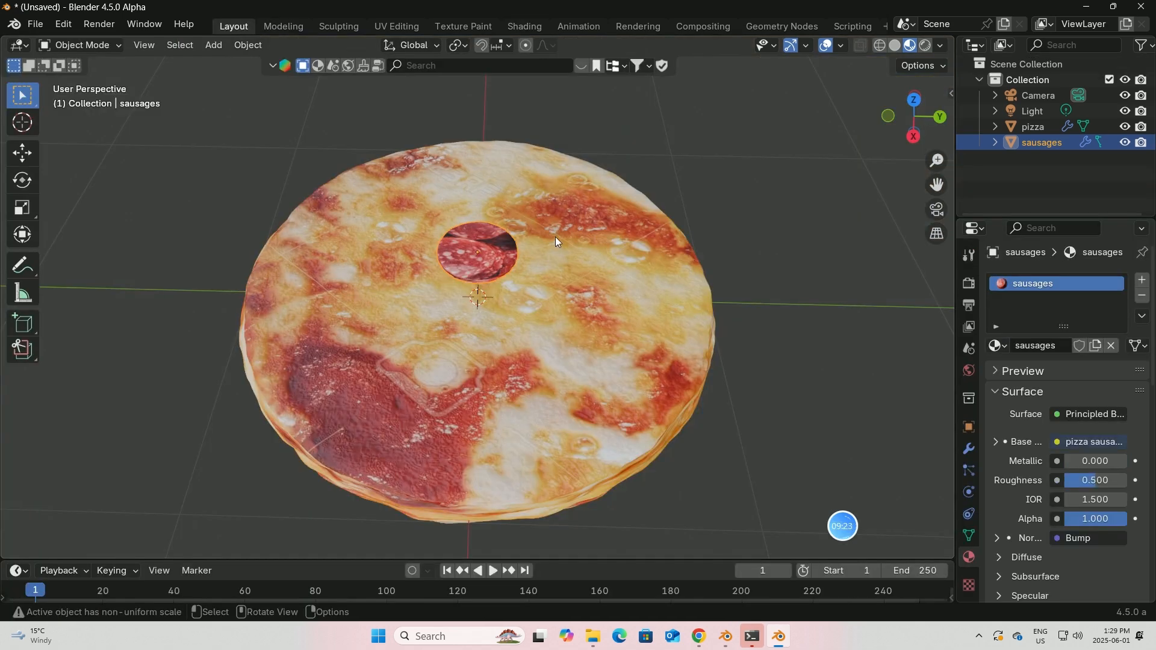
key("KP_7")
scroll(572, 260, "up", 2)
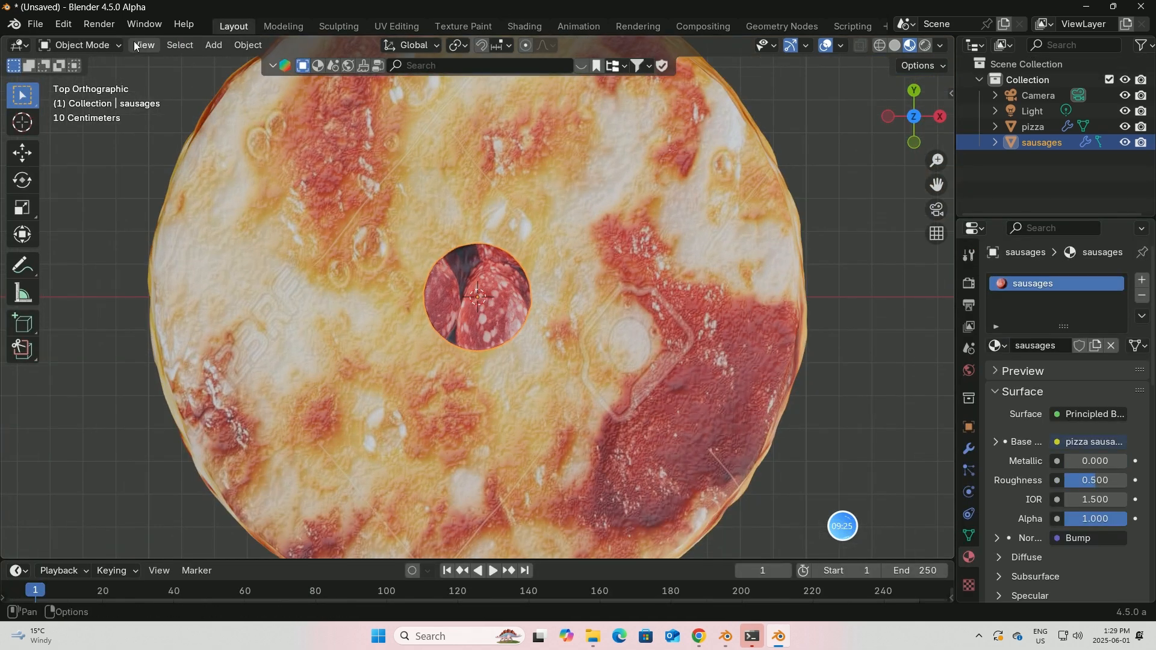
left_click(80, 45)
key("Tab")
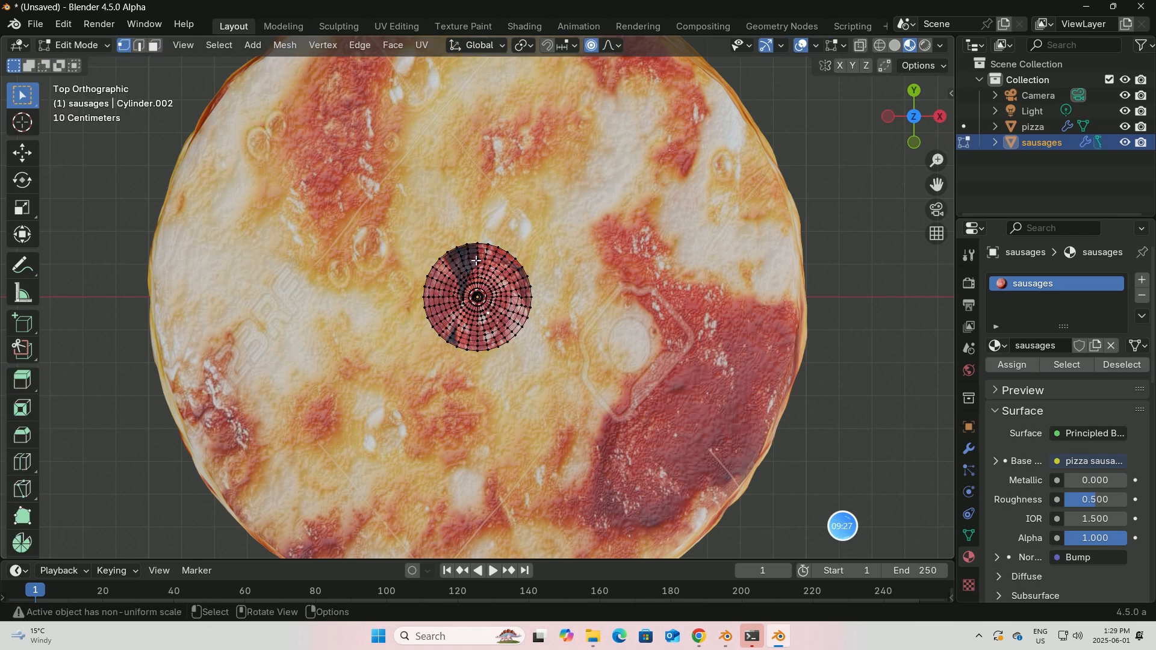
key("a")
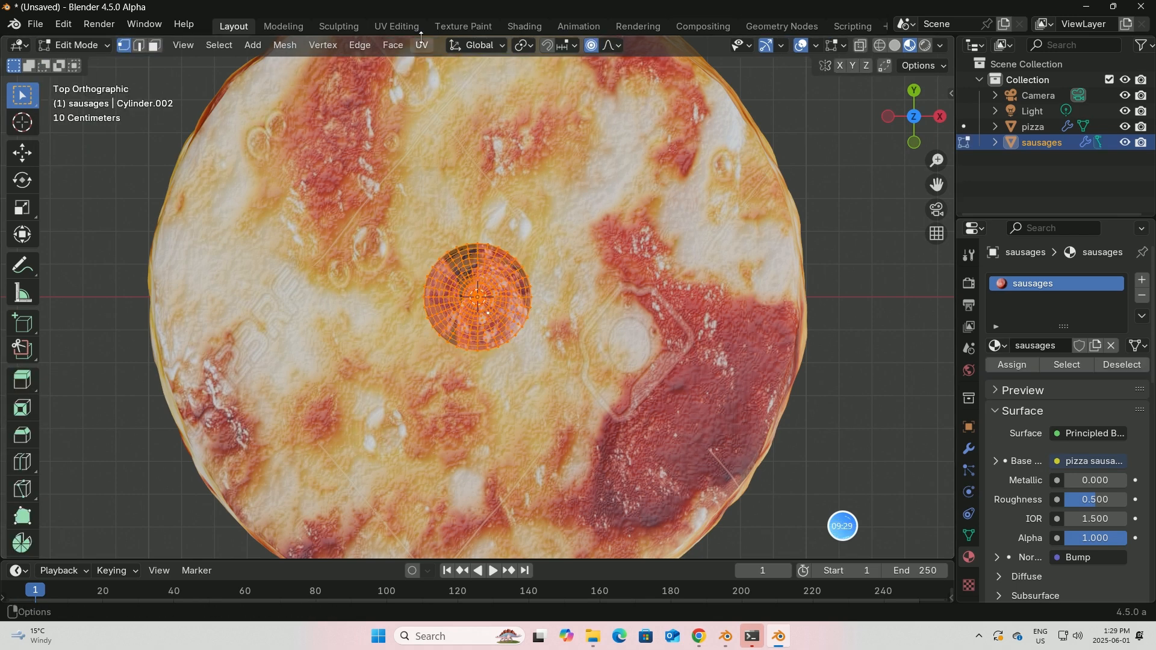
left_click(389, 27)
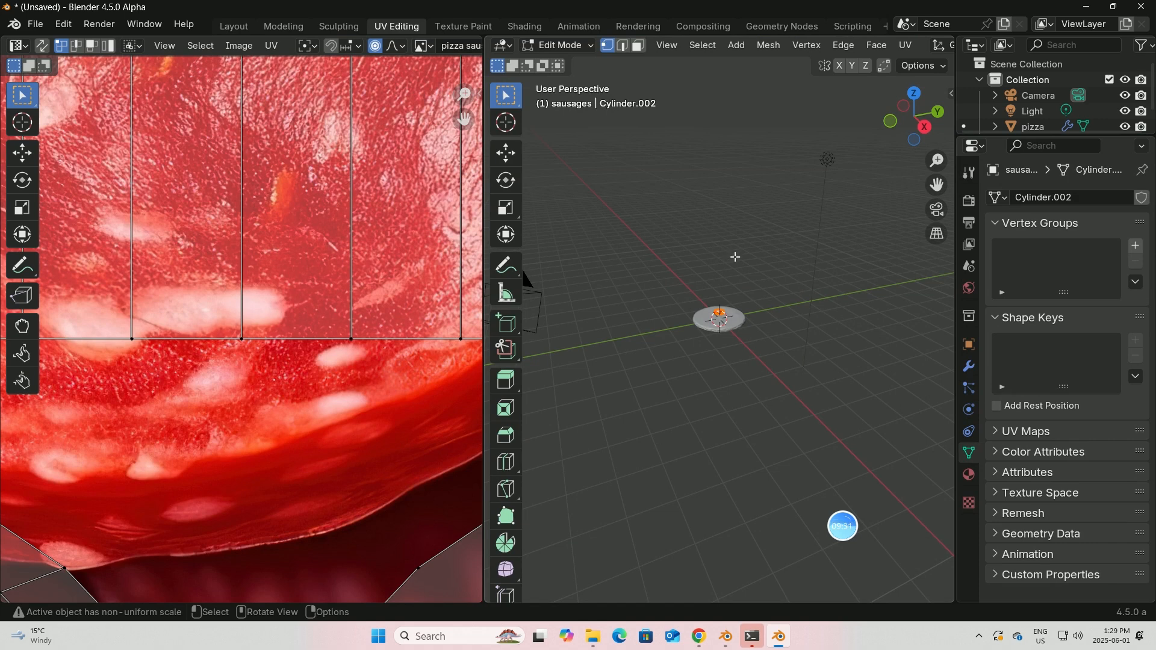
Unwrap the sausage disc with Project from View, using the top orthographic view
key("KP_7")
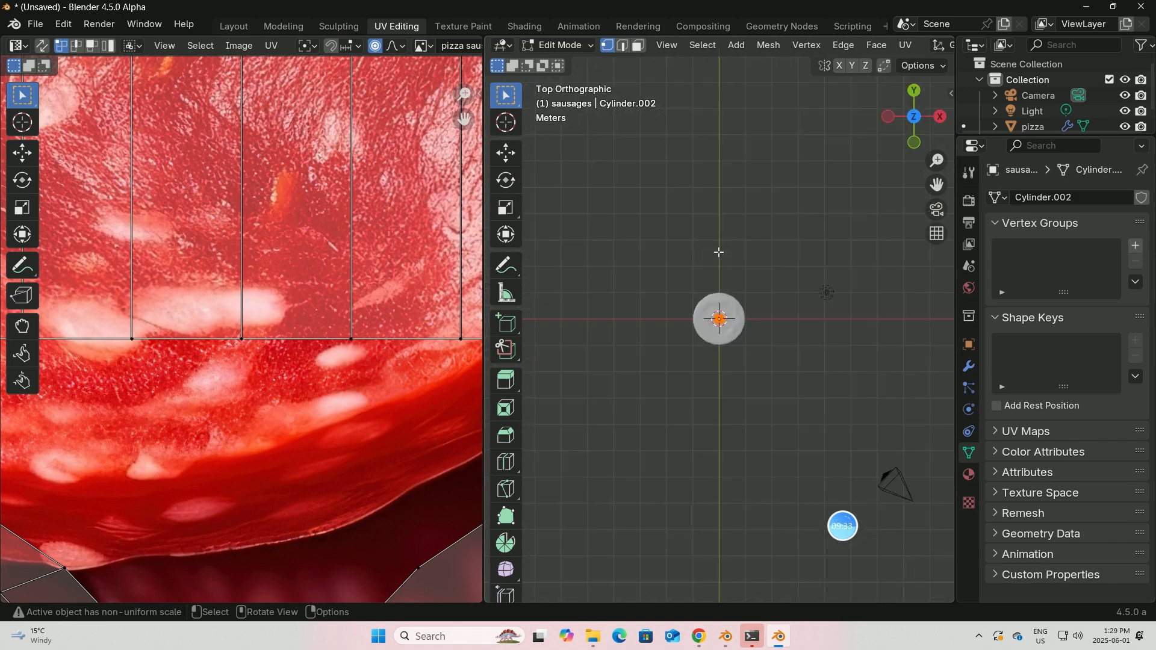
scroll(746, 257, "up", 8)
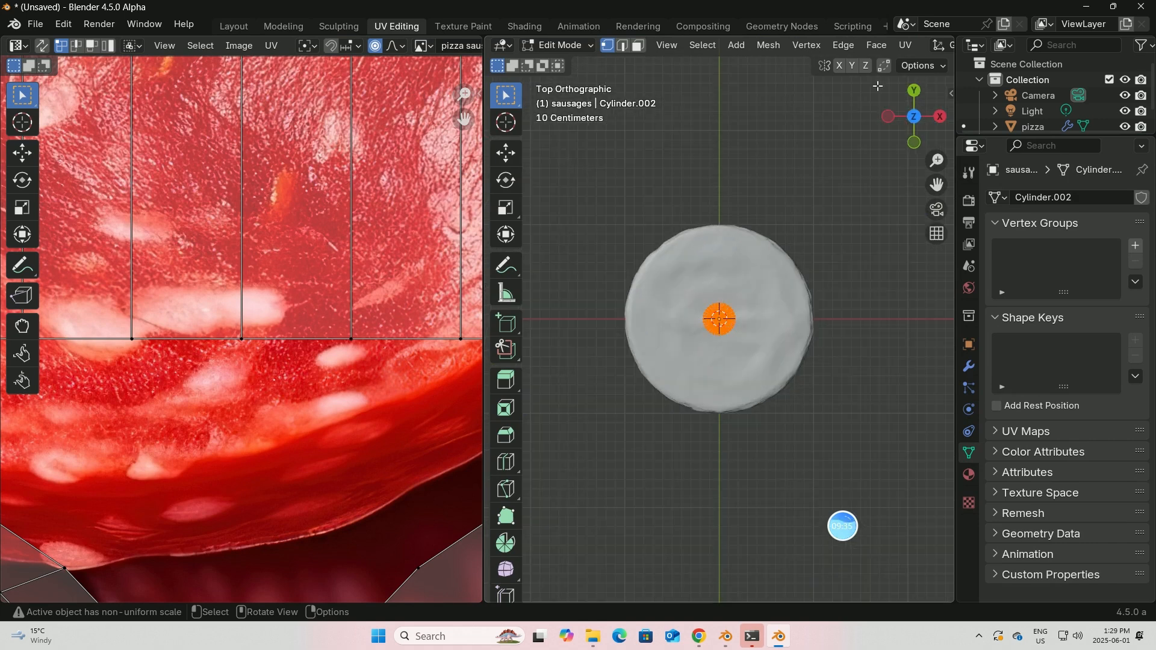
left_click(905, 45)
scroll(254, 282, "down", 2)
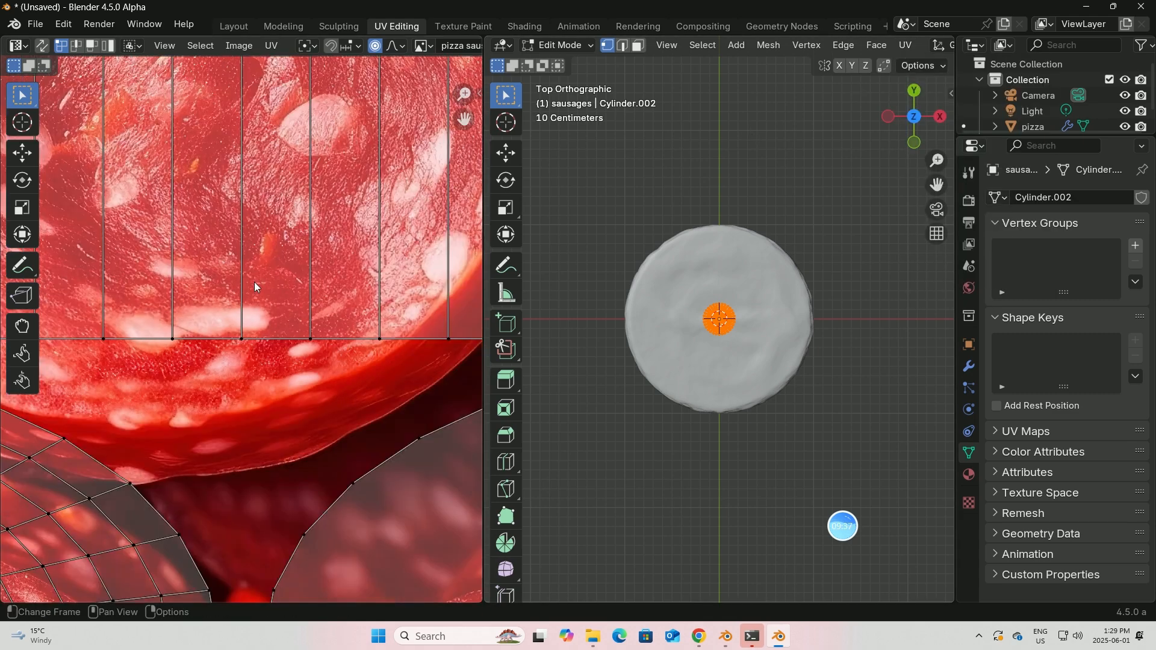
scroll(254, 282, "down", 6)
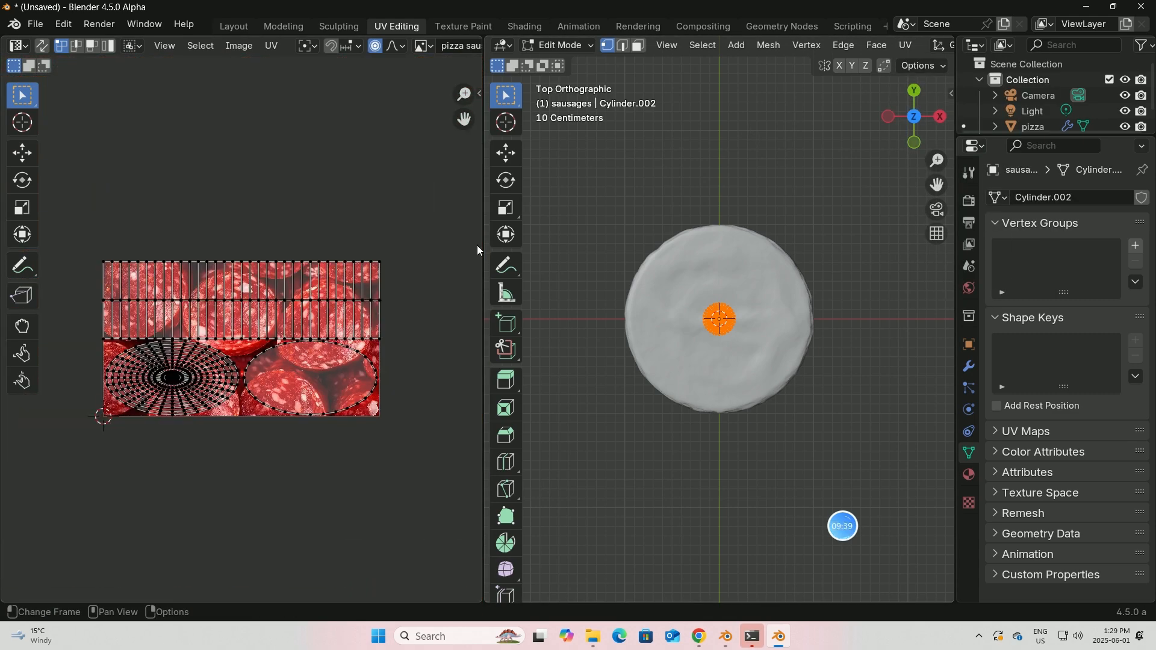
left_click(905, 45)
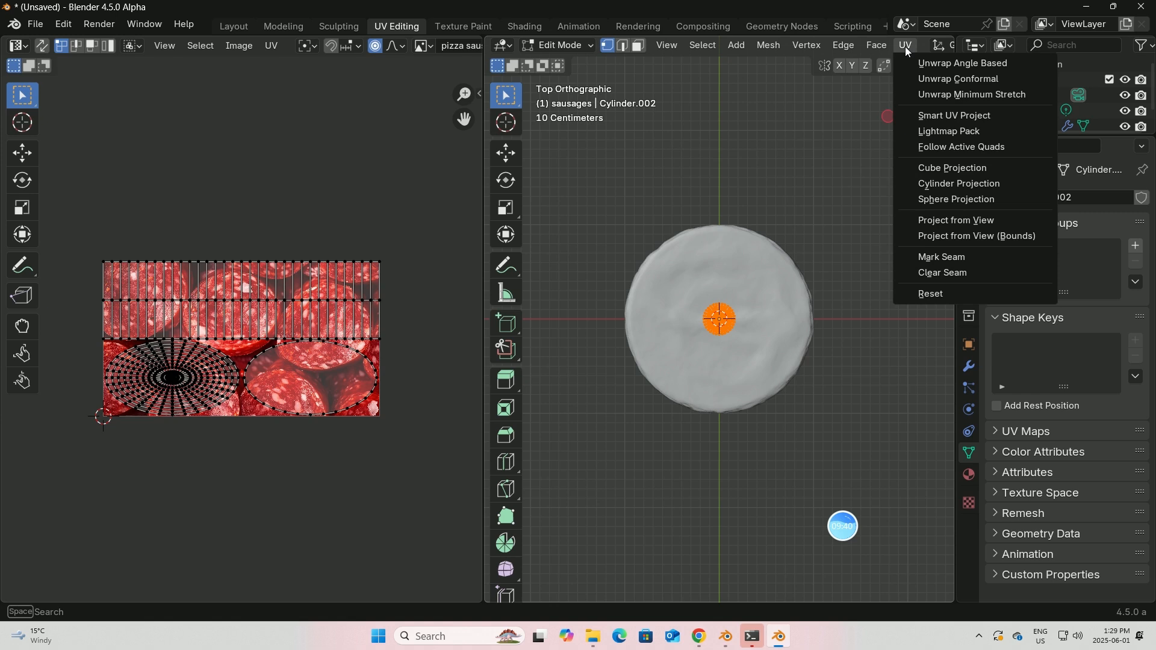
left_click(937, 223)
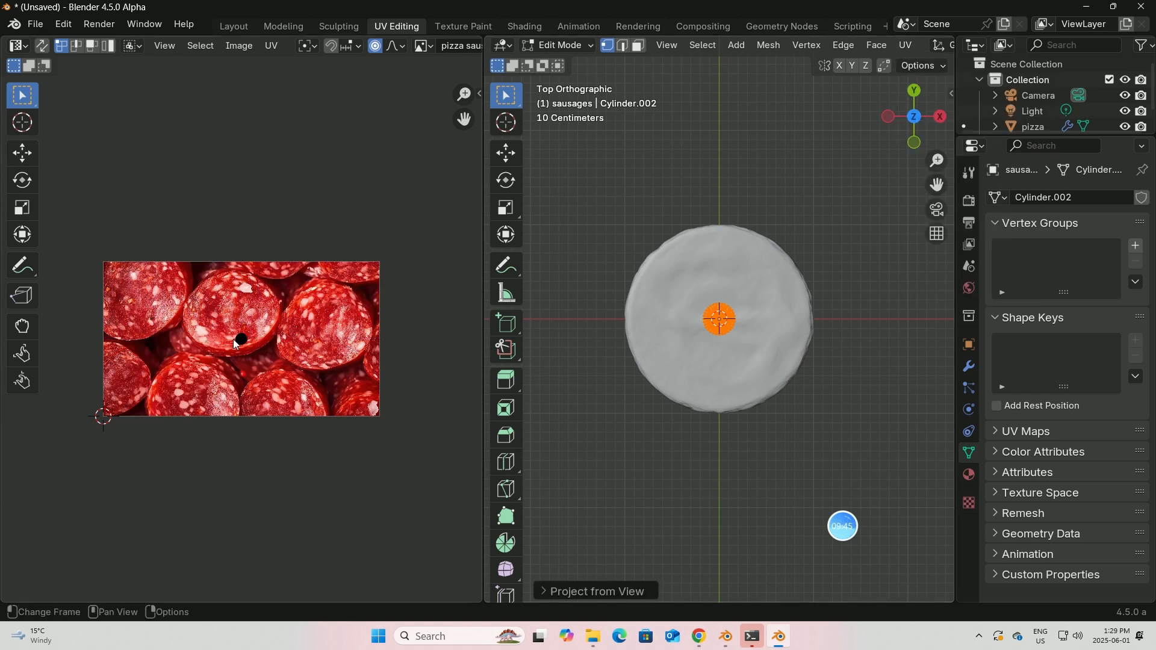
Move the disc's entire UV island onto the upper middle sausage slice in the image and scale it up to fill that slice
key("a")
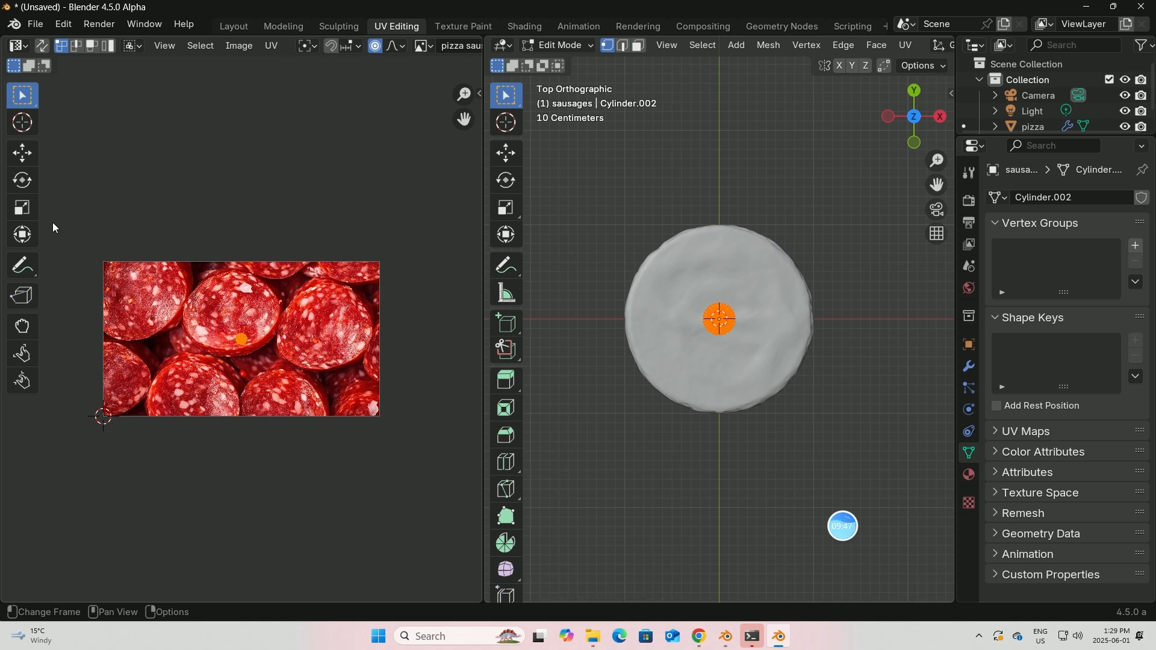
left_click(26, 211)
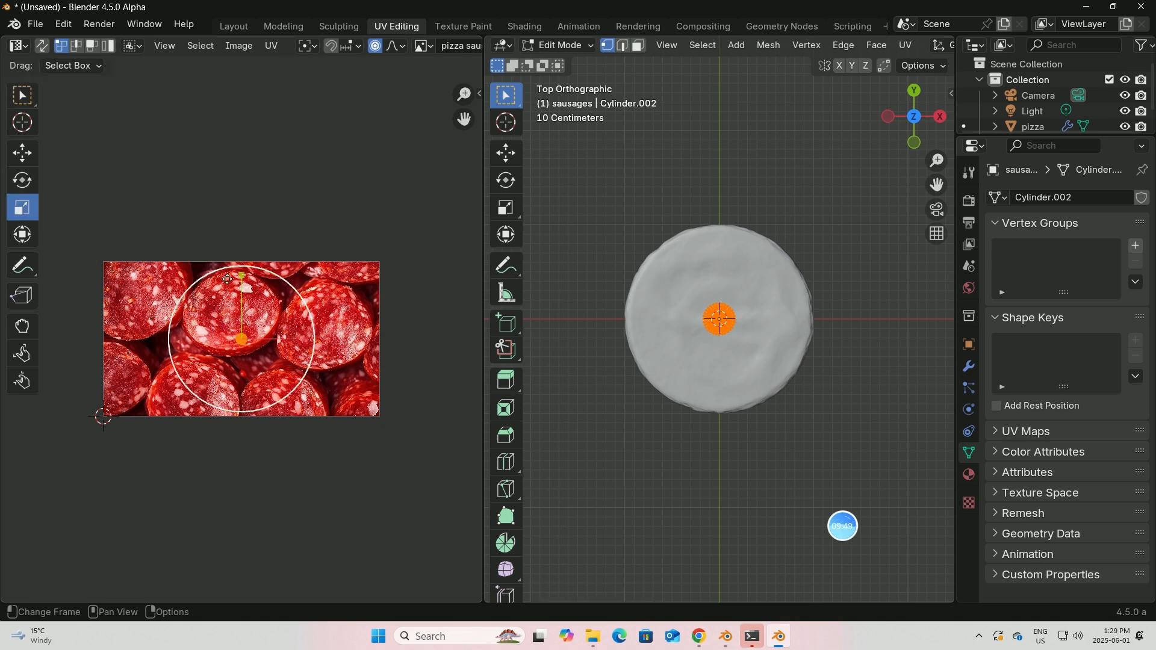
left_click(24, 160)
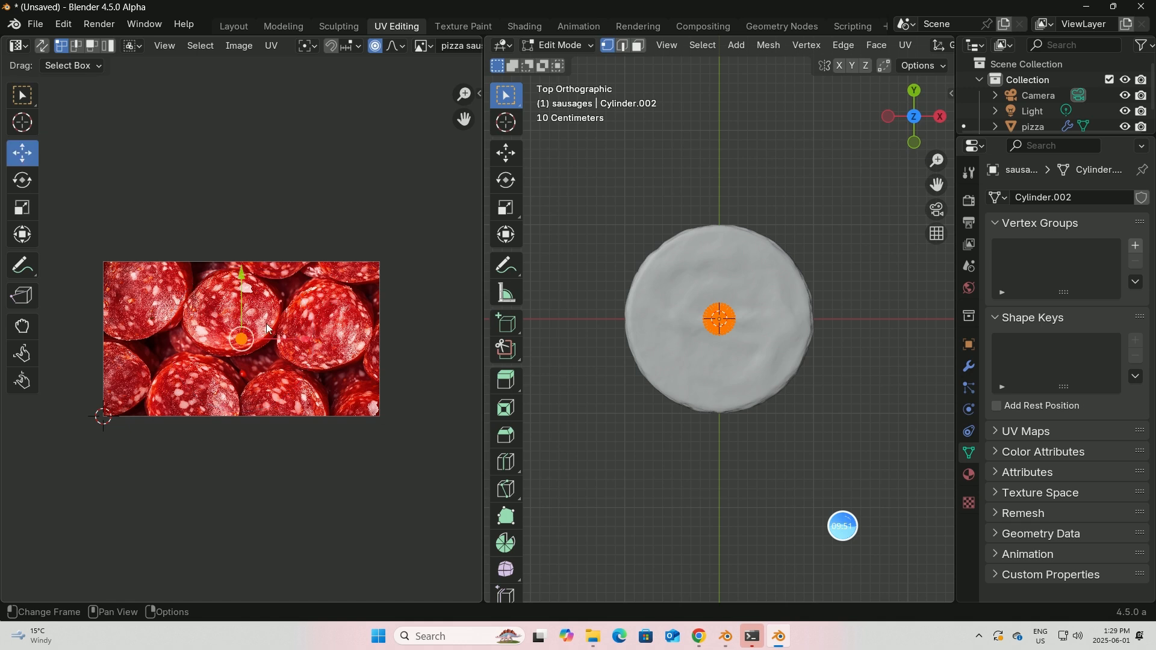
left_click_drag(241, 338, 230, 311)
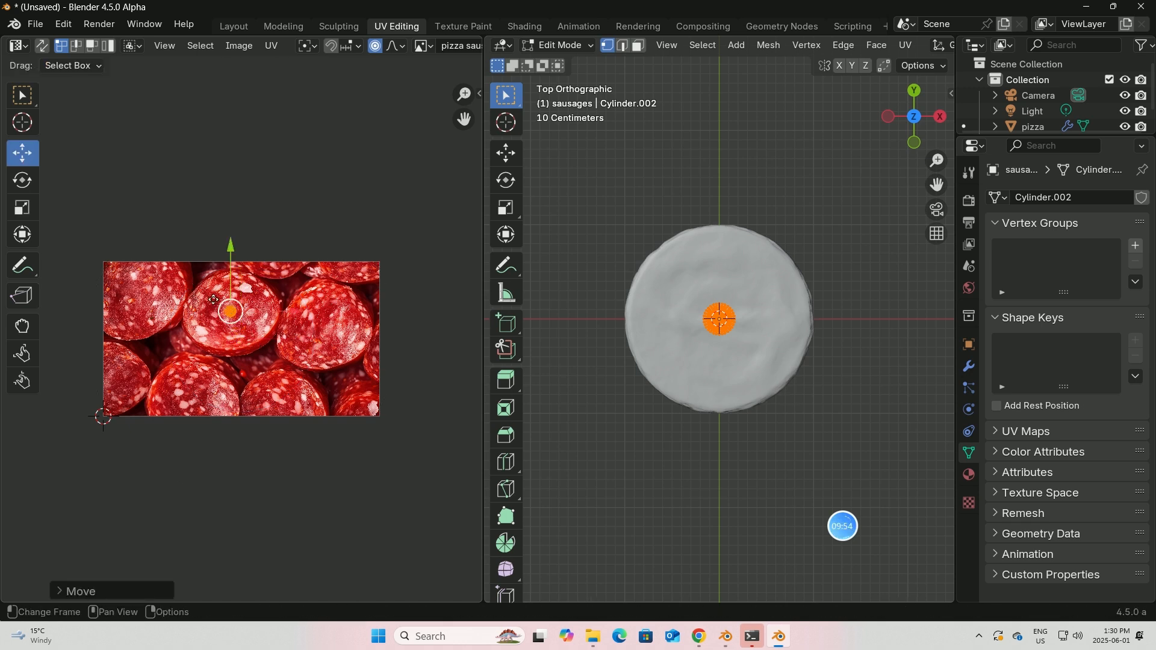
left_click(26, 208)
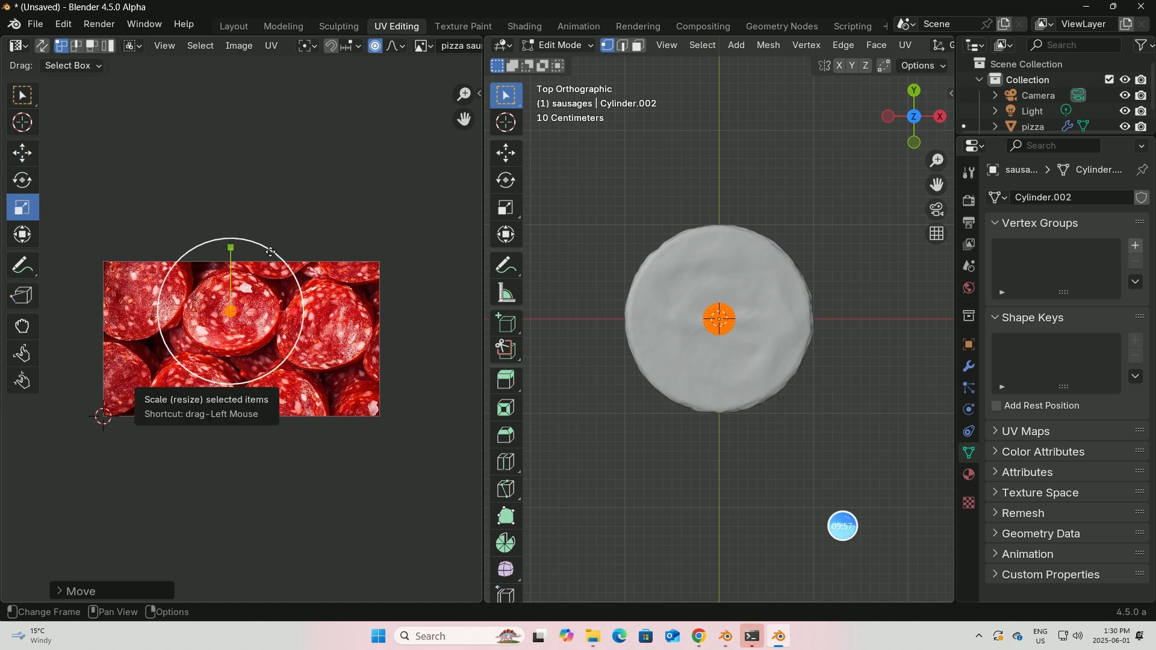
left_click_drag(271, 252, 420, 251)
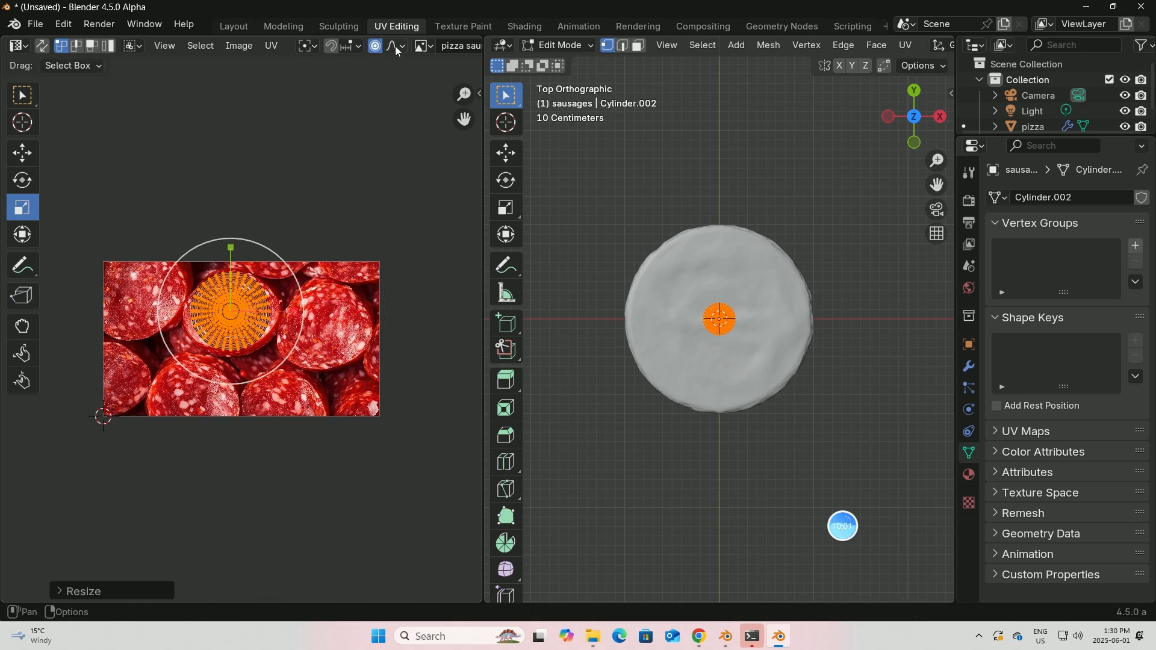
Return to the Layout workspace and lower the sausage disc along Z into the pizza's surface
left_click(233, 26)
middle_click_drag(587, 259, 582, 169)
scroll(573, 197, "down", 3)
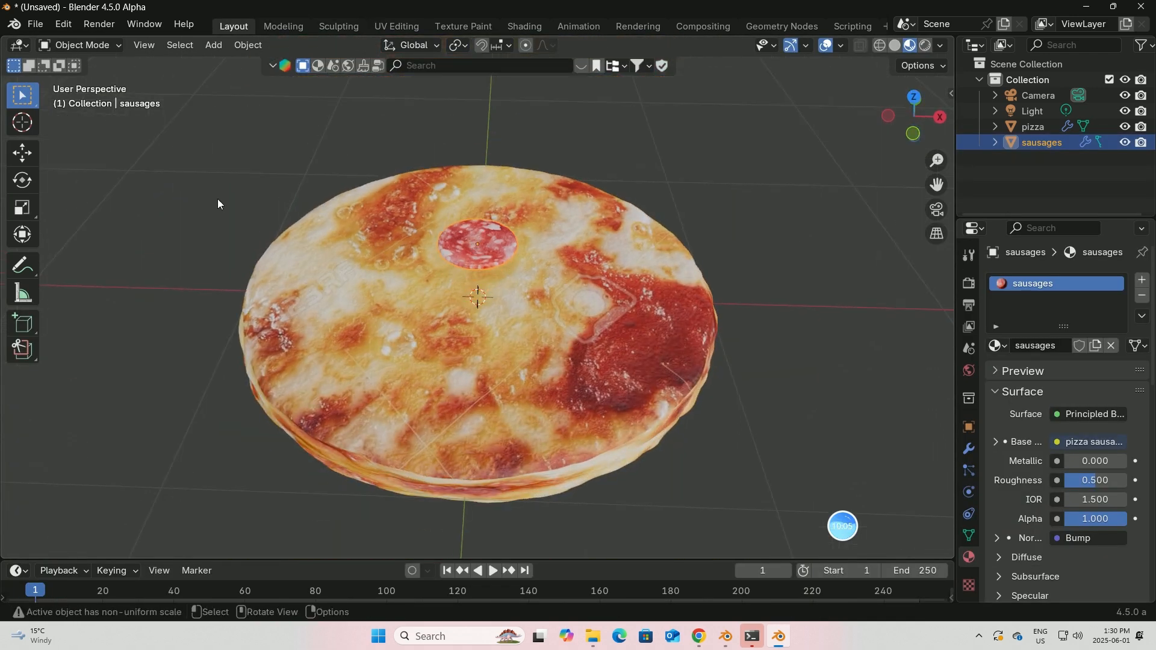
left_click(22, 154)
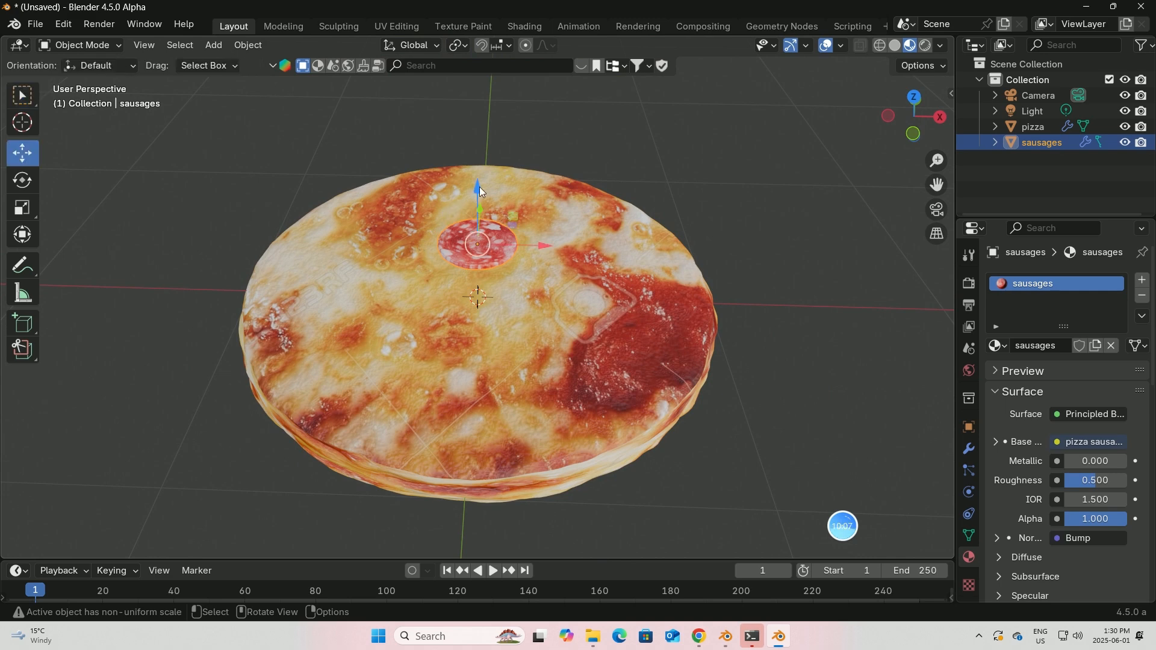
left_click_drag(480, 190, 486, 237)
mouse_move(584, 284)
middle_mouse_down()
mouse_move(573, 309)
mouse_move(574, 293)
middle_mouse_up()
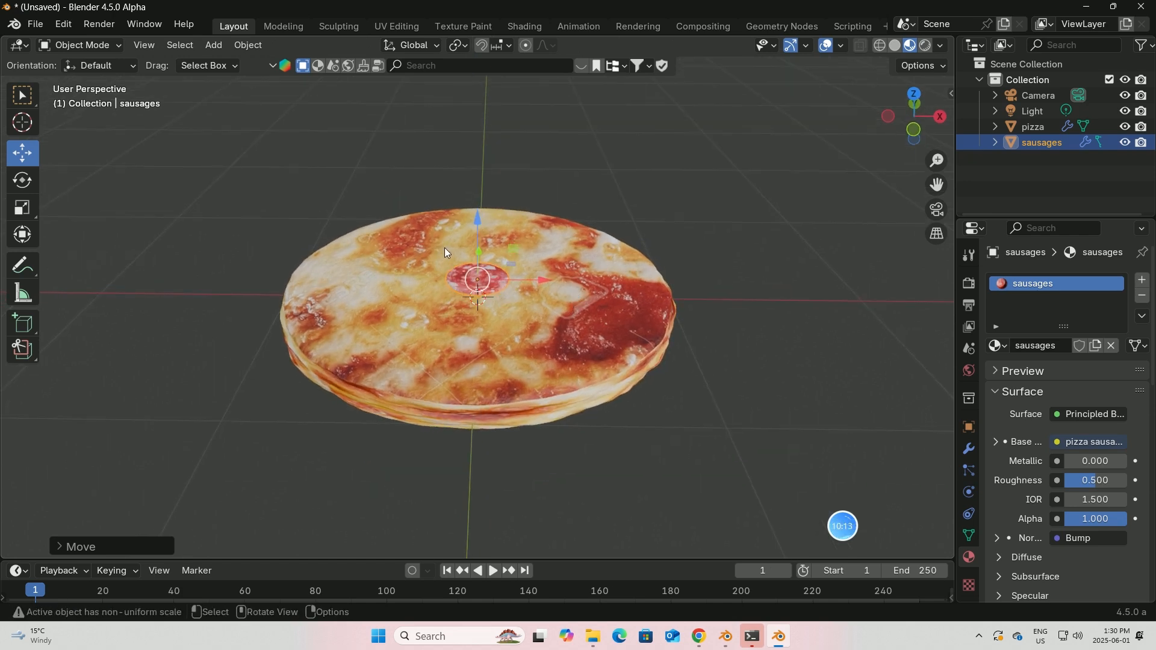
middle_click_drag(470, 286, 469, 370)
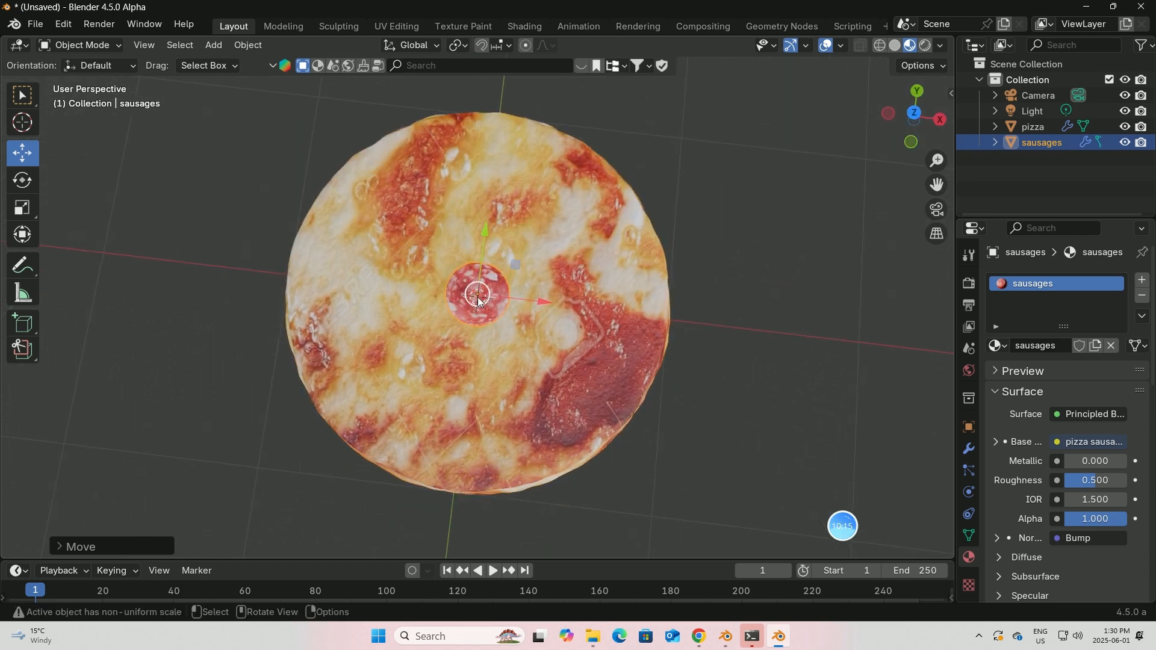
Duplicate the sausage slice five times, spreading the copies from the pizza's right side around its back to the front left
key("shift+d")
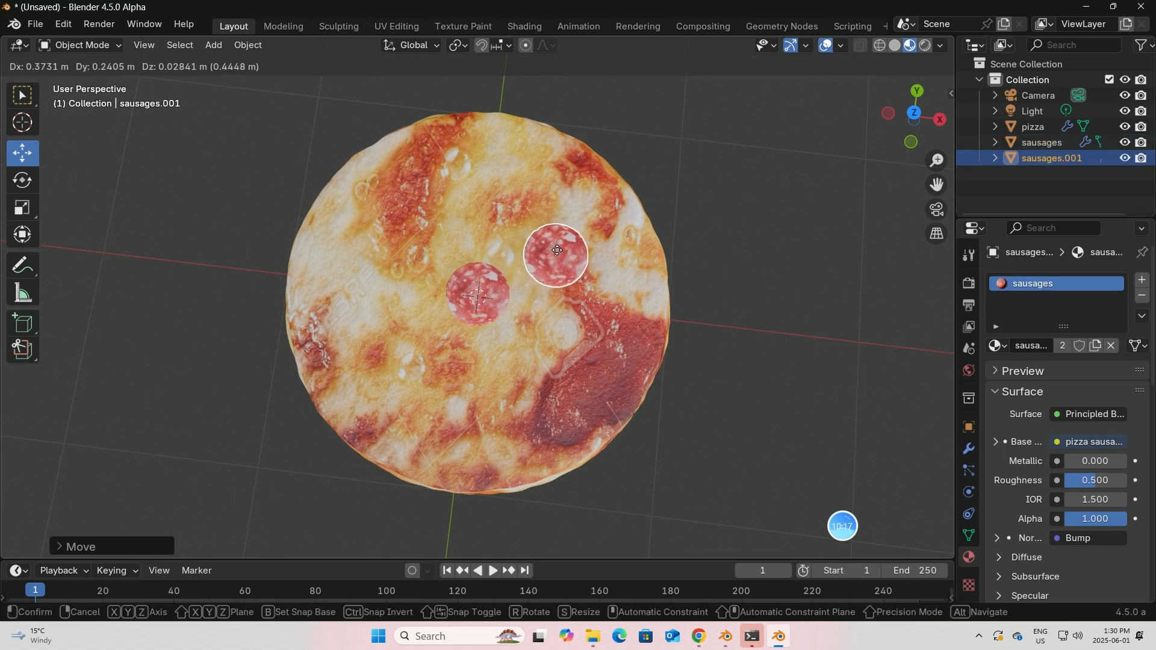
left_click(567, 239)
key("shift+d")
left_click(498, 201)
key("shift+d")
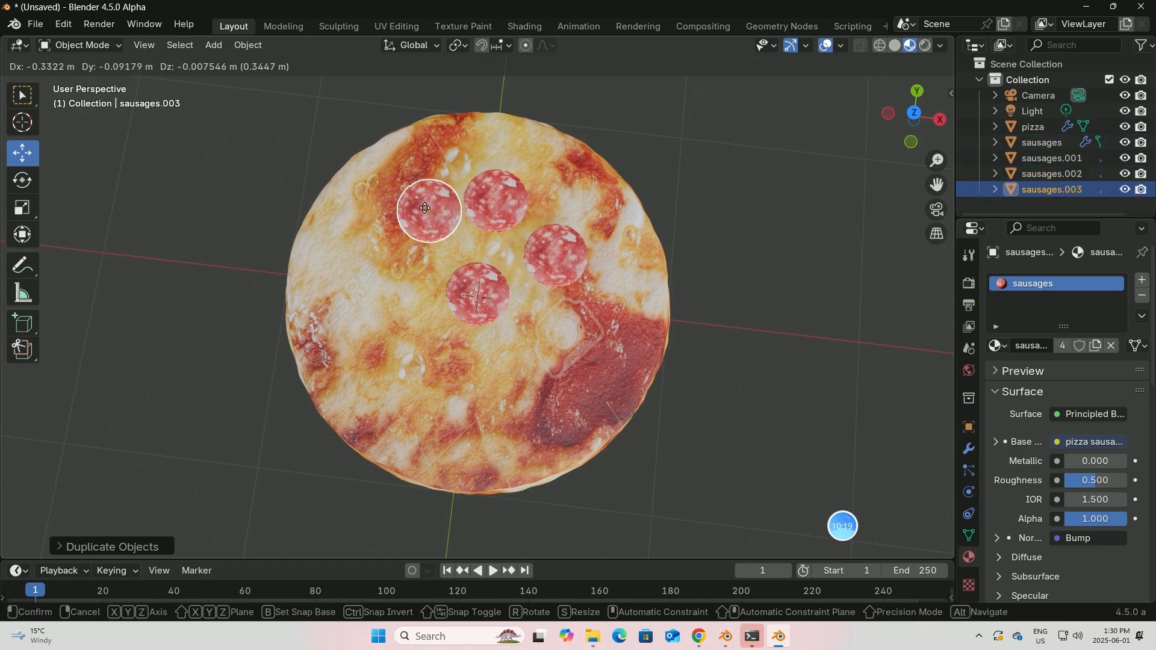
left_click(398, 223)
key("shift+d")
left_click(353, 310)
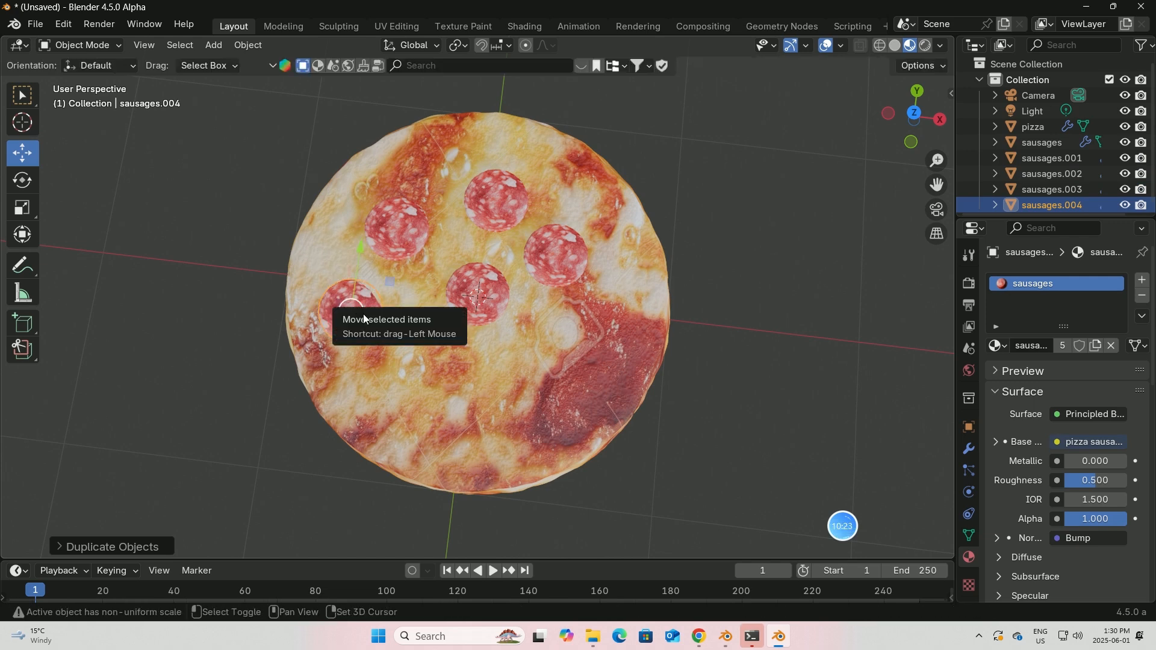
key("shift+d")
left_click(420, 380)
middle_click_drag(418, 377, 431, 296)
left_click_drag(432, 296, 424, 277)
middle_click_drag(424, 277, 536, 308)
Add a particle system of type Hair to the pizza base
left_click(536, 308)
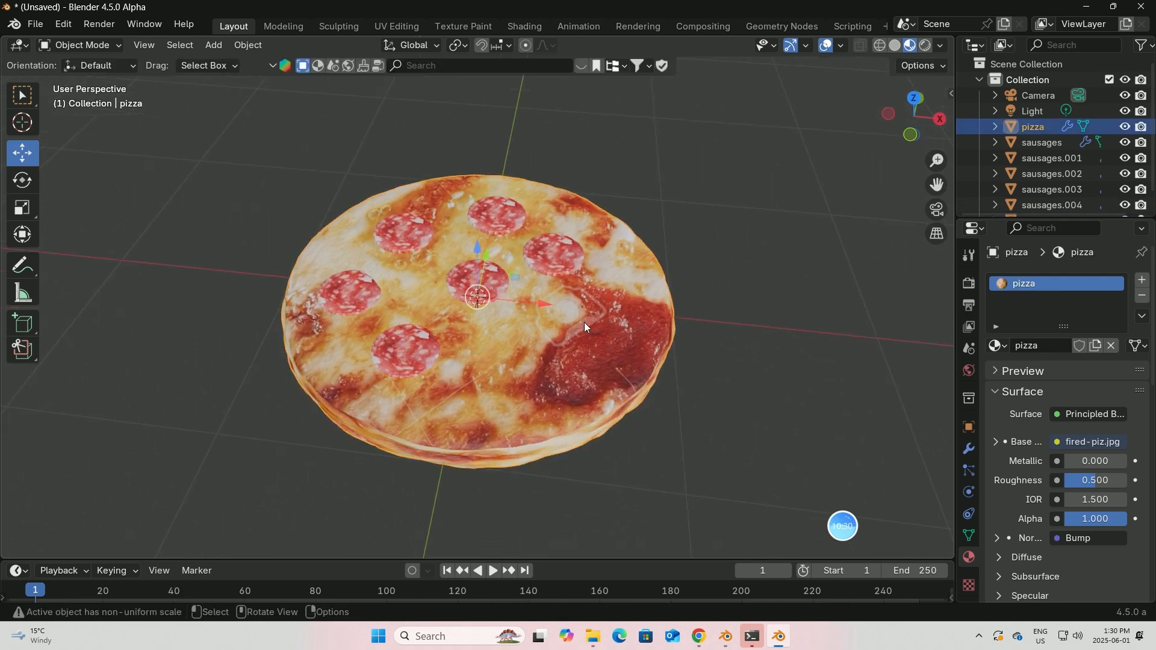
left_click(968, 470)
left_click(1143, 281)
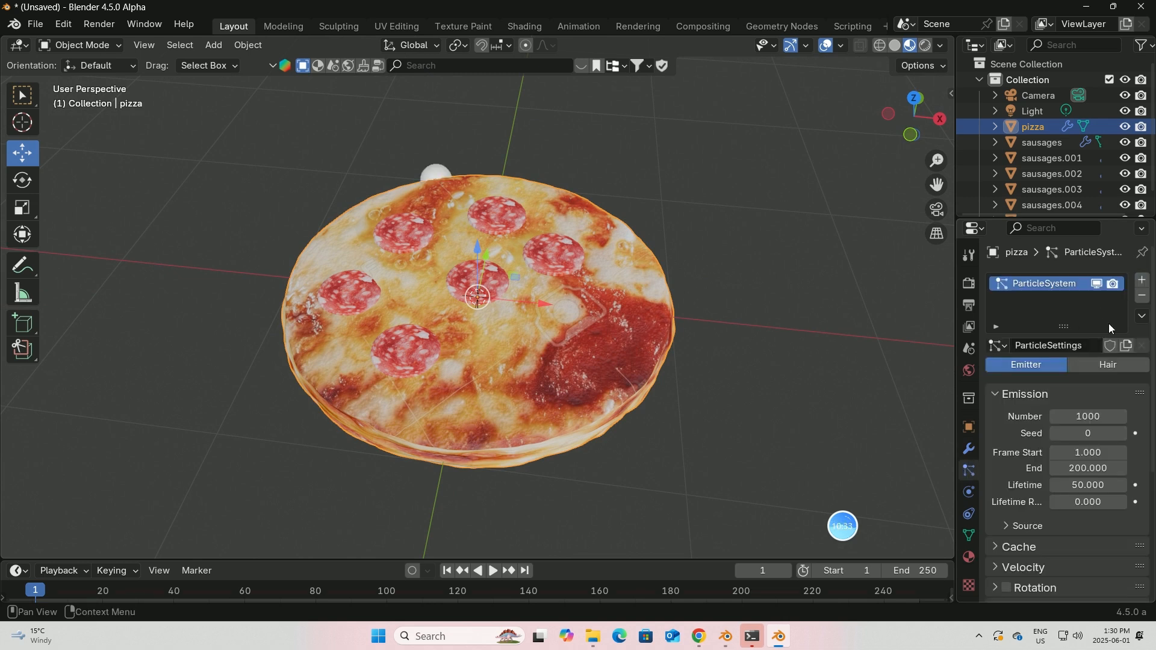
left_click(1096, 366)
scroll(924, 378, "down", 2)
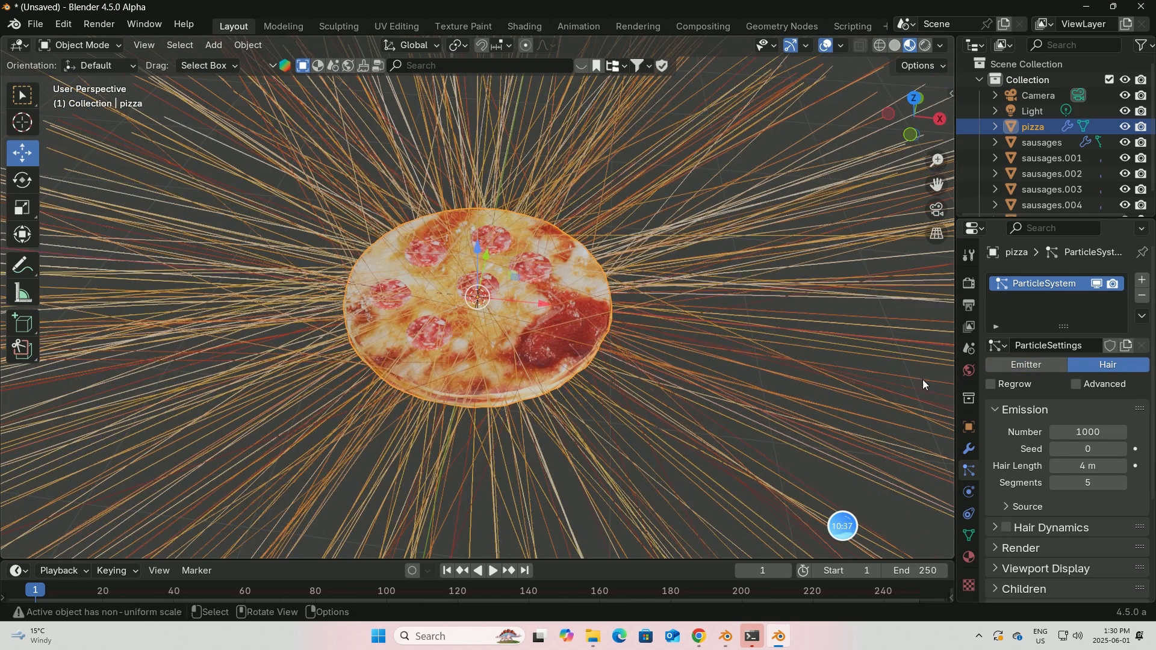
Set the hair particle system's emission number to 5
left_click(1074, 438)
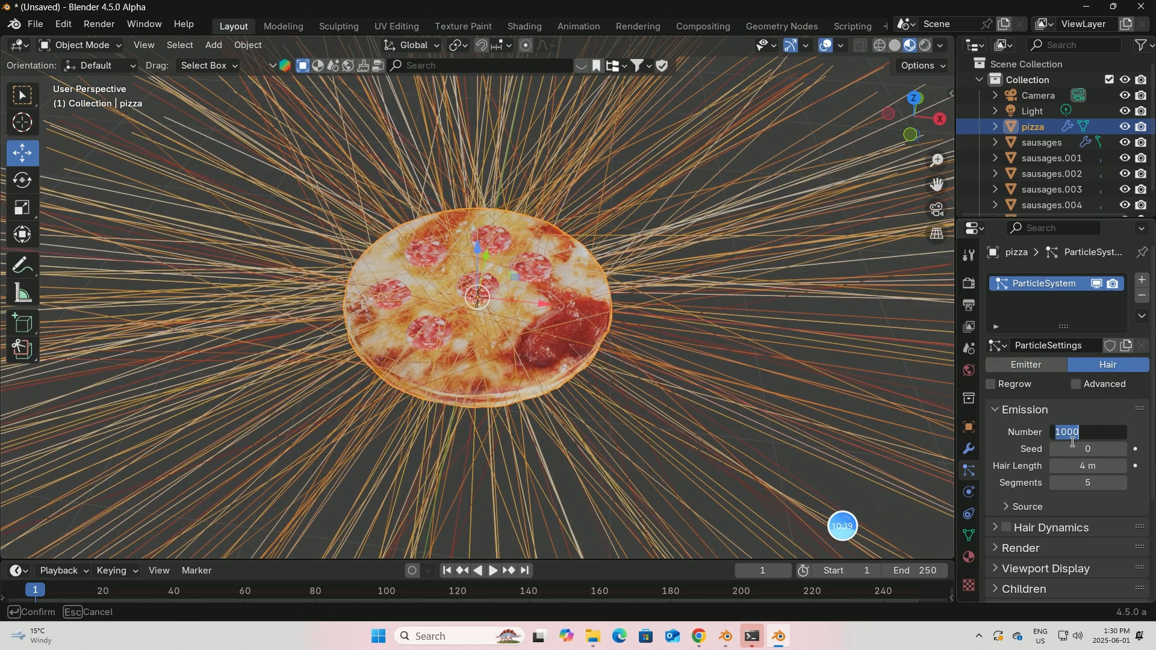
key("BackSpace")
key("Return")
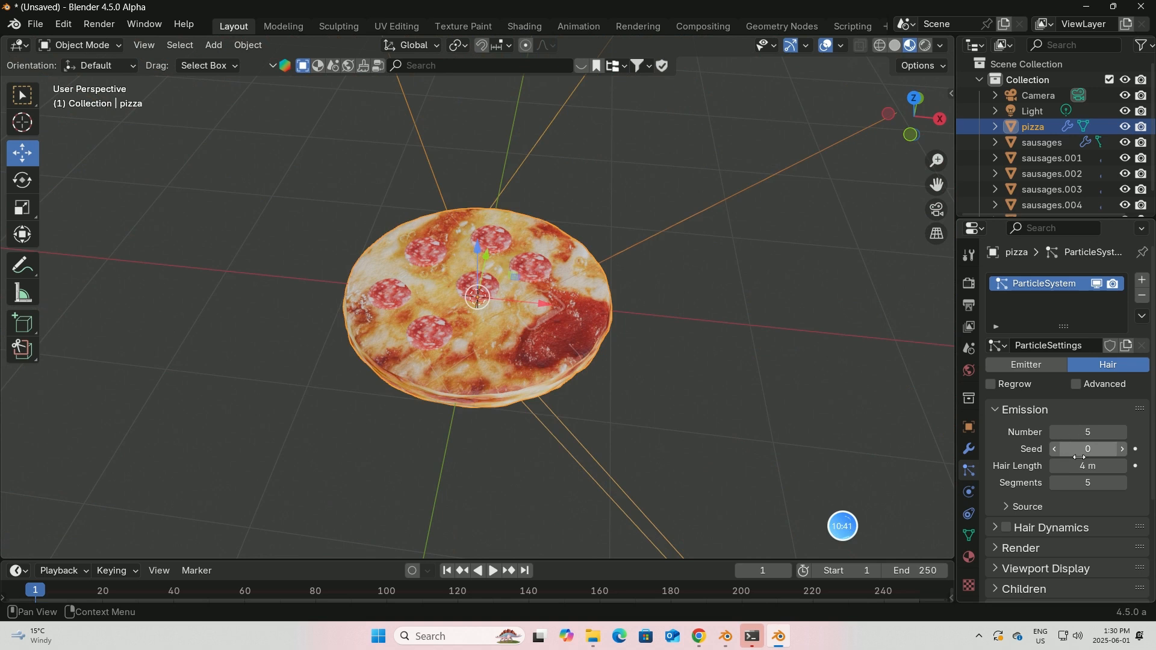
Set the hair length of the pizza's particle system to 1 m
left_click(1098, 468)
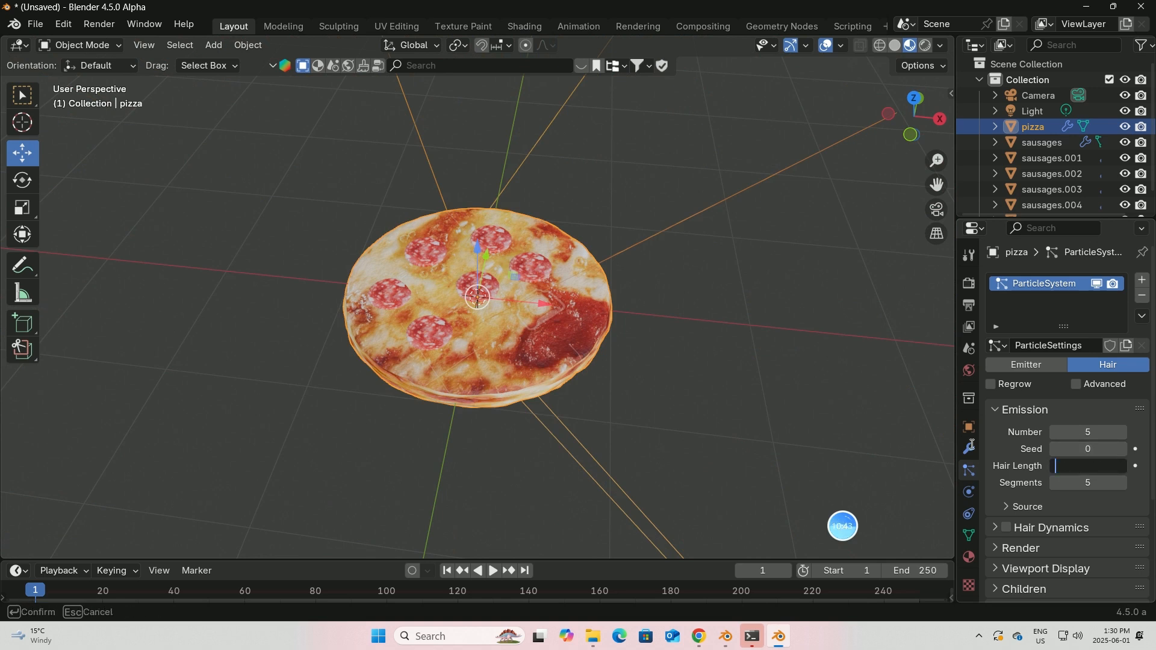
key("Return")
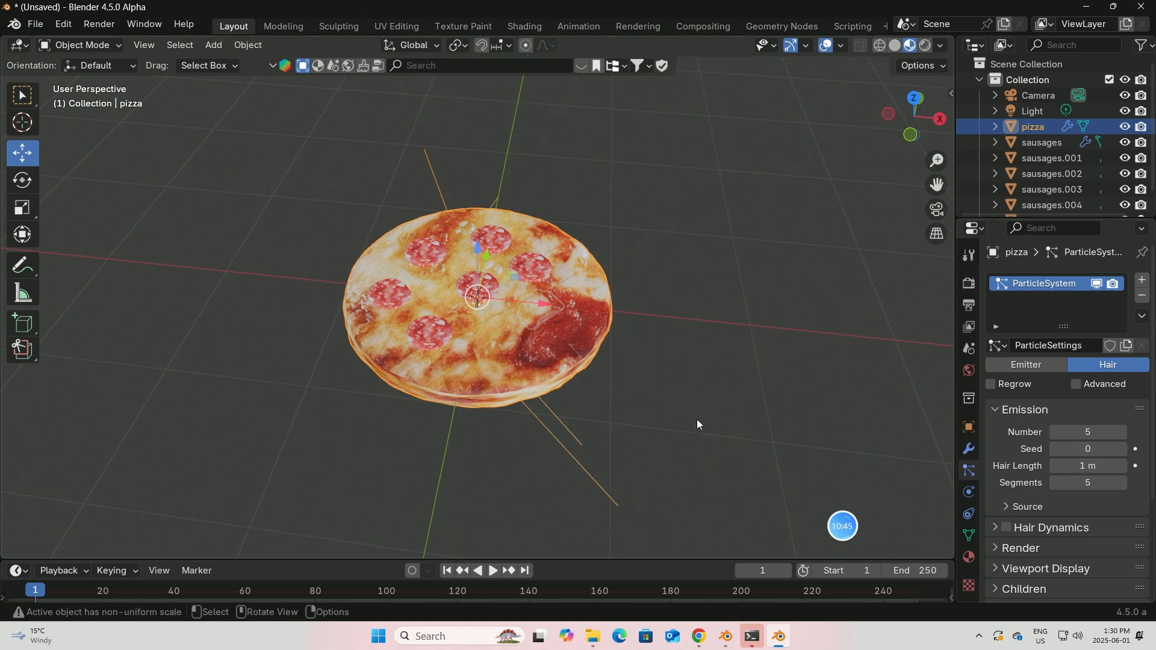
middle_click_drag(698, 424, 732, 388)
Set the hair particles to render as Object, with the sausages object as the instance
scroll(1102, 485, "down", 3)
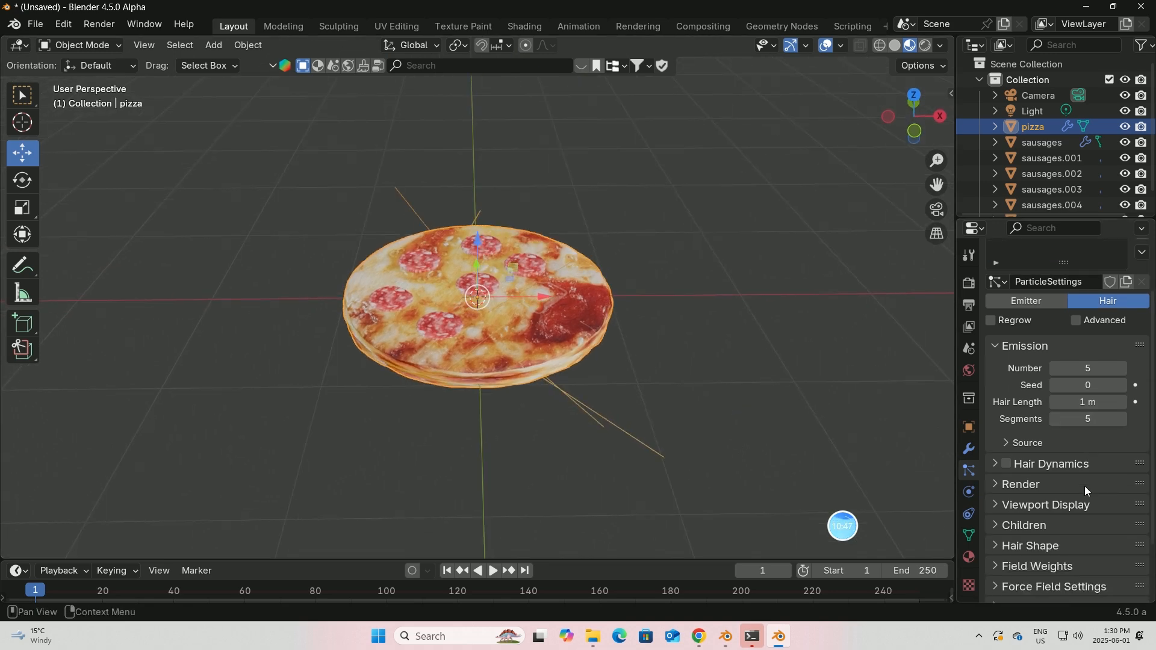
scroll(1085, 491, "down", 3)
left_click(1028, 429)
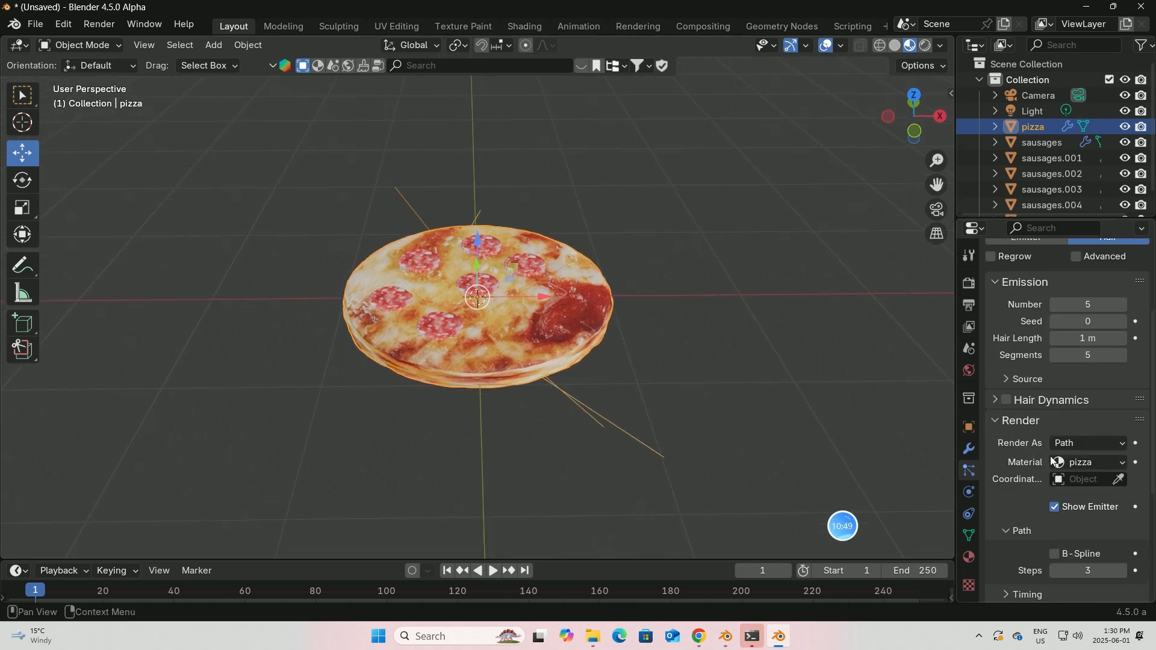
left_click(1126, 443)
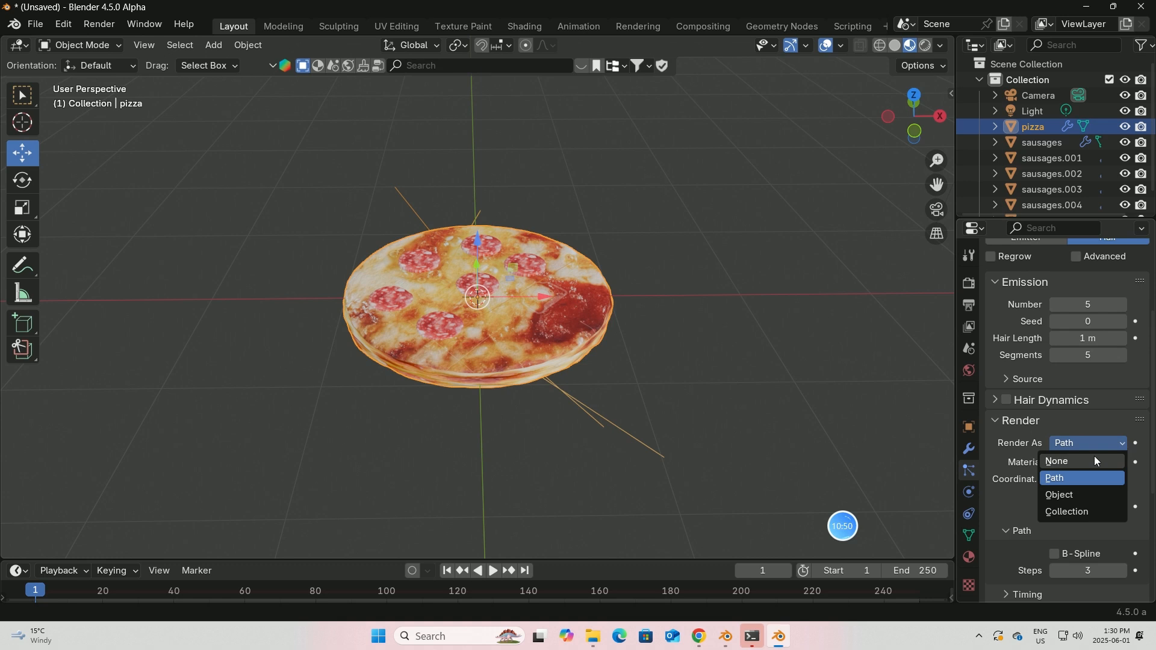
left_click(1069, 495)
left_click(1083, 555)
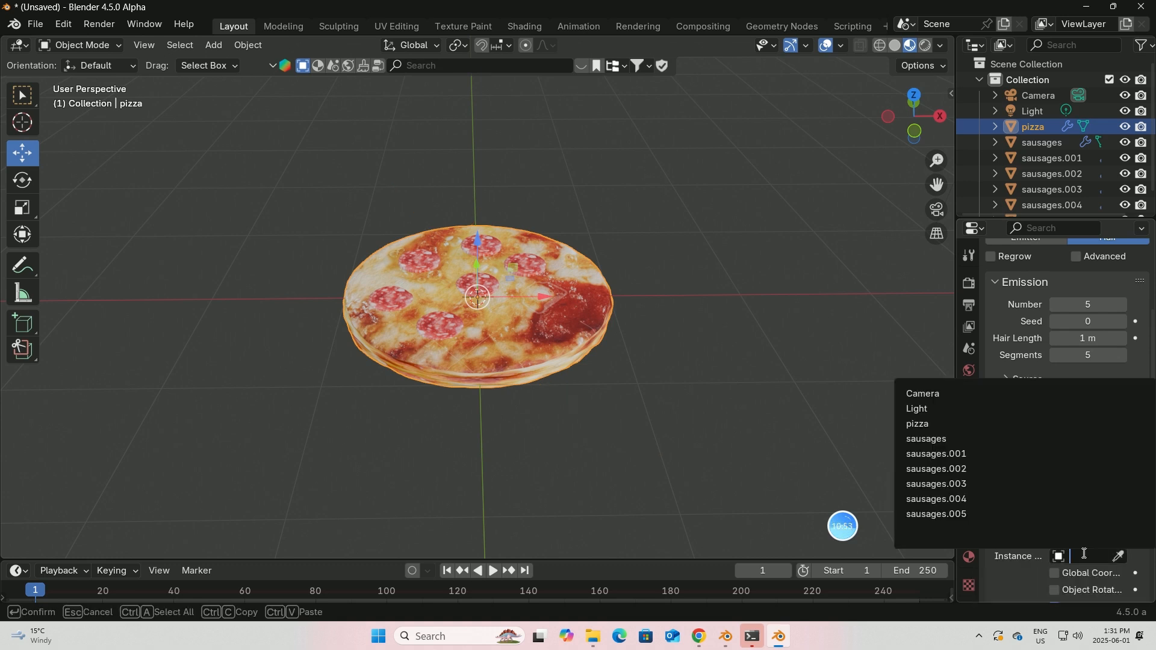
left_click(939, 441)
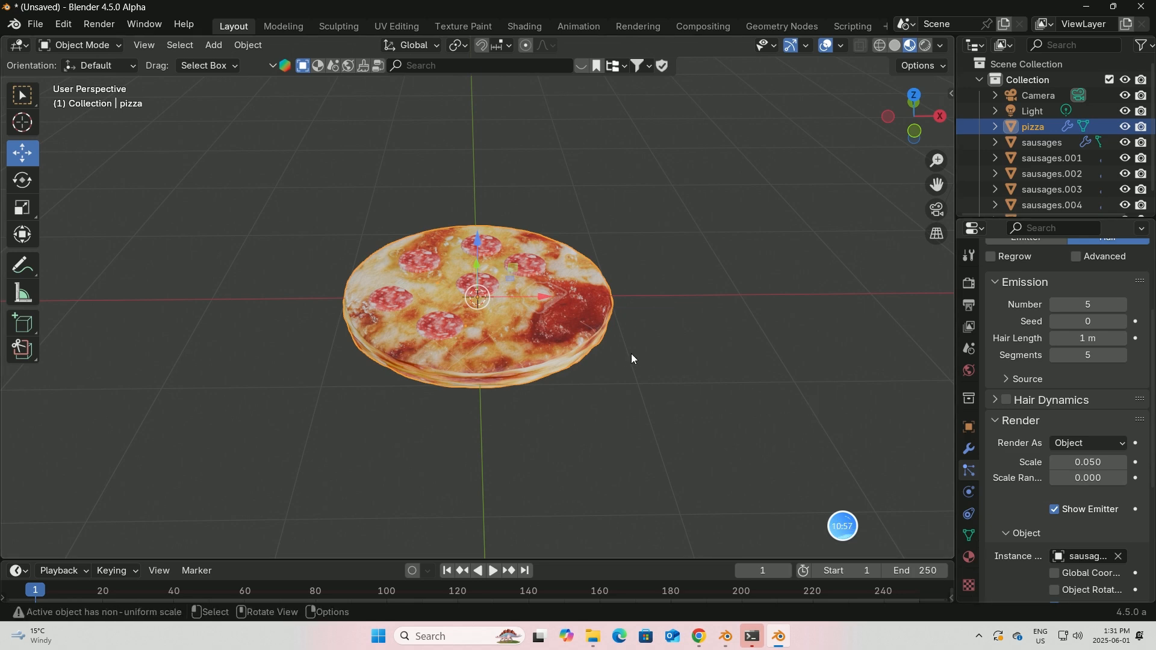
Set the render scale of the particle-instanced sausage slices to 0.990
scroll(631, 352, "up", 3)
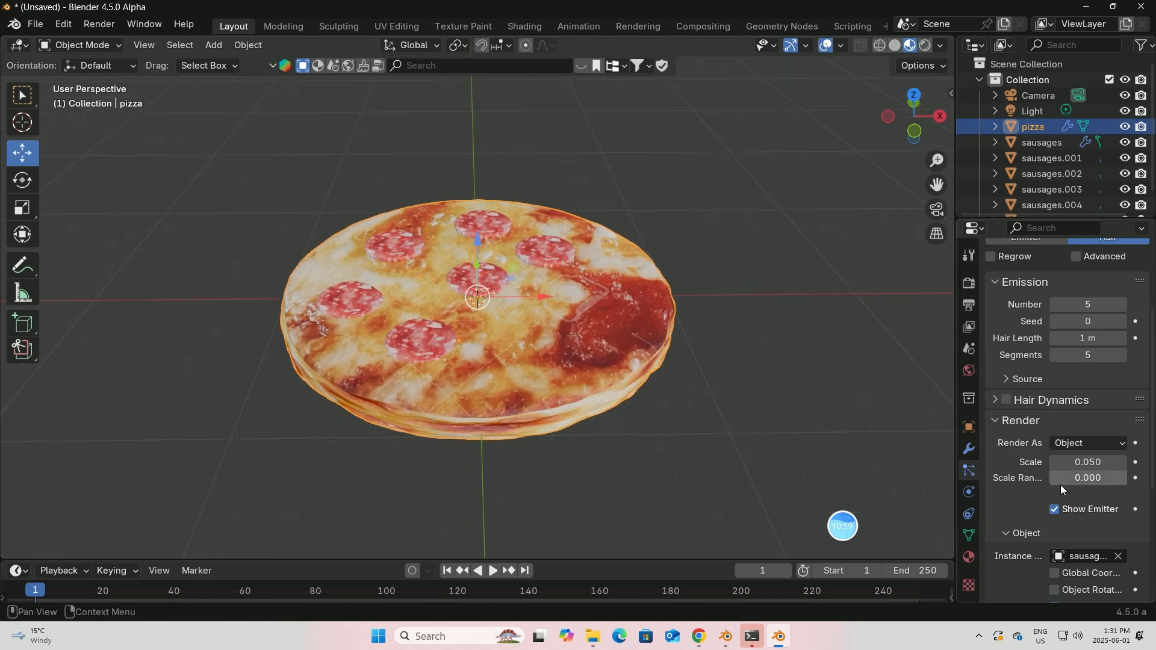
scroll(1061, 485, "down", 5)
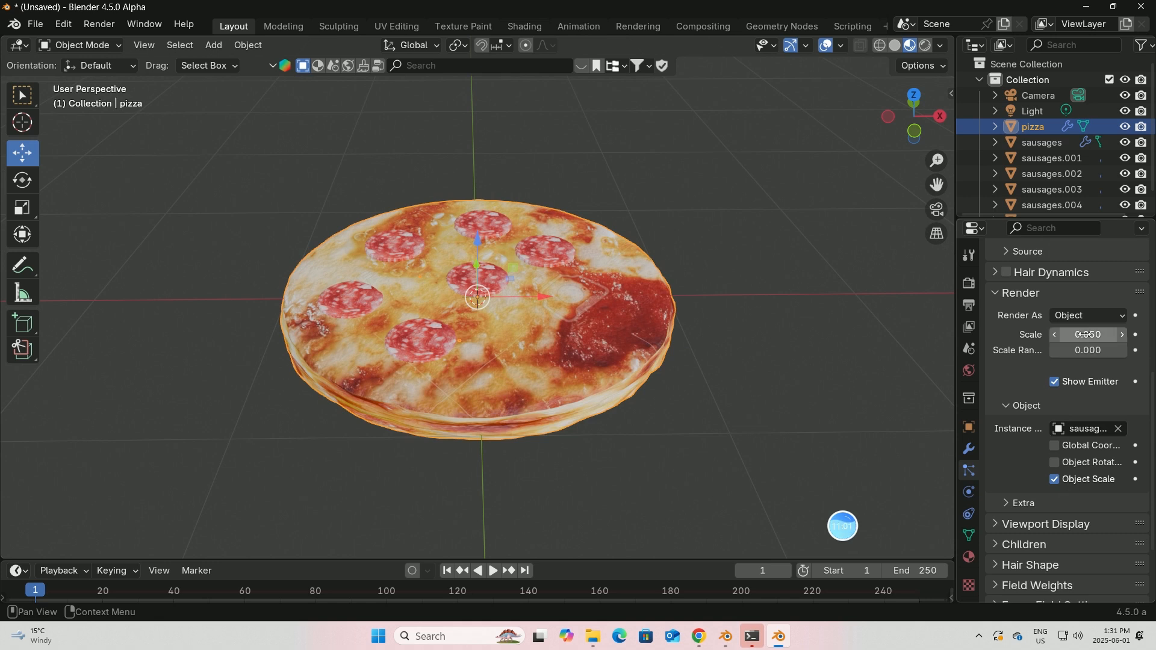
left_click_drag(1084, 335, 1129, 335)
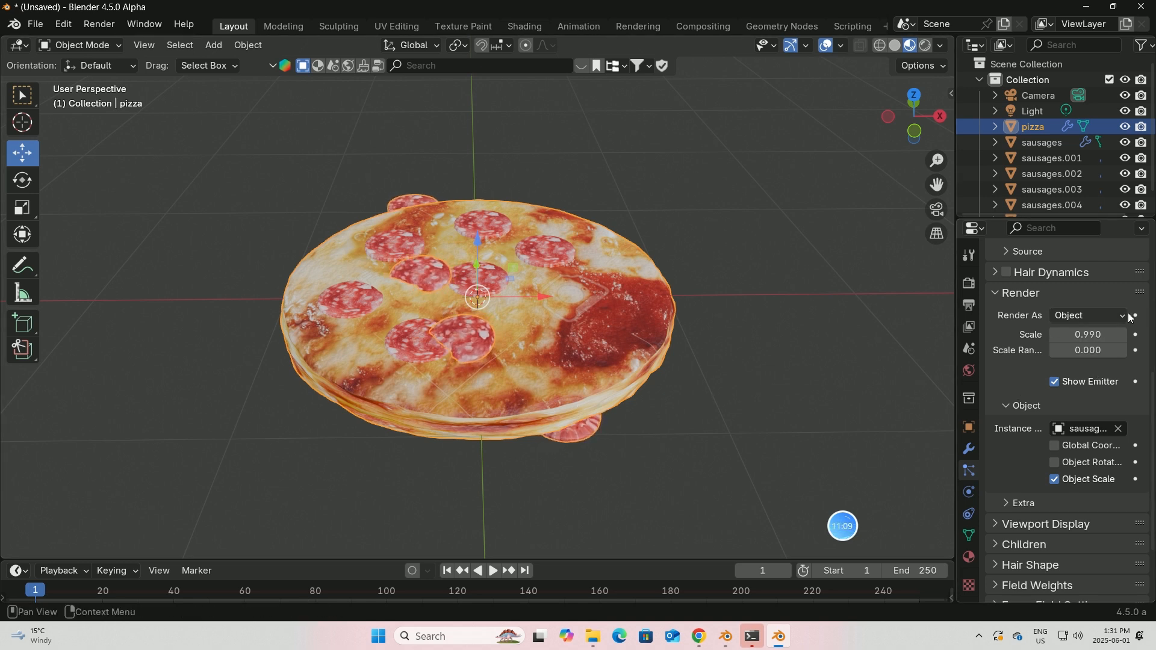
Remove the hair particle system from the pizza
scroll(1044, 310, "up", 10)
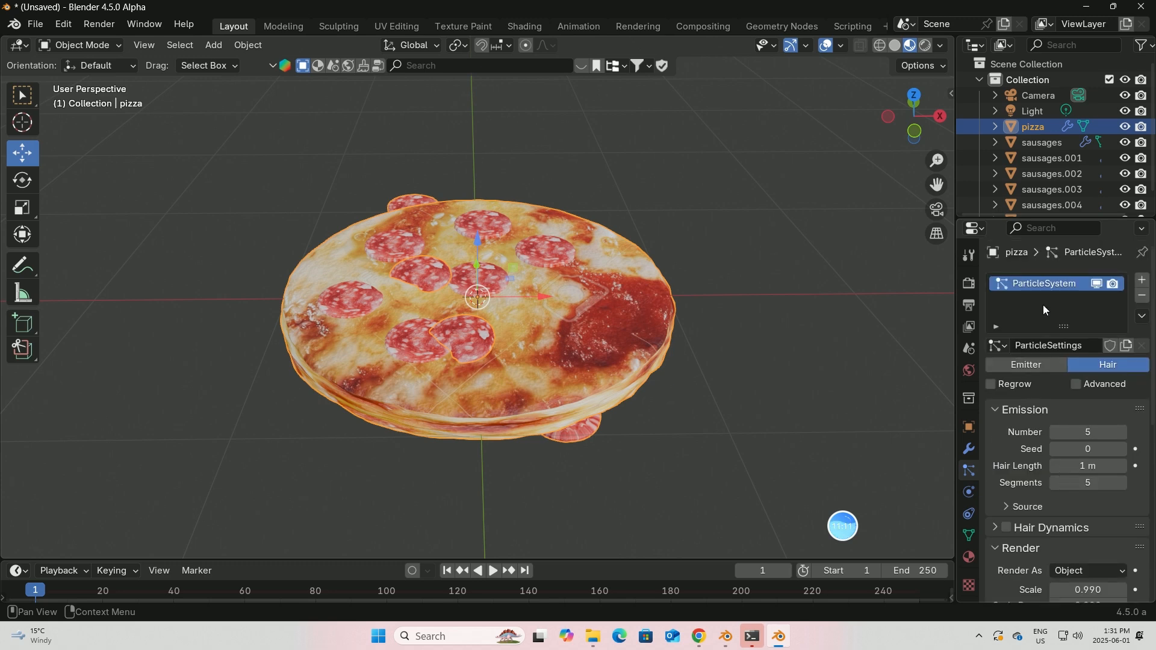
left_click(1142, 295)
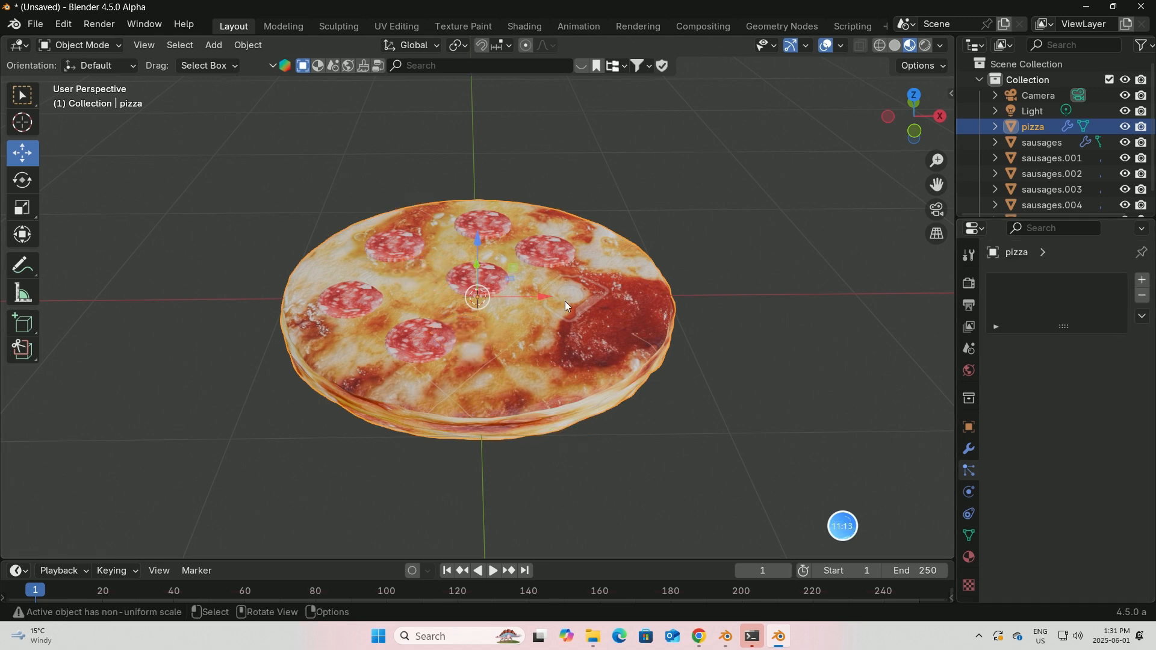
Duplicate the front-left sausage slice, place the copy beside it near the pizza's front, and raise it along Z onto the surface
middle_click_drag(559, 319, 428, 334)
left_click(404, 360)
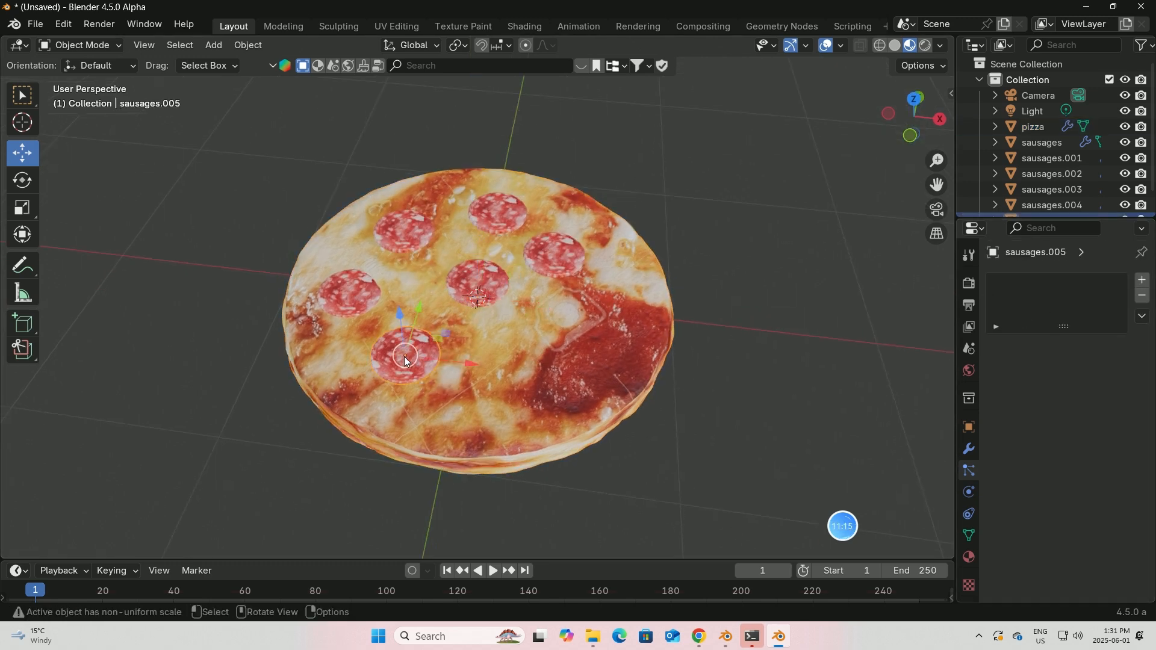
key("shift+d")
left_click(521, 387)
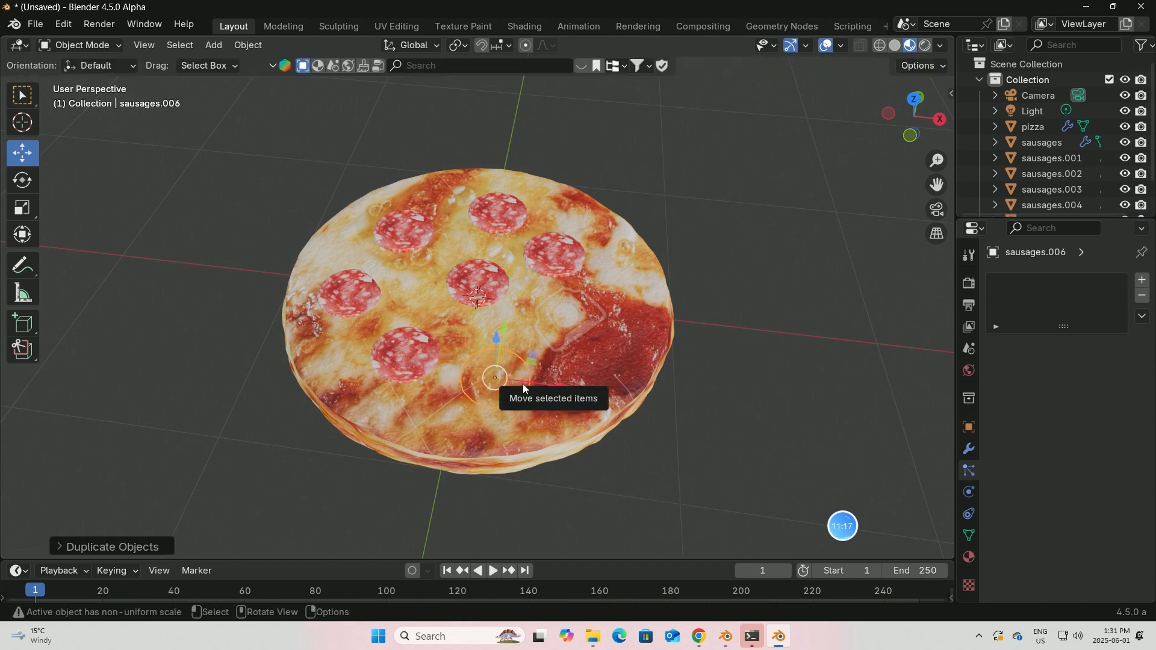
mouse_move(523, 384)
middle_mouse_down()
mouse_move(530, 312)
mouse_move(515, 259)
mouse_move(495, 415)
mouse_move(500, 382)
middle_mouse_up()
key("g")
key("z")
left_click(504, 224)
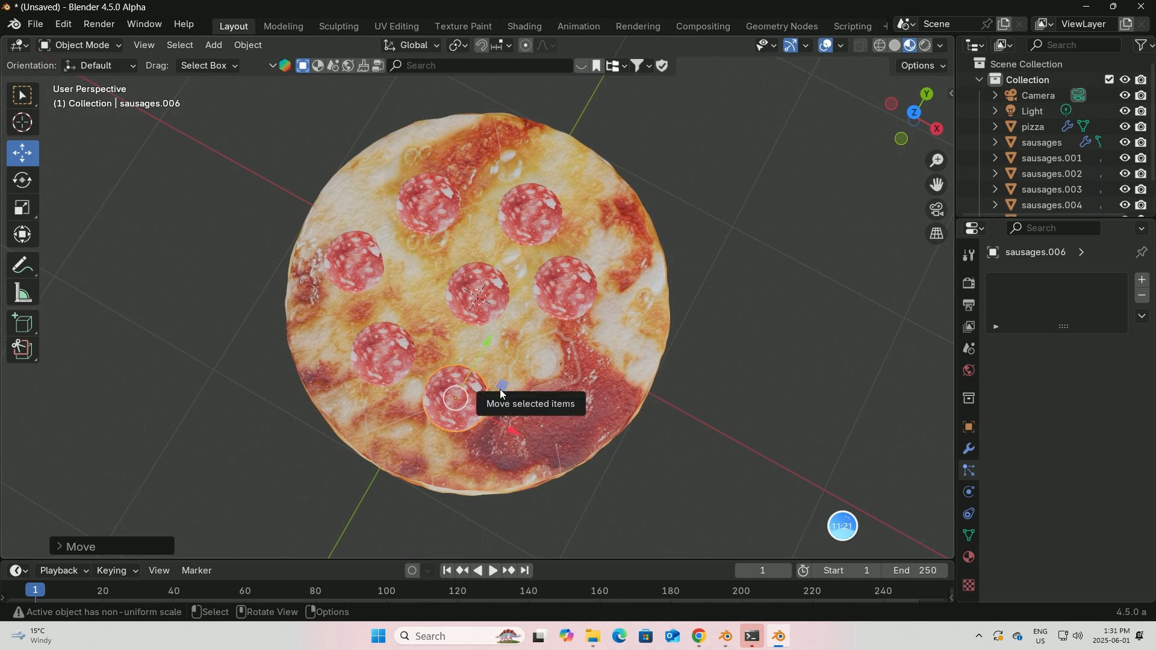
In top view, duplicate the sausage slice five times, spreading the copies over the pizza's right half and up to its back edge
key("KP_7")
key("shift+d")
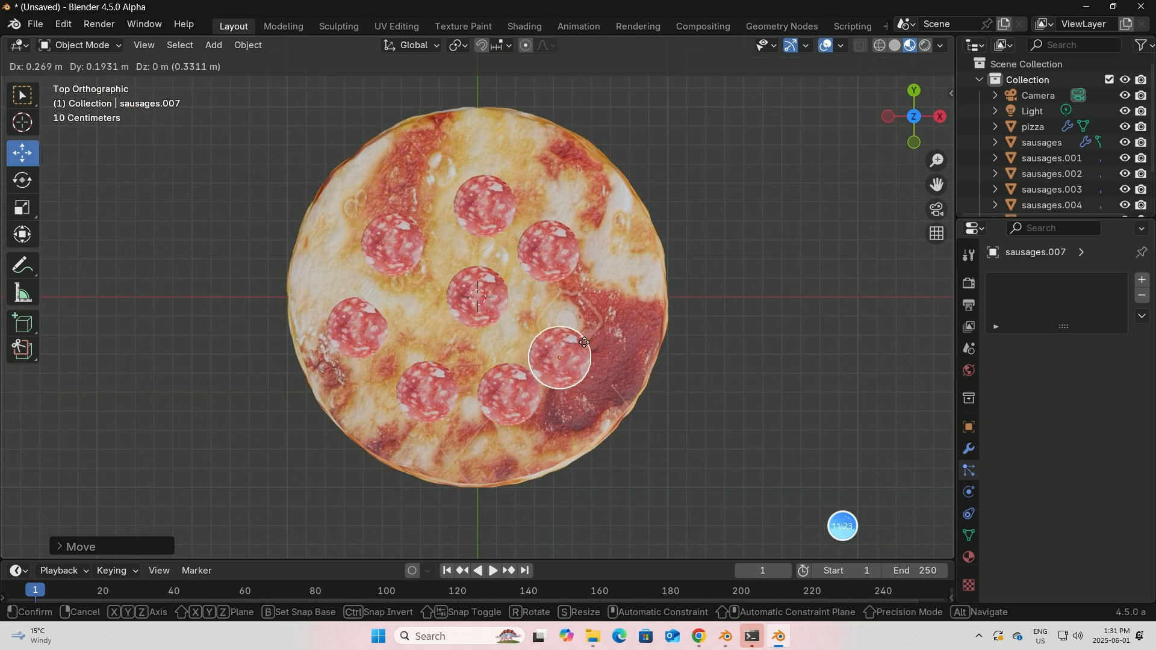
left_click(619, 352)
key("shift+d")
left_click(630, 265)
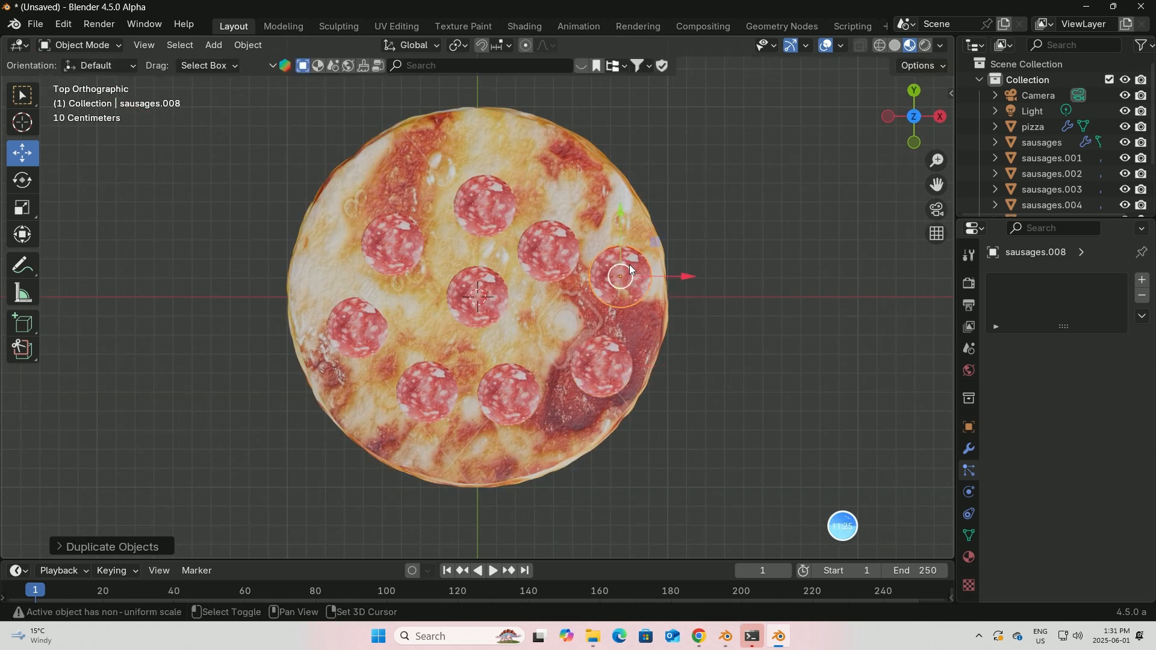
key("shift+d")
left_click(543, 318)
key("shift+d")
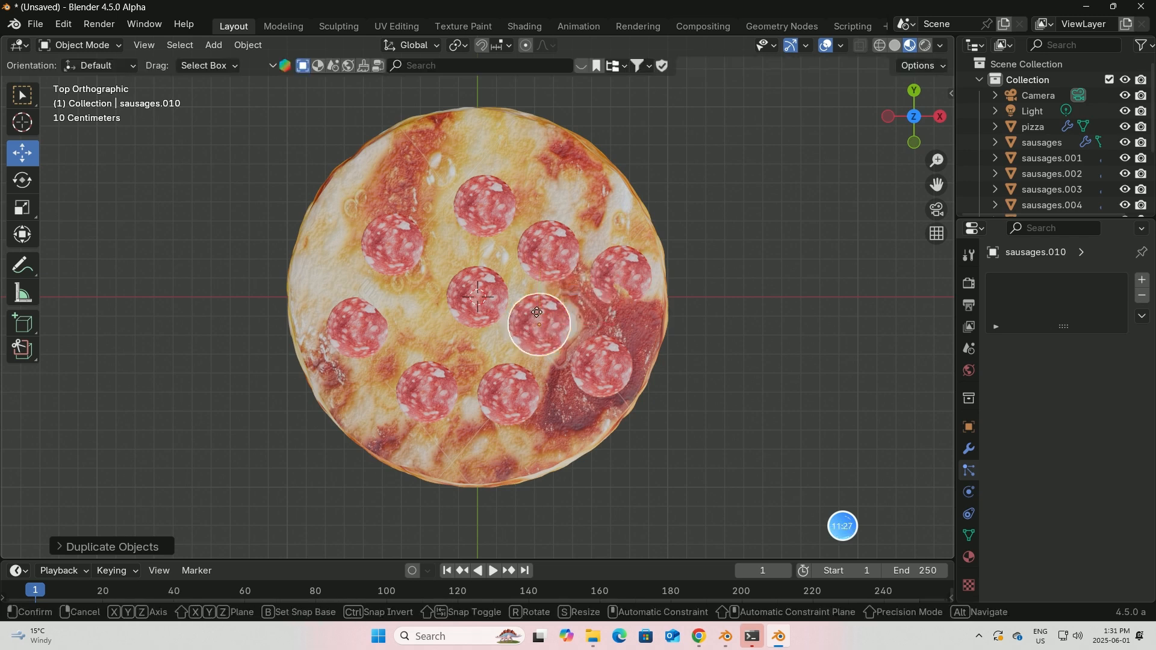
left_click(560, 187)
key("shift+d")
left_click(489, 140)
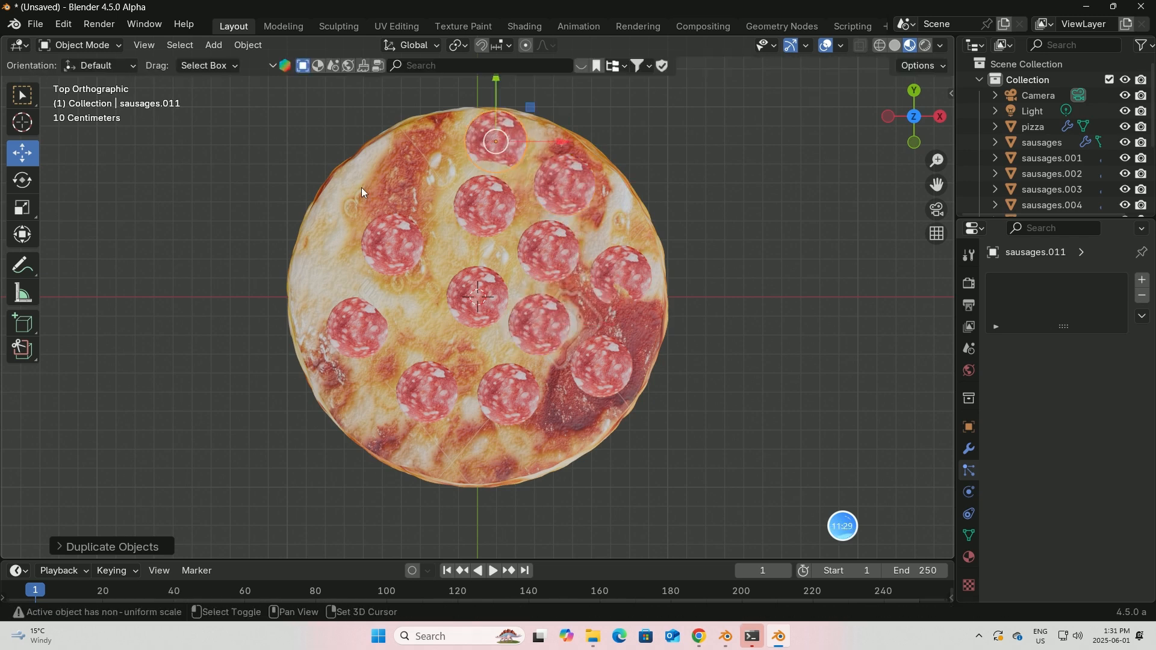
Duplicate the sausage slice three more times, placing copies at the pizza's back left, left edge and front edge
key("shift+d")
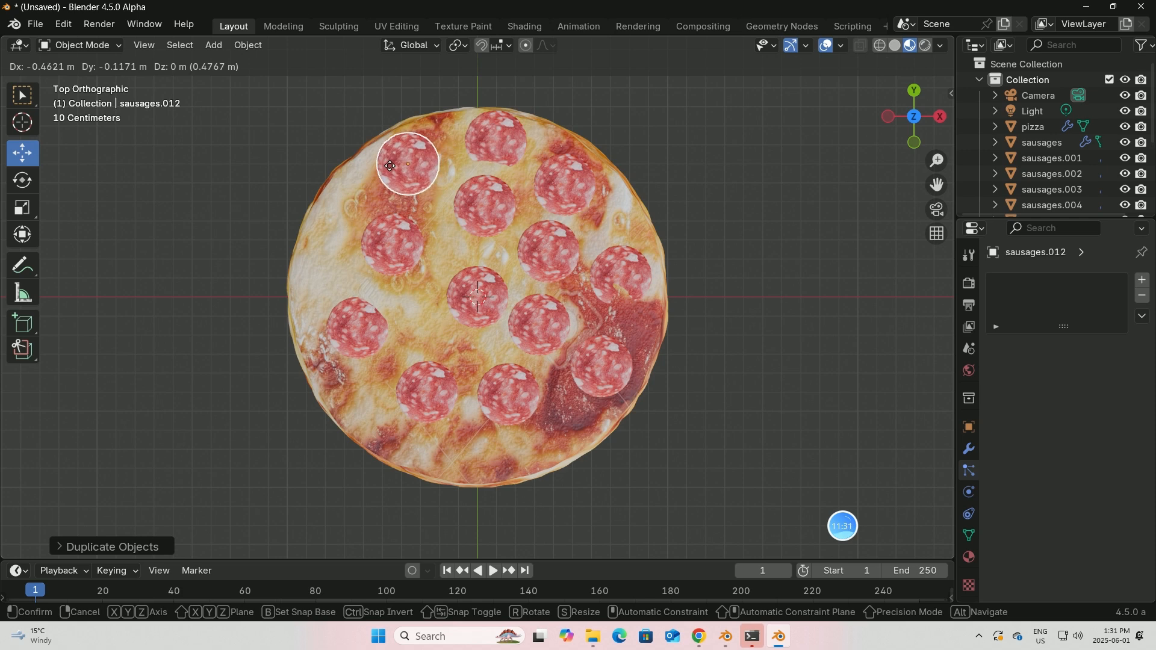
left_click(391, 166)
key("shift+d")
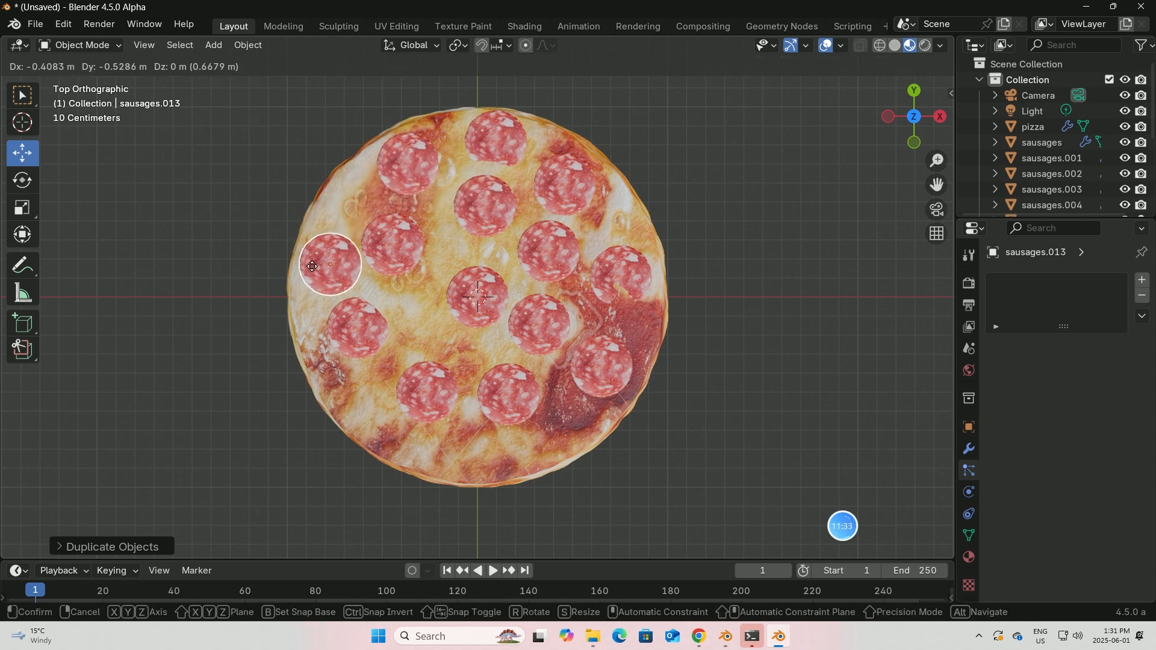
left_click(312, 266)
key("shift+d")
left_click(448, 449)
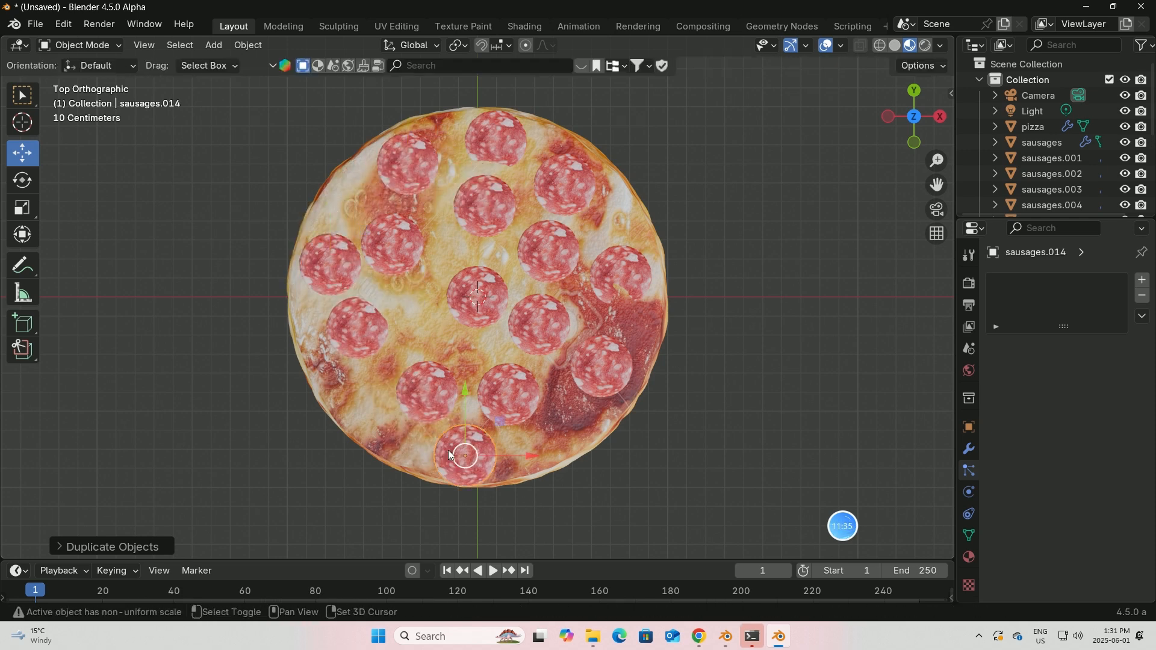
Switch the viewport to rendered shading to preview the topped pizza at an angle
middle_click_drag(448, 450, 453, 316)
middle_click_drag(509, 384, 601, 334)
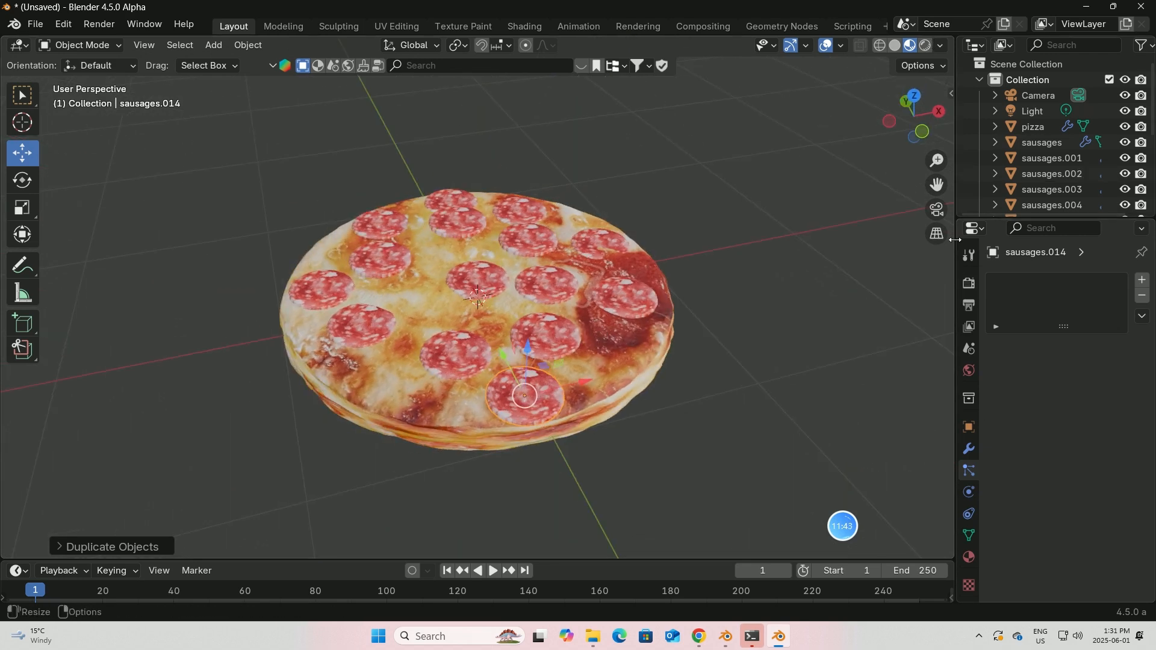
left_click(926, 46)
middle_click_drag(695, 264, 632, 277)
Set the render engine to Cycles and the device to GPU Compute
left_click(969, 282)
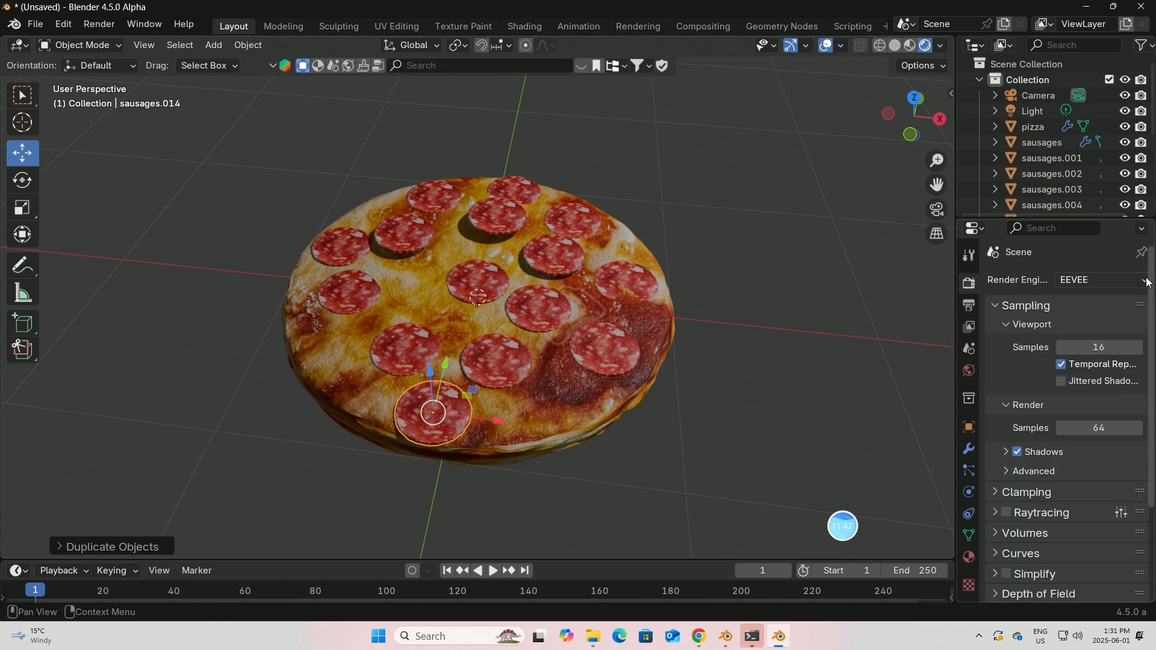
left_click(1138, 281)
left_click(1085, 332)
left_click(1146, 320)
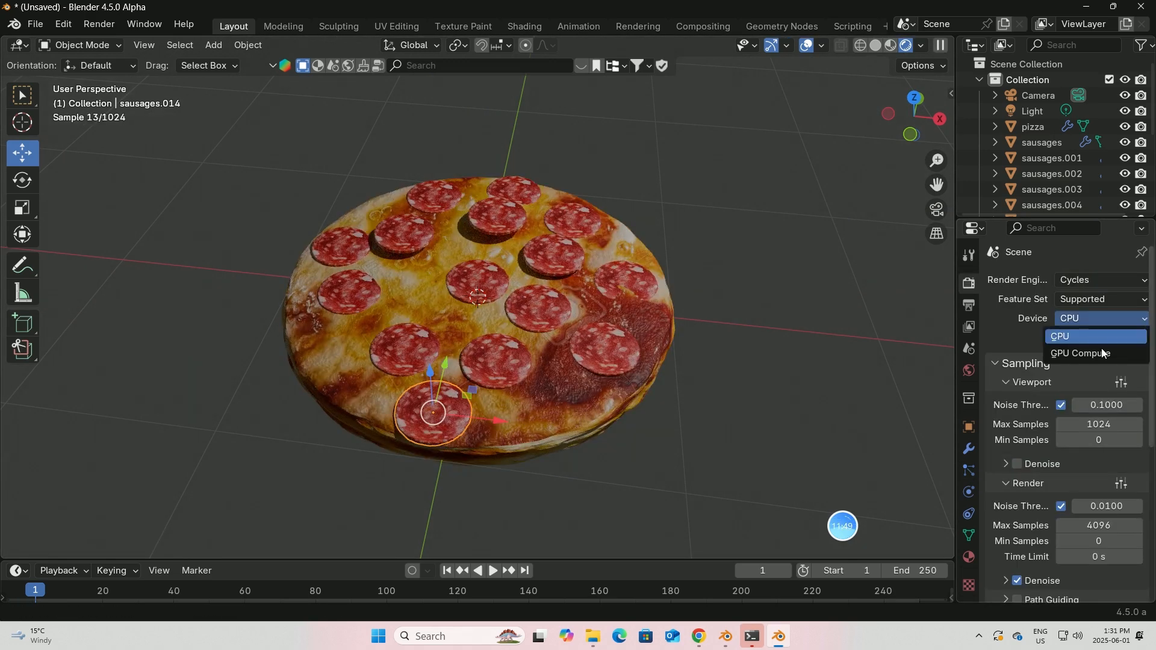
left_click(1090, 355)
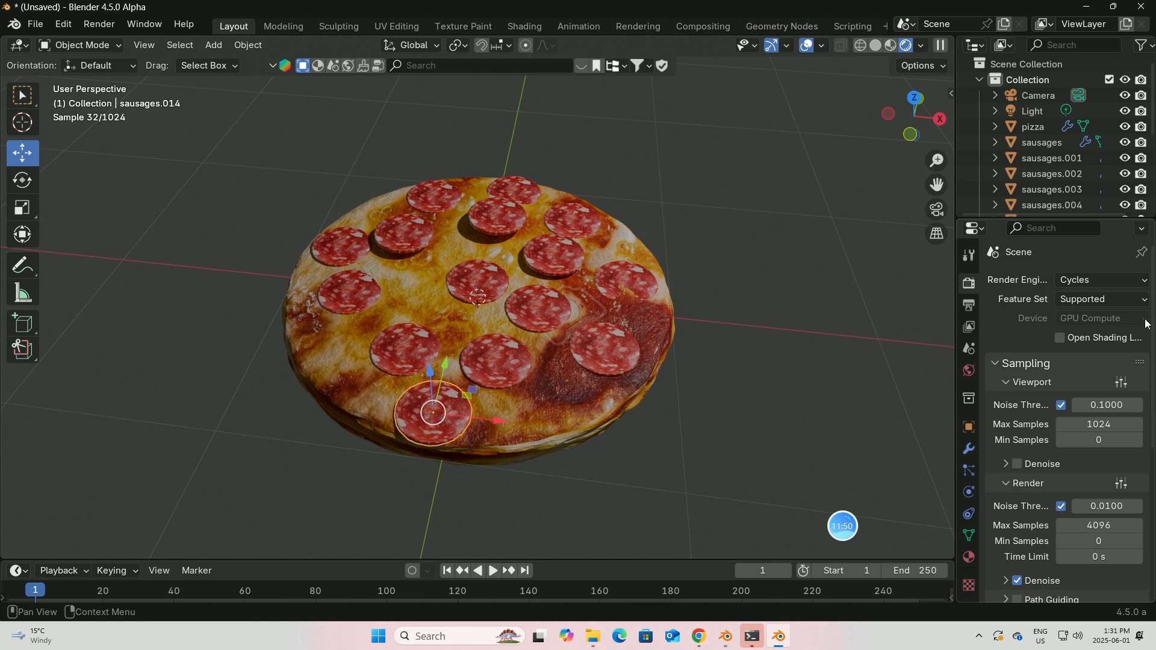
Set the viewport sampling's maximum samples to 30
scroll(1087, 388, "down", 1)
left_click_drag(1100, 392, 1099, 392)
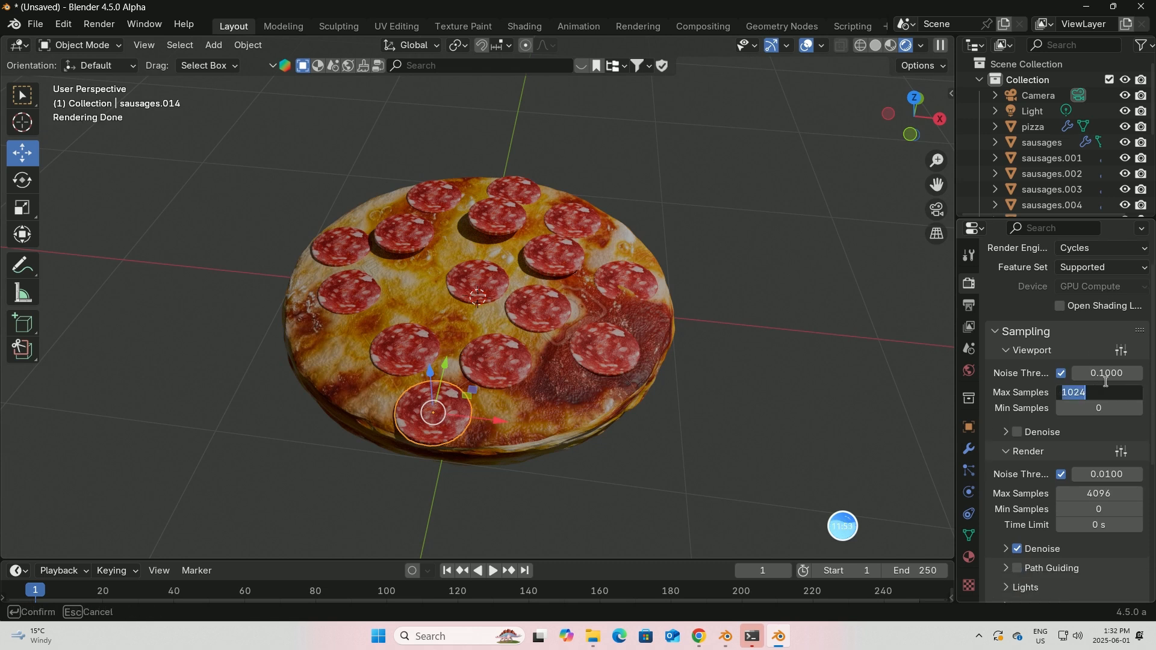
key("BackSpace")
type("30")
key("Return")
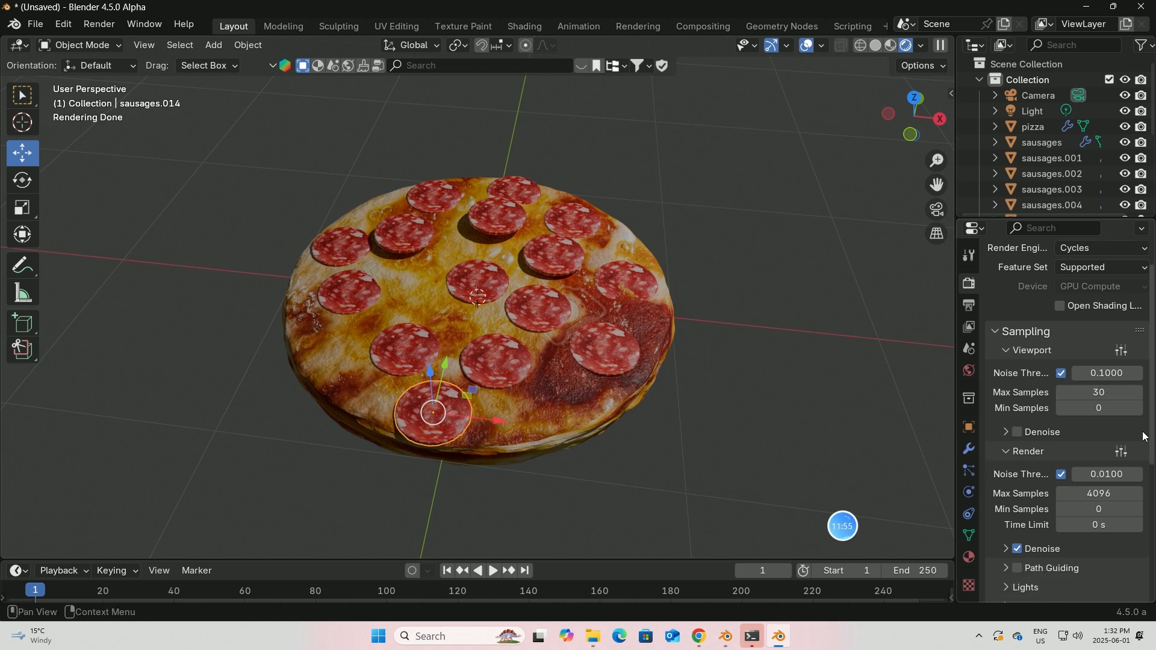
Set the final render's noise threshold to 0.5 and its maximum samples to 128
double_click(1106, 474)
key("BackSpace")
type("0.")
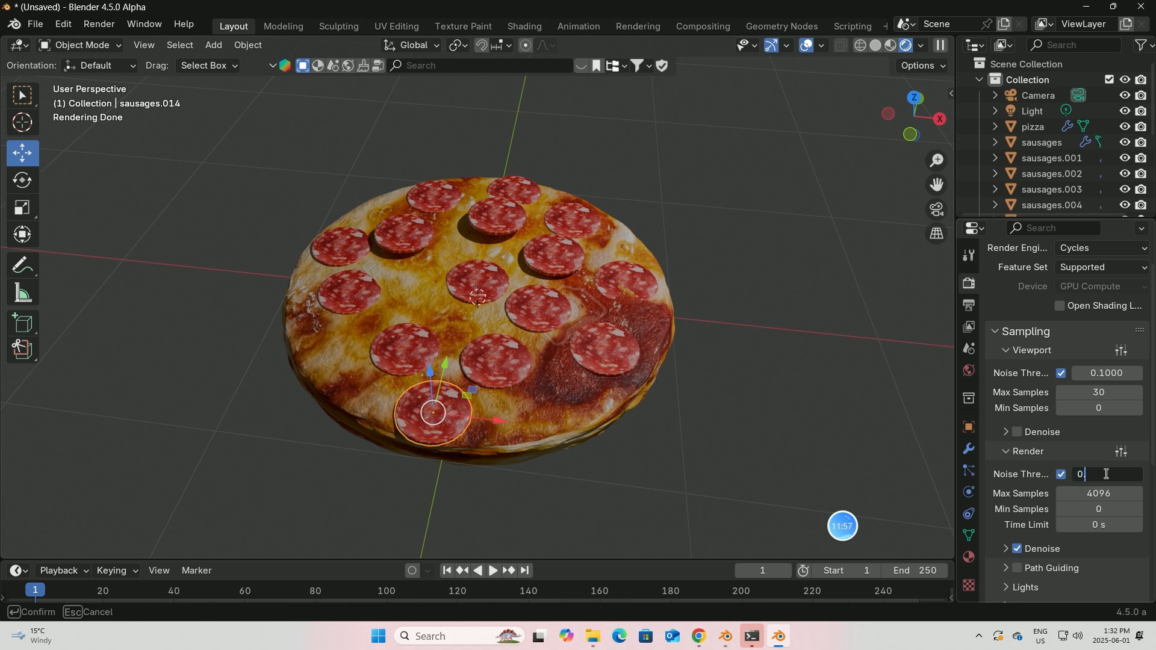
type("5")
key("Return")
double_click(1103, 494)
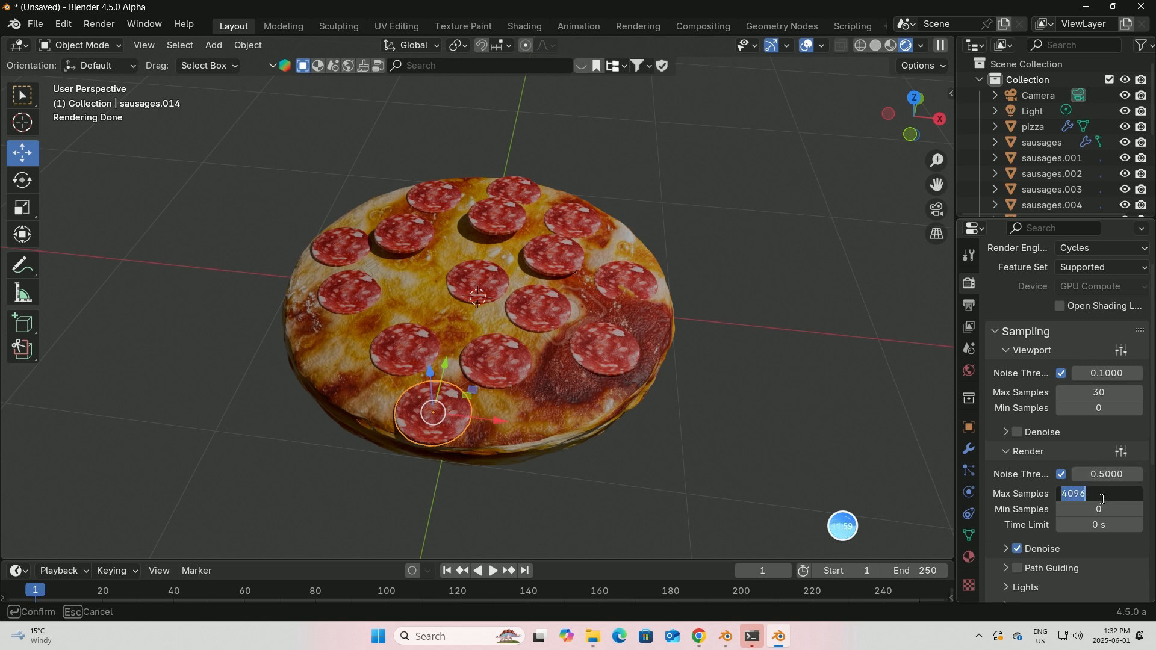
key("BackSpace")
type("128")
key("Return")
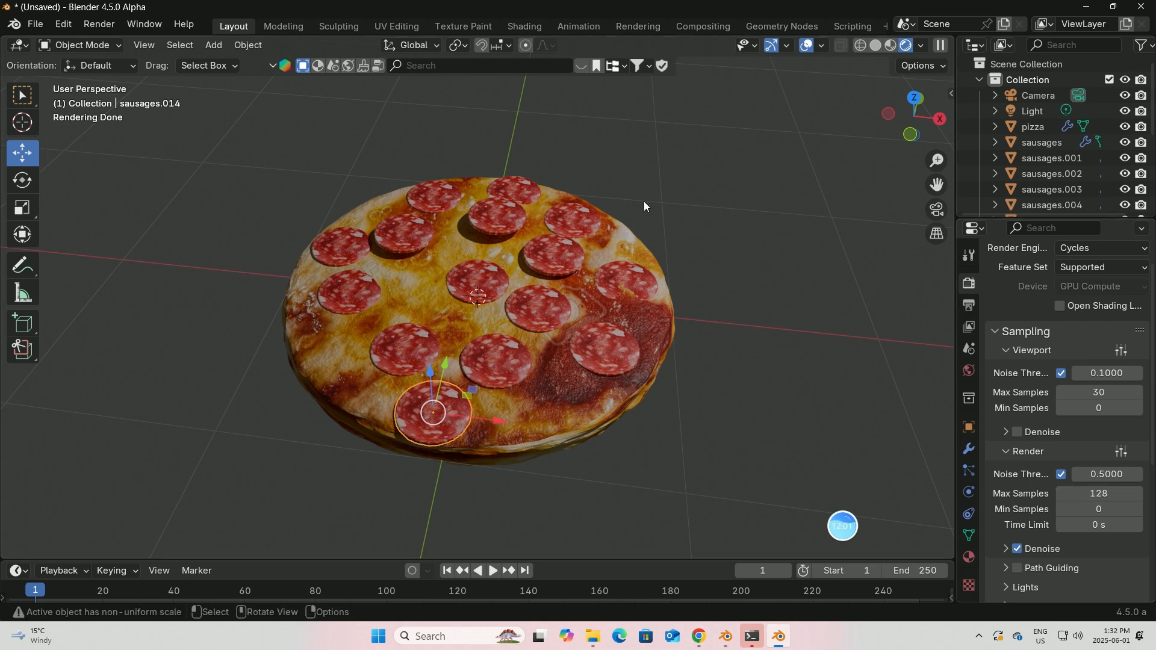
Look through the scene camera and lock the camera to the view
left_click(937, 209)
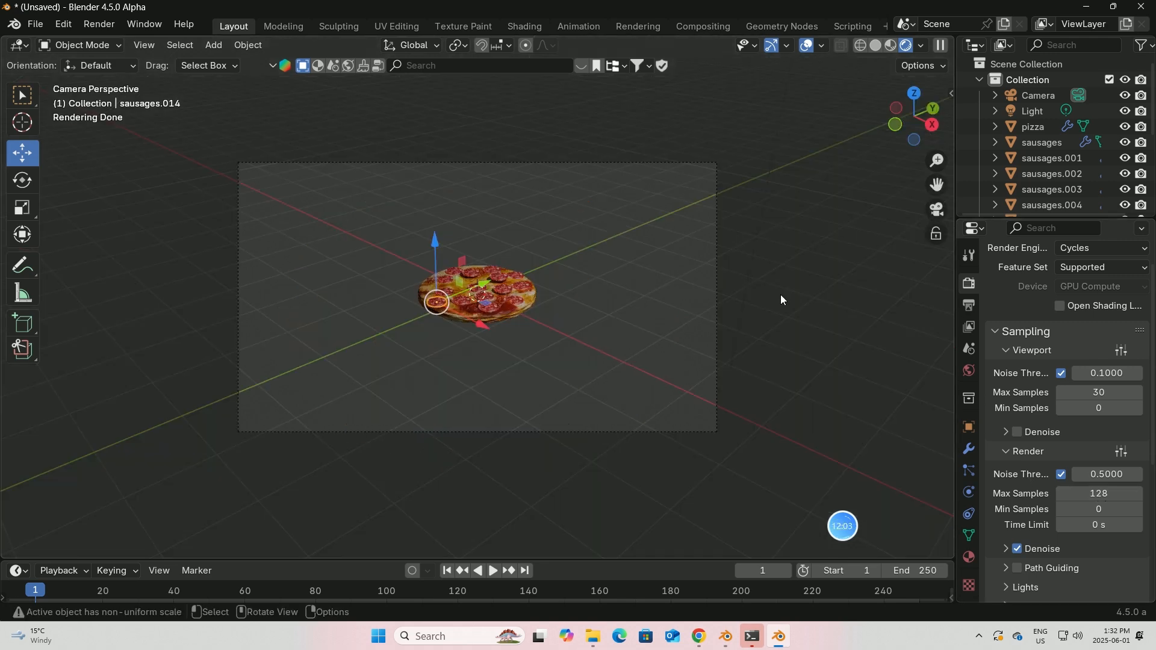
key("n")
left_click(947, 166)
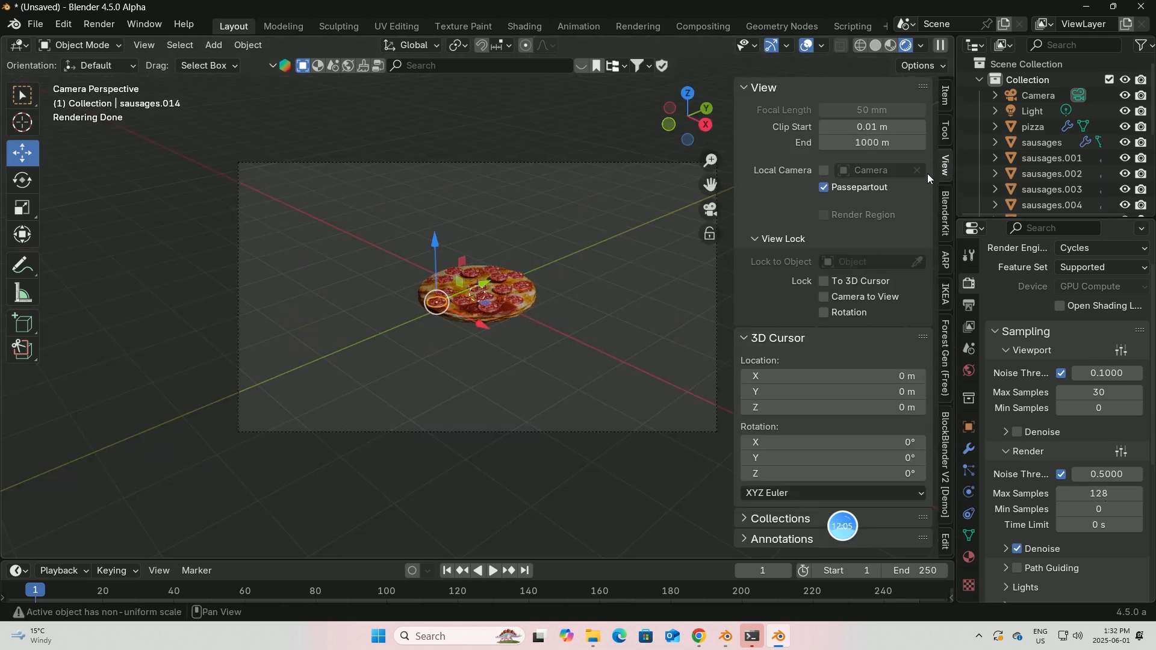
left_click(825, 297)
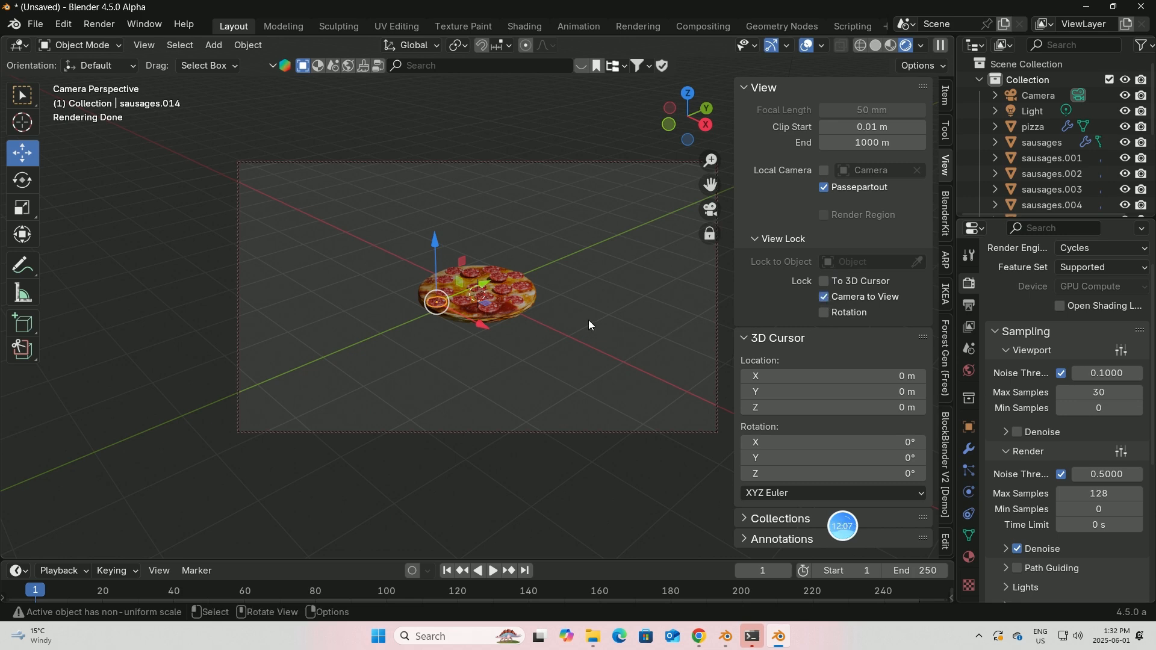
Move the camera closer and orbit it so the pizza fills most of the camera frame
scroll(587, 319, "up", 2)
scroll(589, 319, "up", 2)
middle_click_drag(598, 314, 627, 313)
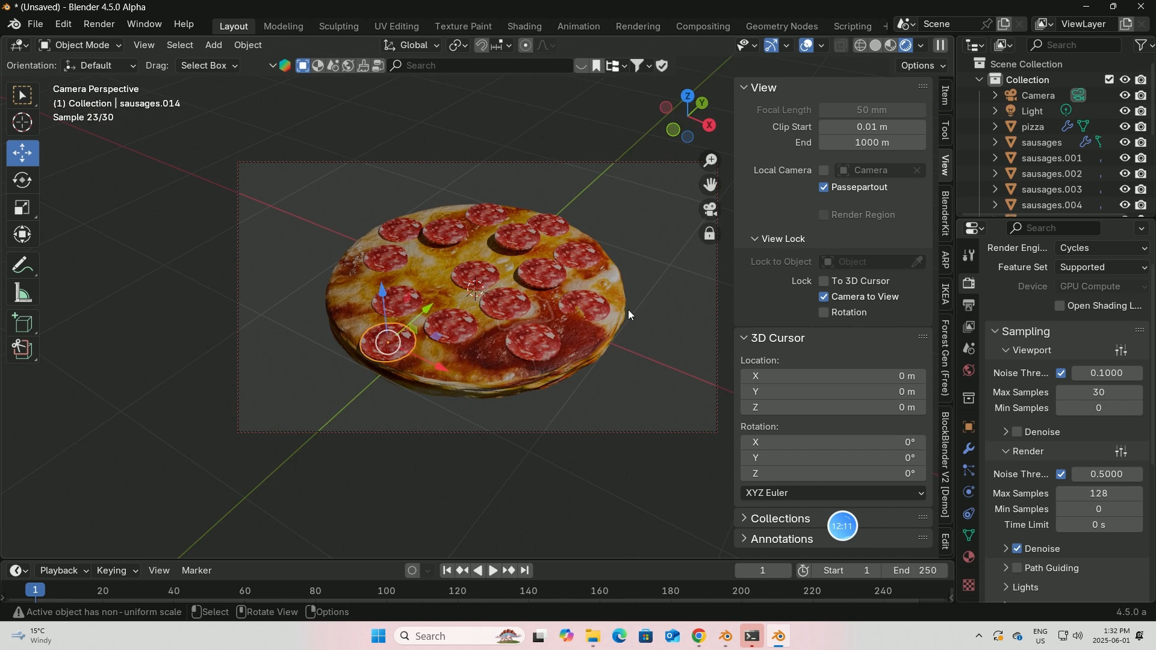
Set the world background colour to an Environment Texture and open the browser for its image file
left_click(970, 370)
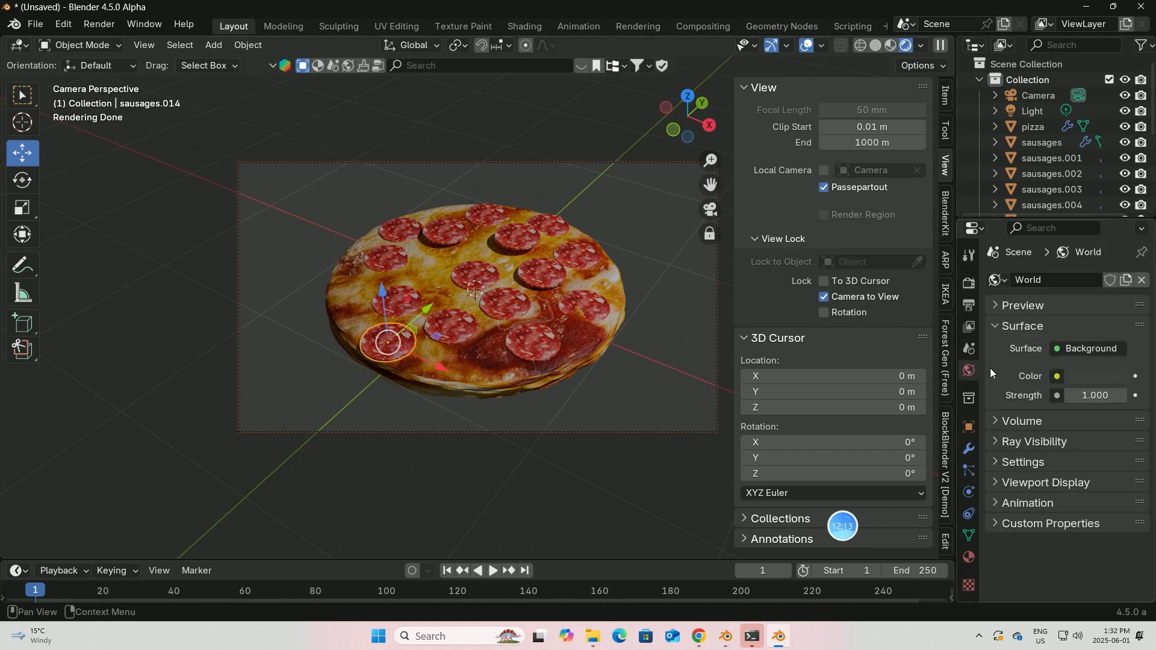
left_click(1058, 377)
left_click(691, 444)
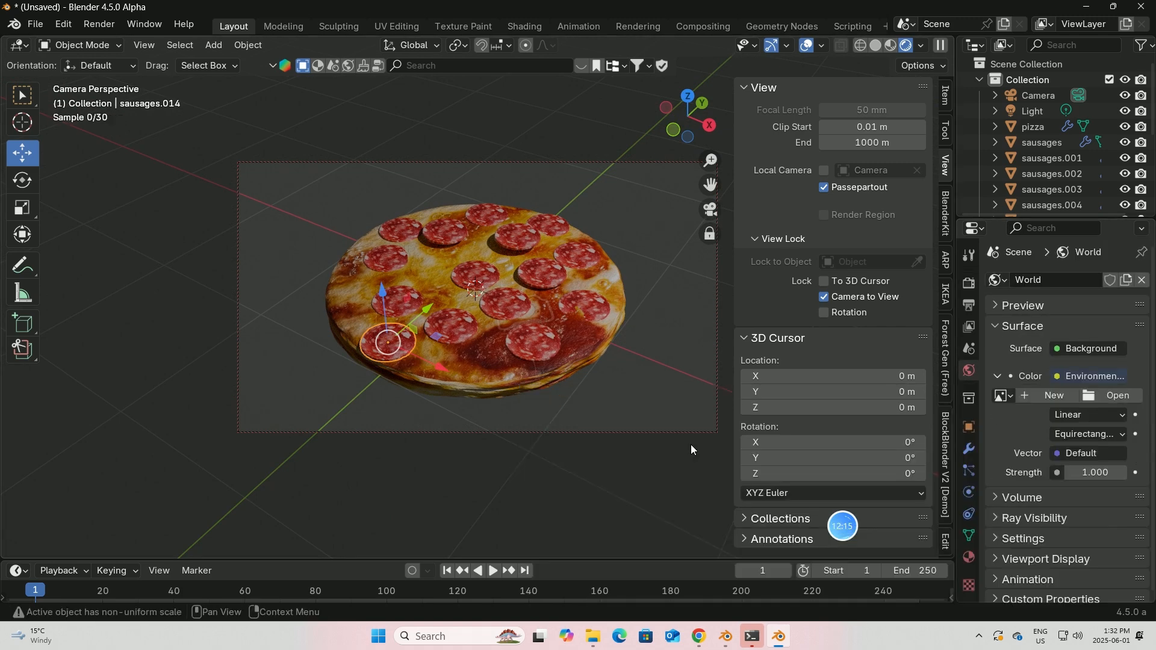
left_click(1108, 396)
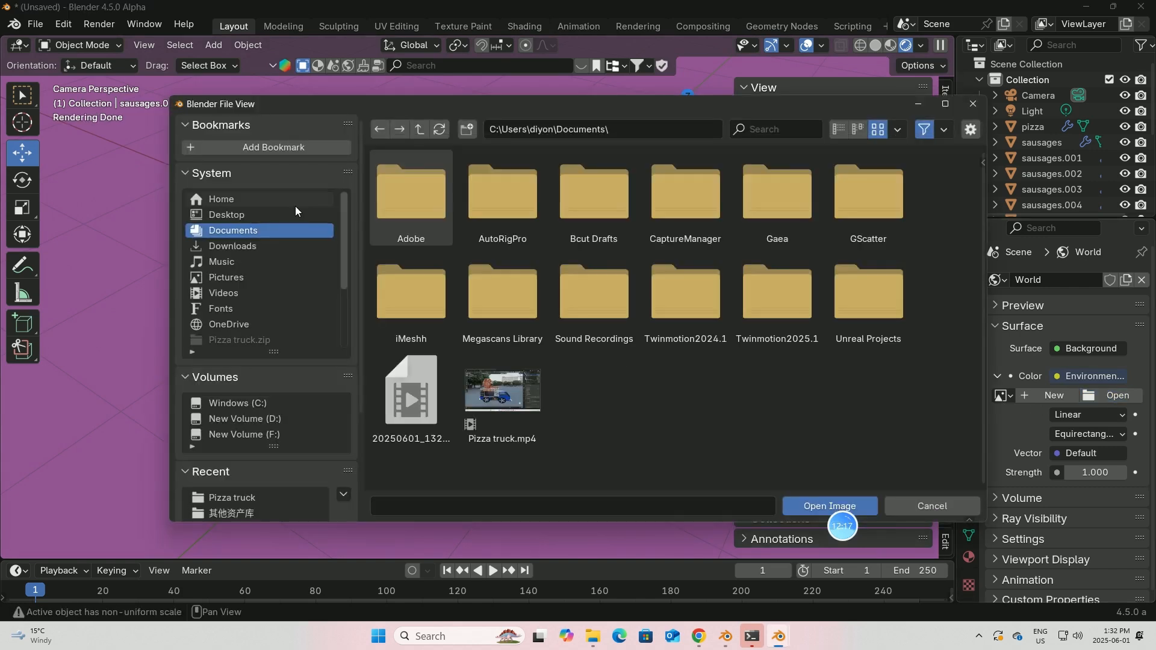
left_click(251, 247)
left_click(775, 126)
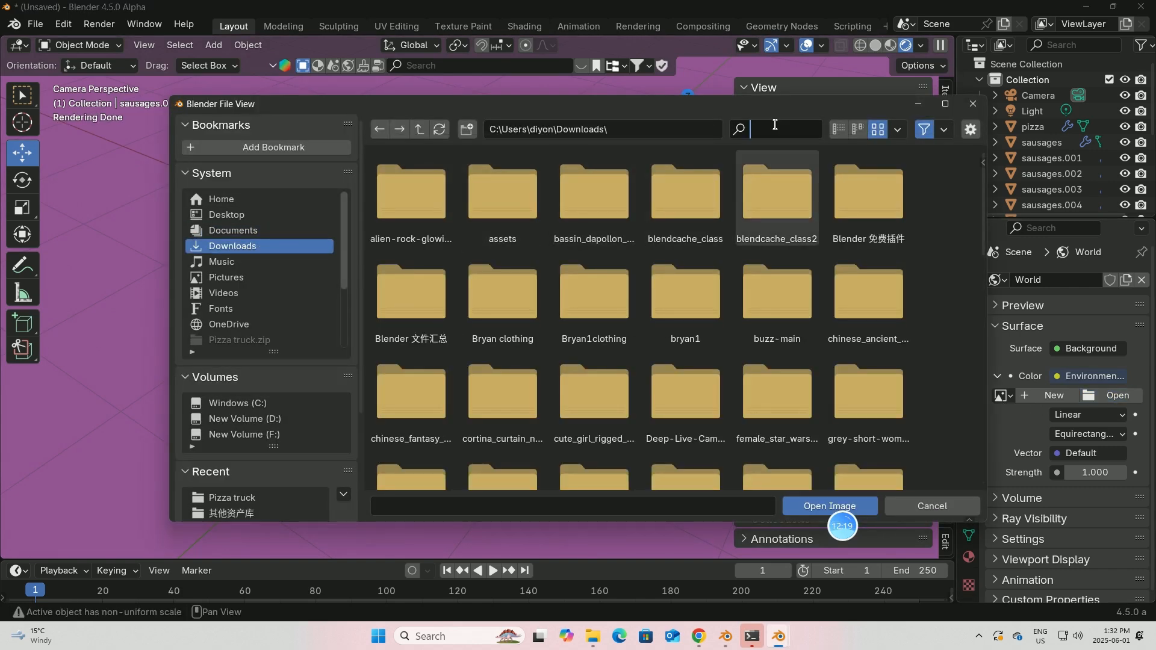
type("unreal")
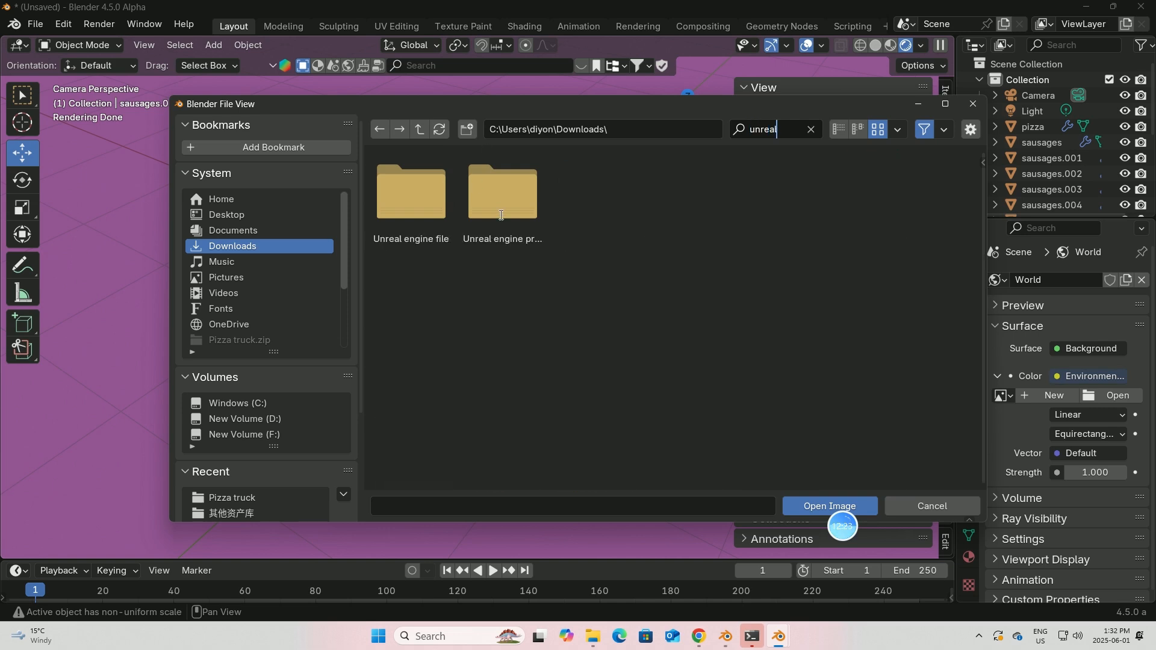
left_click(810, 131)
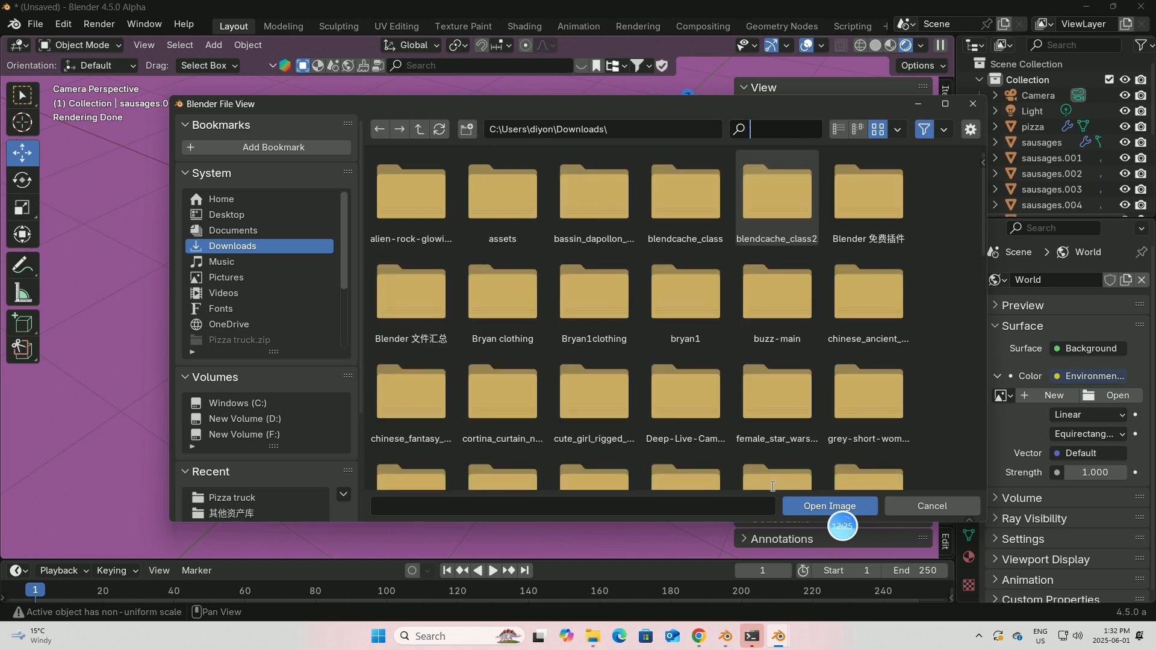
Switch to Chrome, open Poly Haven in a new tab and go to its HDRIs
left_click(698, 636)
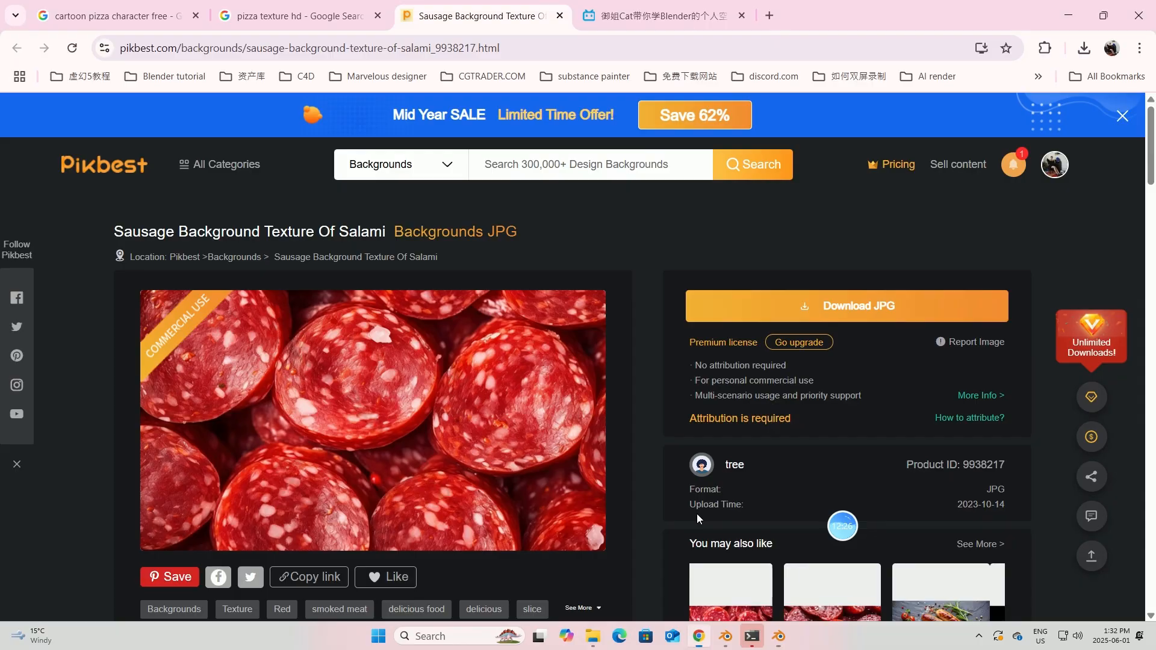
left_click(769, 15)
left_click(877, 377)
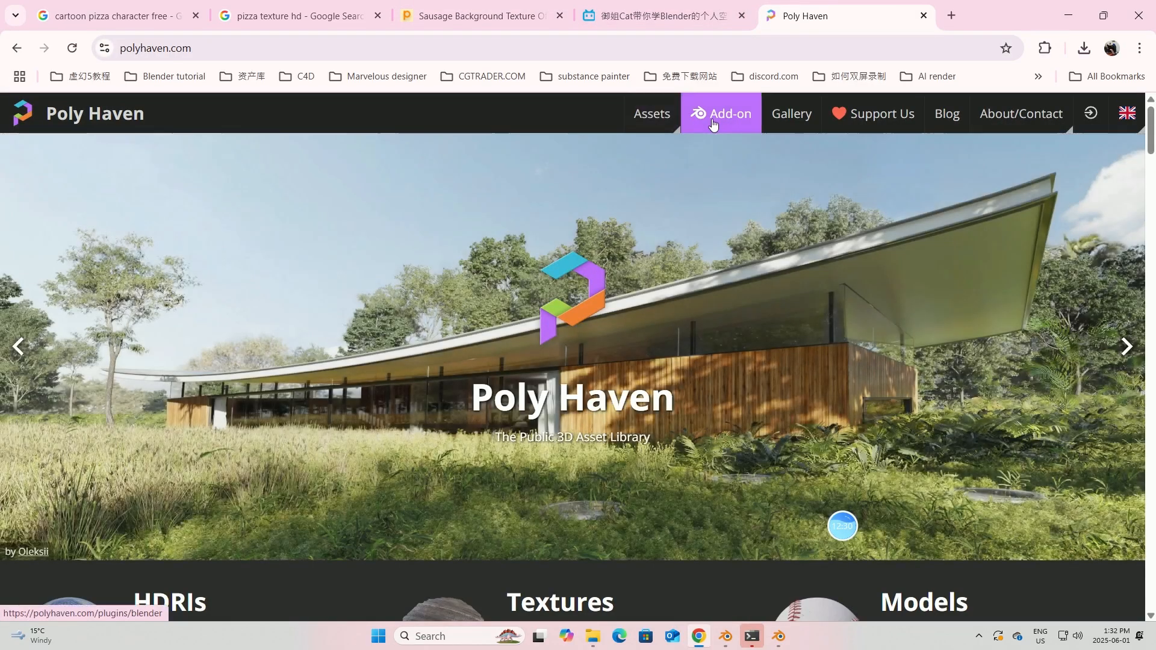
left_click(656, 117)
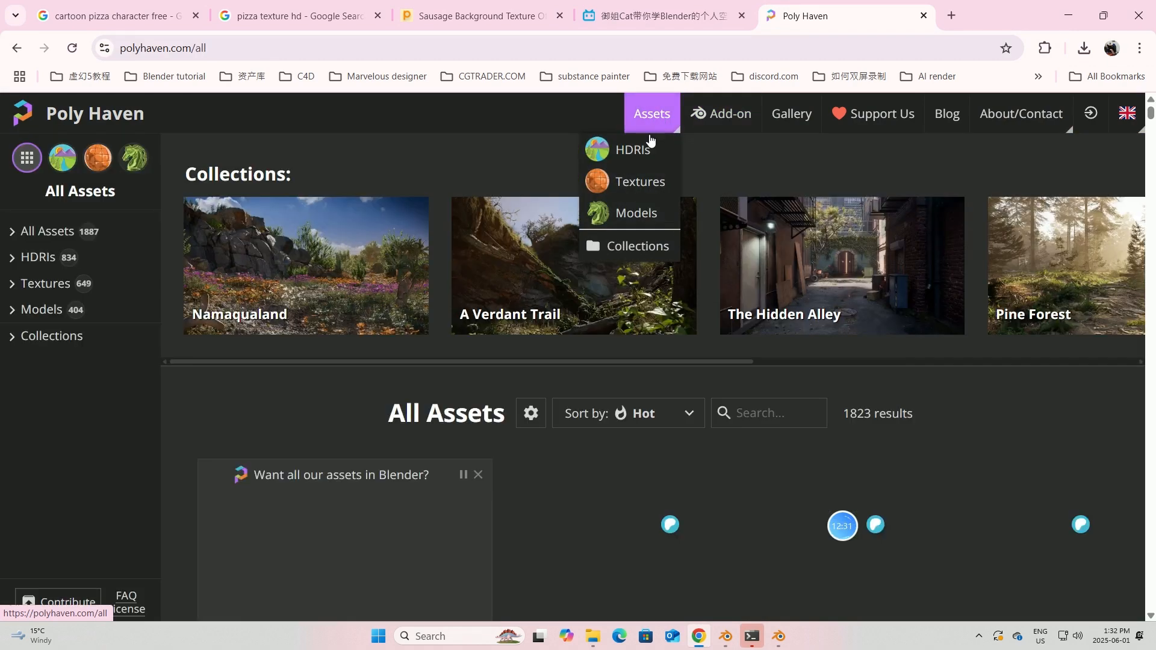
left_click(632, 150)
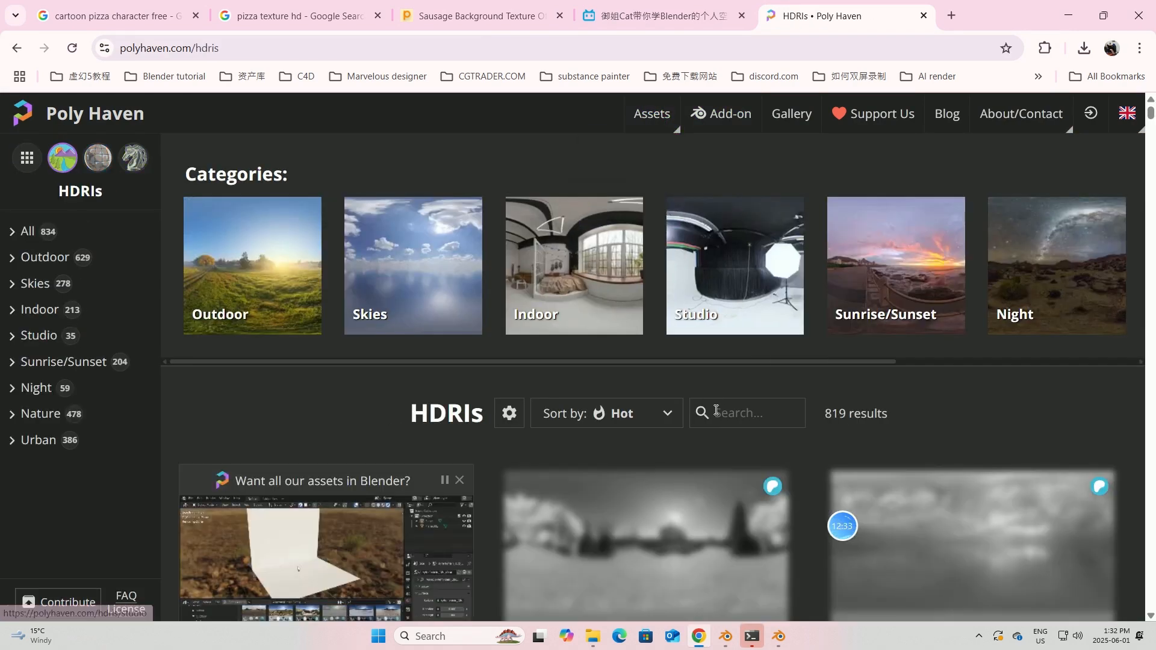
Search the HDRIs for "res" and download the Bush Restaurant HDRI as a 4K HDR file
type("res")
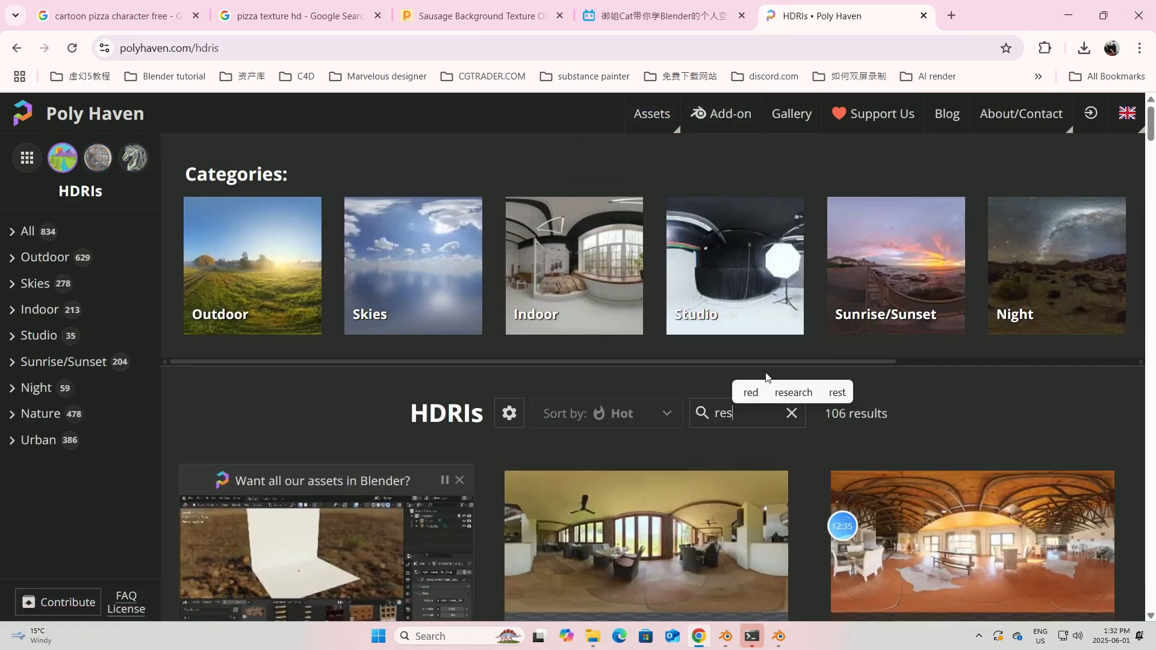
scroll(745, 509, "down", 2)
scroll(745, 509, "down", 4)
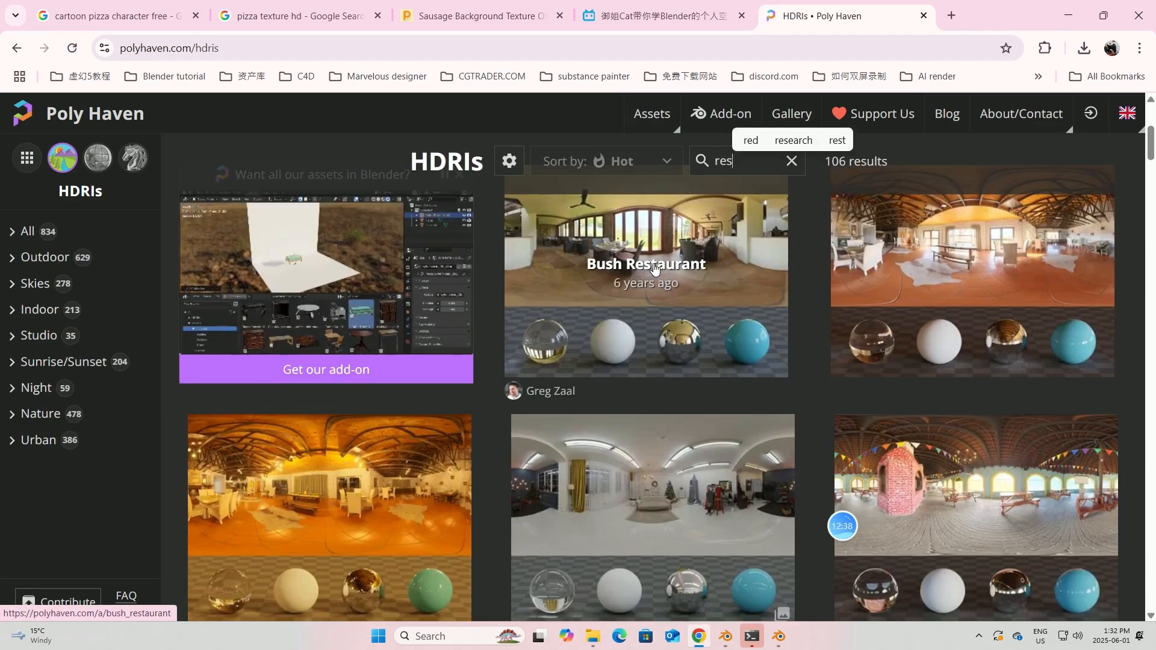
left_click(654, 269)
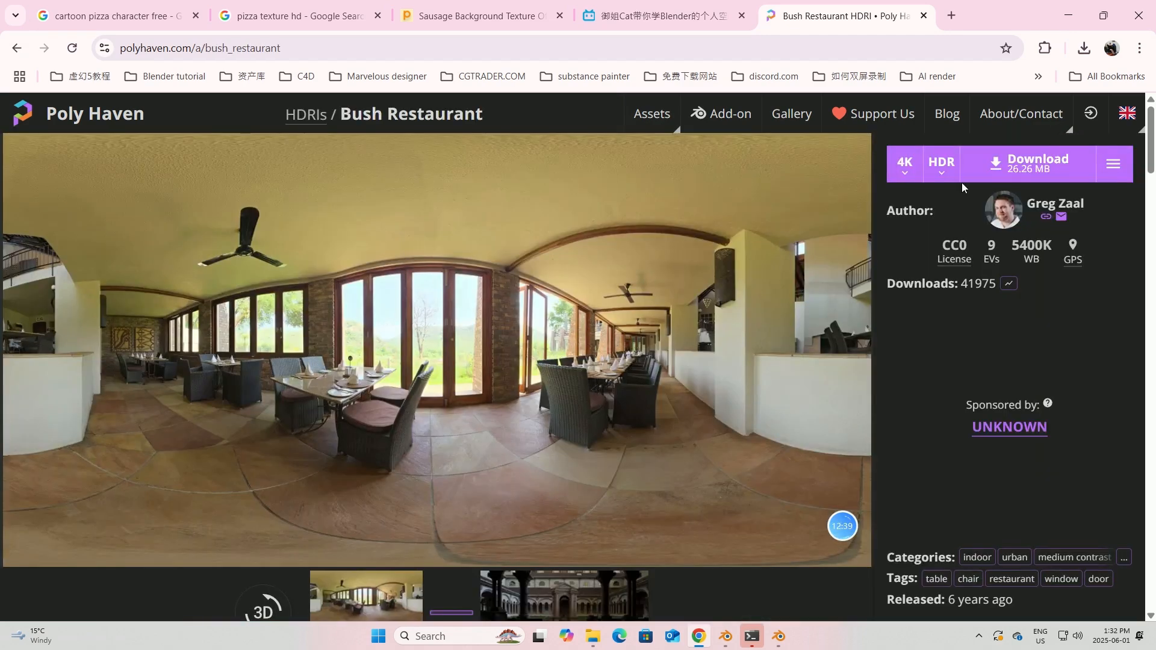
left_click(1038, 157)
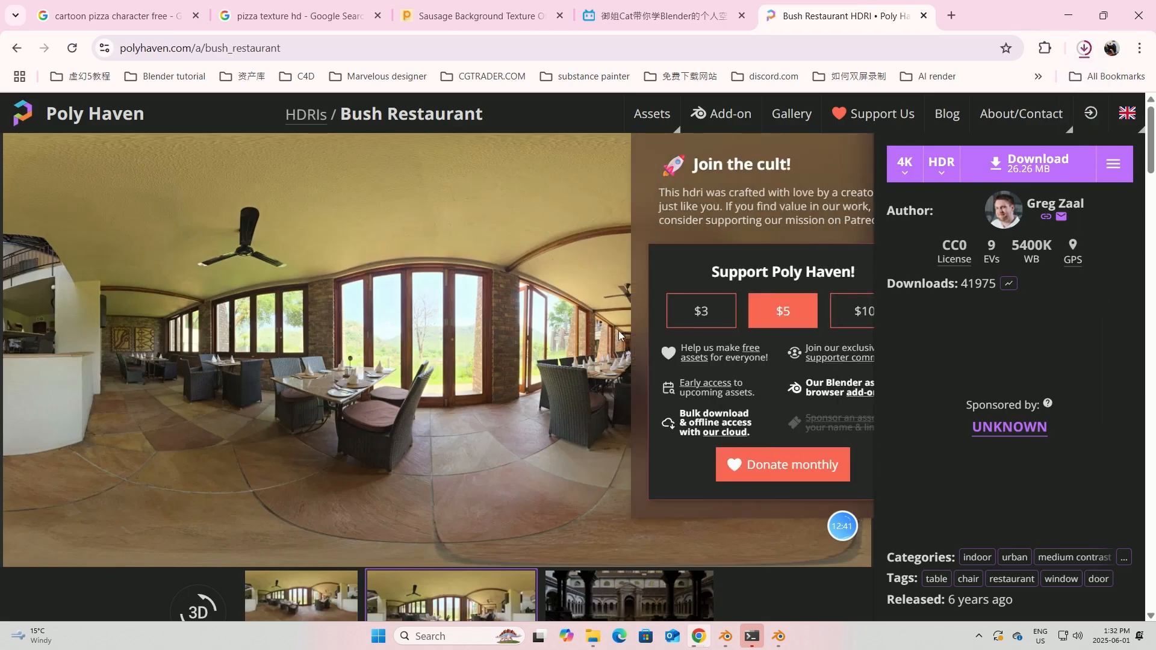
Switch back to Blender's file browser and load bush_restaurant_4k.hdr from the Downloads folder as the world's environment image
mouse_move(781, 641)
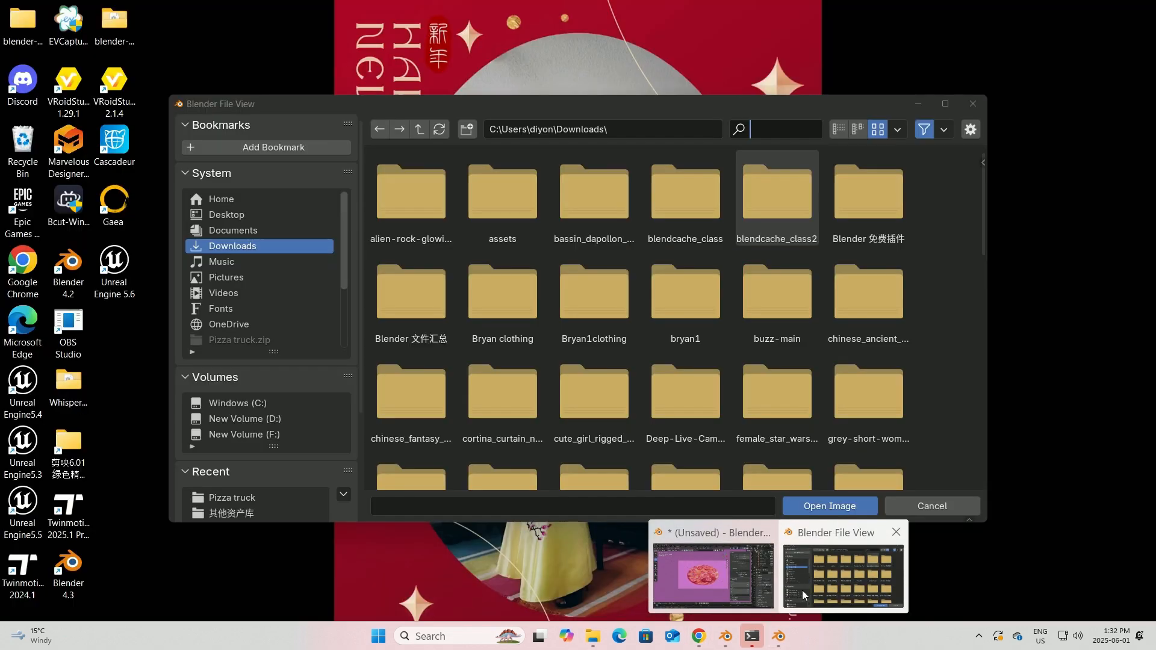
left_click(802, 590)
left_click(226, 246)
left_click(225, 245)
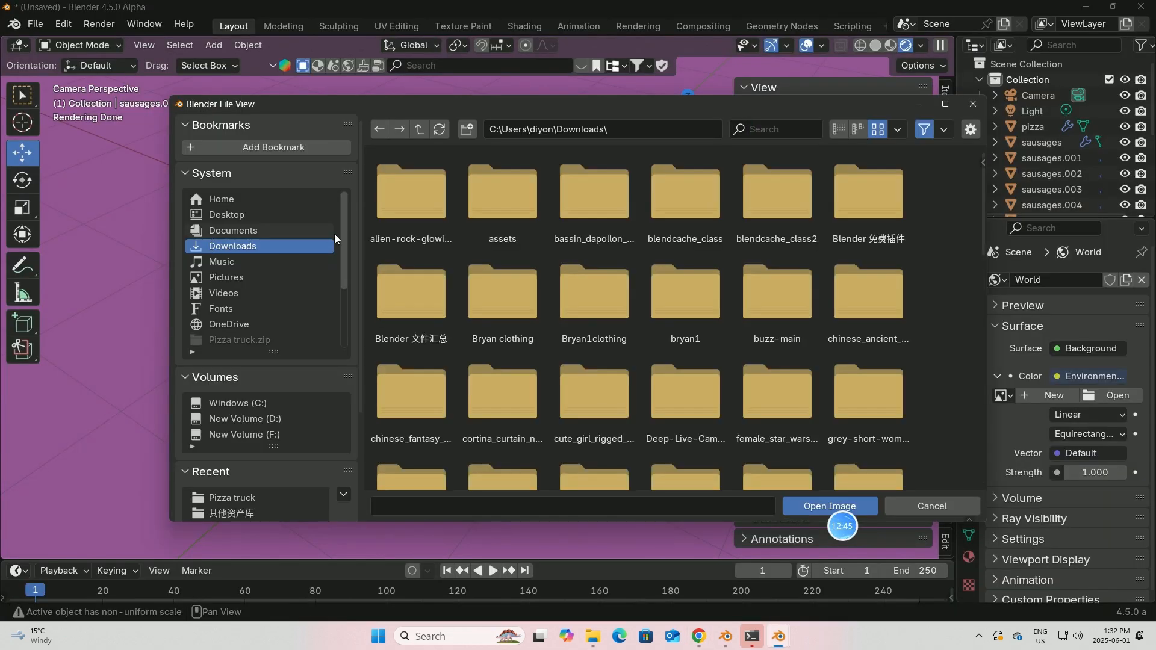
left_click(778, 127)
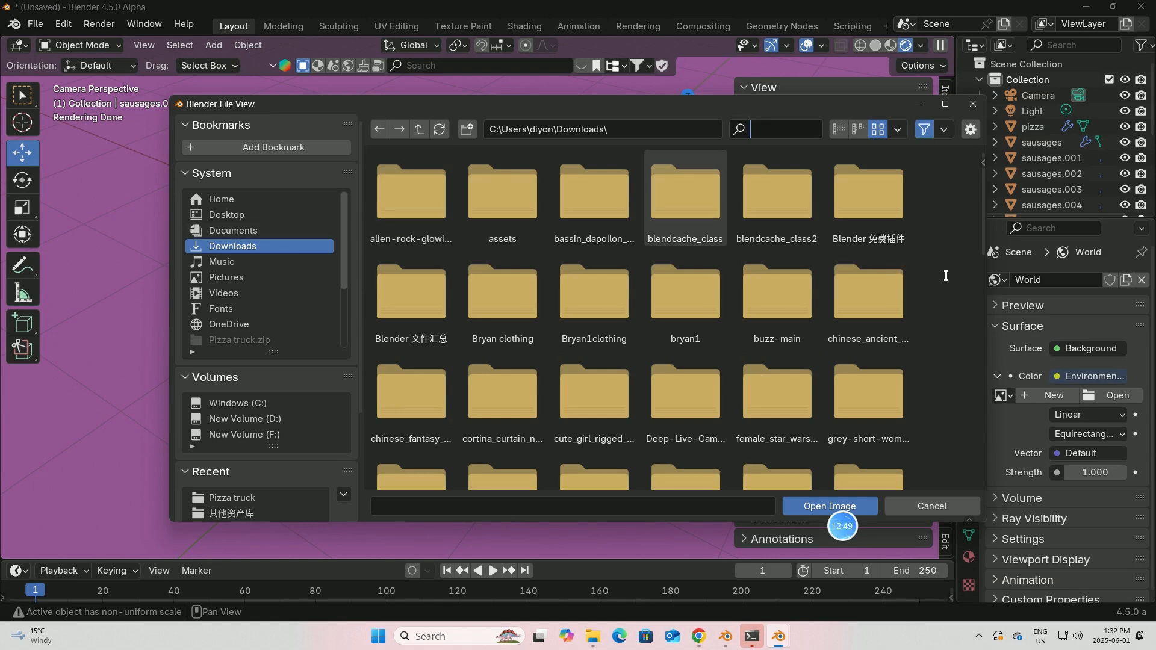
left_click(976, 230)
left_click_drag(982, 216, 973, 473)
left_click(870, 331)
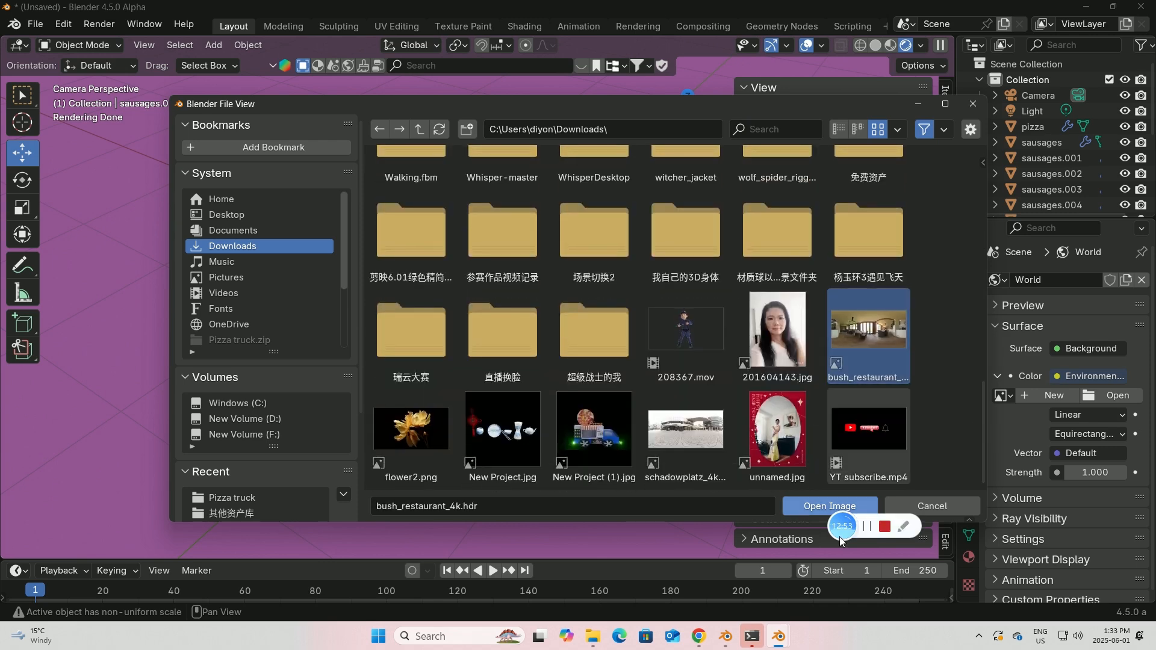
left_click(801, 506)
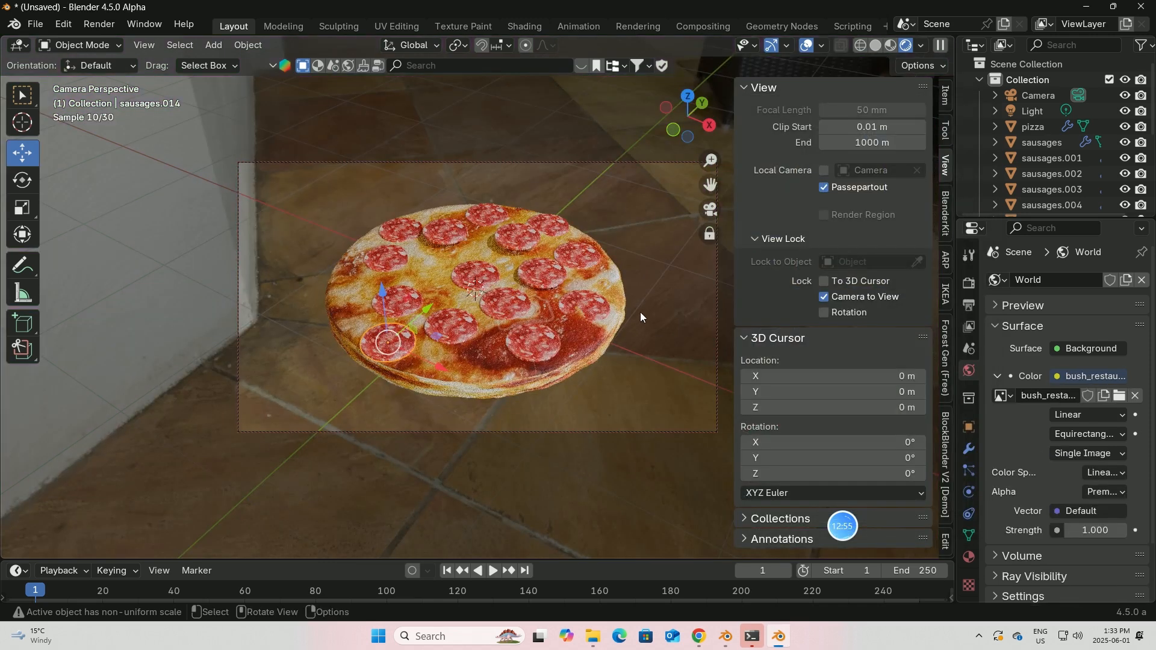
Orbit the camera to look down on the pizza more steeply, and unlock the camera from the view
middle_click_drag(651, 294, 604, 232)
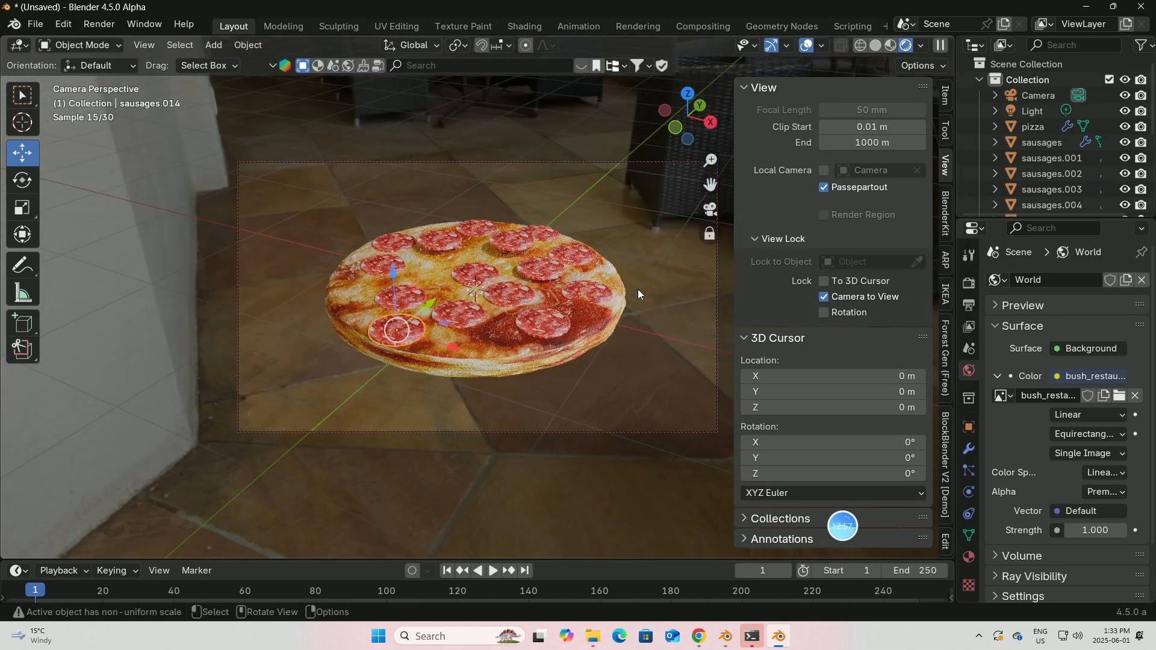
mouse_move(629, 335)
middle_mouse_down()
mouse_move(620, 348)
mouse_move(626, 339)
middle_mouse_up()
left_click(824, 297)
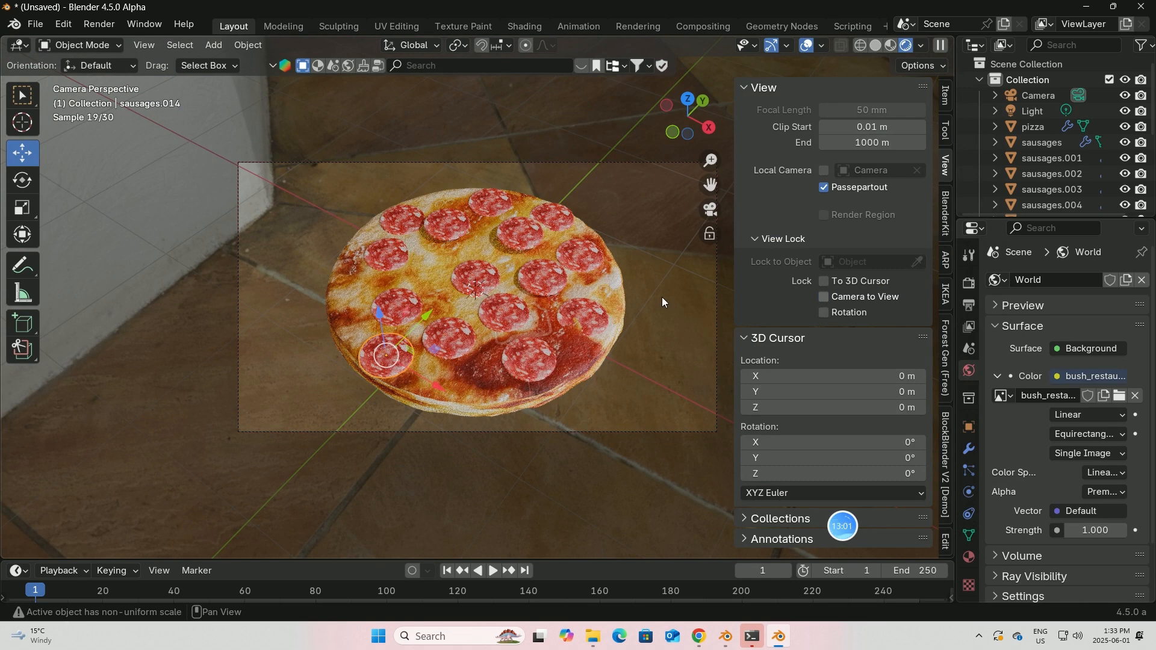
Hide the viewport sidebar
key("m")
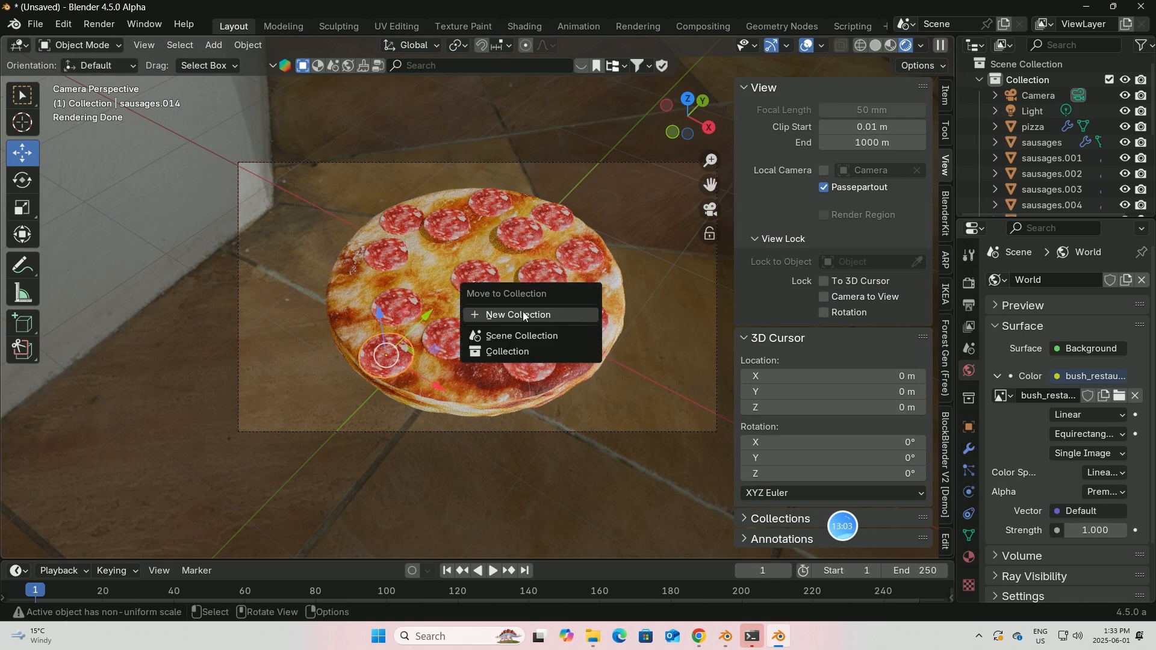
left_click(653, 309)
key("n")
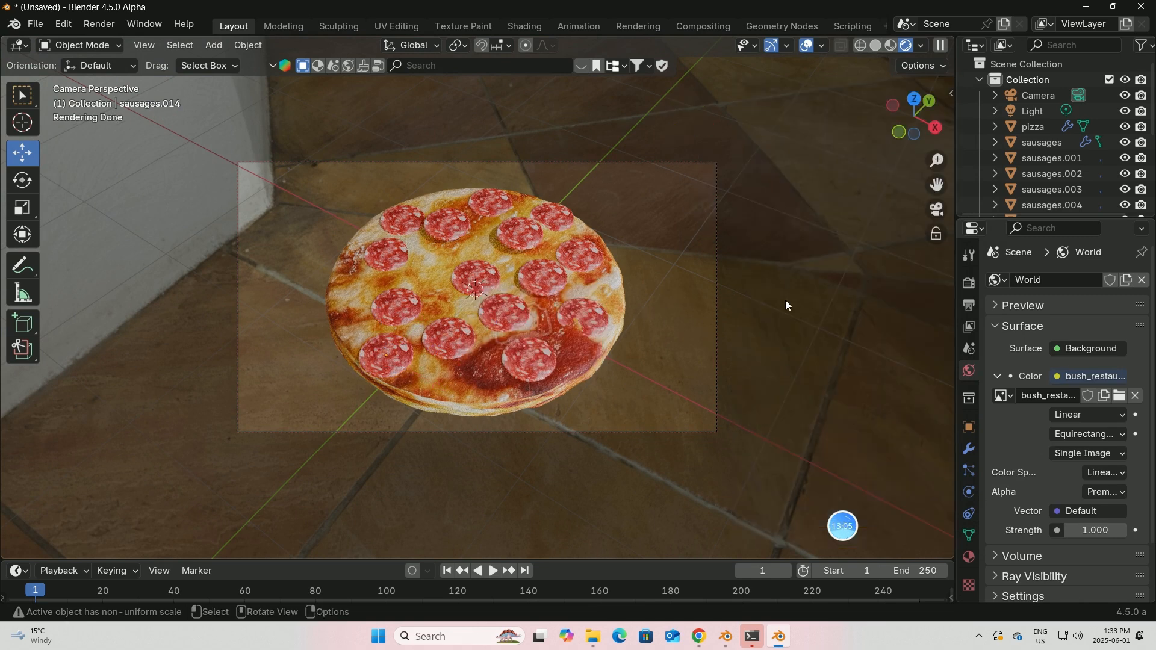
Enable the transparent film background in the Cycles render settings
scroll(1027, 436, "down", 3)
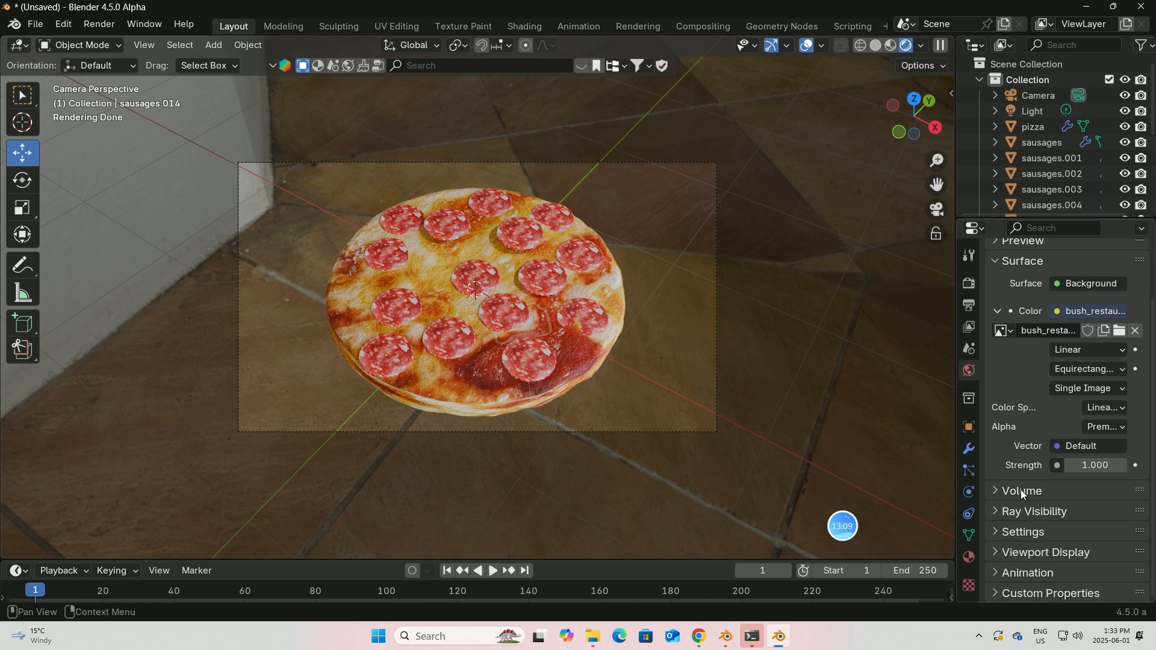
scroll(1022, 494, "up", 3)
left_click(969, 288)
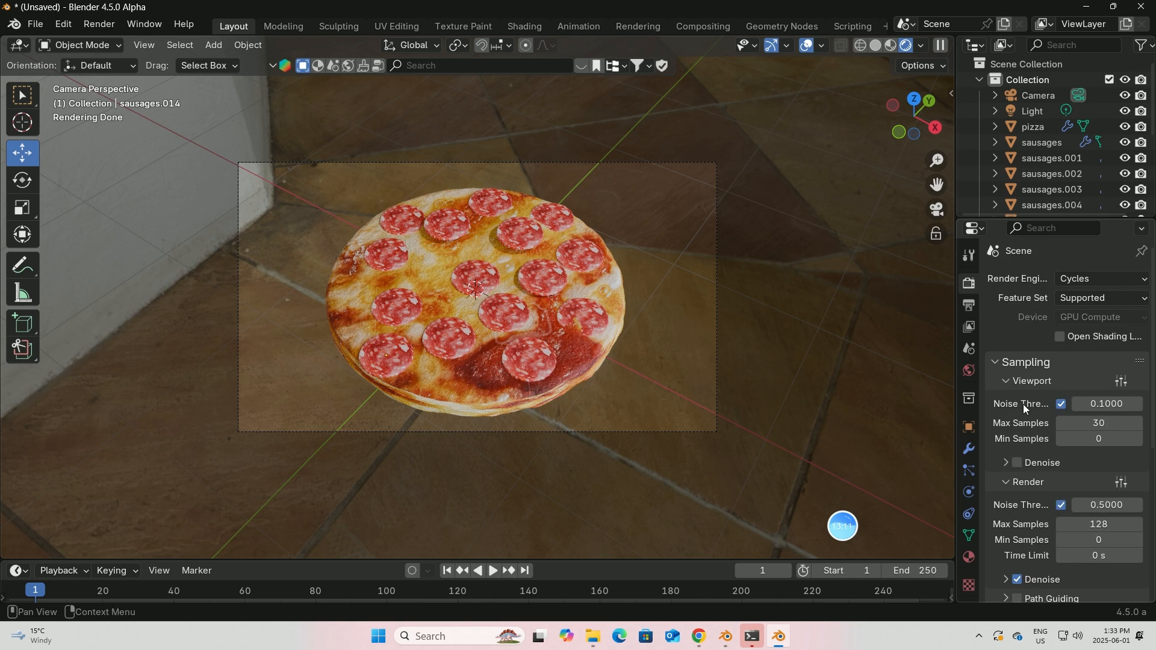
scroll(1031, 452, "down", 10)
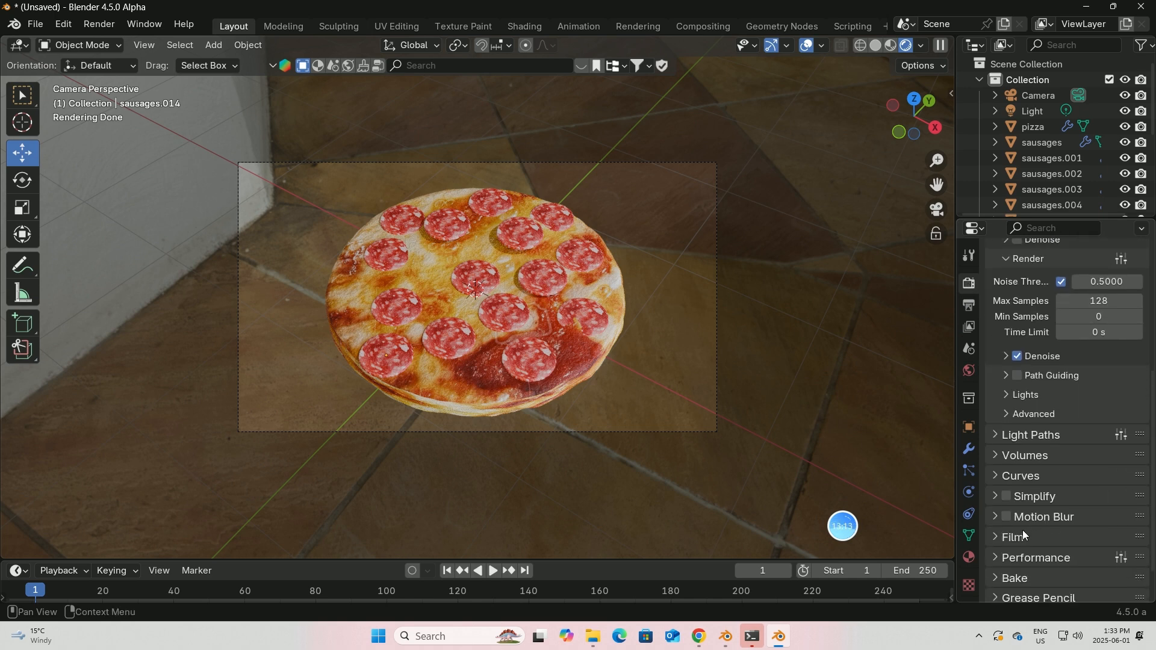
left_click(1018, 534)
scroll(1025, 517, "down", 4)
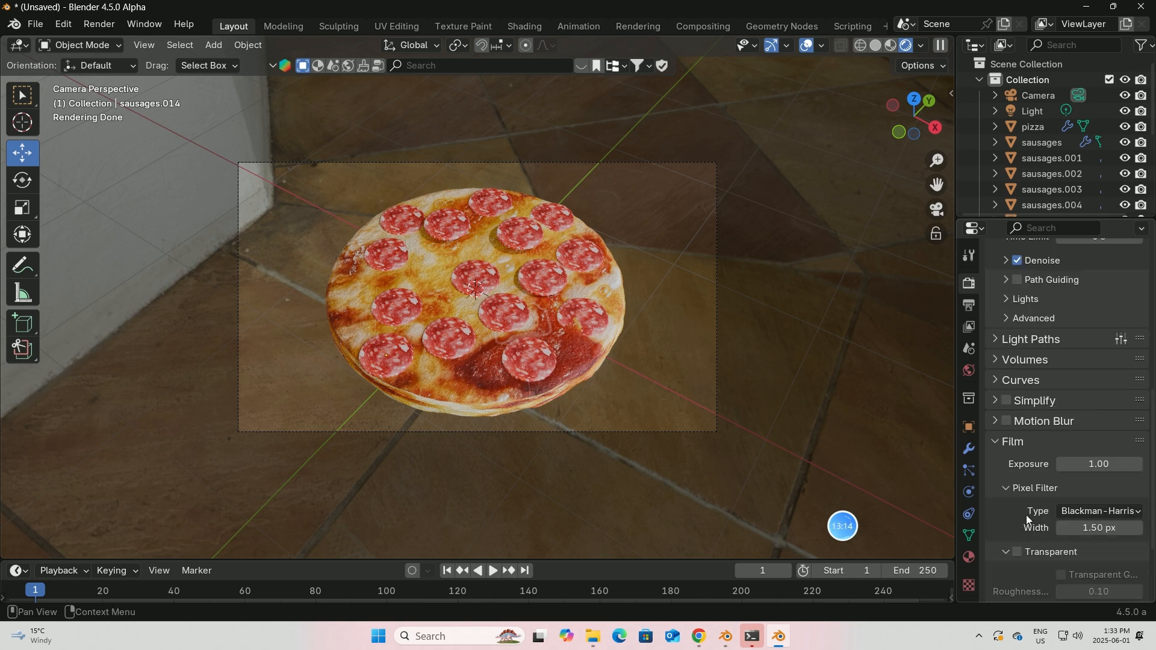
left_click(1020, 550)
Render a still image of the pizza from the scene camera and close the render window
scroll(613, 297, "up", 2)
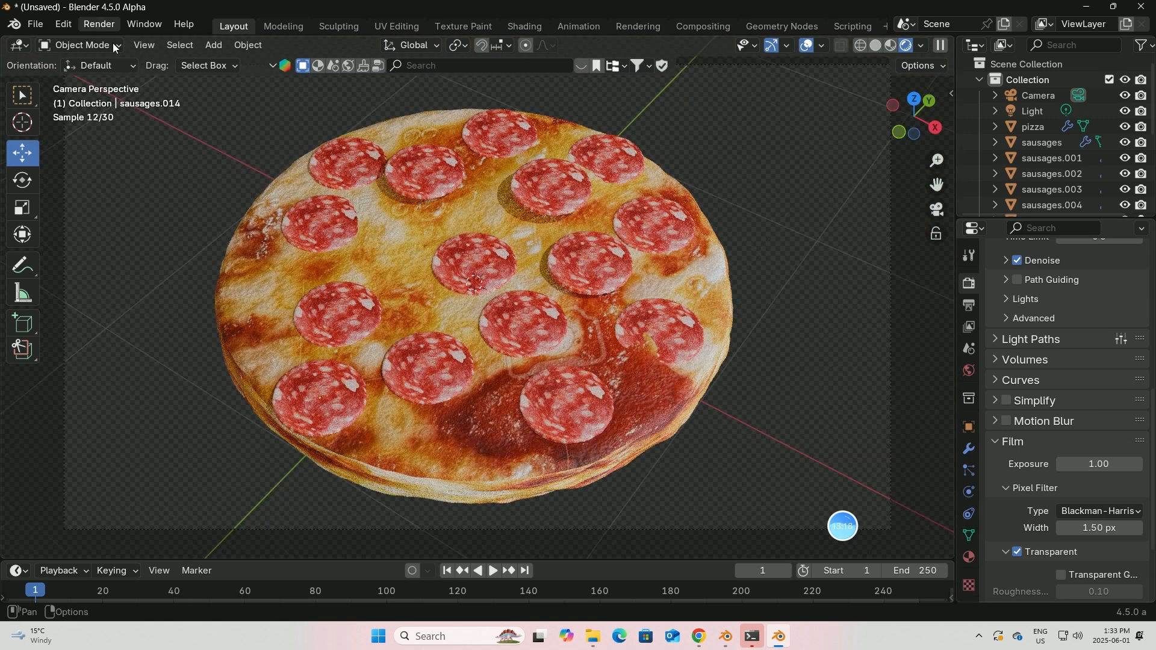
left_click(99, 25)
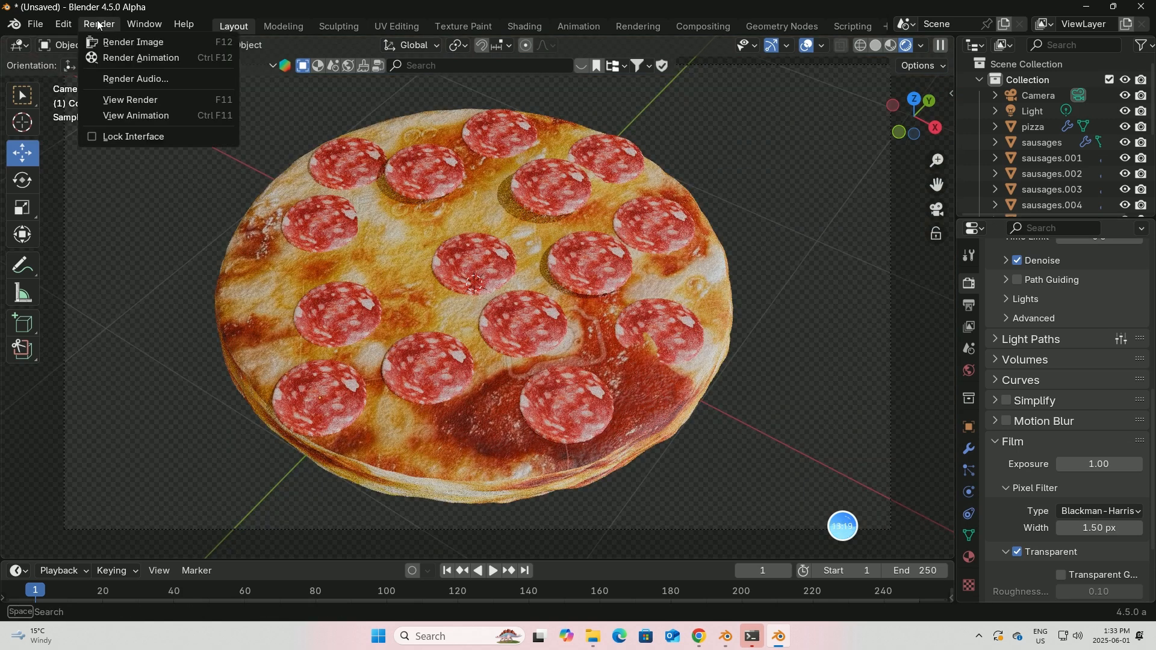
left_click(124, 45)
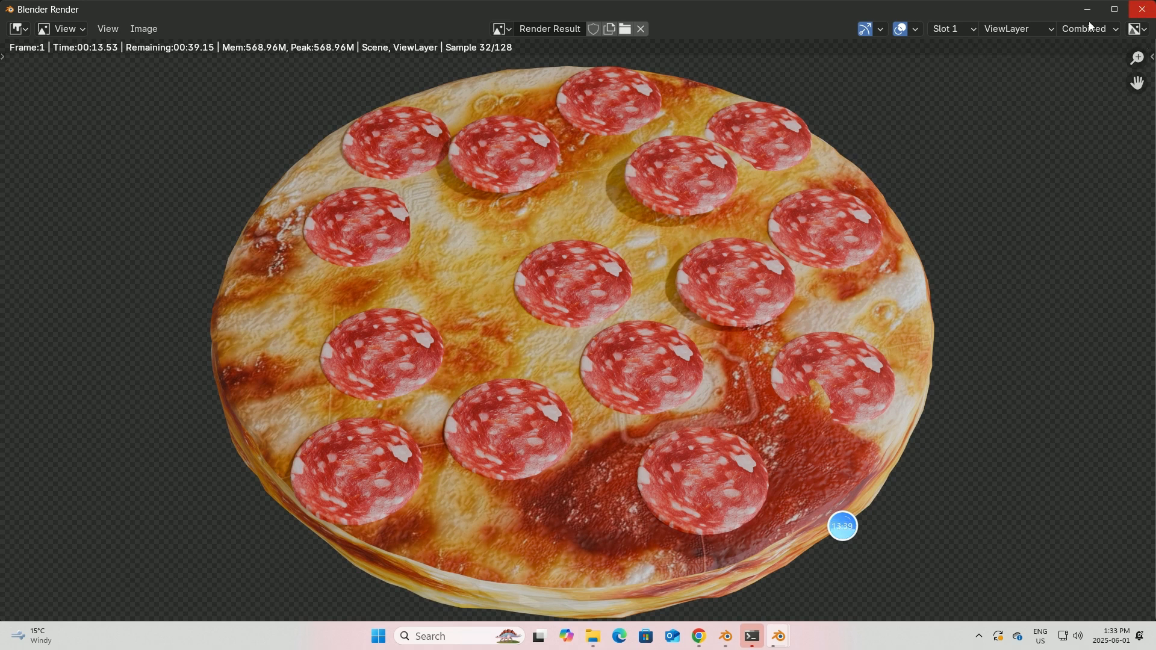
key("Escape")
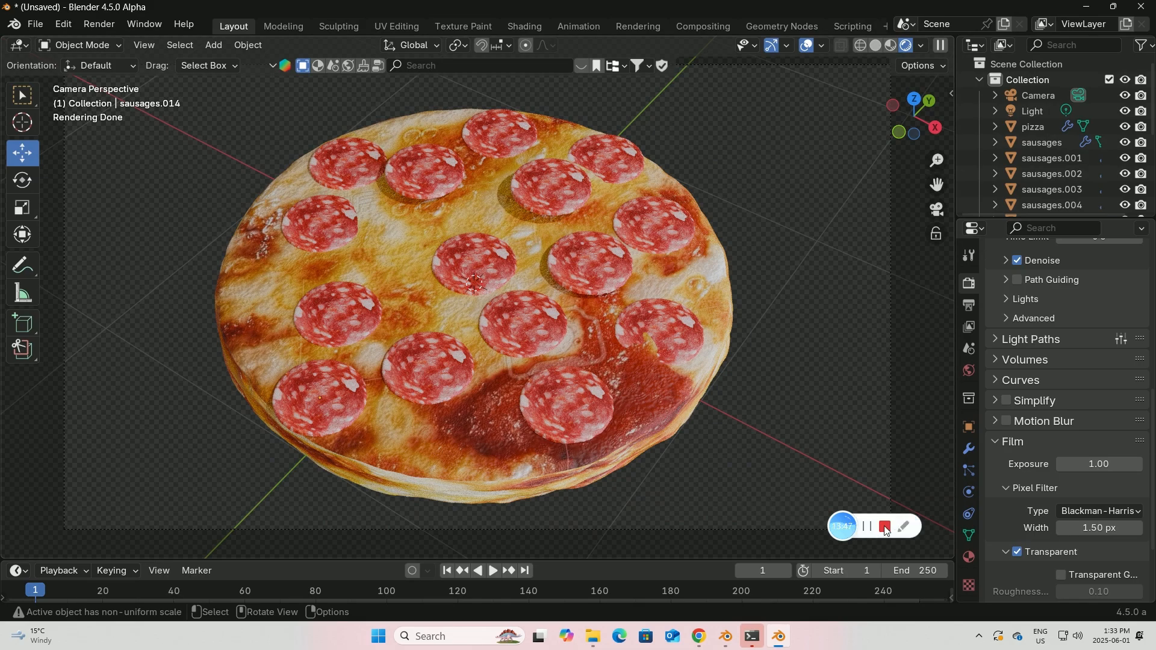
left_click(883, 527)
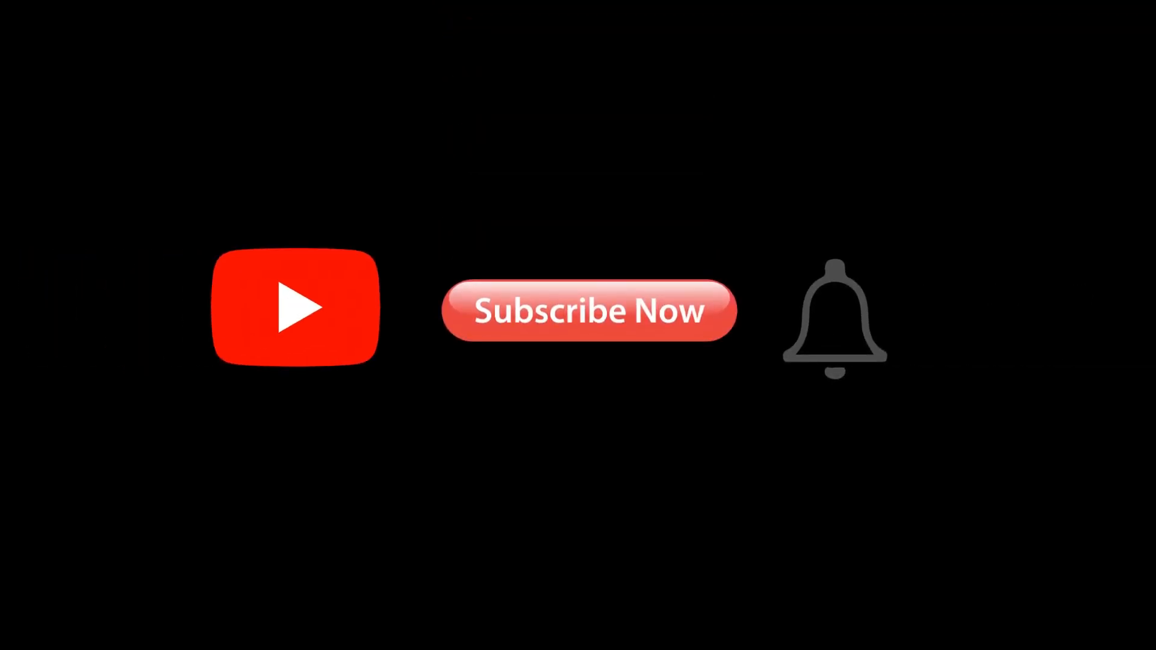